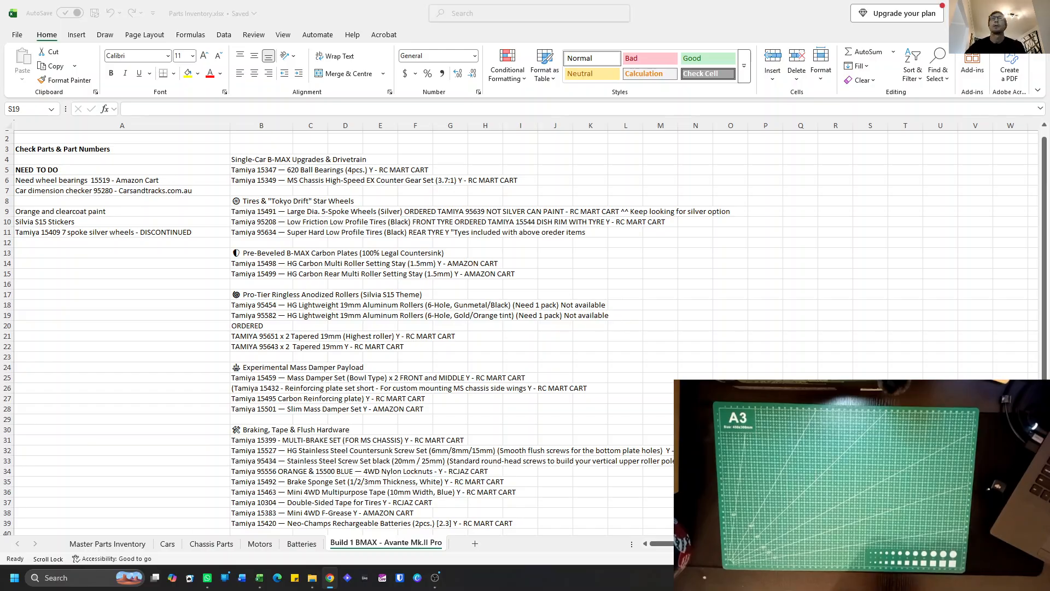
Dismiss the navigation tip and compare the Master Parts Inventory sheet with the Build 1 BMAX - Avante Mk.II Pro parts list.
{"action": "left_click", "coordinate": [124, 546]}
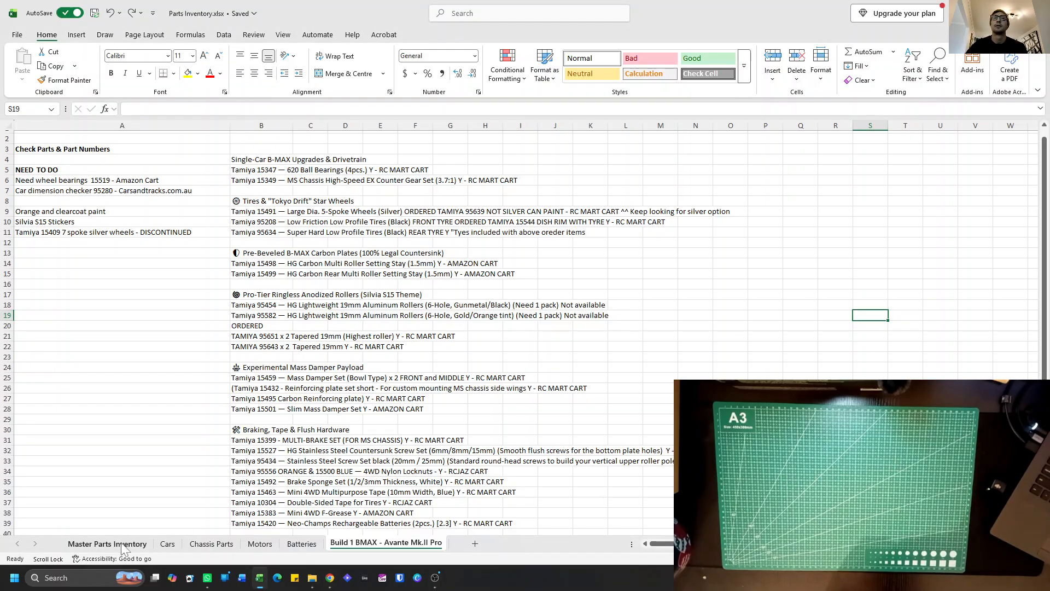
{"action": "left_click", "coordinate": [125, 545]}
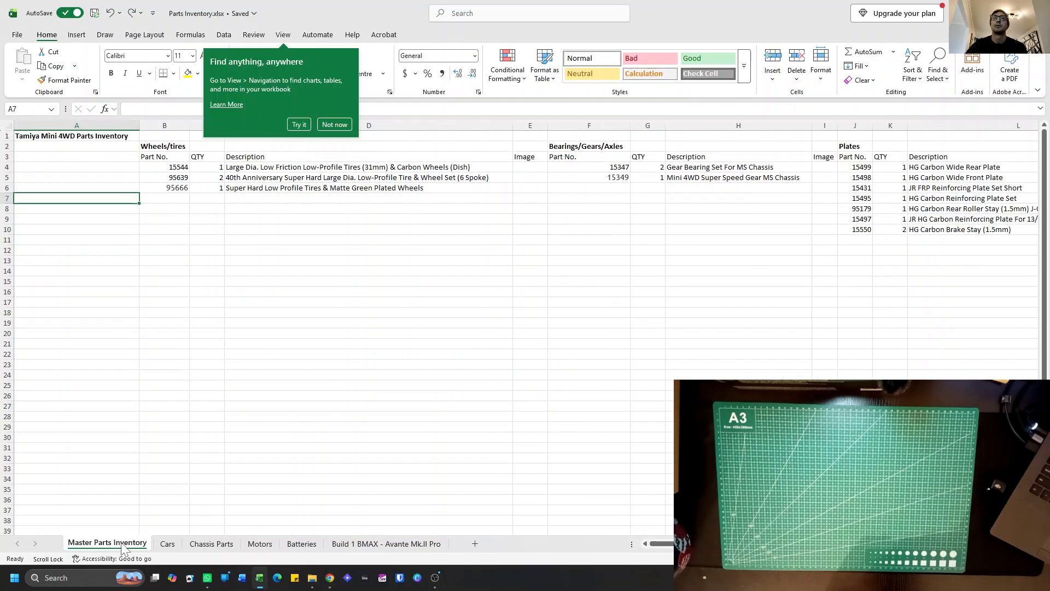
{"action": "left_click", "coordinate": [326, 126]}
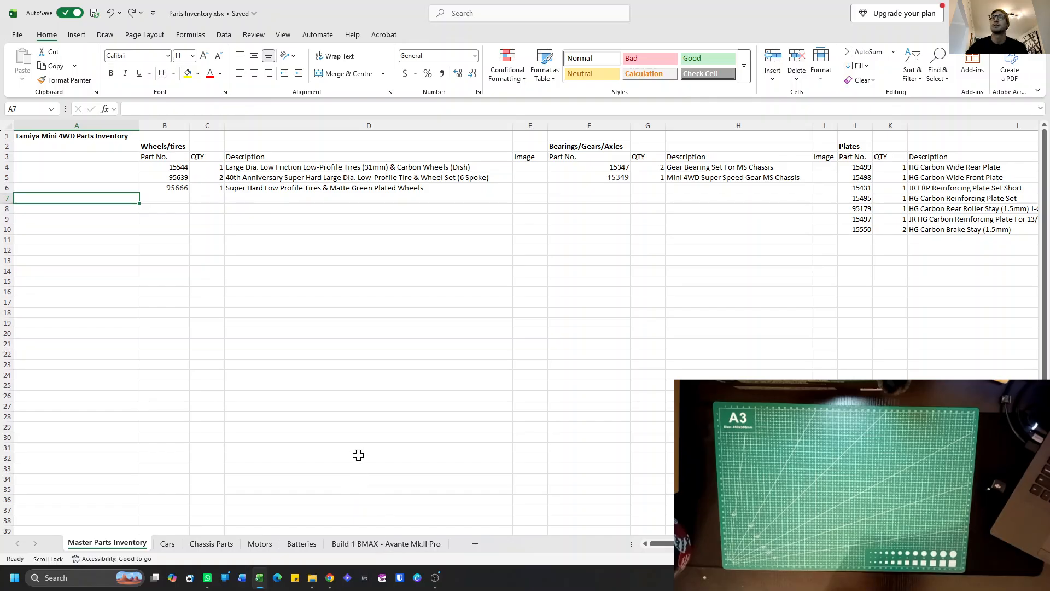
{"action": "left_click", "coordinate": [395, 544]}
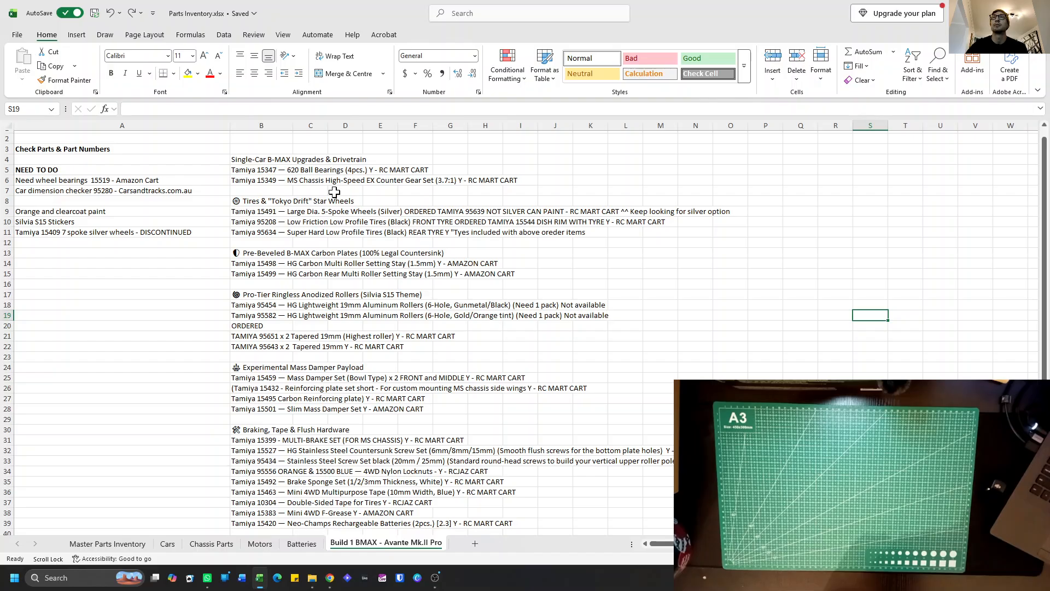
{"action": "left_click", "coordinate": [109, 544]}
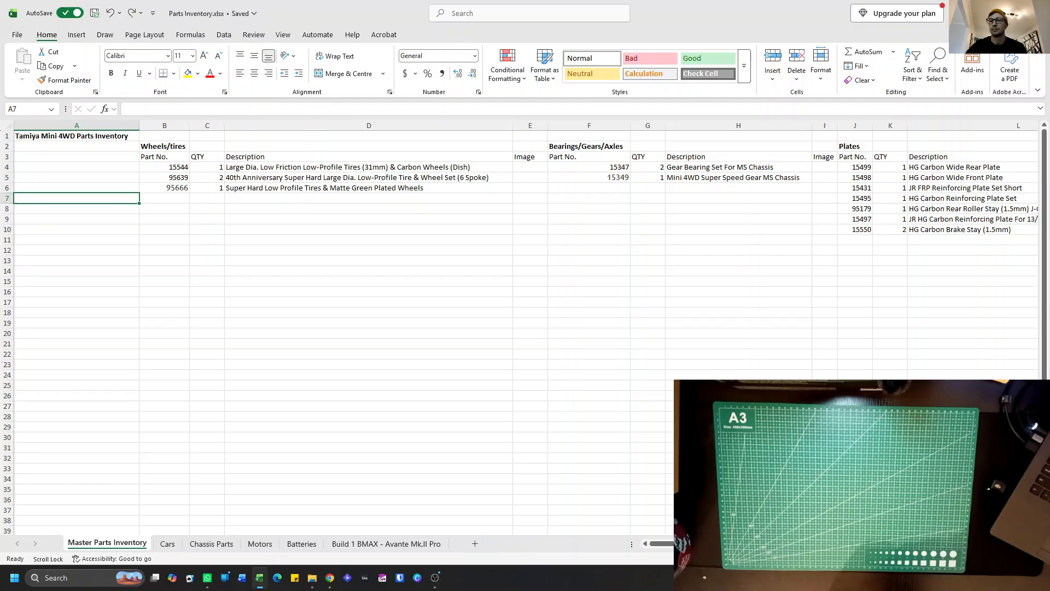
{"action": "key", "text": "alt+Tab"}
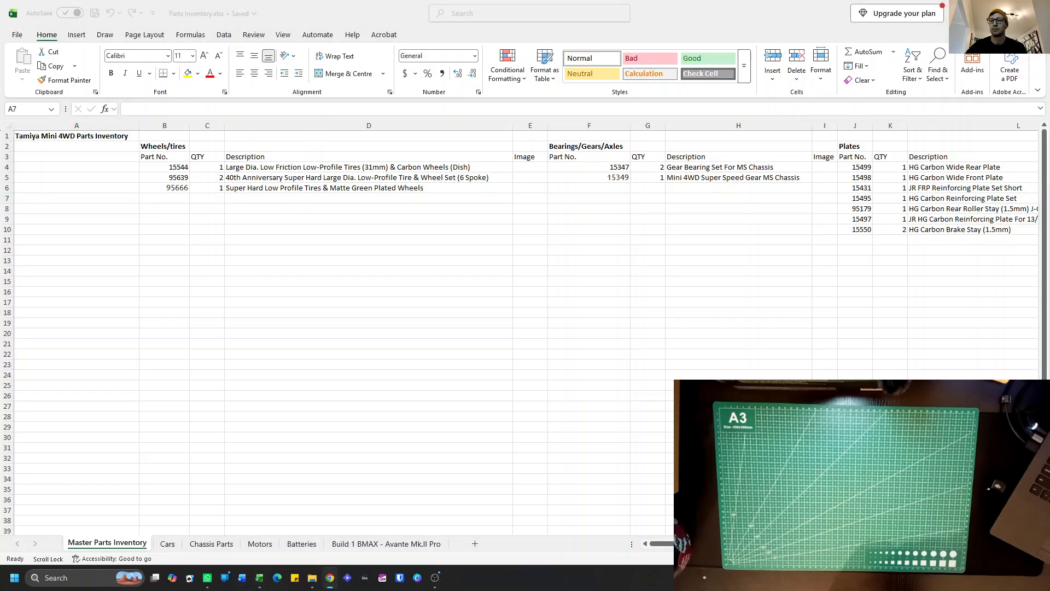
{"action": "key", "text": "alt+Tab"}
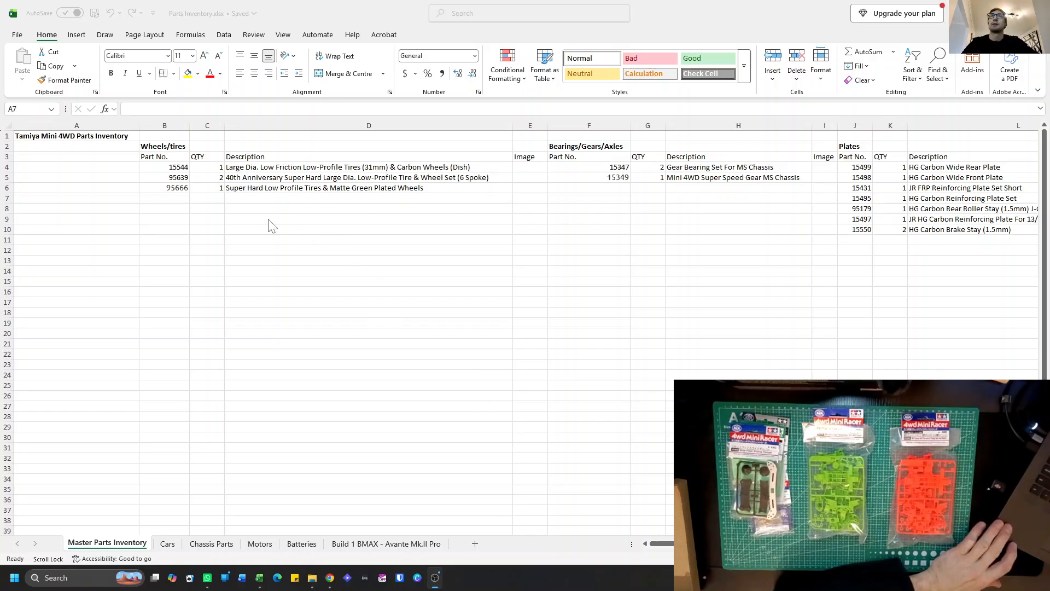
{"action": "left_click", "coordinate": [406, 546]}
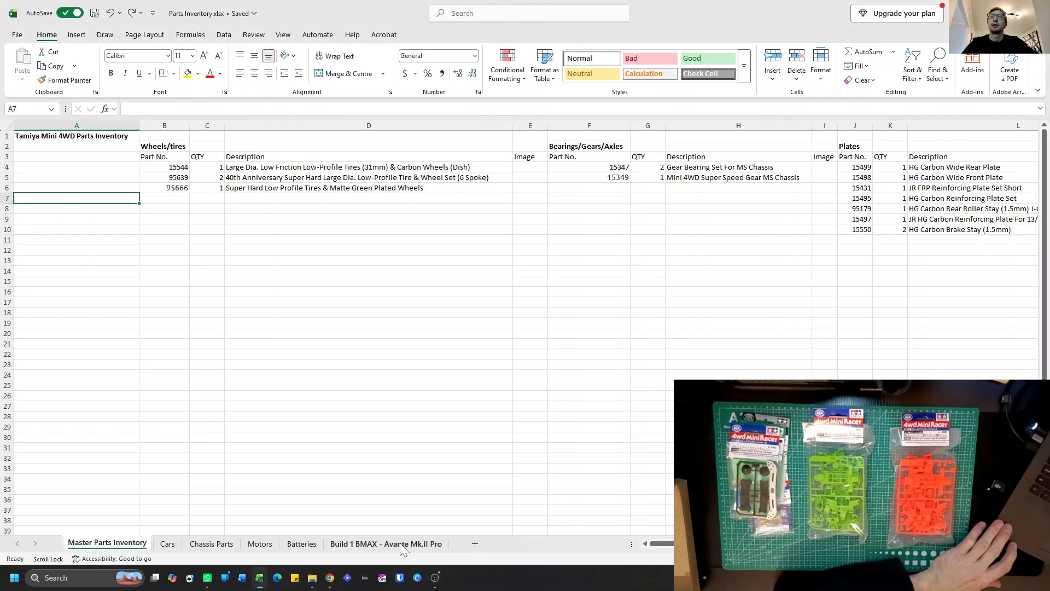
{"action": "left_click", "coordinate": [403, 544]}
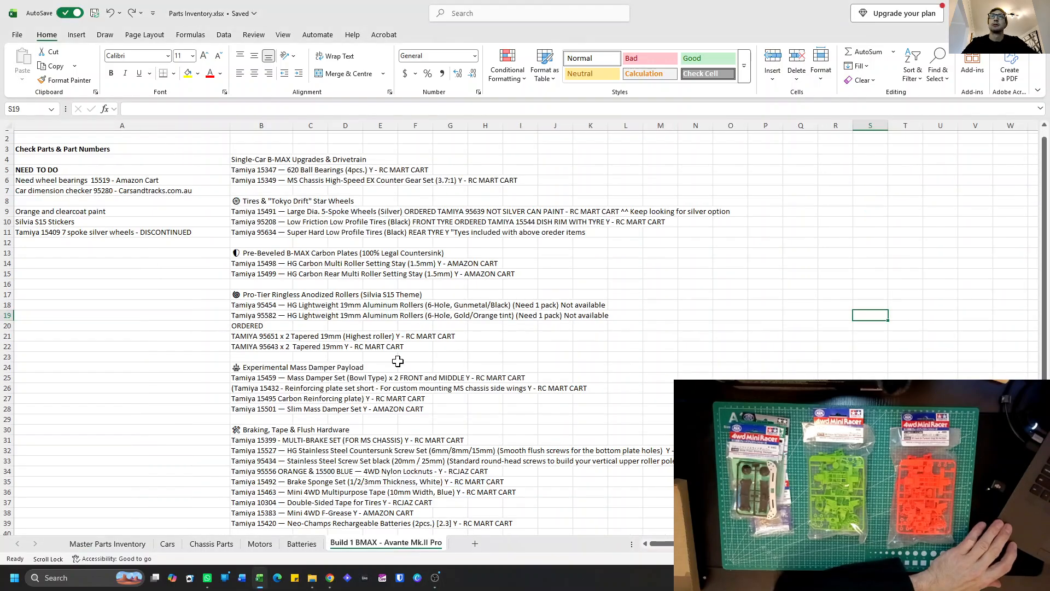
{"action": "scroll", "coordinate": [398, 361], "scroll_direction": "down", "scroll_amount": 4}
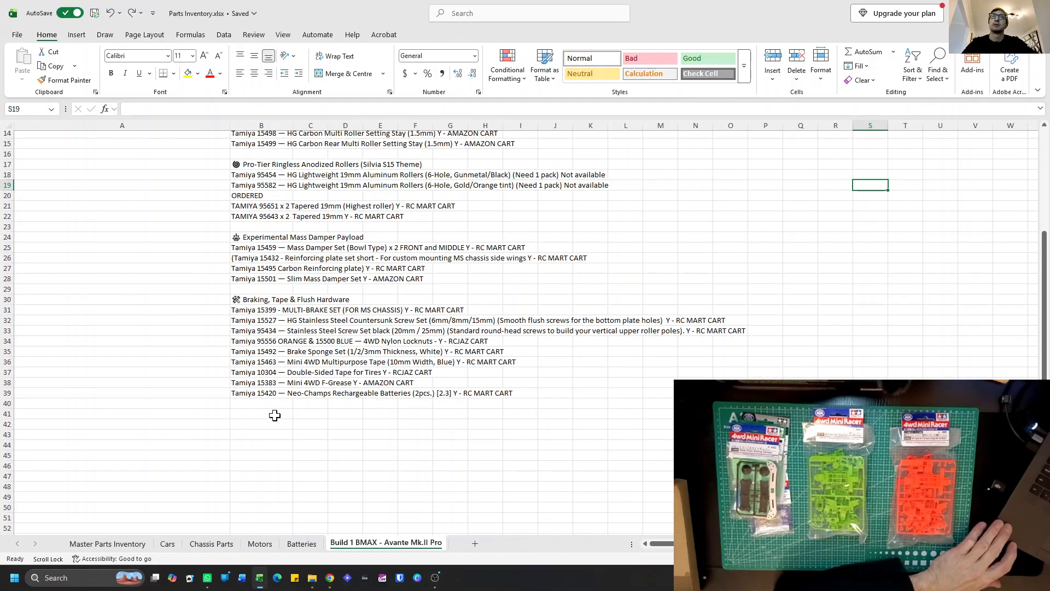
Look through all part categories on the Master Parts Inventory sheet, from Wheels/tires across to Misc.
{"action": "left_click", "coordinate": [107, 543]}
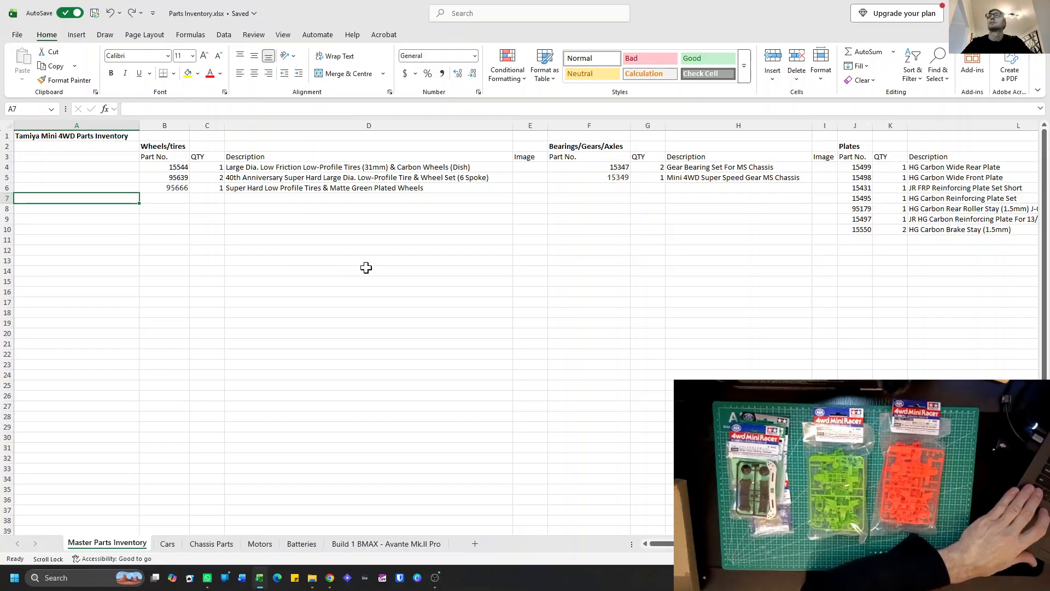
{"action": "scroll", "coordinate": [370, 263], "scroll_direction": "right", "scroll_amount": 6}
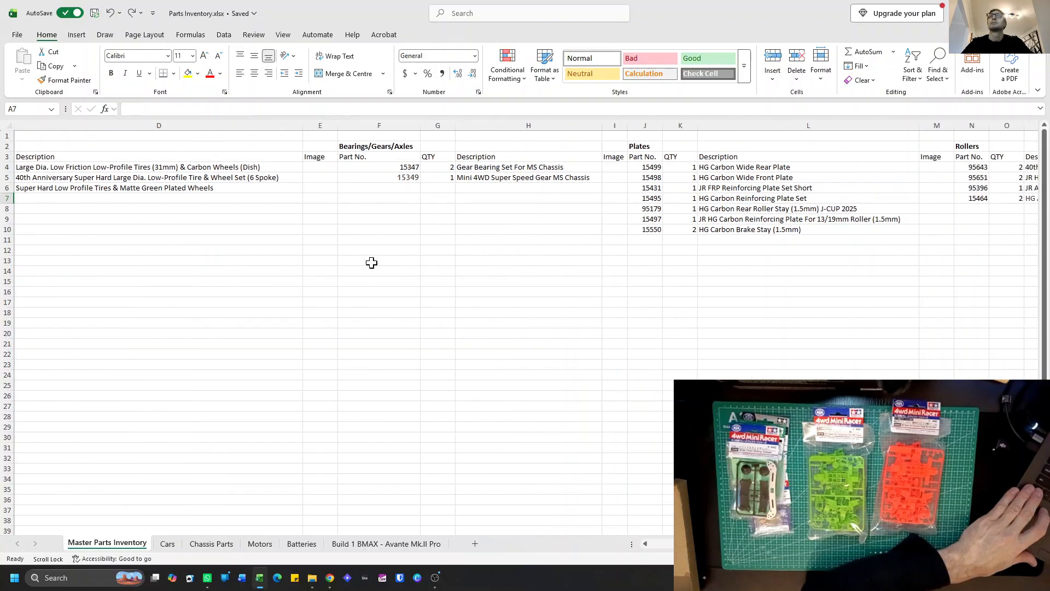
{"action": "scroll", "coordinate": [377, 262], "scroll_direction": "right", "scroll_amount": 8}
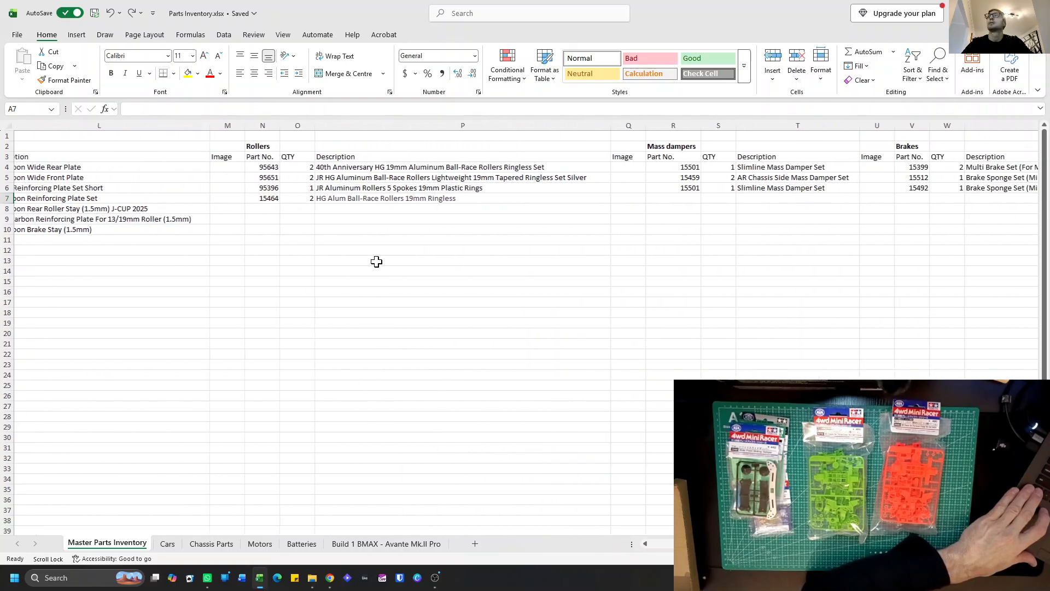
{"action": "scroll", "coordinate": [380, 261], "scroll_direction": "right", "scroll_amount": 7}
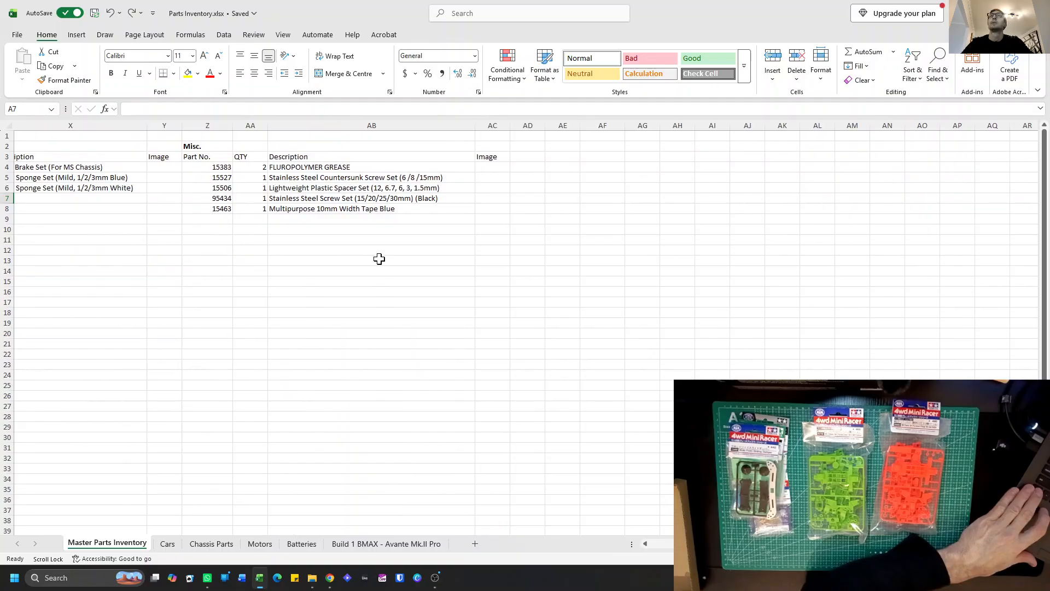
{"action": "scroll", "coordinate": [311, 247], "scroll_direction": "left", "scroll_amount": 8}
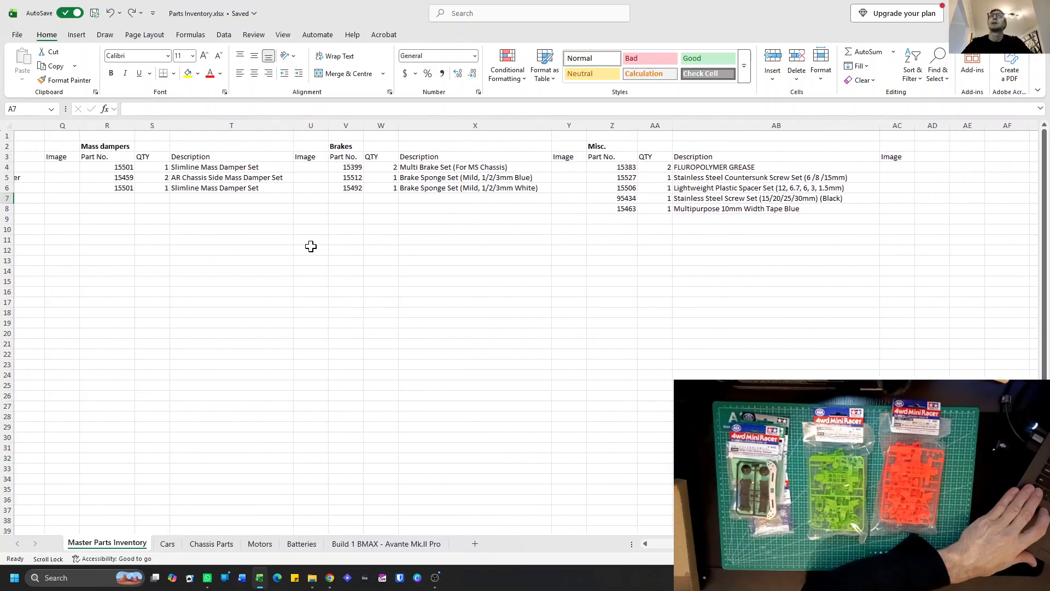
{"action": "scroll", "coordinate": [309, 246], "scroll_direction": "left", "scroll_amount": 8}
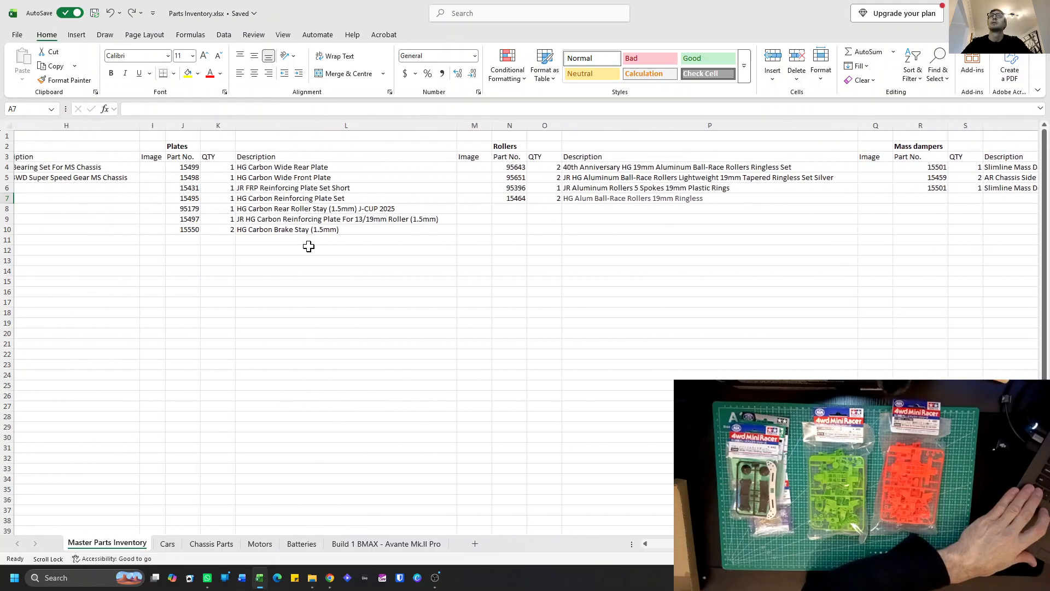
{"action": "scroll", "coordinate": [307, 246], "scroll_direction": "left", "scroll_amount": 3}
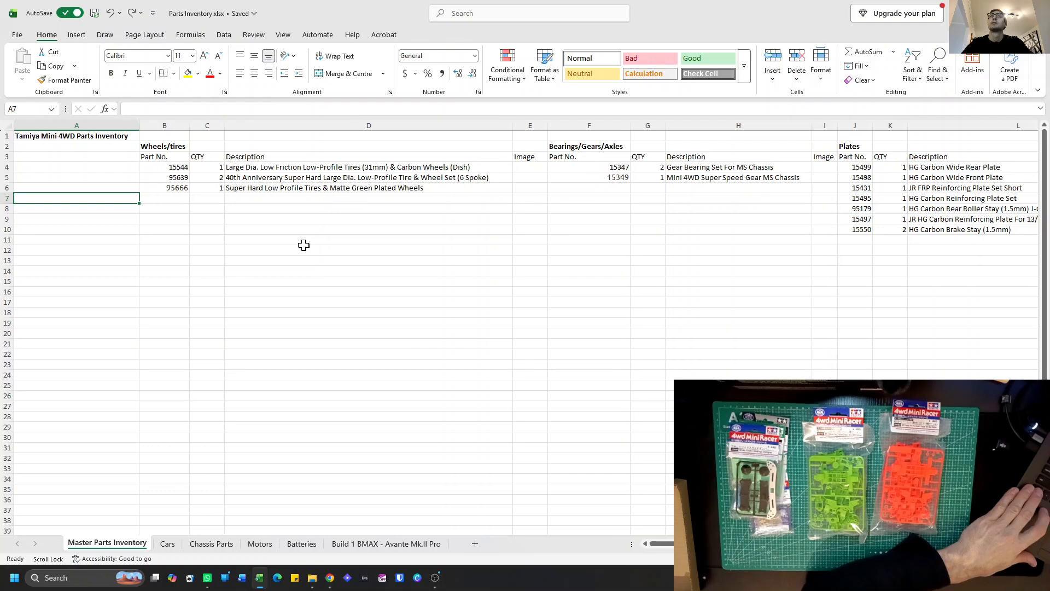
Copy the whole Wheels/tires block, columns B to D, on the Master Parts Inventory sheet.
{"action": "left_click", "coordinate": [164, 126]}
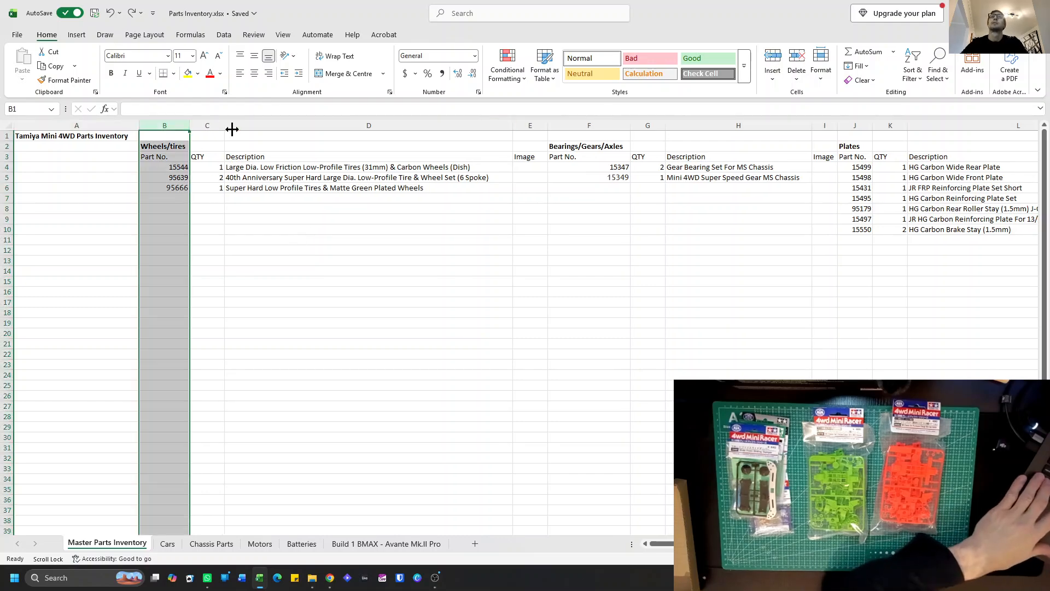
{"action": "left_click", "coordinate": [274, 125], "text": "shift"}
{"action": "key", "text": "ctrl+c"}
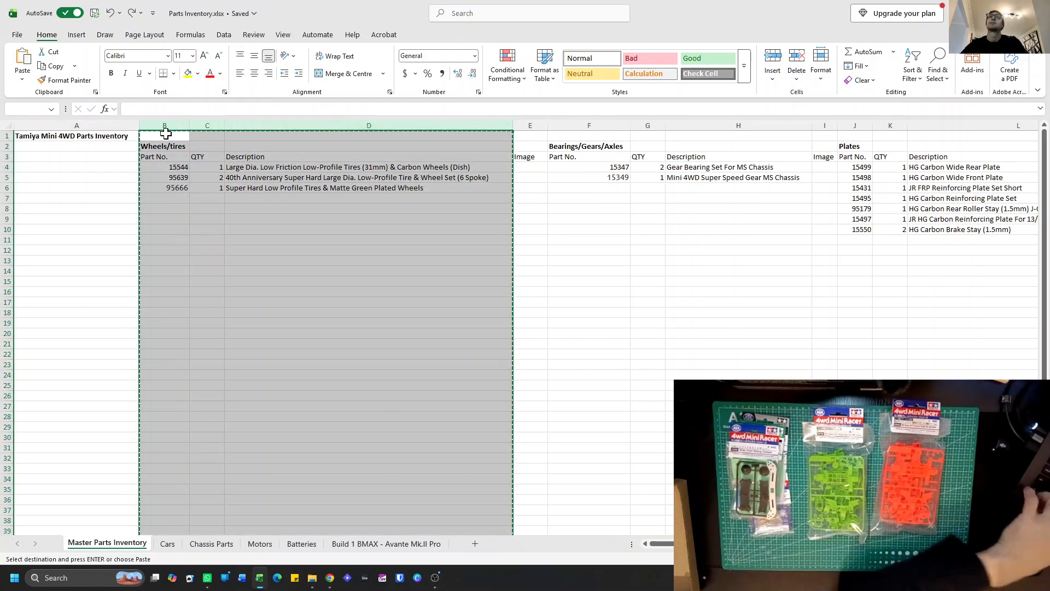
{"action": "right_click", "coordinate": [129, 125]}
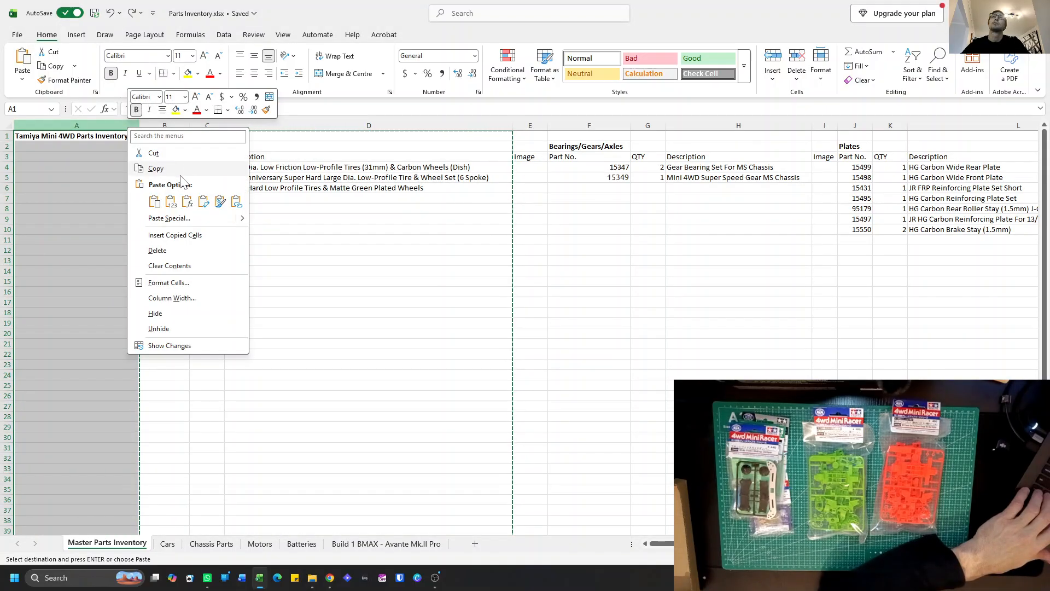
{"action": "left_click", "coordinate": [192, 236]}
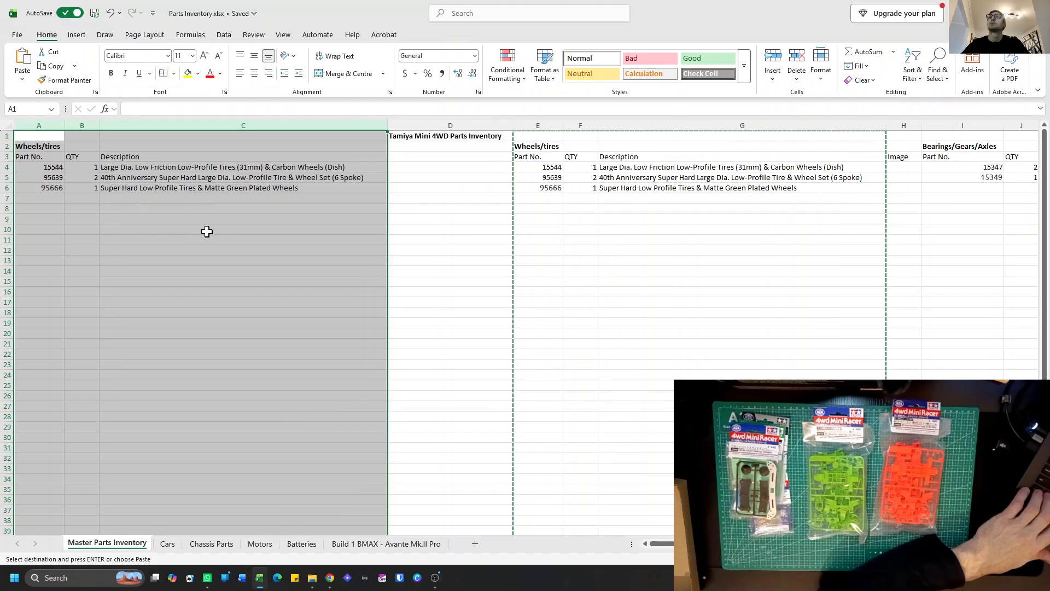
{"action": "key", "text": "ctrl+z"}
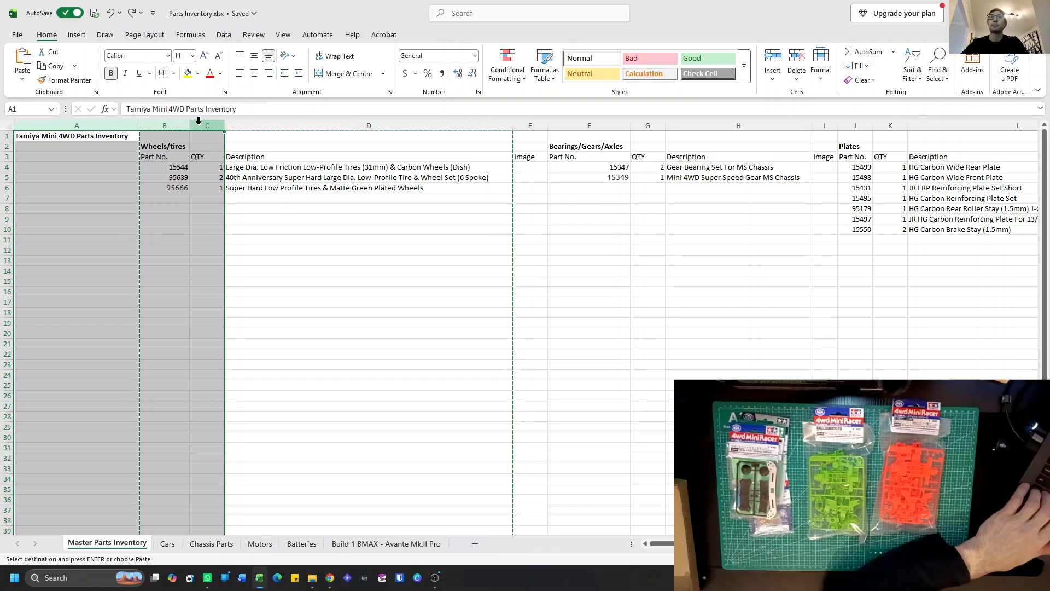
Insert the copied Wheels/tires columns before column B, shifting the existing categories over.
{"action": "left_click", "coordinate": [180, 124]}
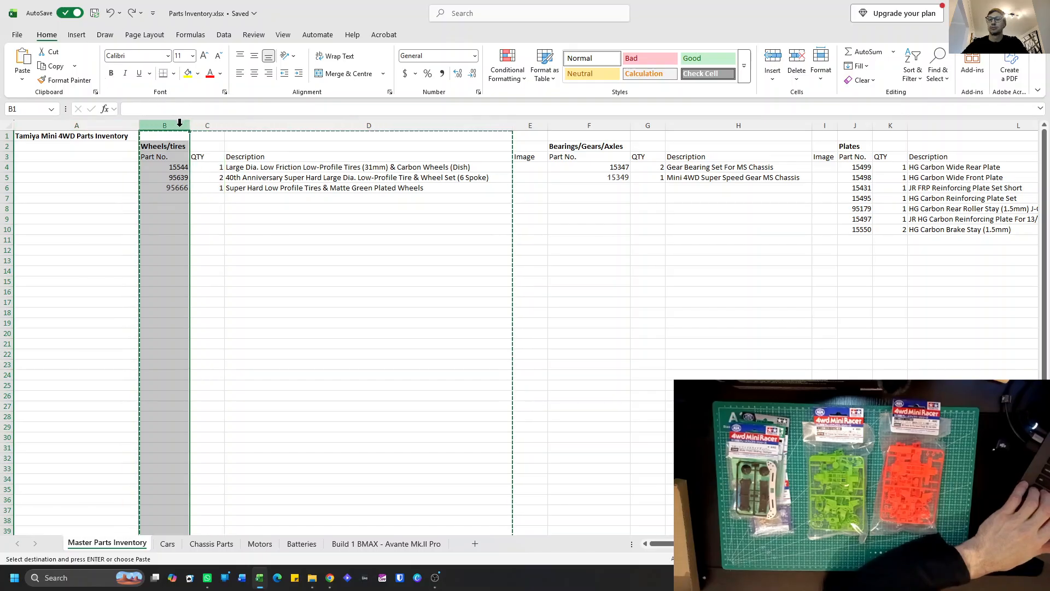
{"action": "right_click", "coordinate": [180, 124]}
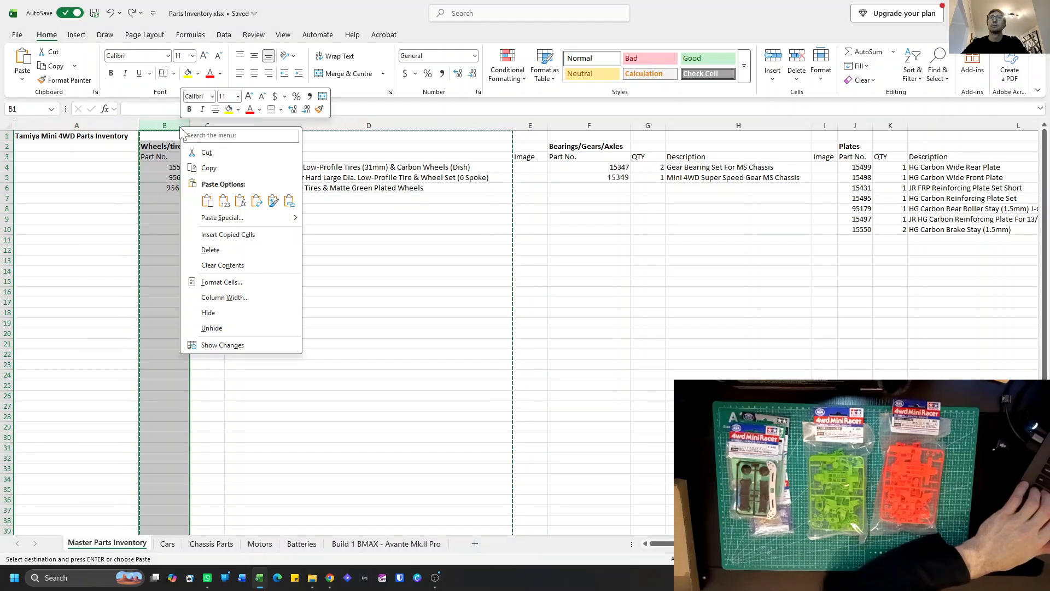
{"action": "left_click", "coordinate": [228, 234]}
Rename the category heading of the inserted block in B2 to "Chassis Parts".
{"action": "left_click", "coordinate": [171, 148]}
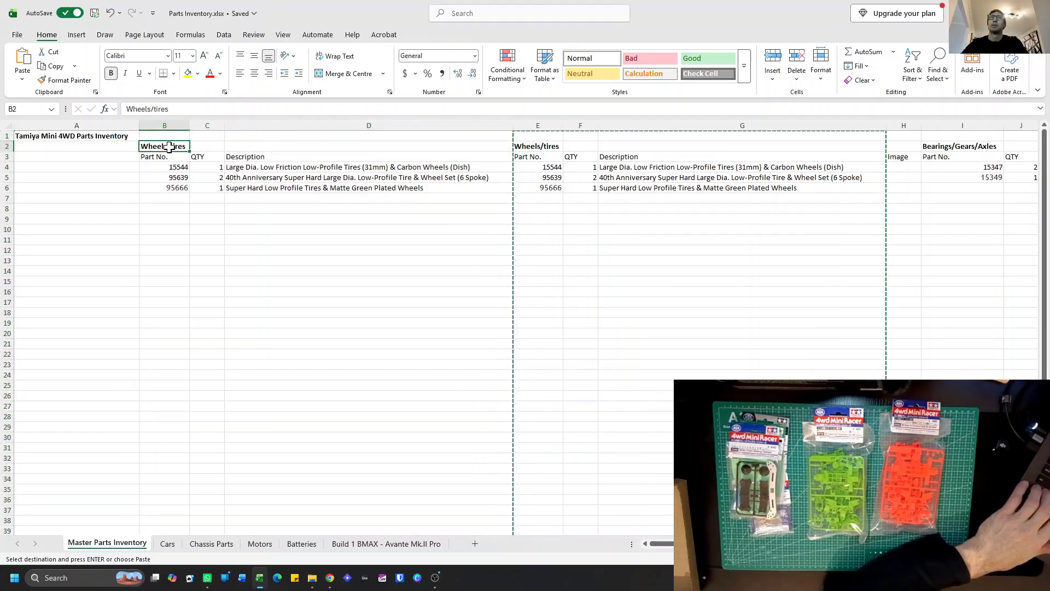
{"action": "type", "text": "Chas"}
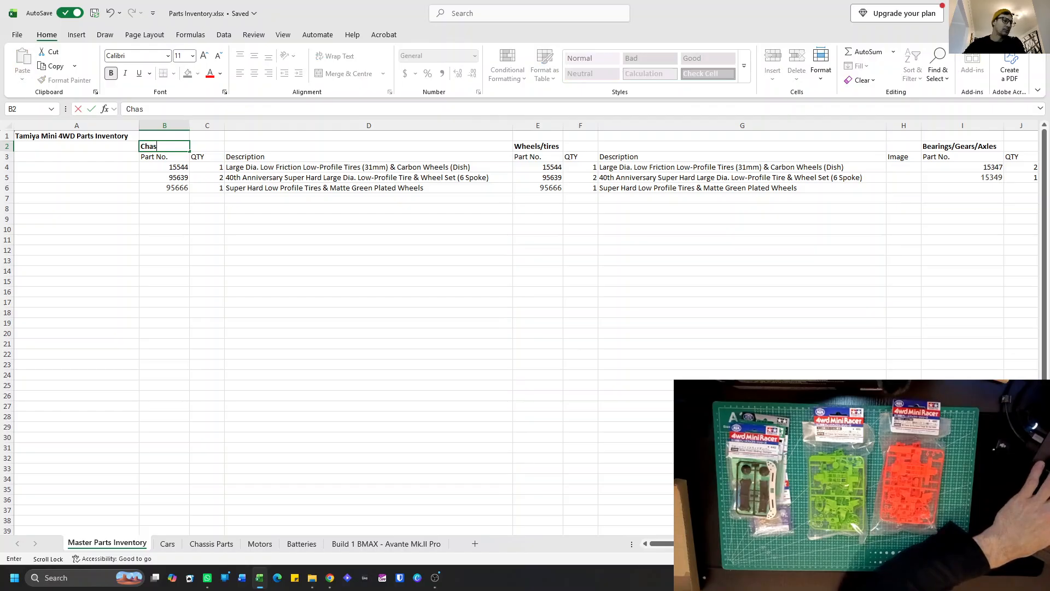
{"action": "type", "text": "sis "}
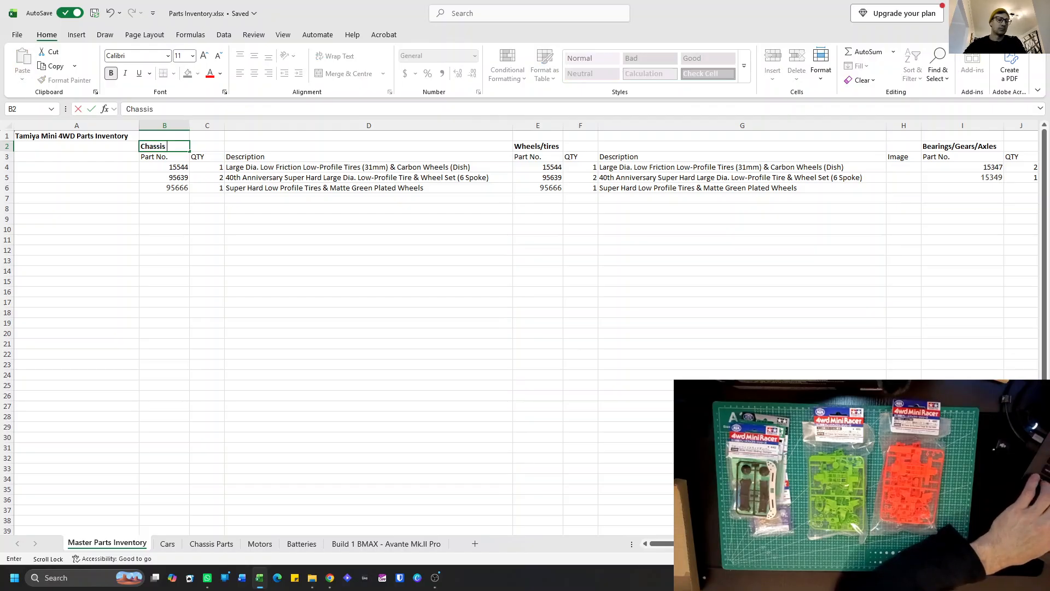
{"action": "type", "text": "Parts"}
{"action": "key", "text": "Return"}
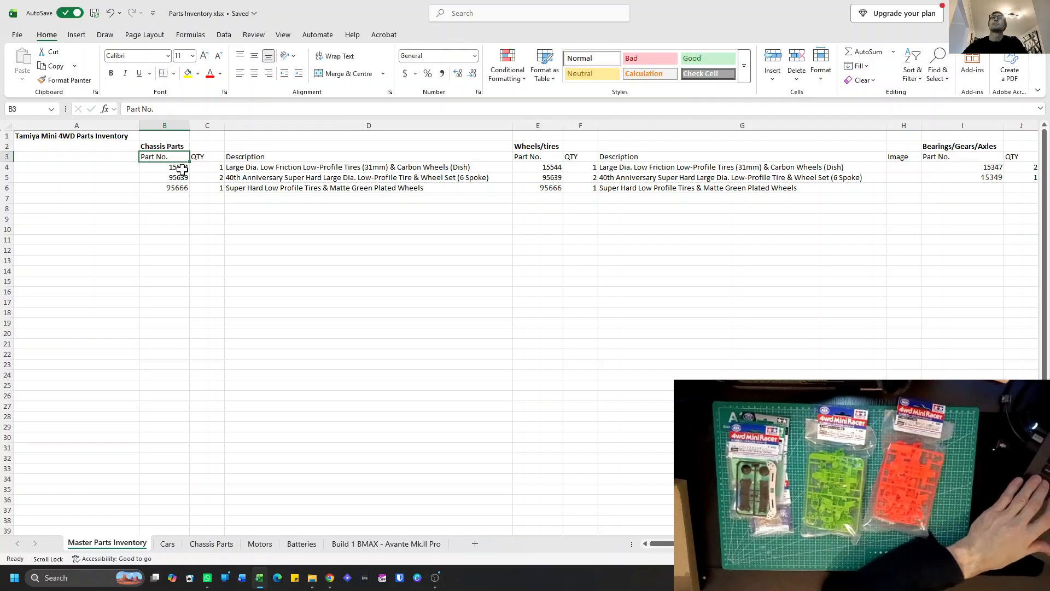
Clear the three copied tire and wheel descriptions in D4:D6 under Chassis Parts.
{"action": "left_click", "coordinate": [241, 167]}
{"action": "left_click", "coordinate": [218, 167]}
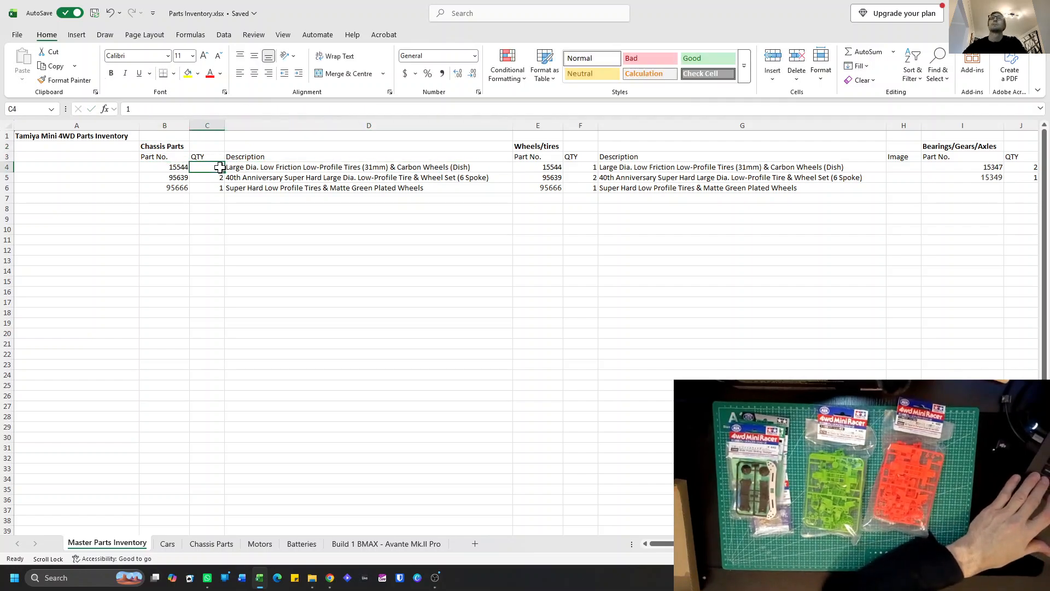
{"action": "left_click", "coordinate": [270, 169]}
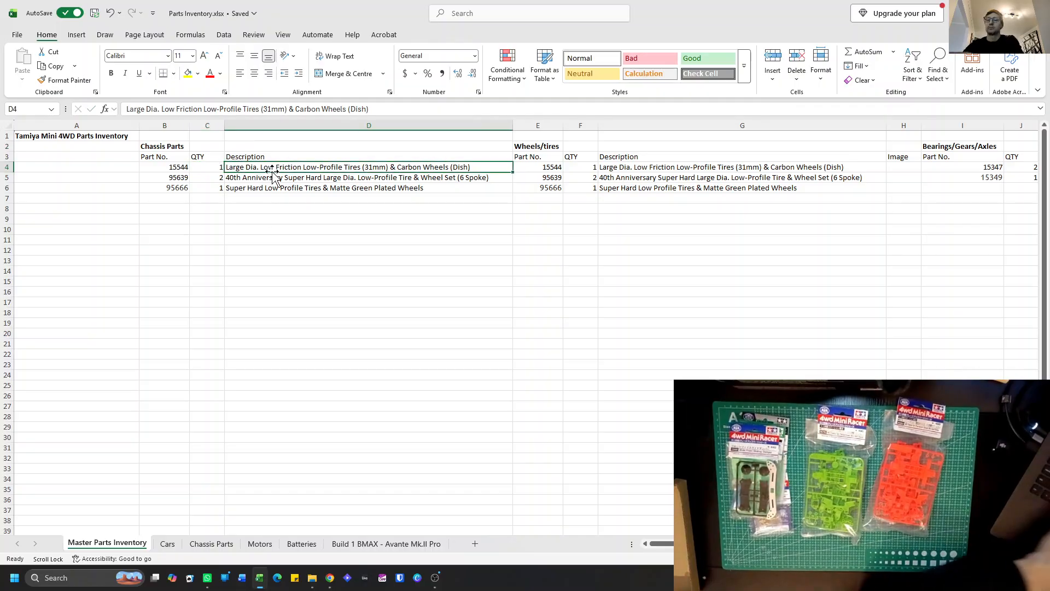
{"action": "left_click_drag", "start_coordinate": [278, 176], "coordinate": [281, 188]}
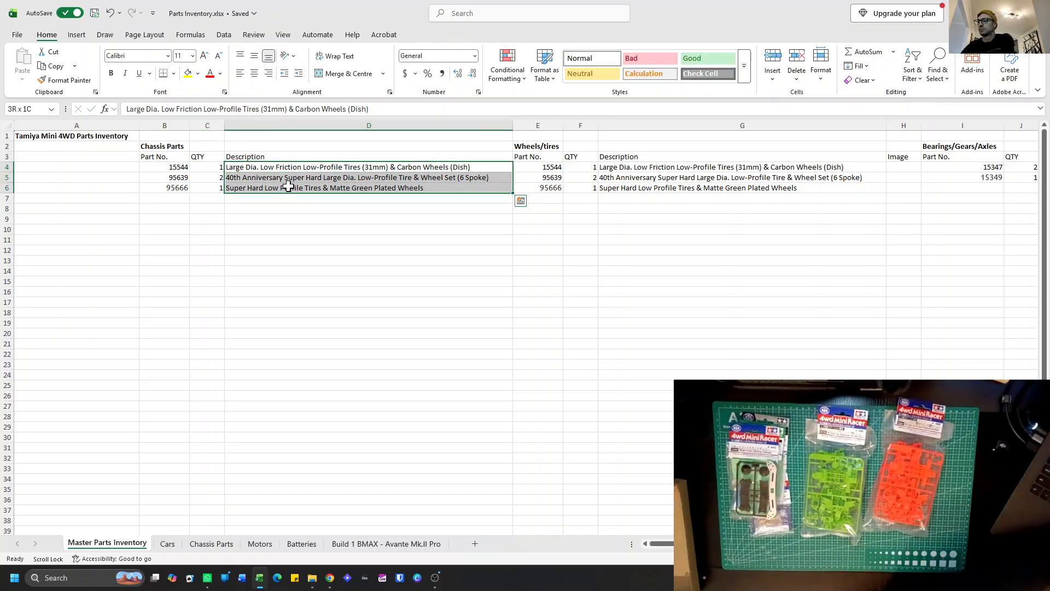
{"action": "key", "text": "Delete"}
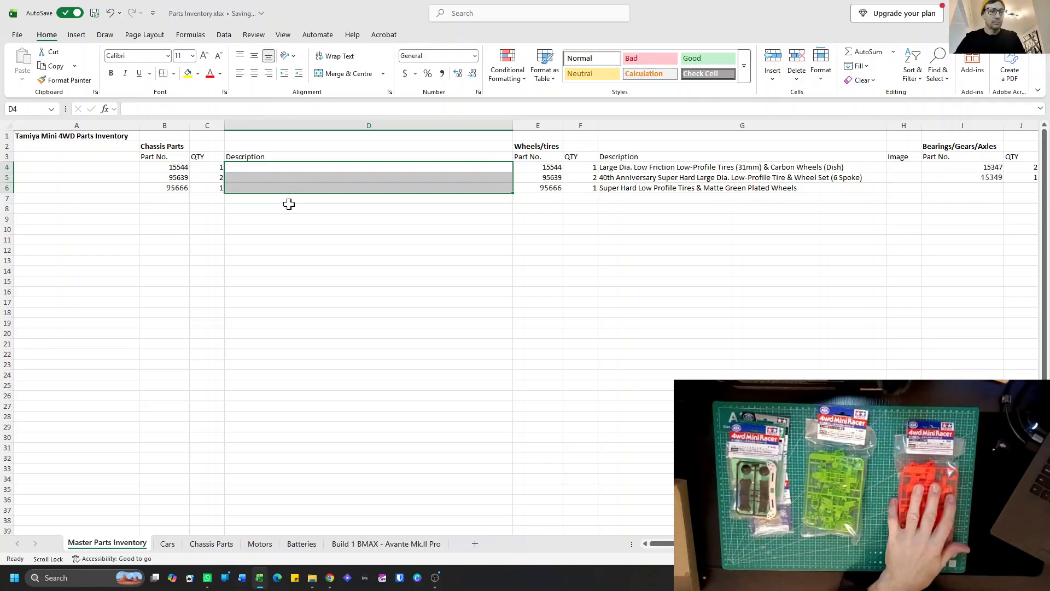
Replace the first Chassis Parts part number in B4 with 95682.
{"action": "left_click", "coordinate": [165, 166]}
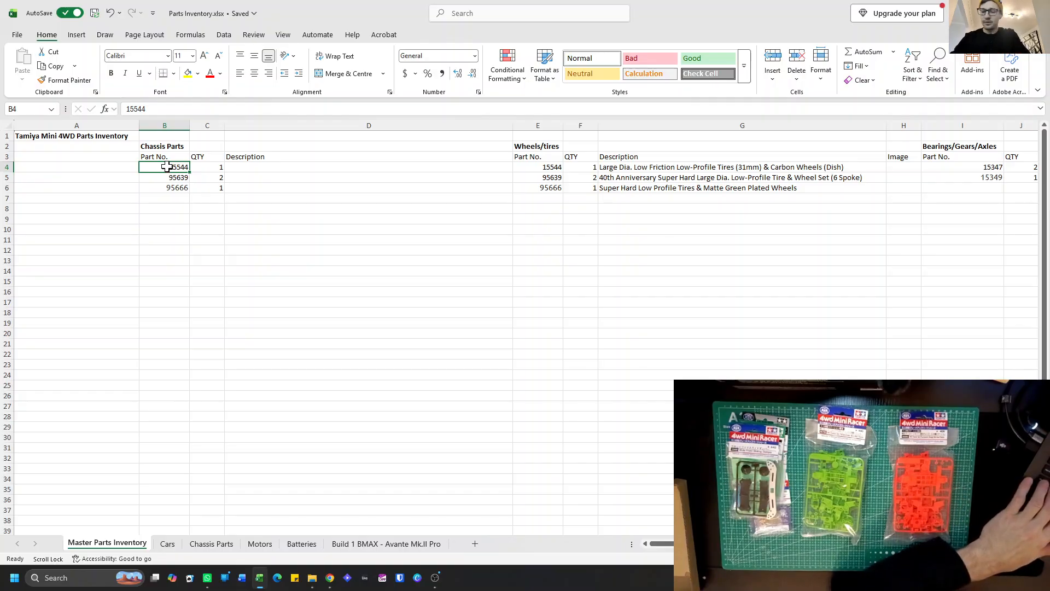
{"action": "type", "text": "95682"}
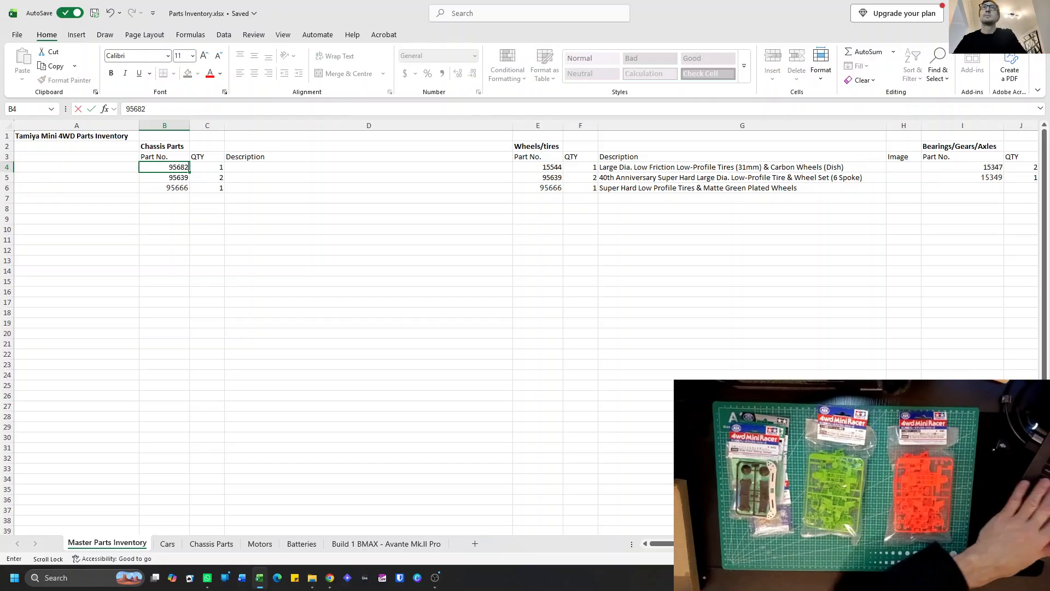
{"action": "left_click", "coordinate": [215, 166]}
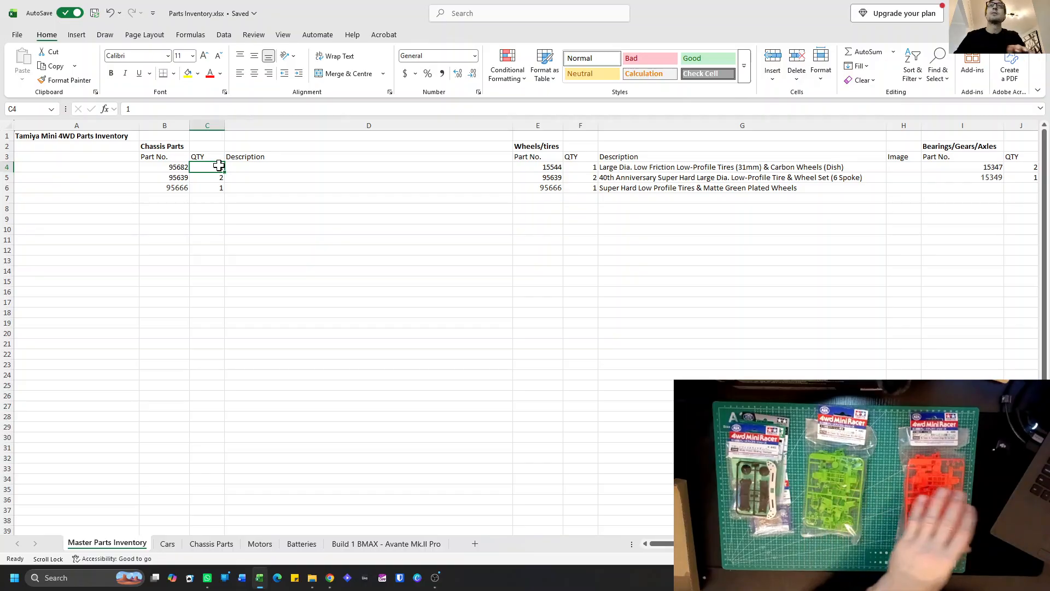
Enter the description "MS Chassis Set (Fluro Orange)" in D4 for part 95682.
{"action": "left_click", "coordinate": [243, 166]}
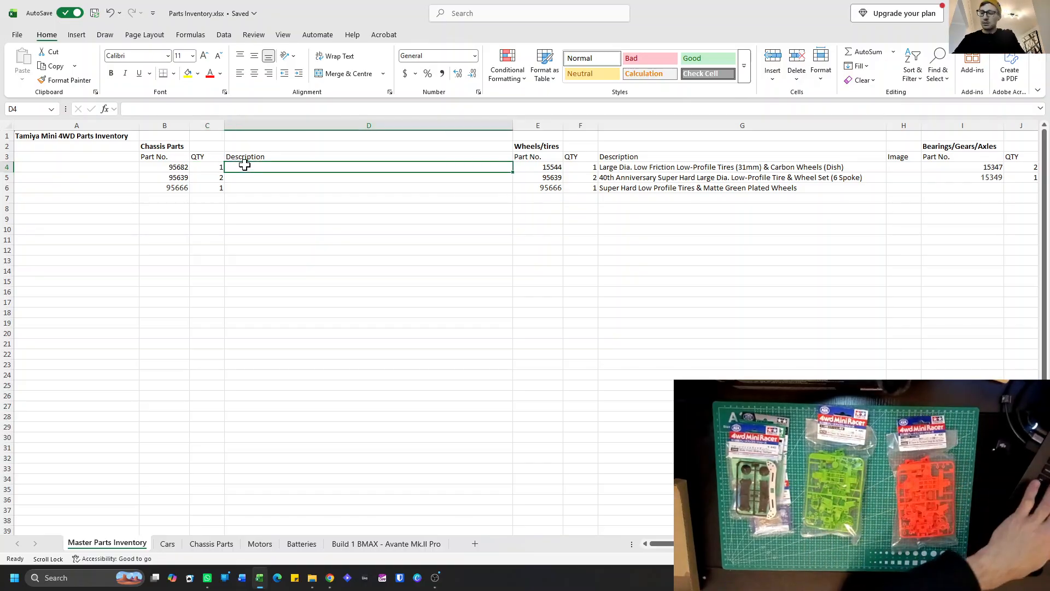
{"action": "type", "text": "MS Chassis"}
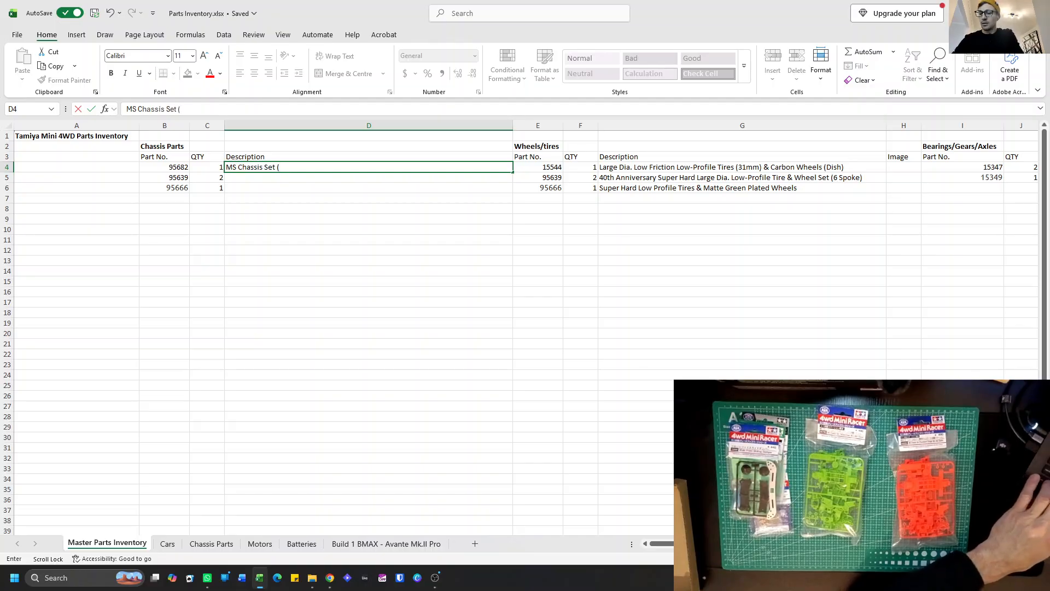
{"action": "type", "text": "Set (Flur"}
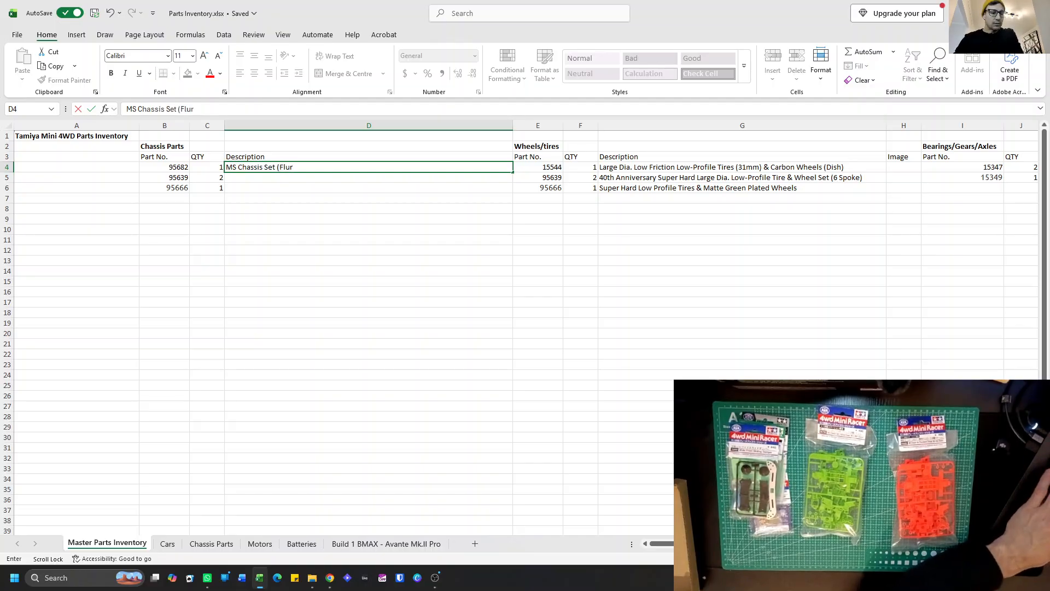
{"action": "type", "text": "o Orange"}
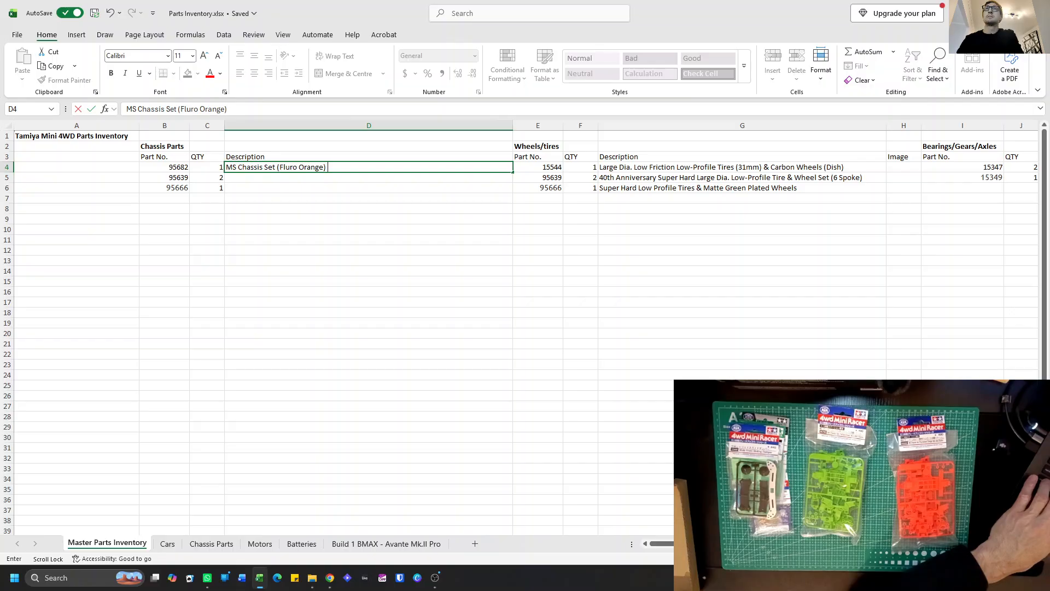
{"action": "key", "text": "Return"}
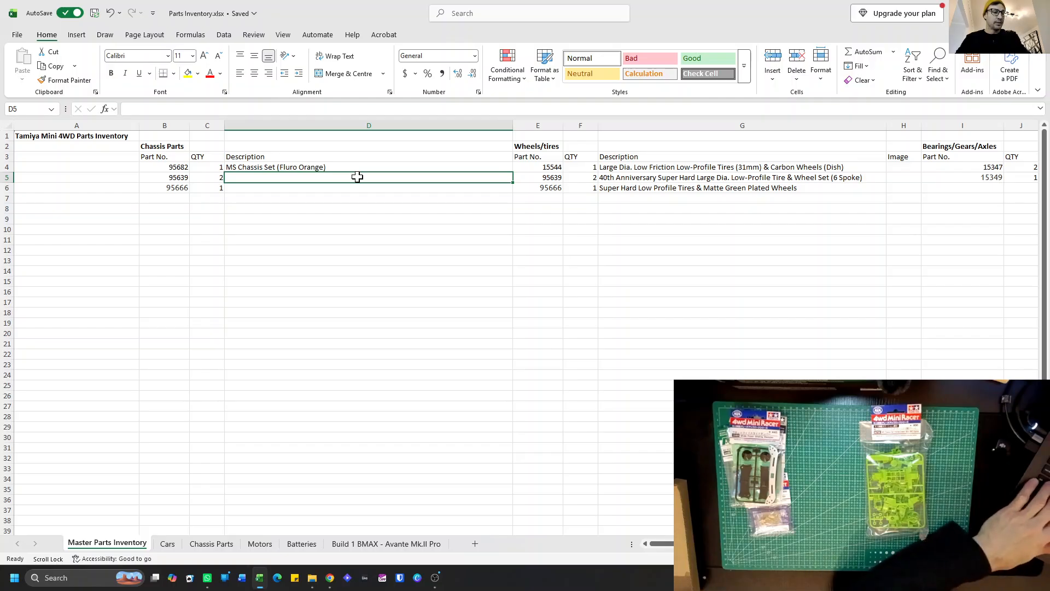
Set the second Chassis Parts entry to quantity 1 in C5 and part number 95702 in B5.
{"action": "left_click", "coordinate": [213, 179]}
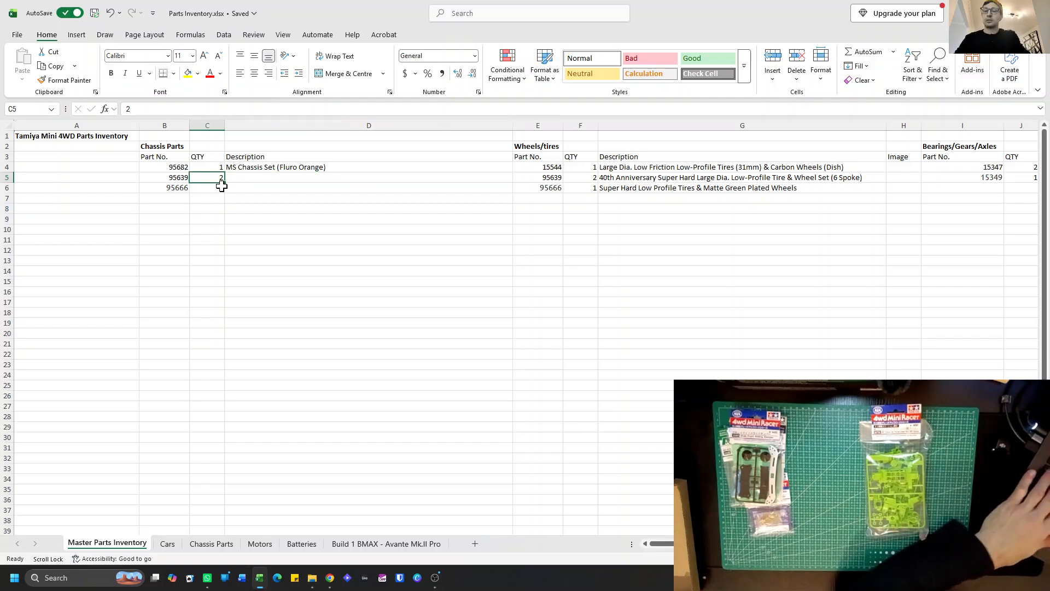
{"action": "type", "text": "1"}
{"action": "left_click", "coordinate": [161, 179]}
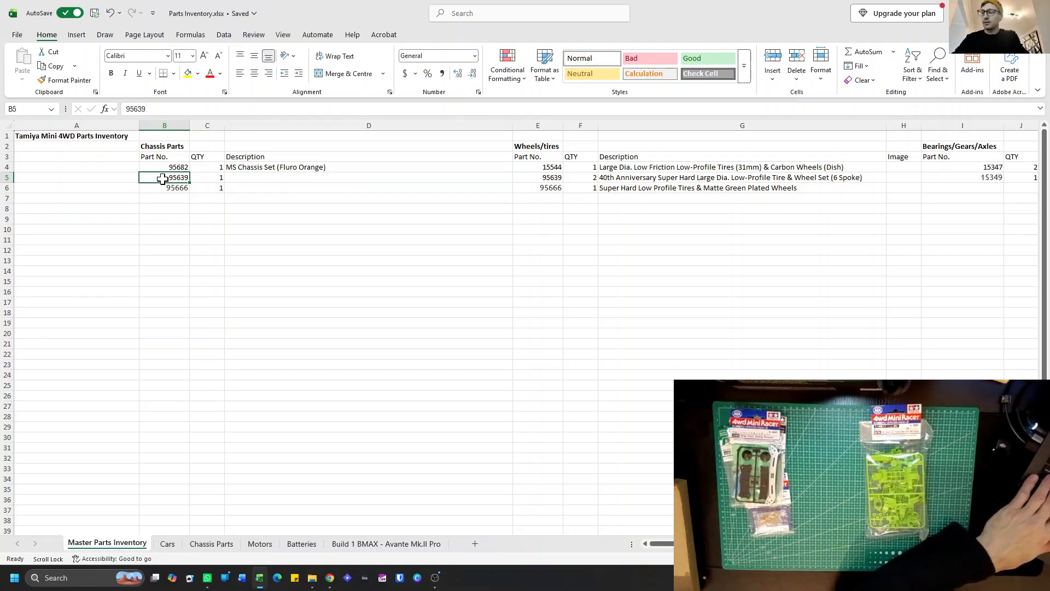
{"action": "type", "text": "95702"}
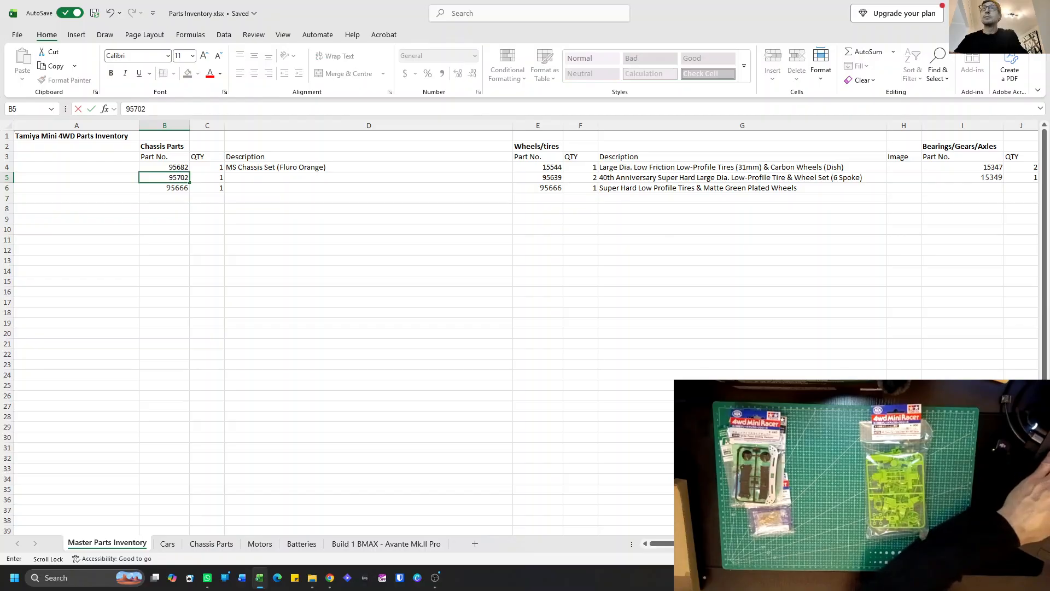
Enter the description "MS Chassis Set (Green)" in D5 for part 95702.
{"action": "left_click", "coordinate": [264, 180]}
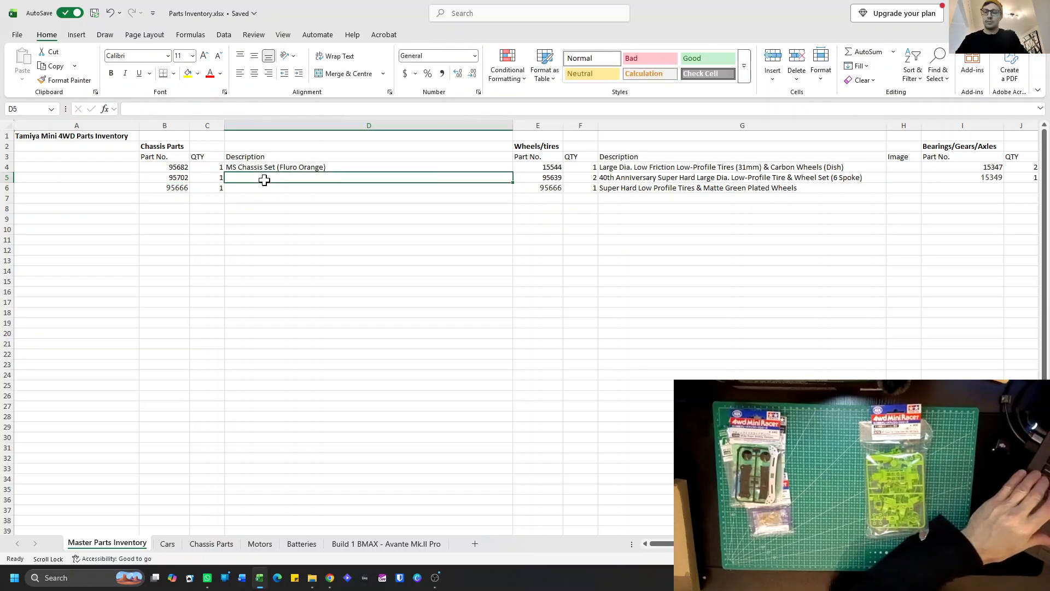
{"action": "type", "text": "M"}
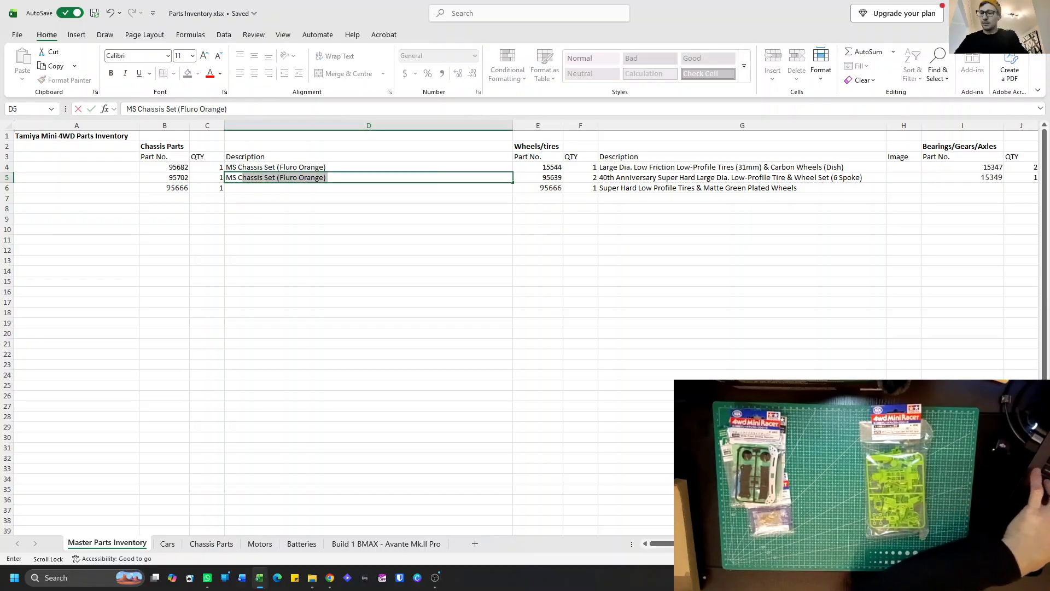
{"action": "type", "text": "S Chassis Set"}
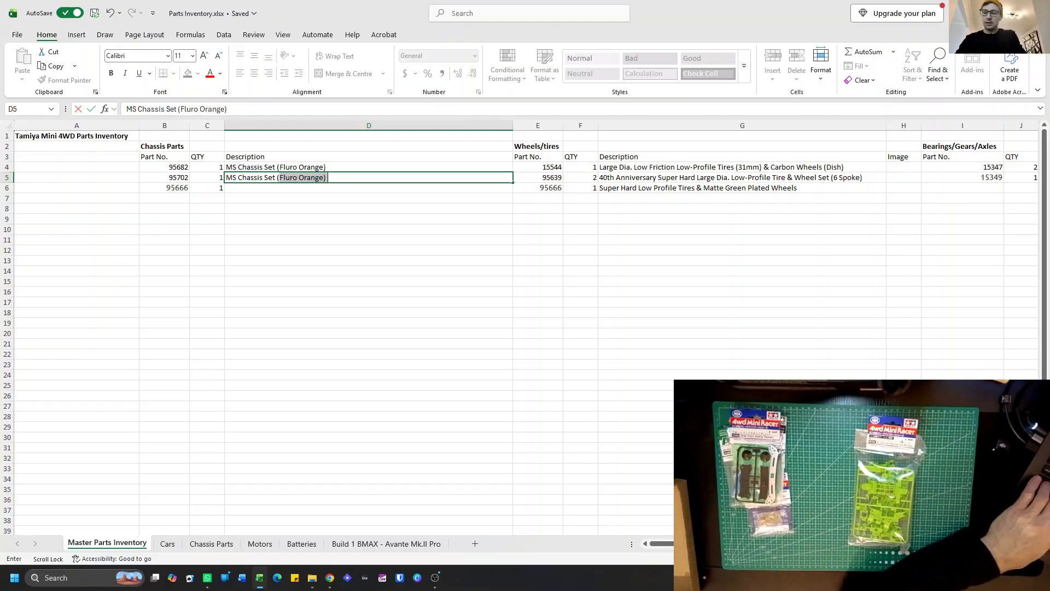
{"action": "type", "text": "Green"}
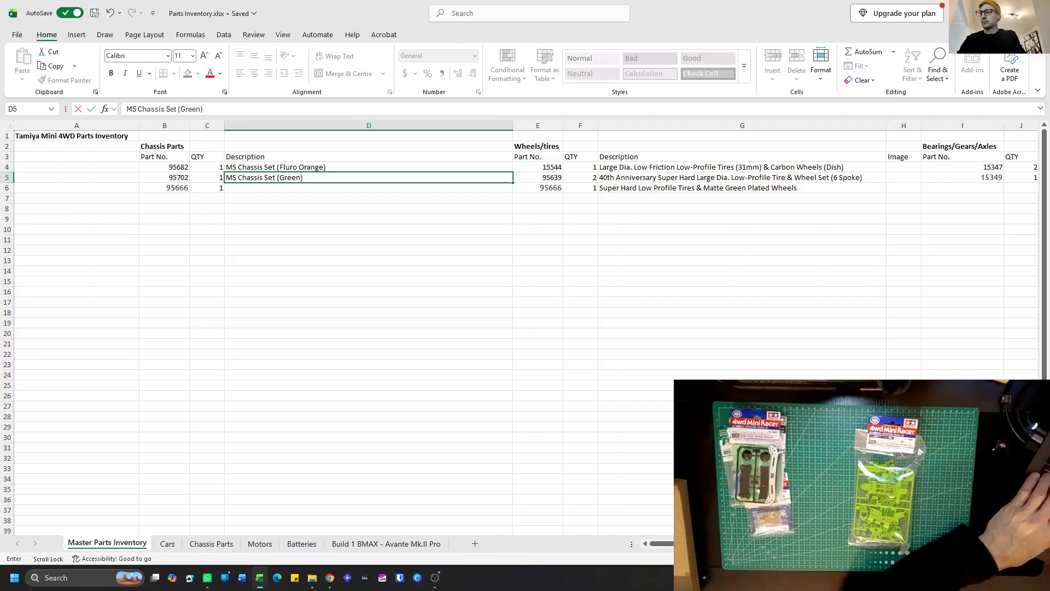
{"action": "key", "text": "Return"}
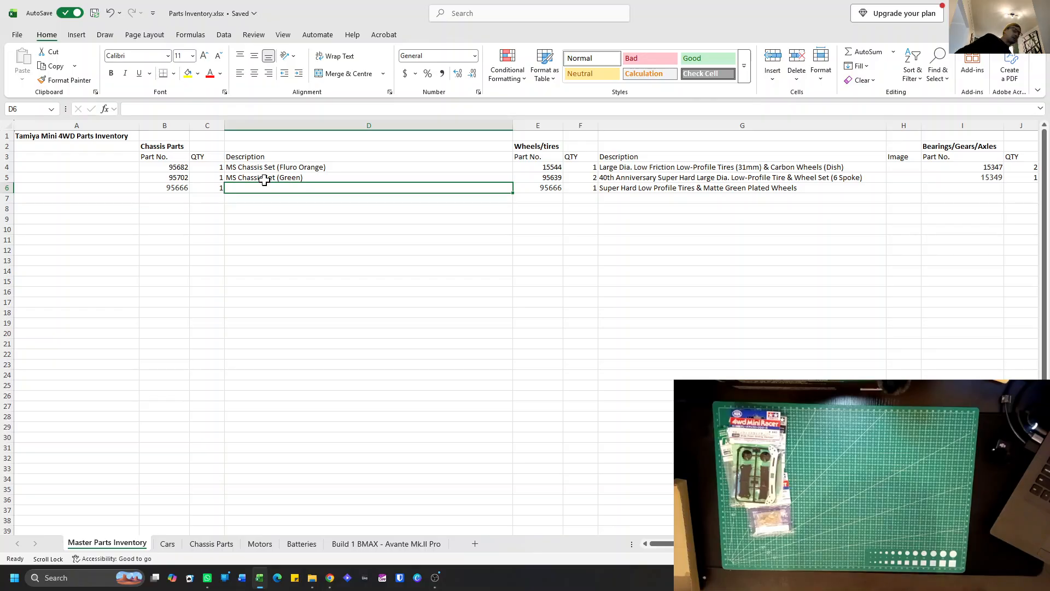
Clear the leftover part number and quantity in B6 and C6 under Chassis Parts.
{"action": "left_click", "coordinate": [175, 187]}
{"action": "key", "text": "BackSpace"}
{"action": "left_click", "coordinate": [195, 188]}
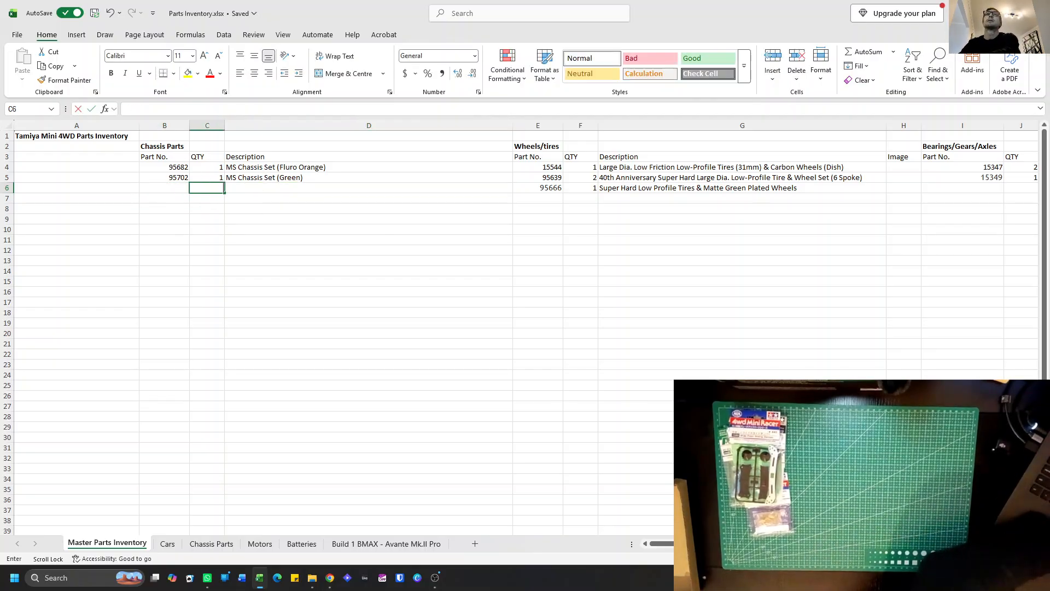
{"action": "key", "text": "Delete"}
Copy the two Chassis Parts entries in B4:D5 and go to the Build 1 BMAX - Avante Mk.II Pro sheet.
{"action": "left_click", "coordinate": [177, 168]}
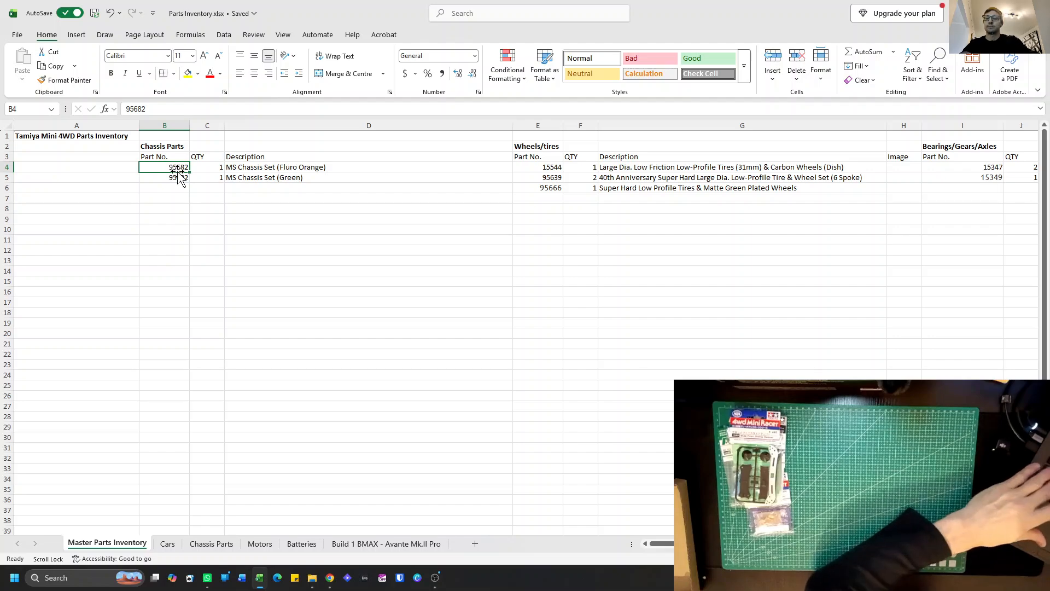
{"action": "left_click", "coordinate": [257, 178], "text": "shift"}
{"action": "key", "text": "ctrl+c"}
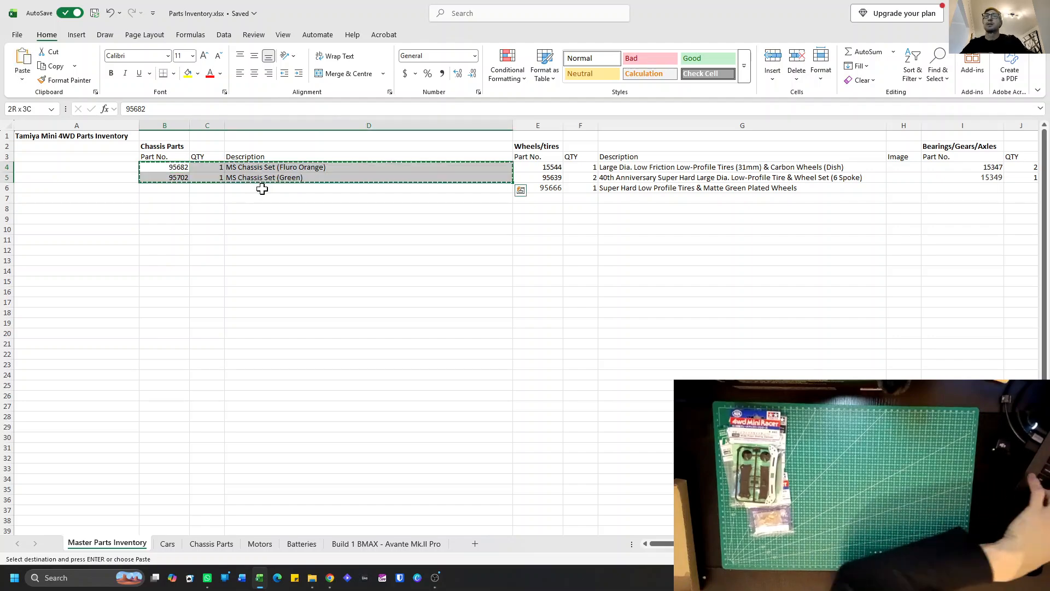
{"action": "left_click", "coordinate": [366, 543]}
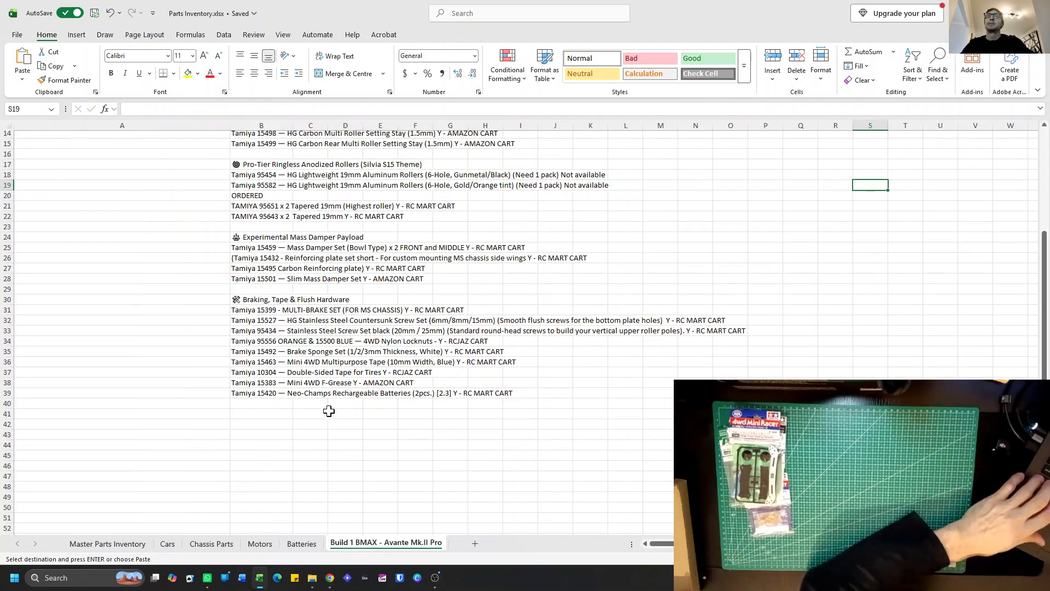
{"action": "left_click", "coordinate": [236, 414]}
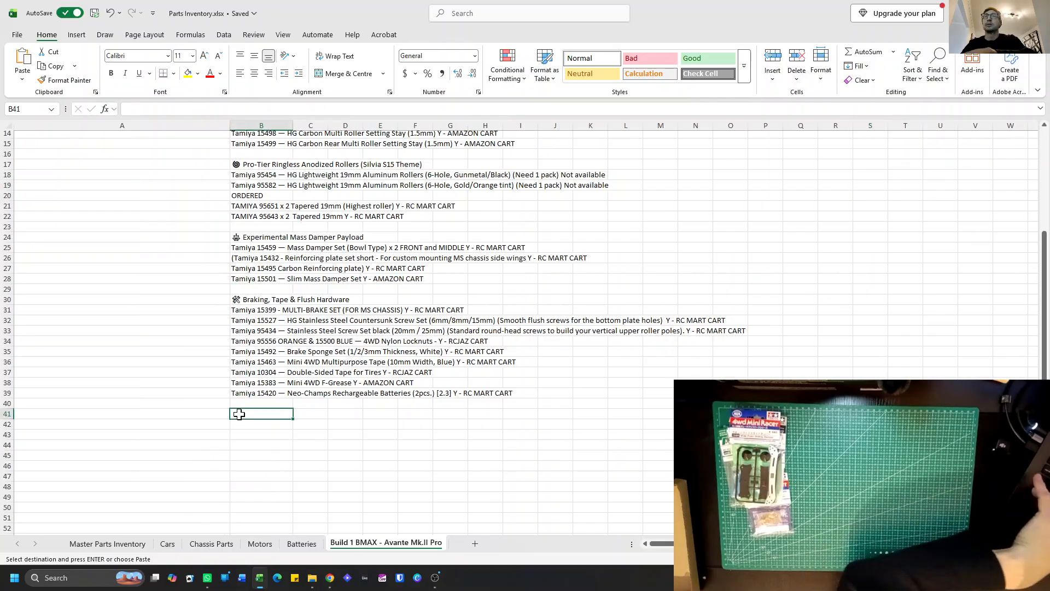
{"action": "key", "text": "ctrl+v"}
{"action": "left_click", "coordinate": [268, 445]}
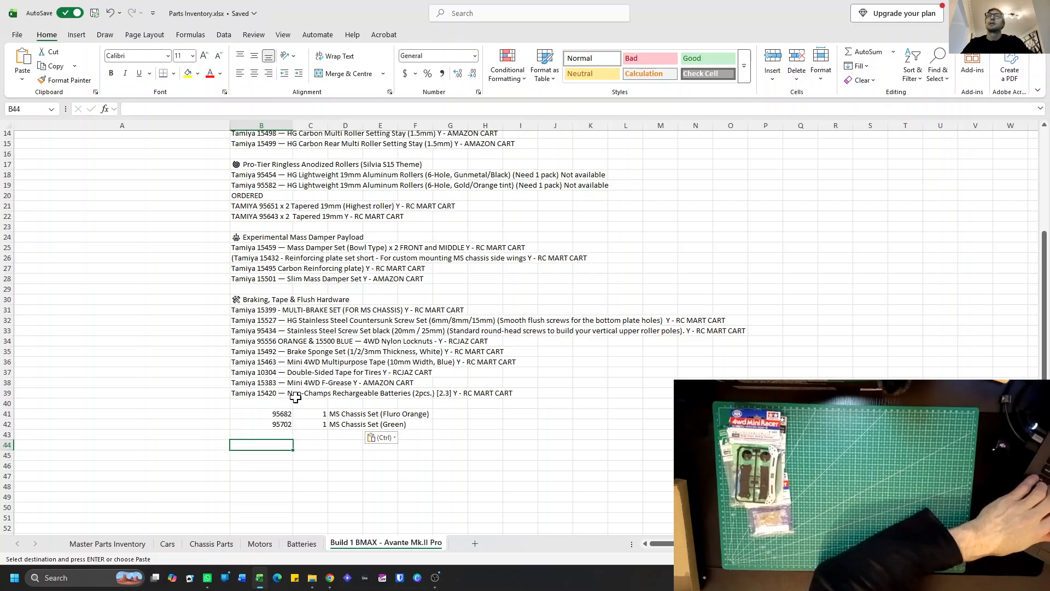
{"action": "key", "text": "ctrl+z"}
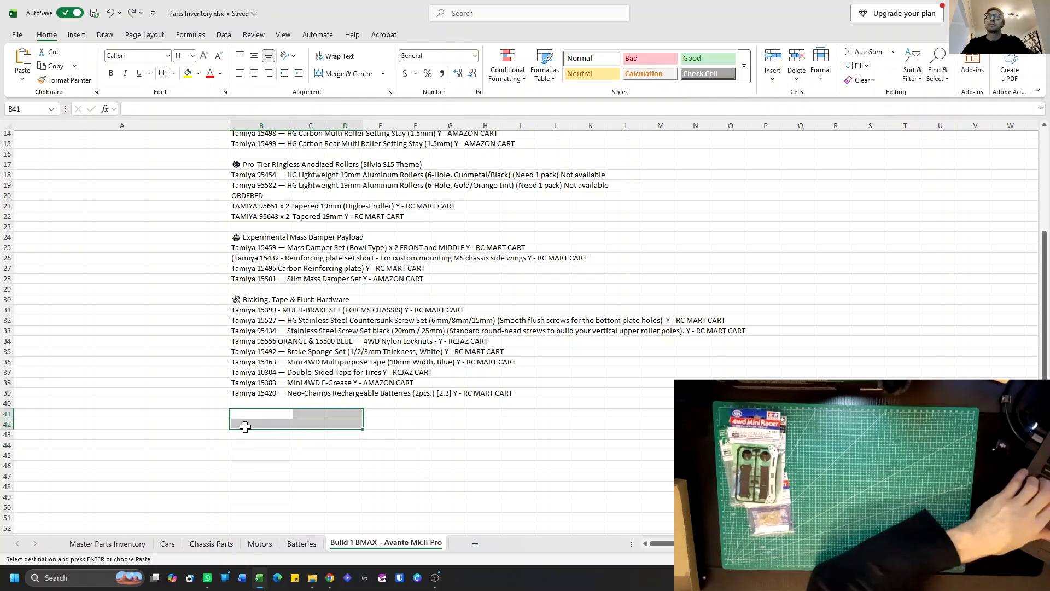
Paste the copied chassis entries below the build list starting at B43 and enter the heading "Chassis Parts" above them in B42.
{"action": "left_click", "coordinate": [239, 433]}
{"action": "key", "text": "ctrl+v"}
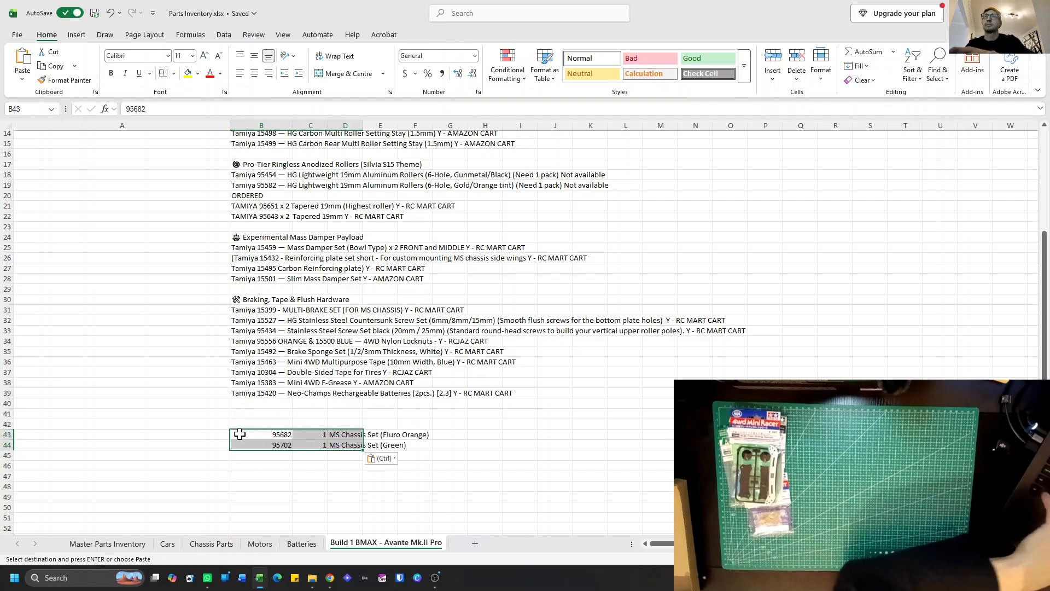
{"action": "left_click", "coordinate": [241, 424]}
{"action": "double_click", "coordinate": [240, 426]}
{"action": "type", "text": "Additional"}
{"action": "key", "text": "BackSpace"}
{"action": "key", "text": "BackSpace"}
{"action": "key", "text": "BackSpace"}
{"action": "key", "text": "BackSpace"}
{"action": "key", "text": "BackSpace"}
{"action": "key", "text": "BackSpace"}
{"action": "key", "text": "BackSpace"}
{"action": "key", "text": "BackSpace"}
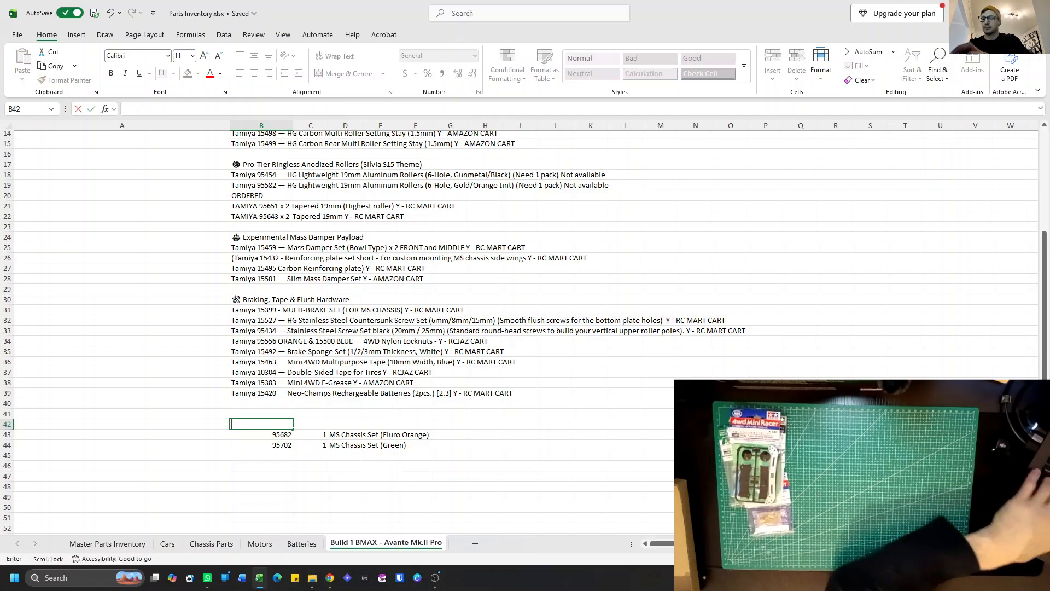
{"action": "type", "text": "Chassis"}
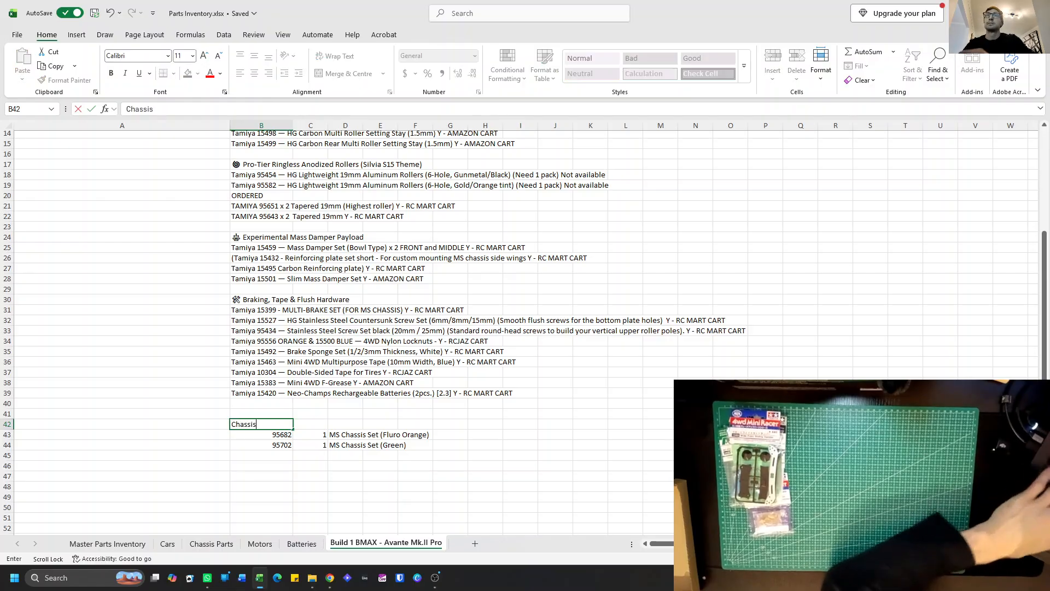
{"action": "type", "text": " Parts"}
{"action": "key", "text": "Return"}
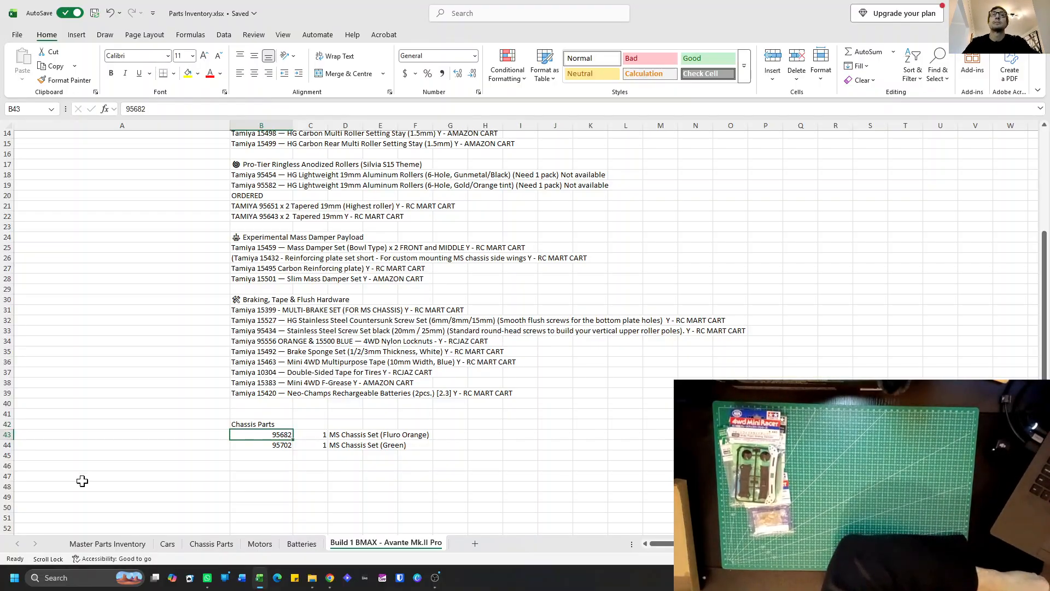
Narrow the Chassis Parts description column D on the Master Parts Inventory sheet to fit its text.
{"action": "left_click", "coordinate": [108, 545]}
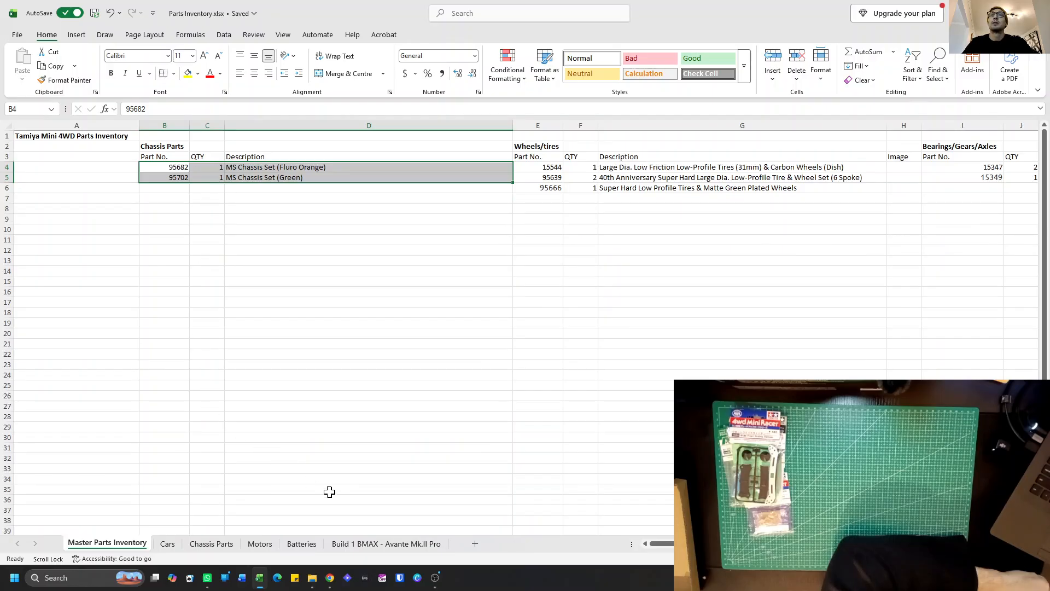
{"action": "left_click", "coordinate": [372, 543]}
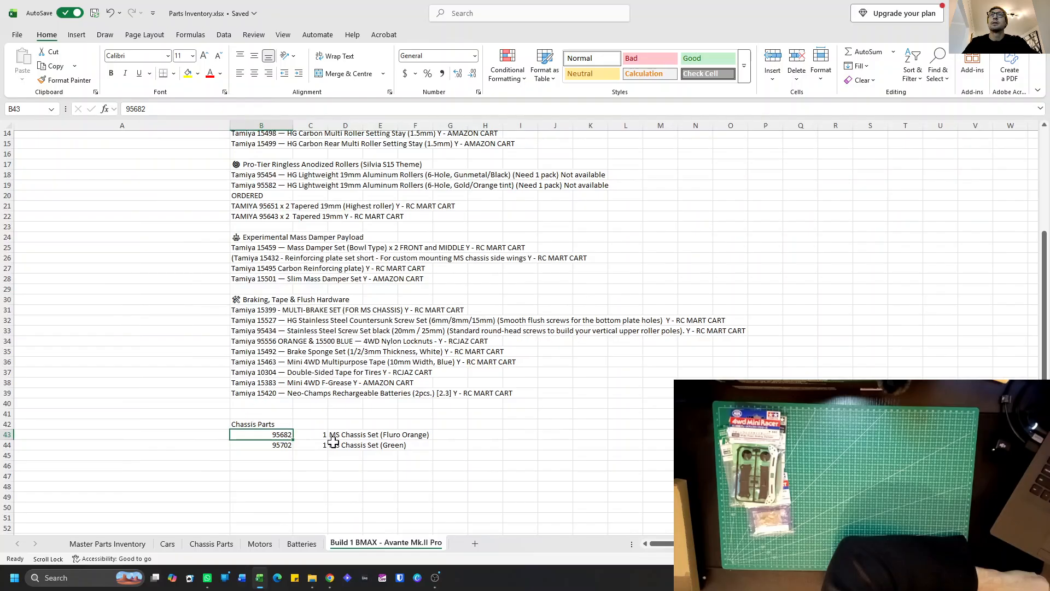
{"action": "left_click", "coordinate": [113, 544]}
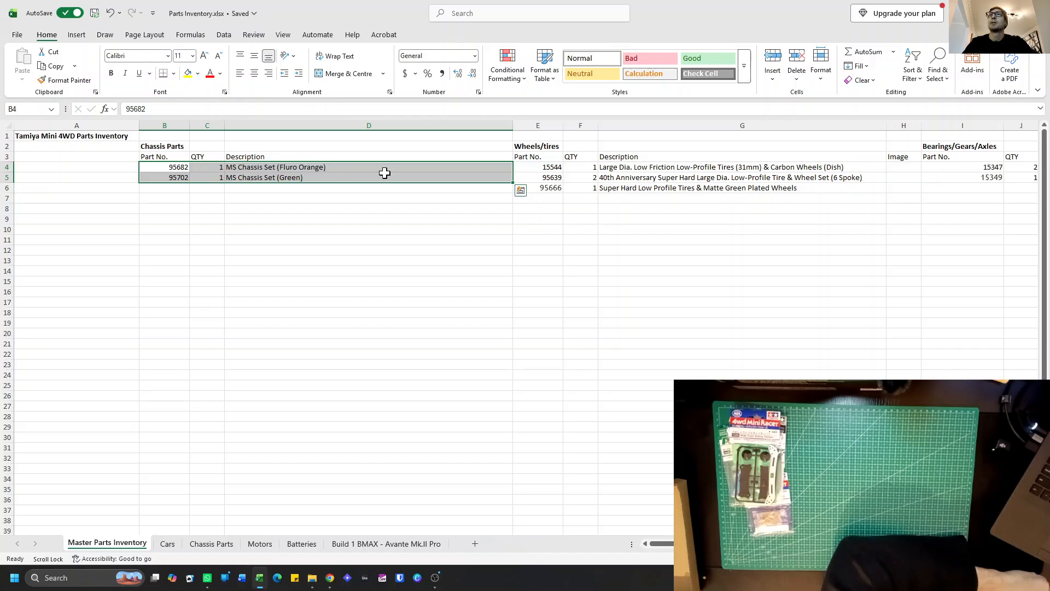
{"action": "left_click_drag", "start_coordinate": [513, 127], "coordinate": [341, 137]}
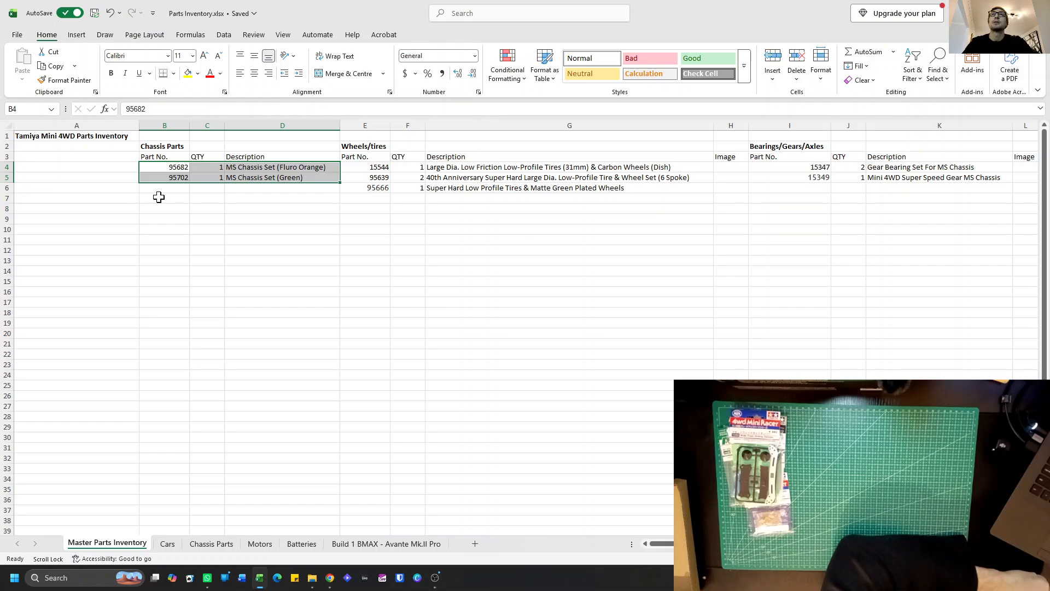
Check the Build 1 BMAX - Avante Mk.II Pro list, and review the Plates, Rollers and Mass dampers categories on the Master Parts Inventory sheet.
{"action": "left_click", "coordinate": [389, 544]}
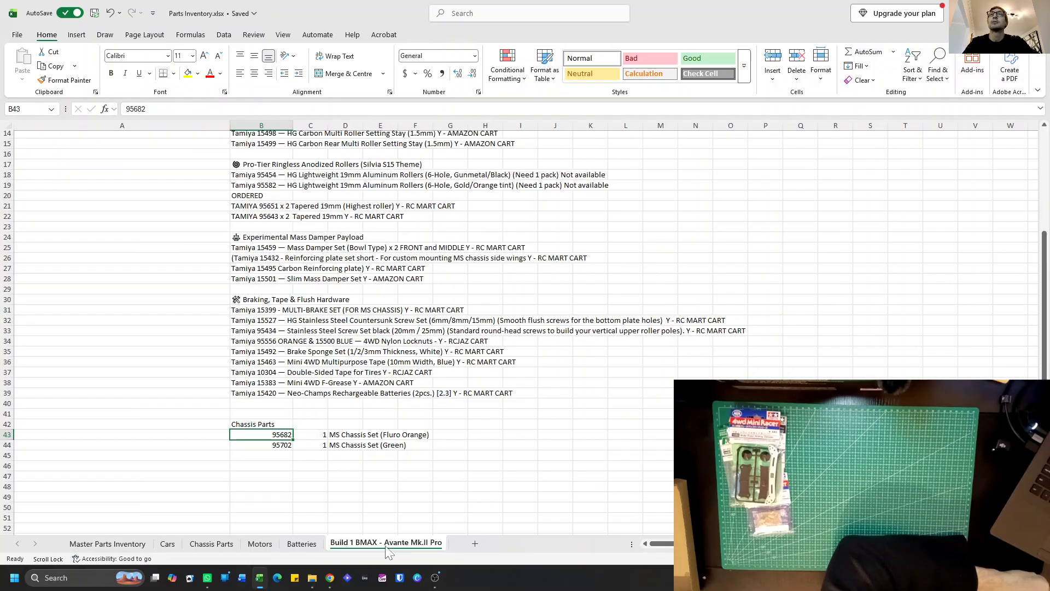
{"action": "left_click", "coordinate": [127, 544]}
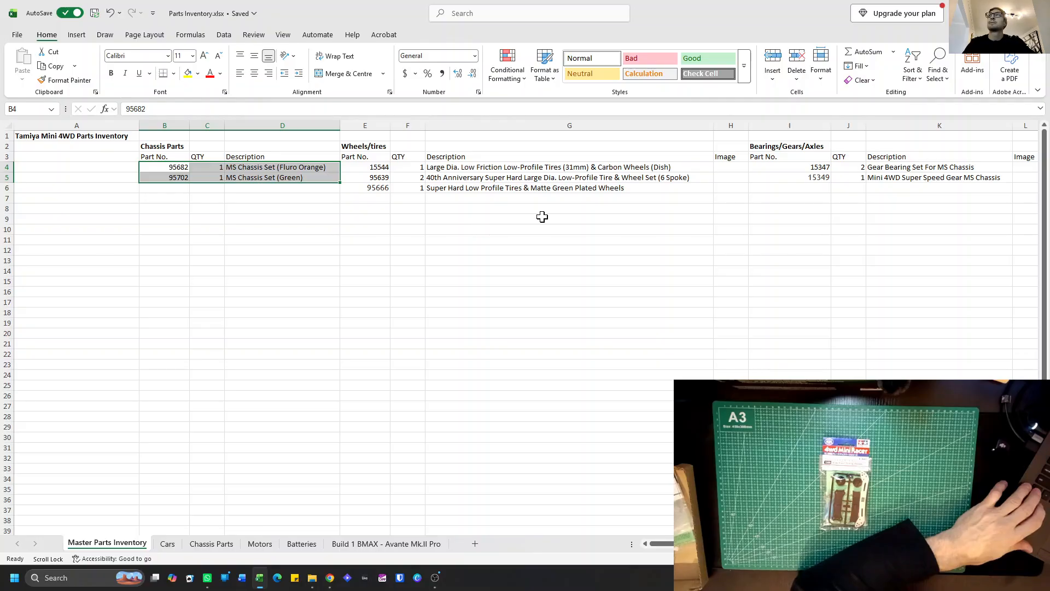
{"action": "scroll", "coordinate": [542, 216], "scroll_direction": "right", "scroll_amount": 5}
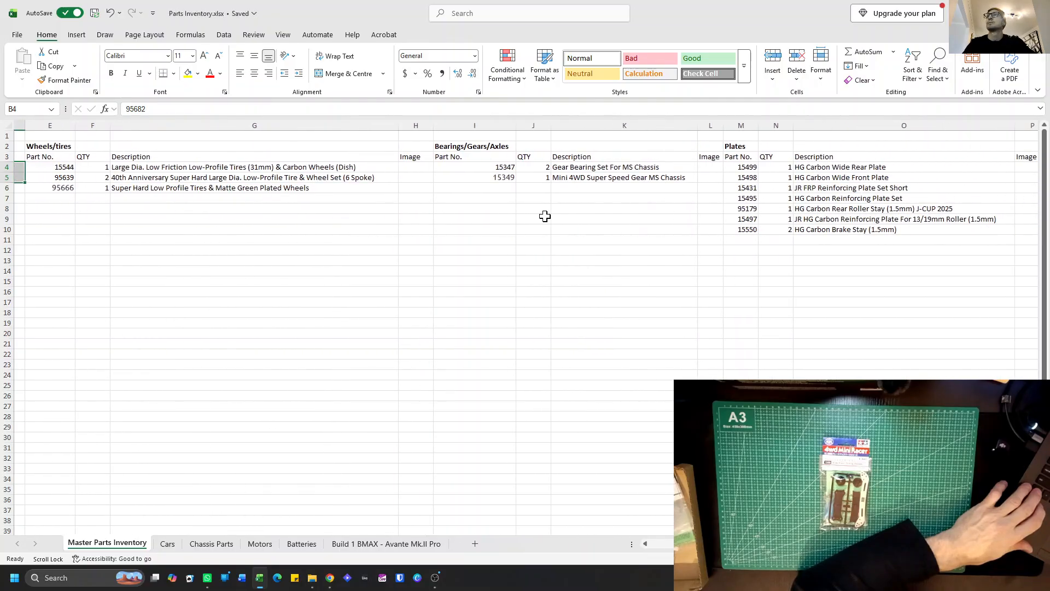
{"action": "scroll", "coordinate": [546, 216], "scroll_direction": "right", "scroll_amount": 7}
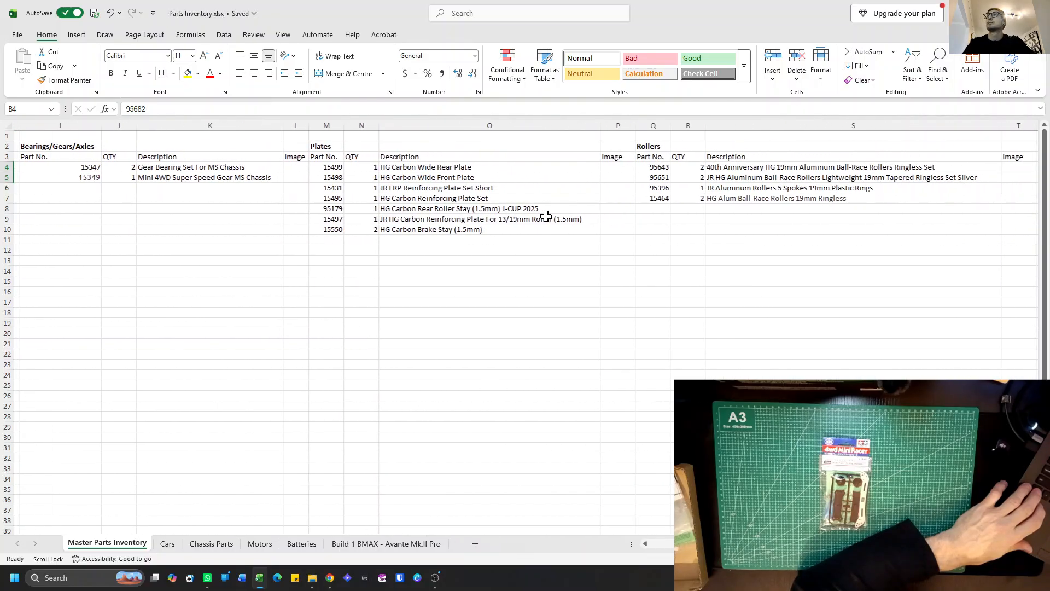
{"action": "scroll", "coordinate": [546, 216], "scroll_direction": "right", "scroll_amount": 5}
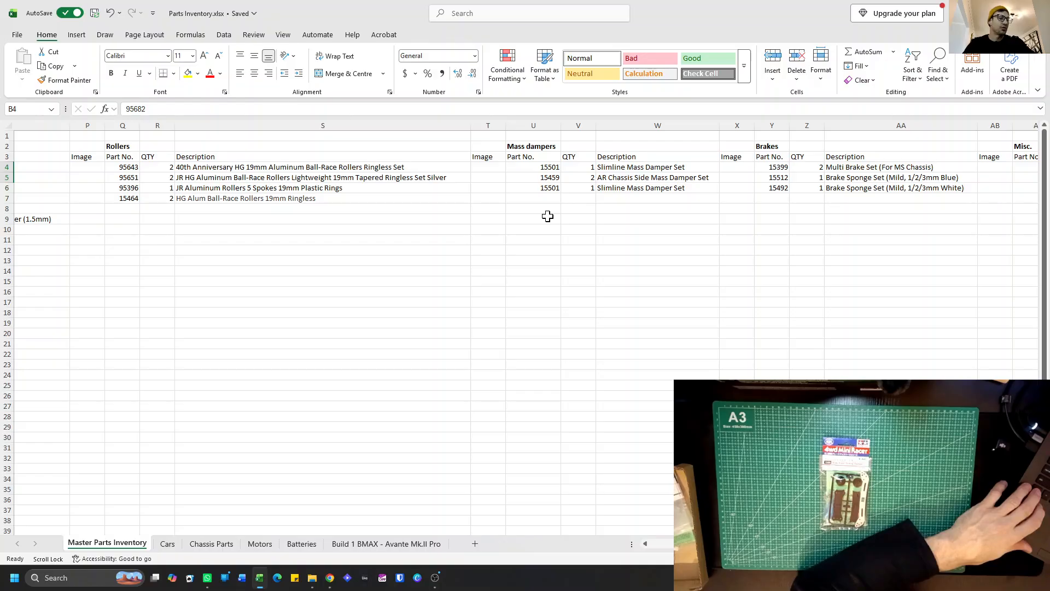
{"action": "scroll", "coordinate": [548, 216], "scroll_direction": "left", "scroll_amount": 7}
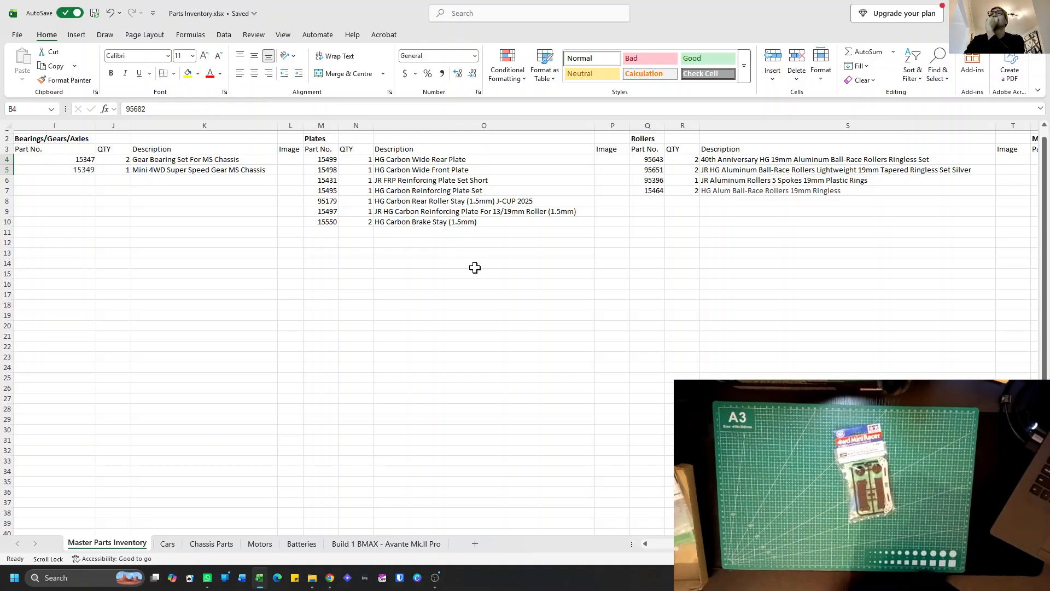
{"action": "scroll", "coordinate": [475, 270], "scroll_direction": "right", "scroll_amount": 6}
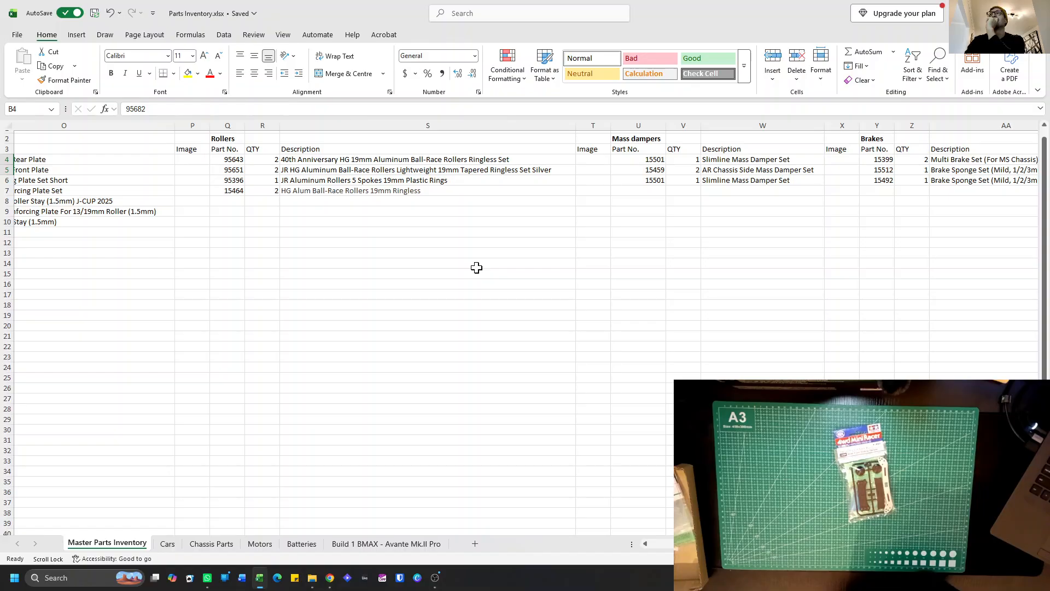
{"action": "left_click", "coordinate": [642, 190]}
{"action": "scroll", "coordinate": [587, 212], "scroll_direction": "left", "scroll_amount": 6}
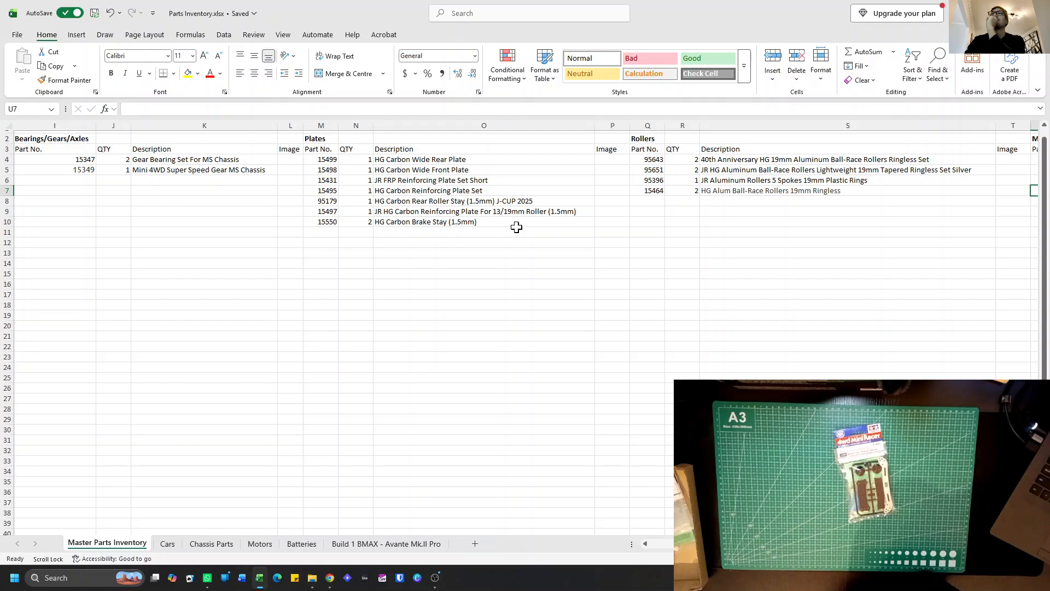
{"action": "scroll", "coordinate": [677, 220], "scroll_direction": "right", "scroll_amount": 6}
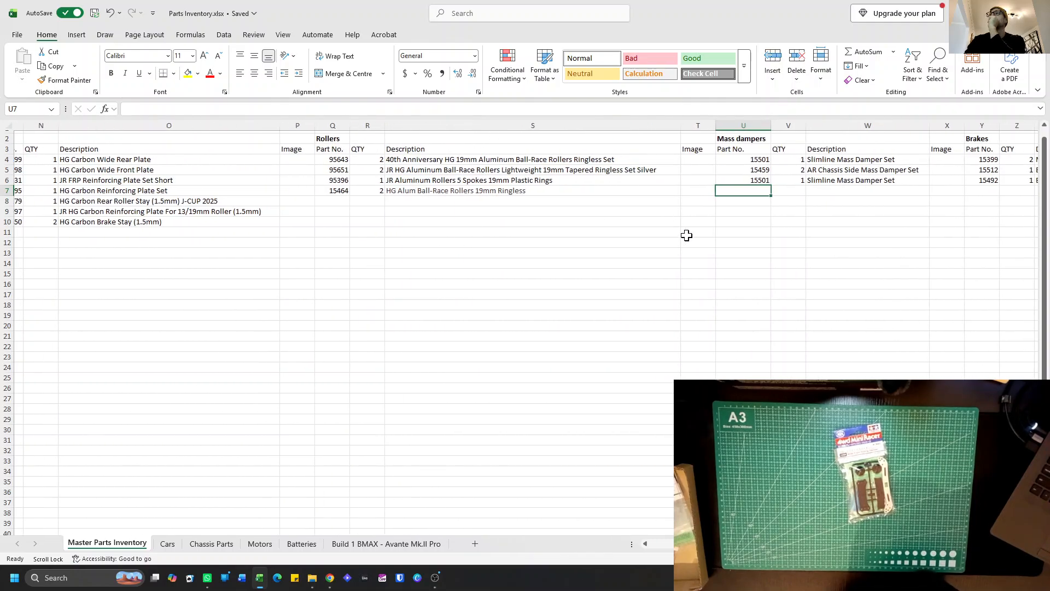
{"action": "left_click", "coordinate": [731, 152]}
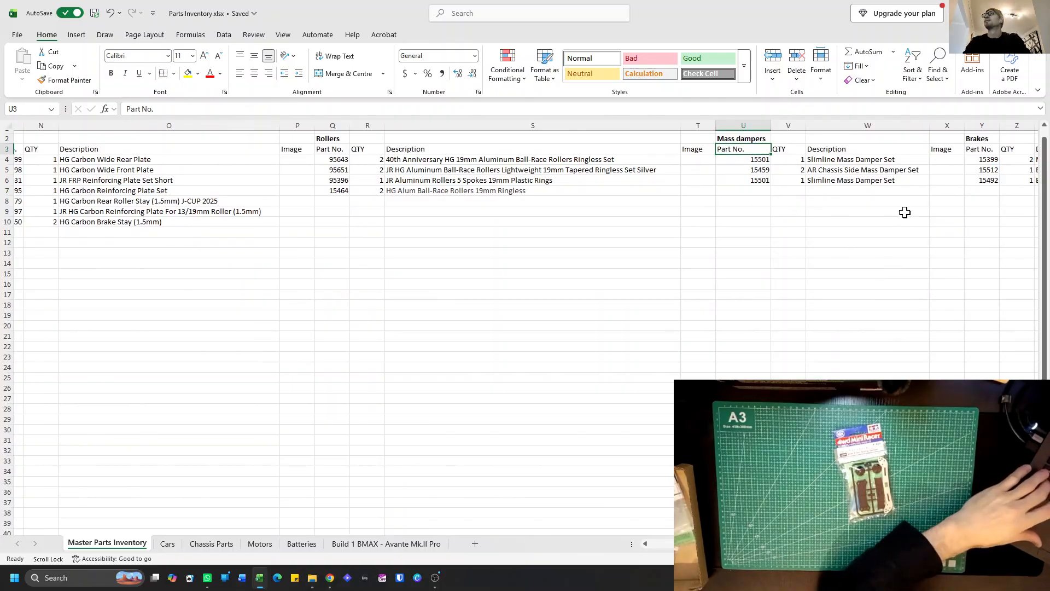
{"action": "scroll", "coordinate": [905, 213], "scroll_direction": "right", "scroll_amount": 2}
{"action": "left_click", "coordinate": [851, 179], "text": "shift"}
{"action": "key", "text": "ctrl+c"}
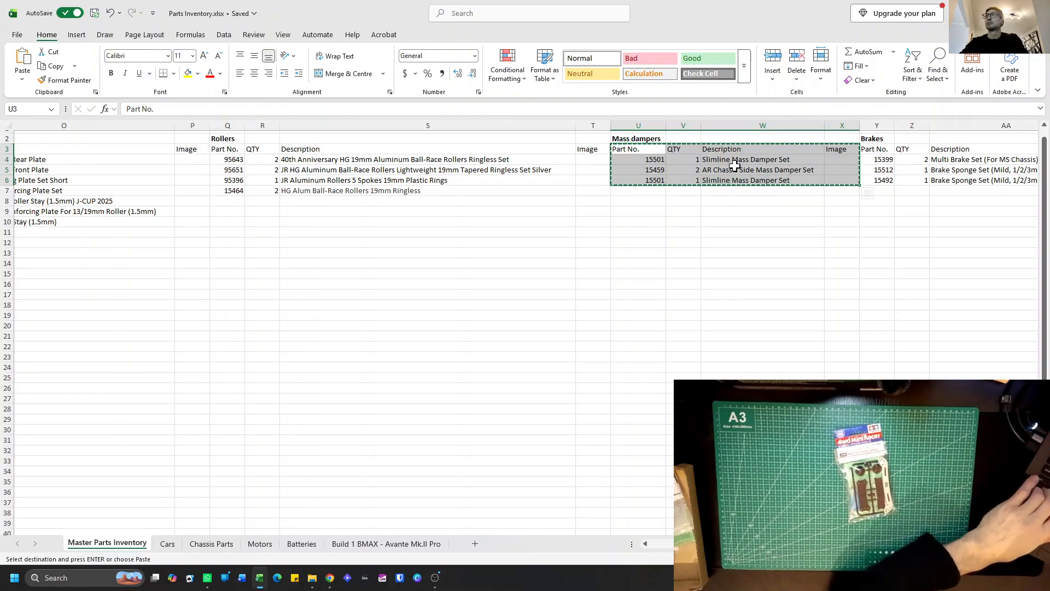
{"action": "left_click", "coordinate": [735, 166]}
{"action": "left_click", "coordinate": [653, 150]}
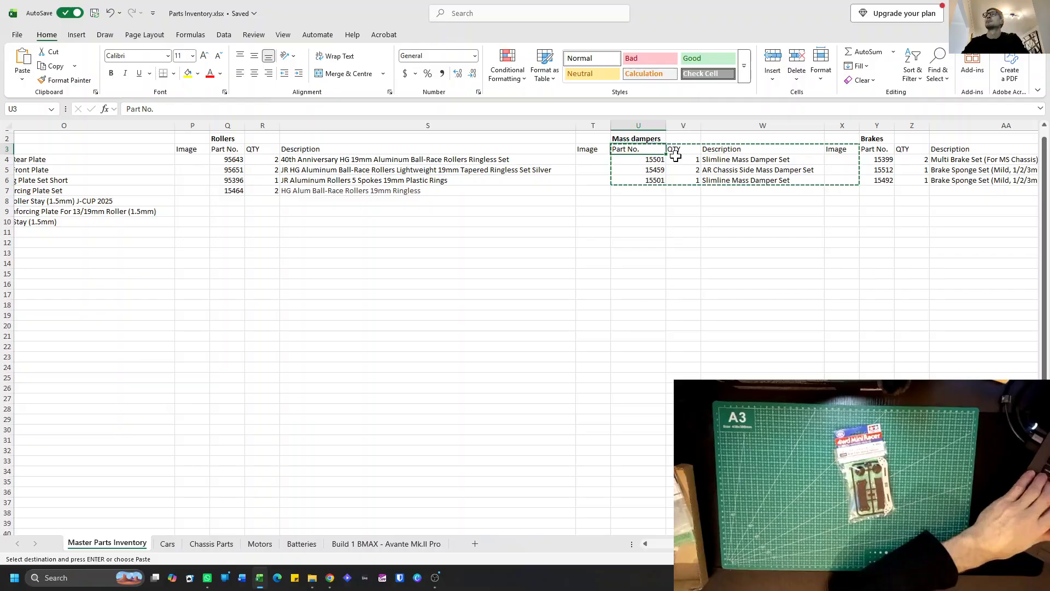
{"action": "left_click", "coordinate": [835, 180], "text": "shift"}
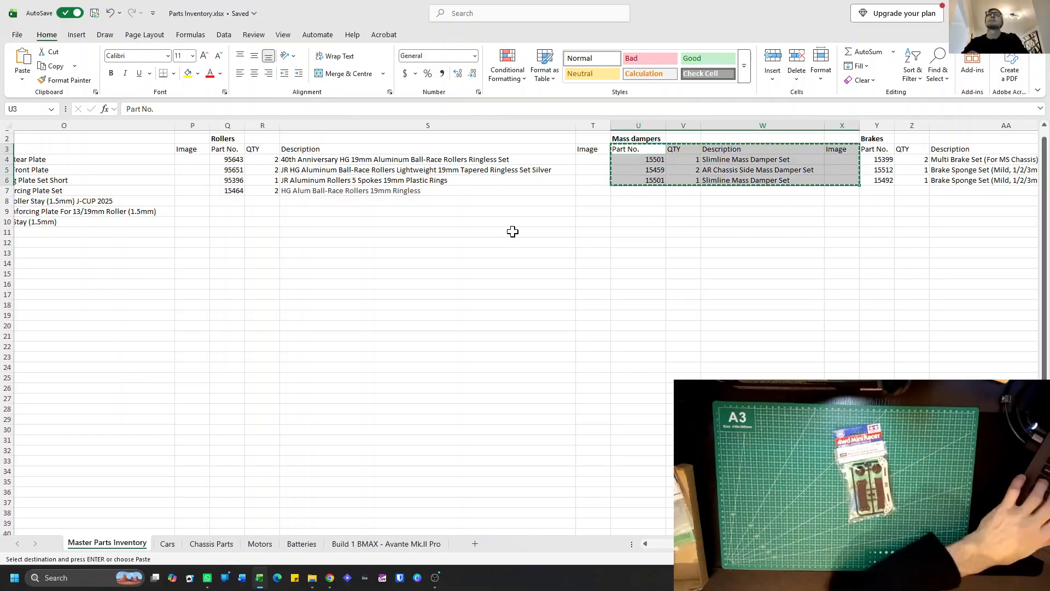
{"action": "scroll", "coordinate": [514, 232], "scroll_direction": "left", "scroll_amount": 5}
{"action": "scroll", "coordinate": [514, 217], "scroll_direction": "right", "scroll_amount": 3}
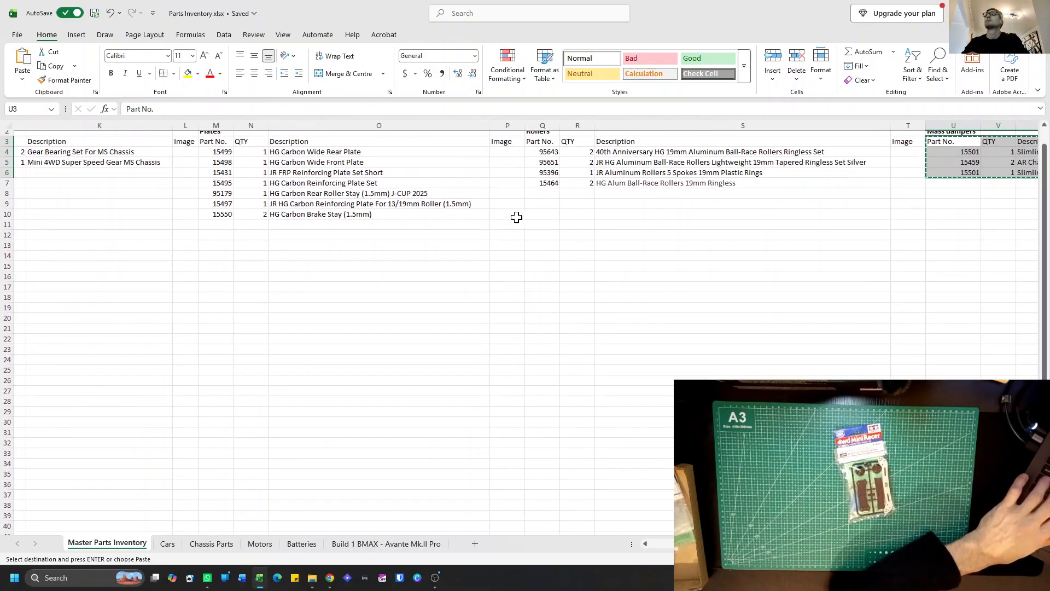
{"action": "scroll", "coordinate": [490, 216], "scroll_direction": "right", "scroll_amount": 5}
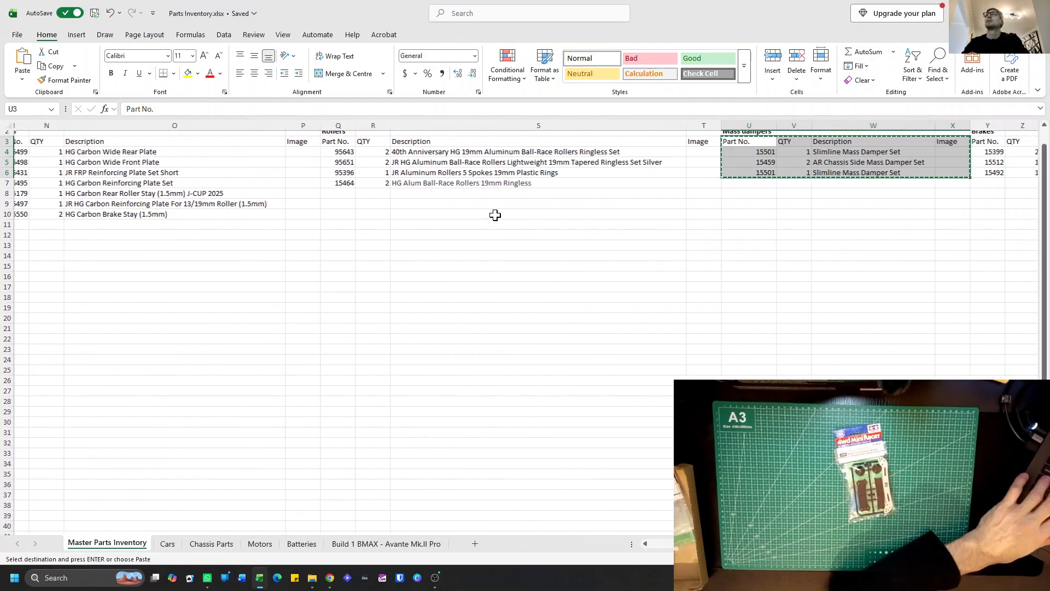
Copy the Mass dampers entries in U4:X6 without their column headings and paste them below the Plates list at M11.
{"action": "left_click", "coordinate": [630, 153]}
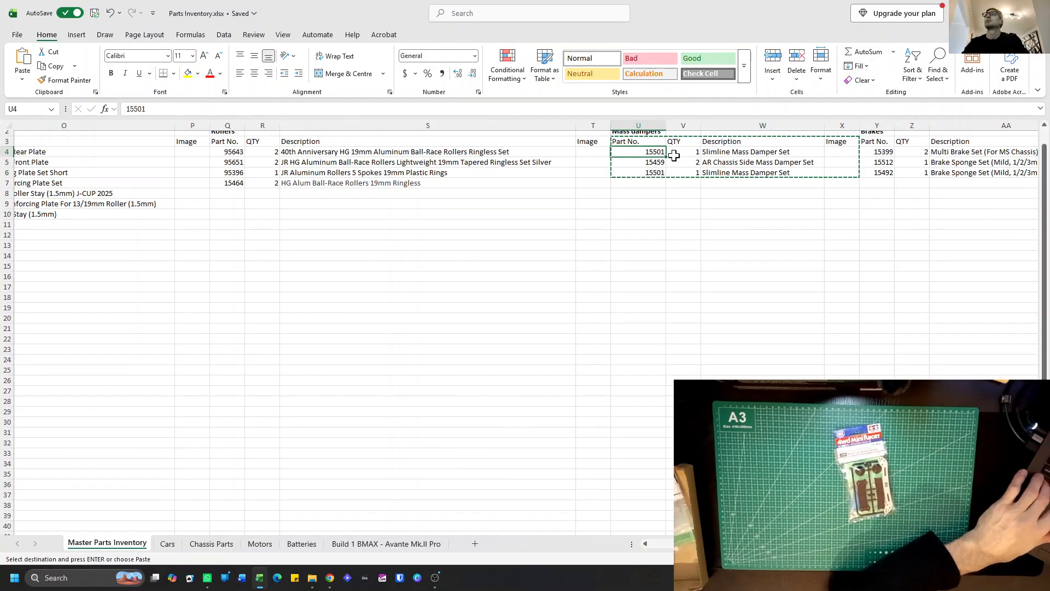
{"action": "left_click", "coordinate": [835, 172], "text": "shift"}
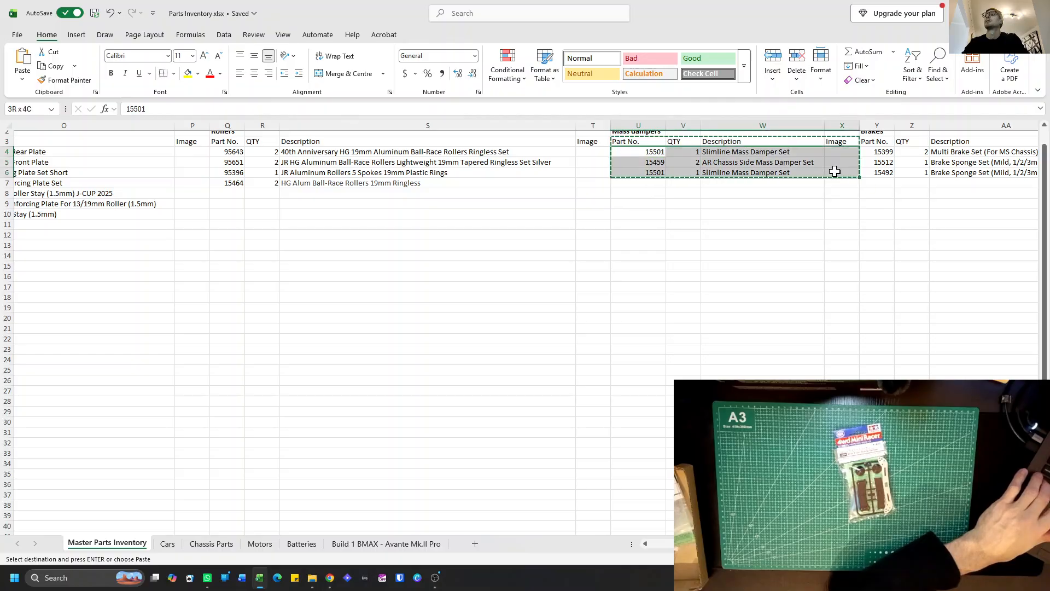
{"action": "scroll", "coordinate": [546, 216], "scroll_direction": "left", "scroll_amount": 8}
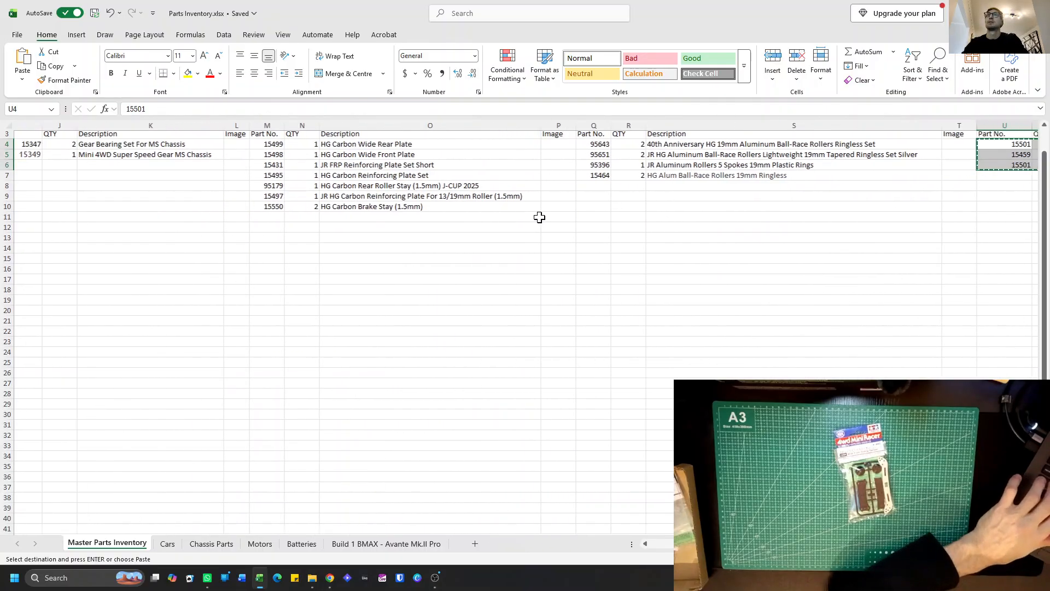
{"action": "scroll", "coordinate": [546, 189], "scroll_direction": "up", "scroll_amount": 1}
{"action": "left_click", "coordinate": [429, 241]}
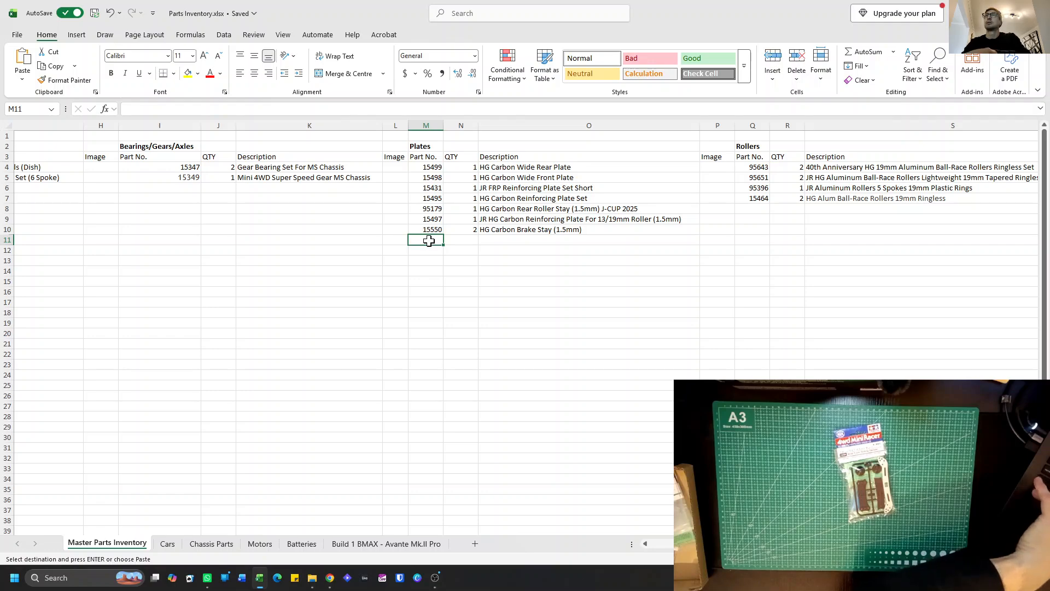
{"action": "key", "text": "ctrl+v"}
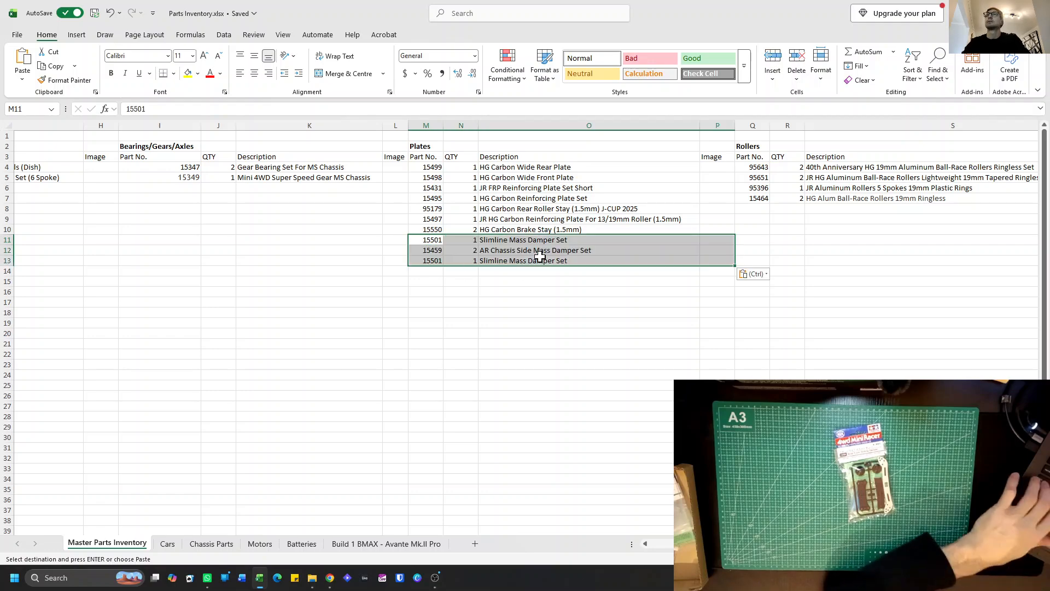
Rename the Plates heading in M2 to "Plates & Dampers".
{"action": "left_click", "coordinate": [432, 146]}
{"action": "double_click", "coordinate": [432, 146]}
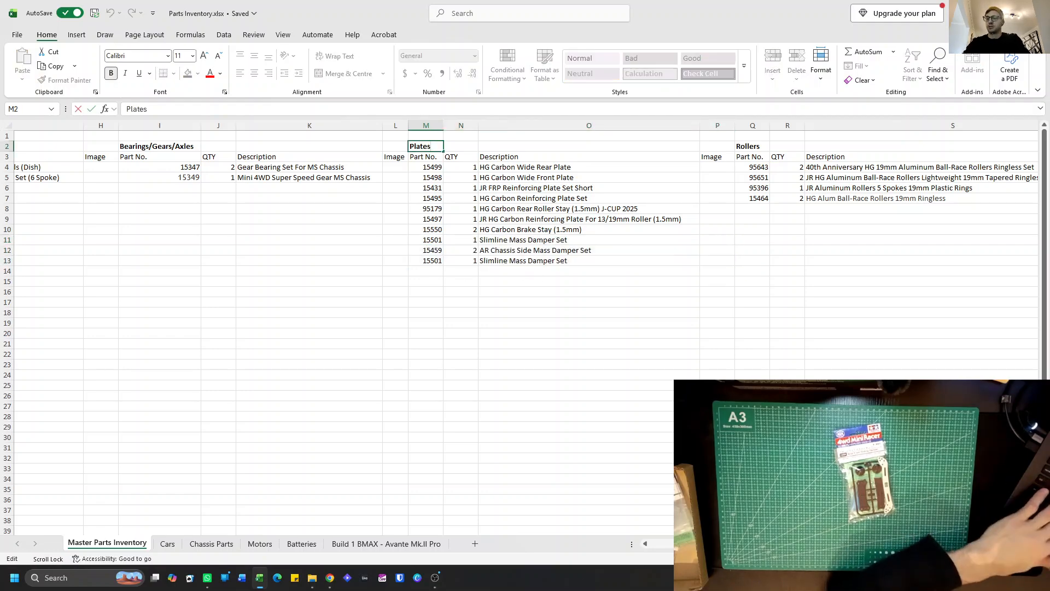
{"action": "type", "text": "& Dampers"}
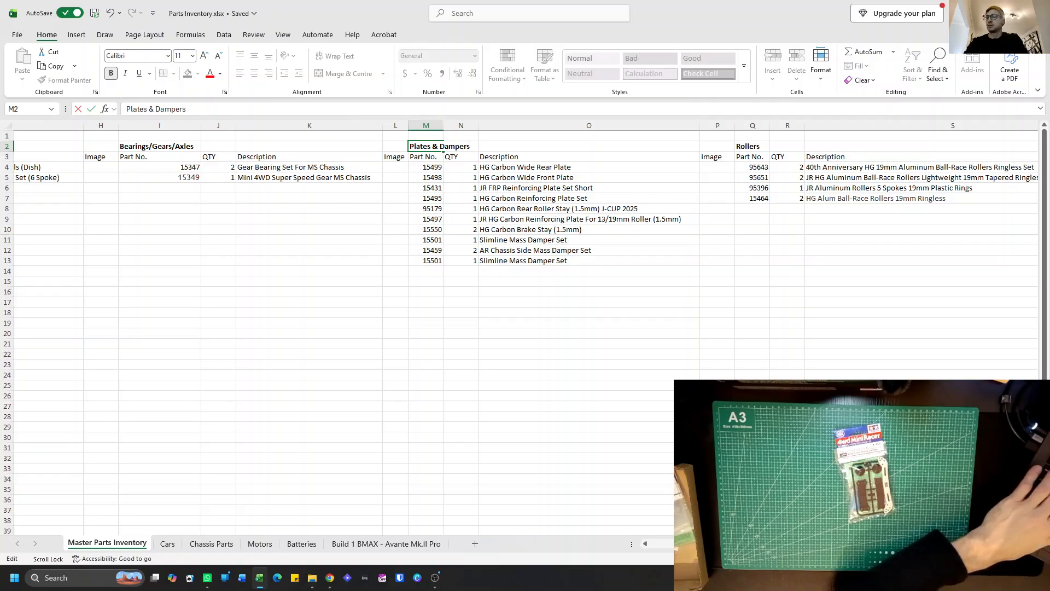
{"action": "key", "text": "Return"}
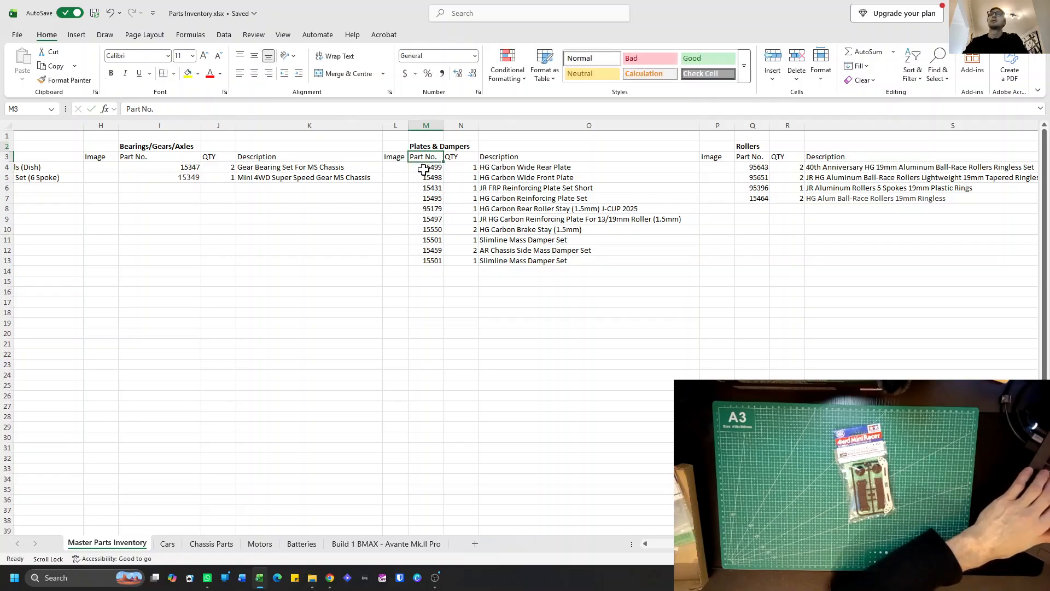
Delete the whole Mass dampers columns U to X from the Master Parts Inventory sheet.
{"action": "scroll", "coordinate": [559, 294], "scroll_direction": "right", "scroll_amount": 10}
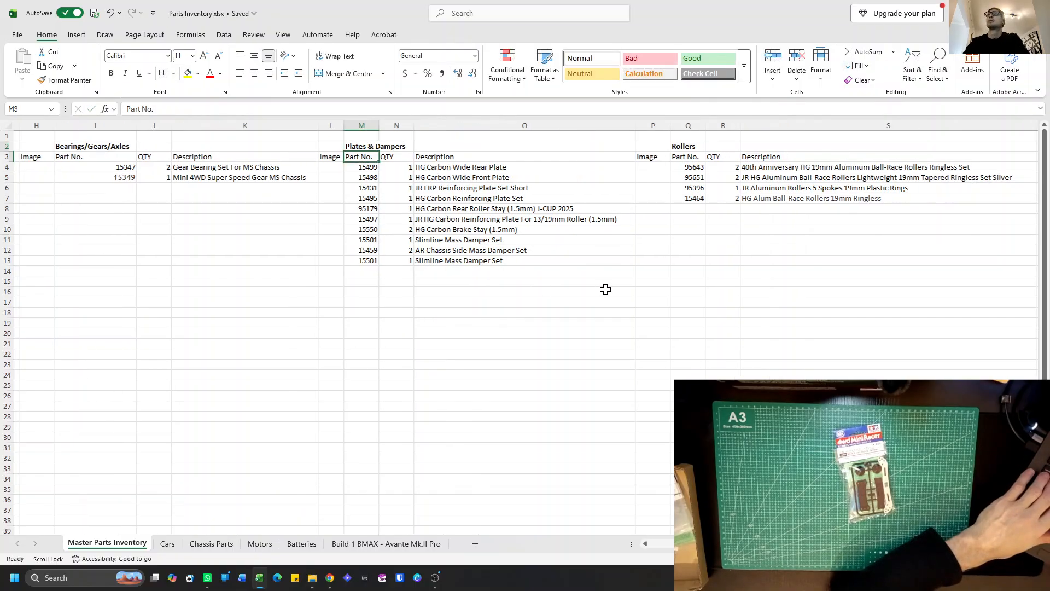
{"action": "left_click", "coordinate": [542, 146]}
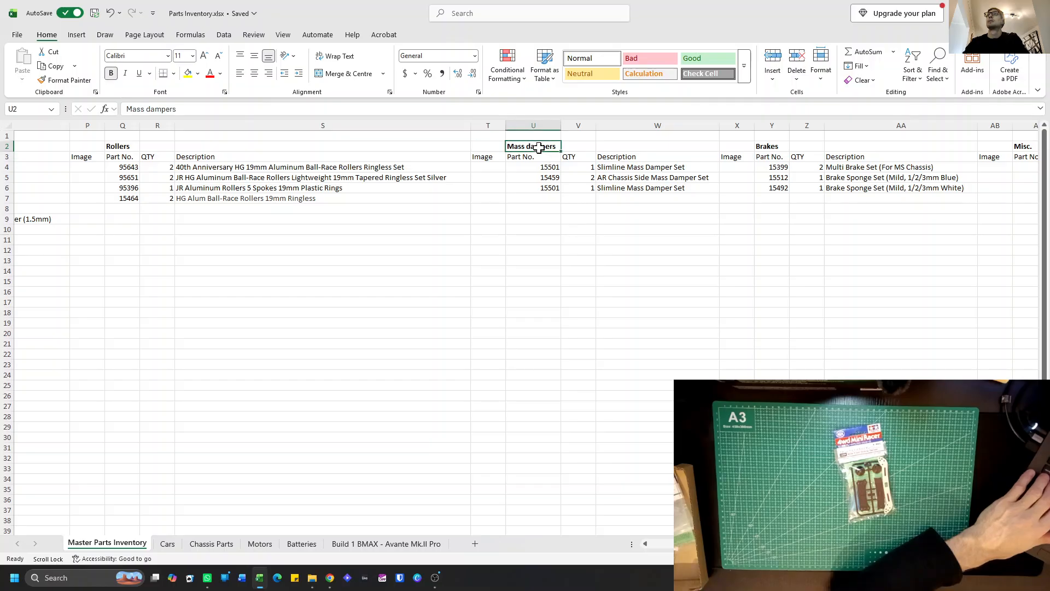
{"action": "left_click", "coordinate": [733, 188]}
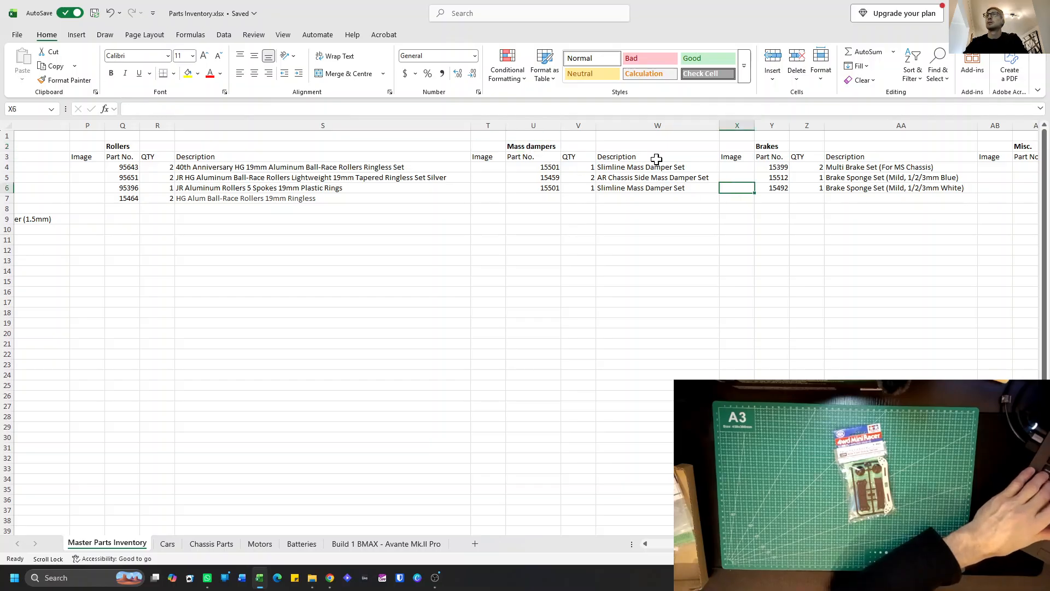
{"action": "left_click", "coordinate": [545, 147], "text": "shift"}
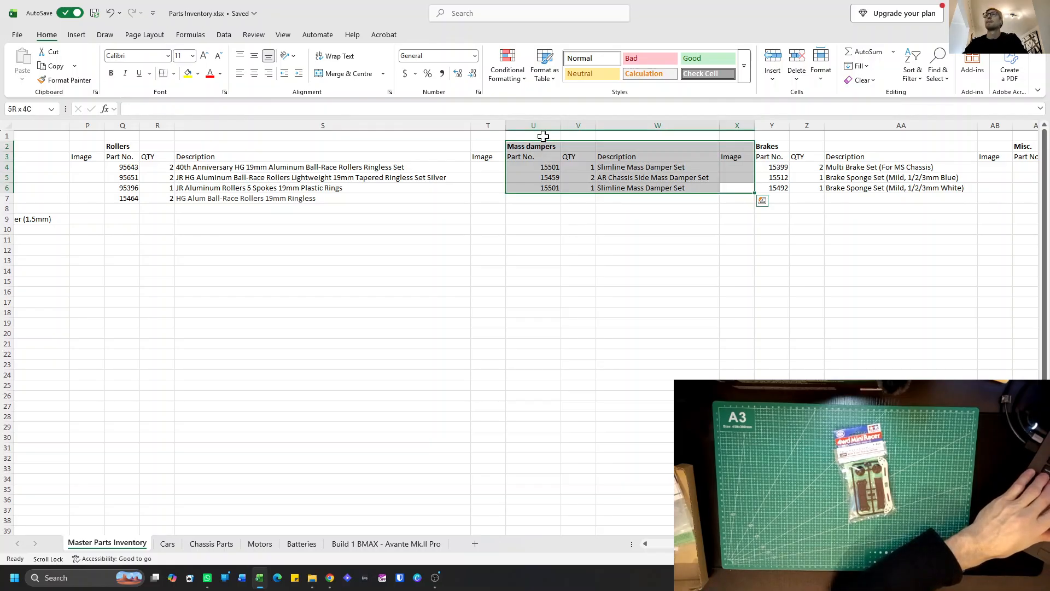
{"action": "left_click", "coordinate": [540, 125]}
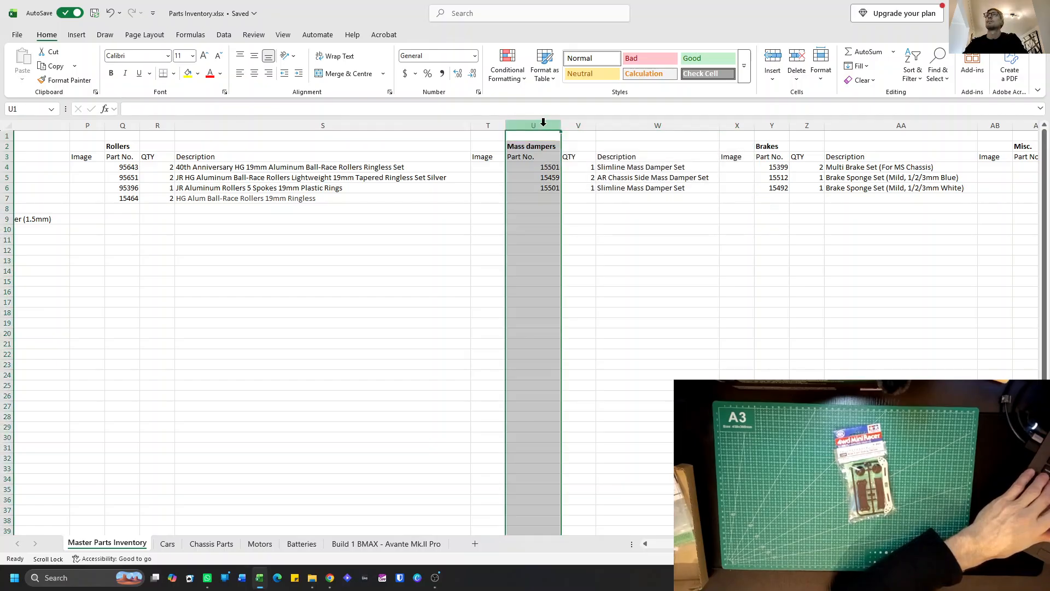
{"action": "left_click", "coordinate": [731, 125], "text": "shift"}
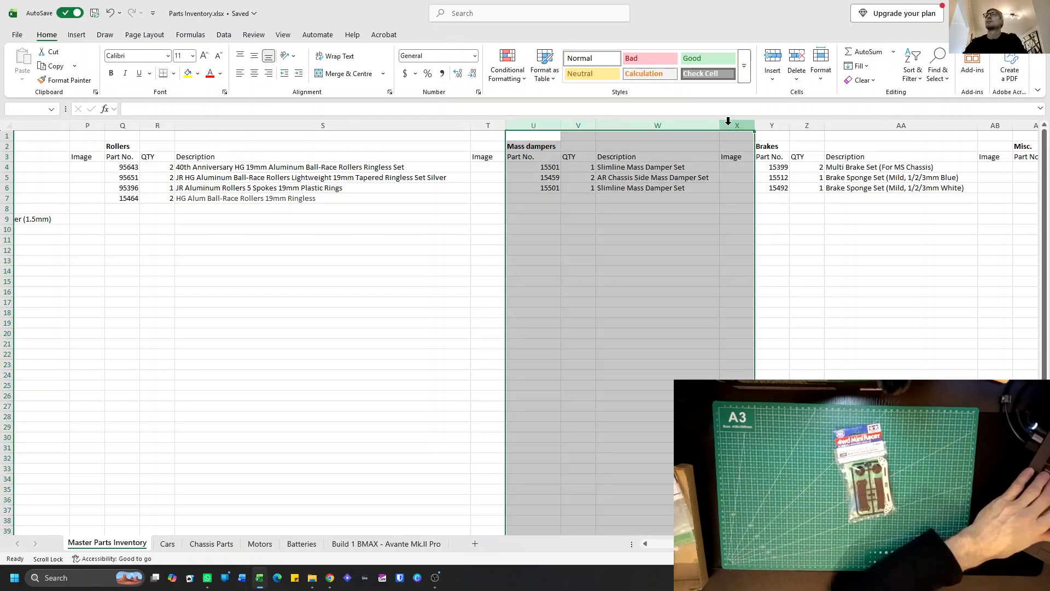
{"action": "right_click", "coordinate": [553, 131]}
{"action": "left_click", "coordinate": [601, 251]}
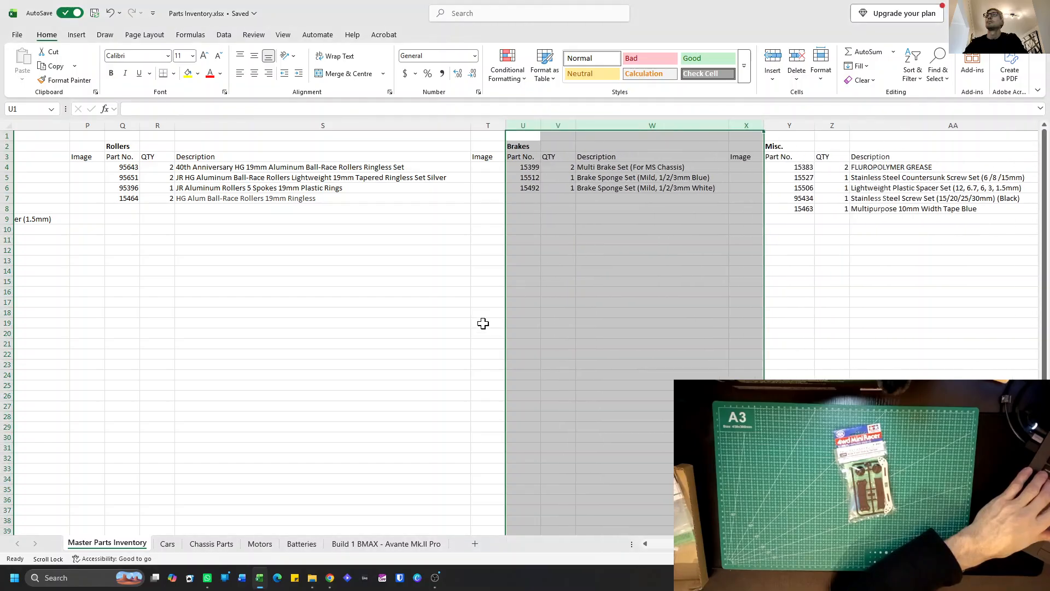
Add part number 15469 with quantity 1 in row 14 of the Plates & Dampers list.
{"action": "scroll", "coordinate": [411, 328], "scroll_direction": "left", "scroll_amount": 5}
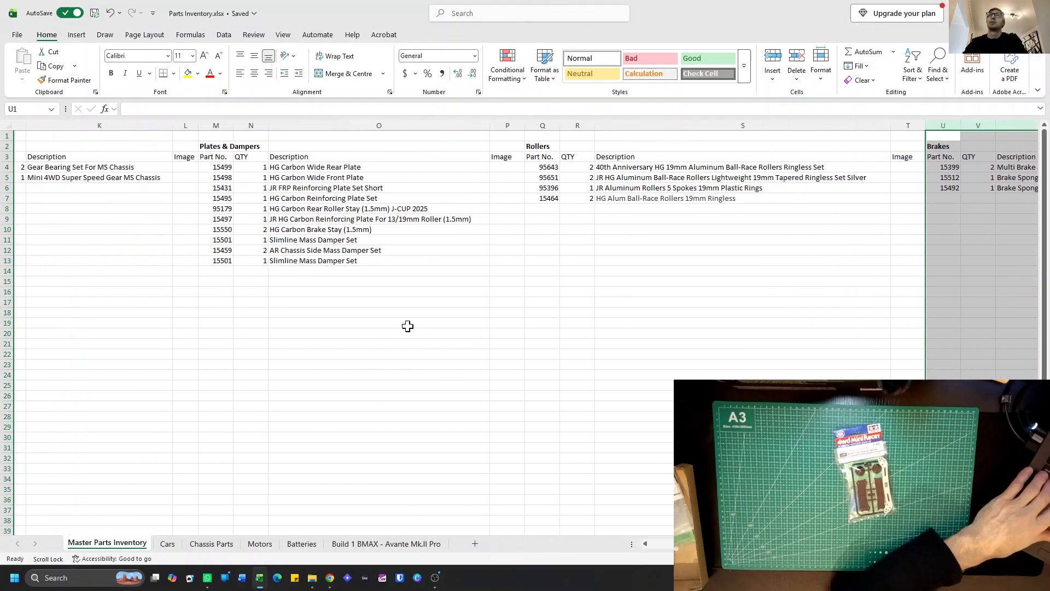
{"action": "left_click", "coordinate": [210, 272]}
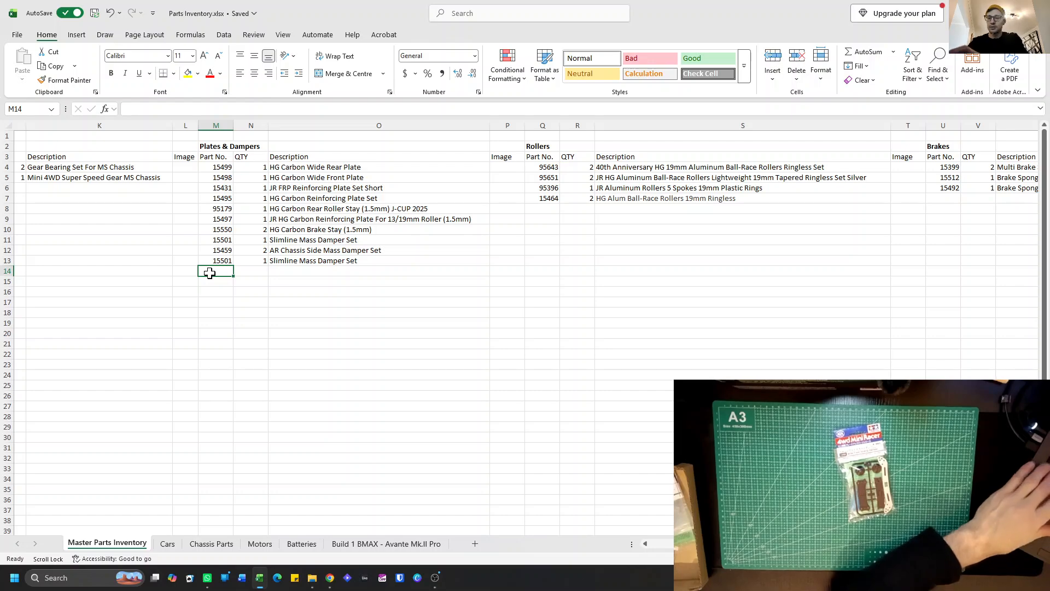
{"action": "type", "text": "15469"}
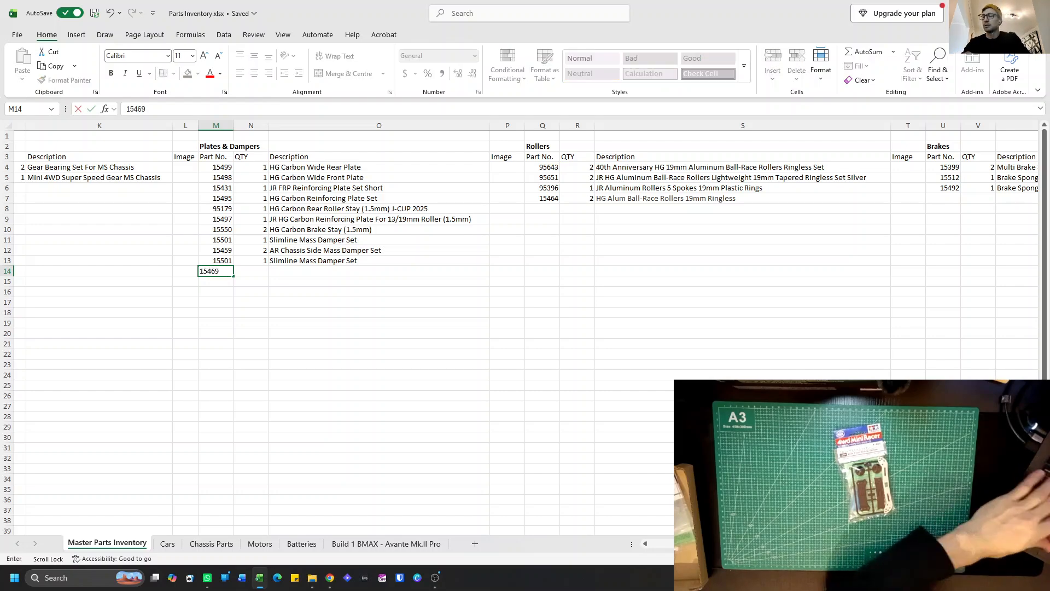
{"action": "key", "text": "Return"}
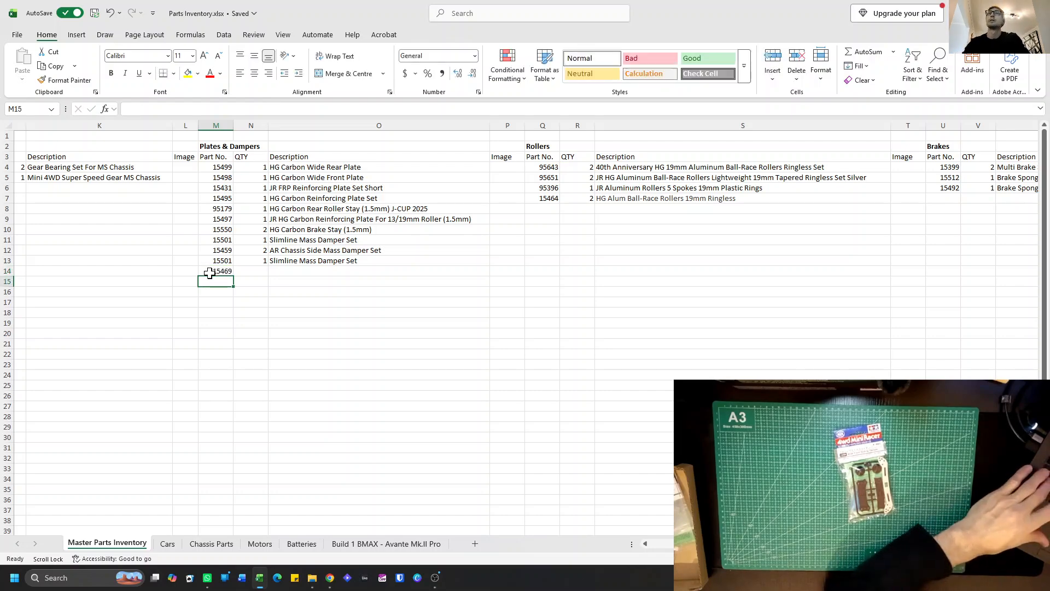
{"action": "left_click", "coordinate": [250, 273]}
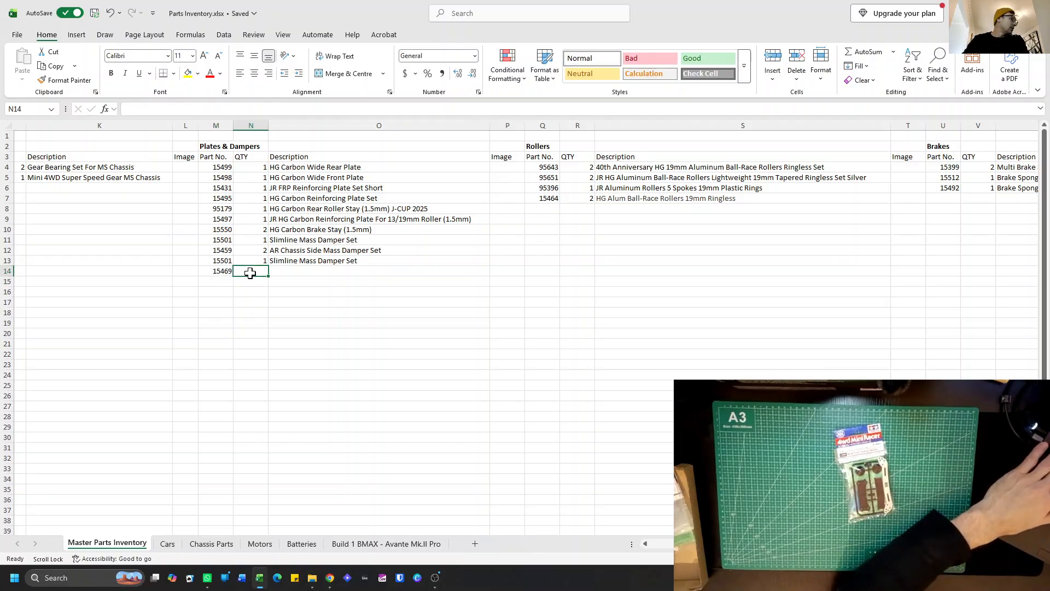
{"action": "type", "text": "1"}
Enter the description "Wide front sliding damper" for part 15469 in O14.
{"action": "left_click", "coordinate": [287, 272]}
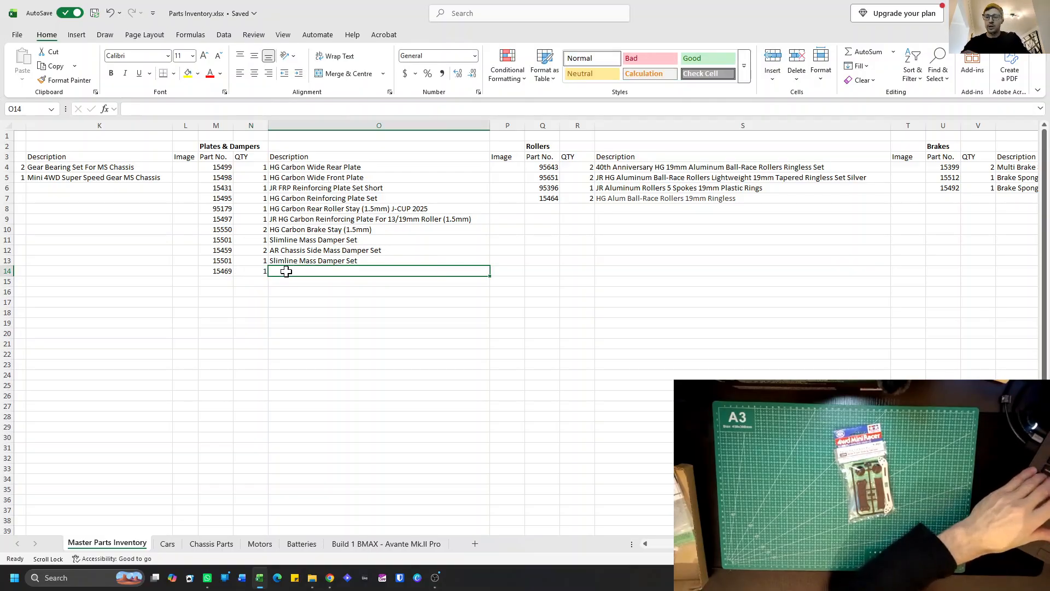
{"action": "type", "text": "Wide front "}
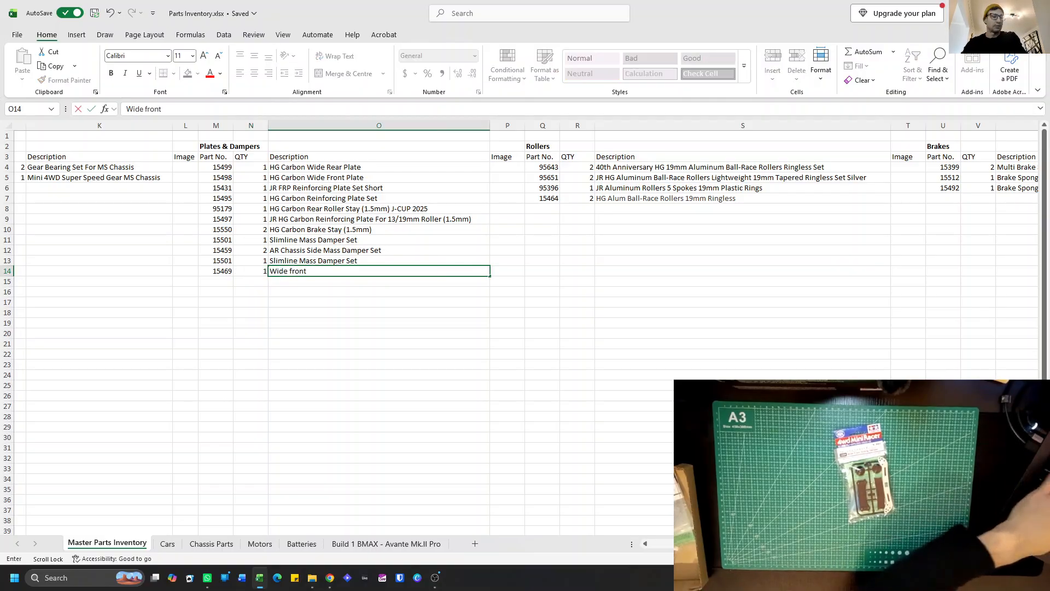
{"action": "type", "text": "sliding"}
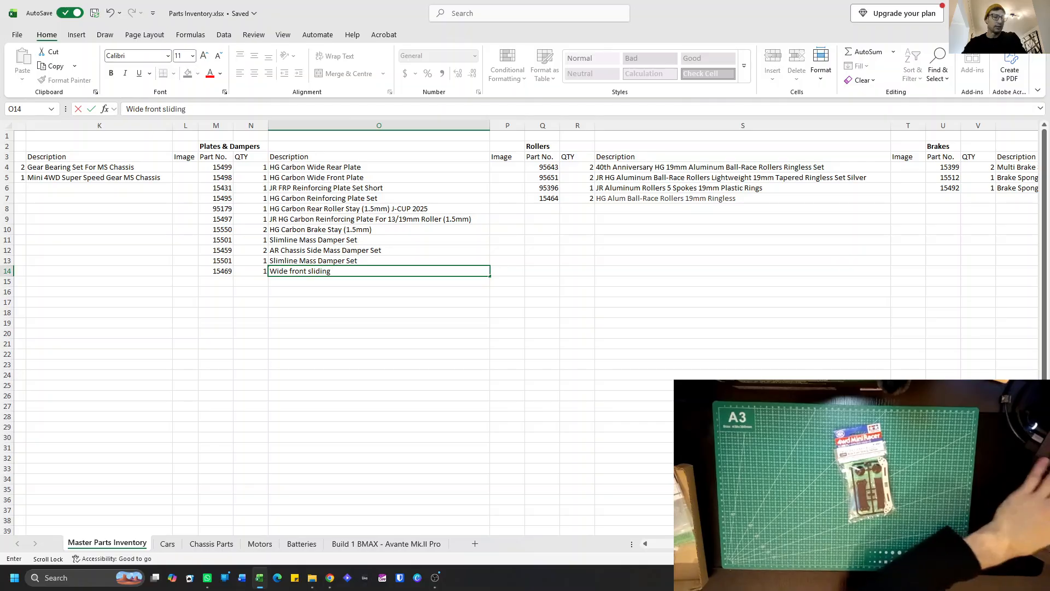
{"action": "type", "text": " dampw"}
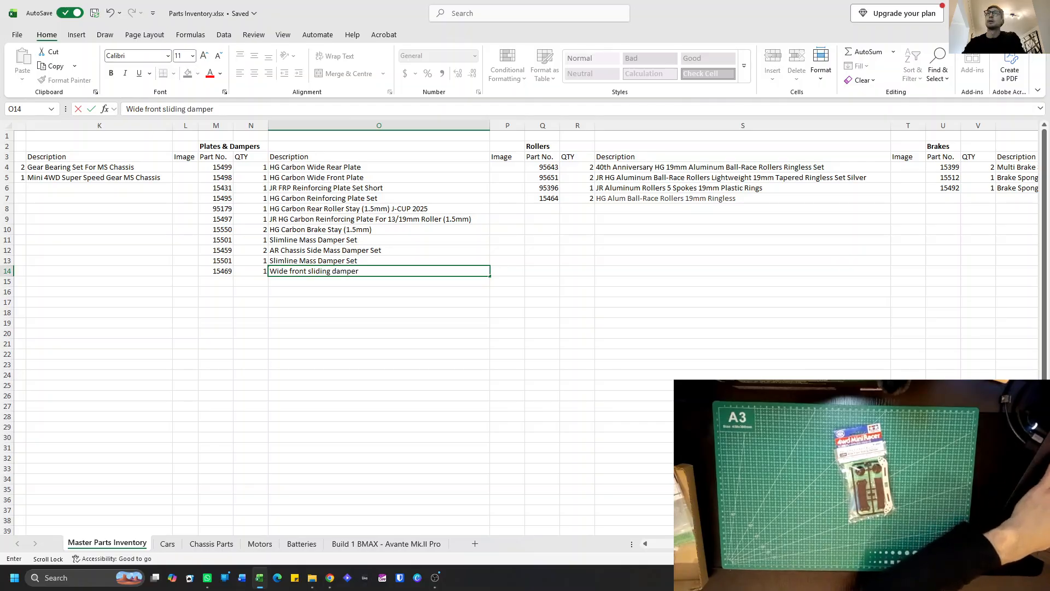
{"action": "key", "text": "Return"}
{"action": "scroll", "coordinate": [258, 279], "scroll_direction": "left", "scroll_amount": 3}
{"action": "scroll", "coordinate": [249, 279], "scroll_direction": "left", "scroll_amount": 2}
{"action": "scroll", "coordinate": [233, 268], "scroll_direction": "left", "scroll_amount": 4}
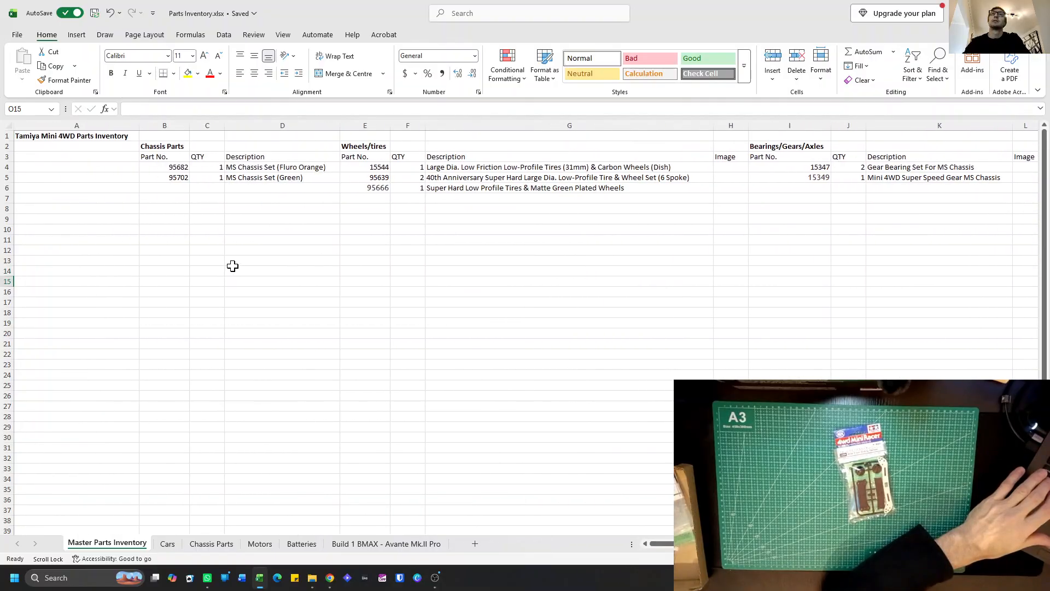
{"action": "scroll", "coordinate": [285, 229], "scroll_direction": "right", "scroll_amount": 7}
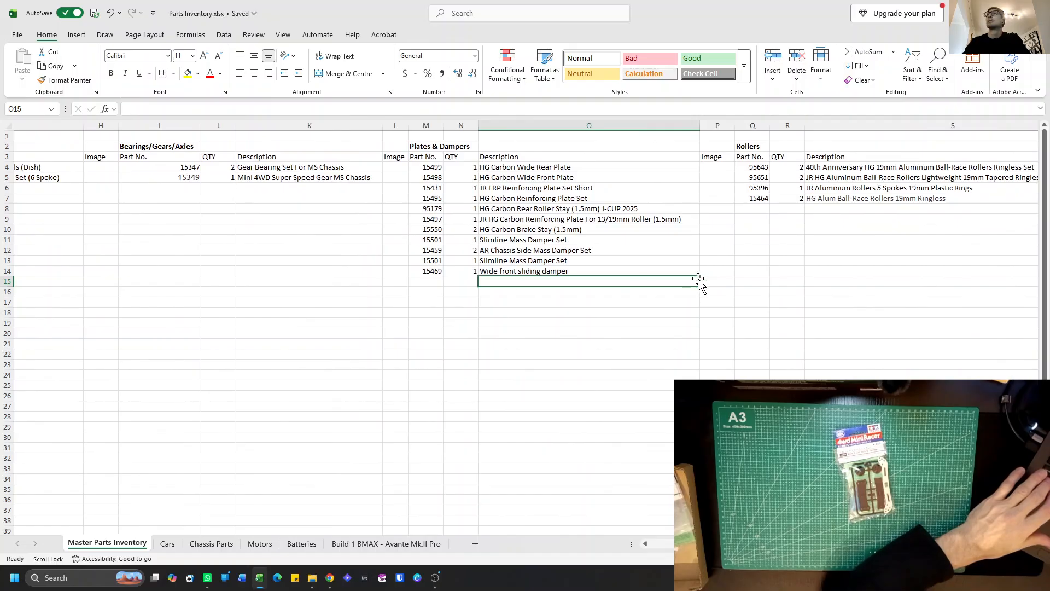
{"action": "left_click", "coordinate": [718, 272]}
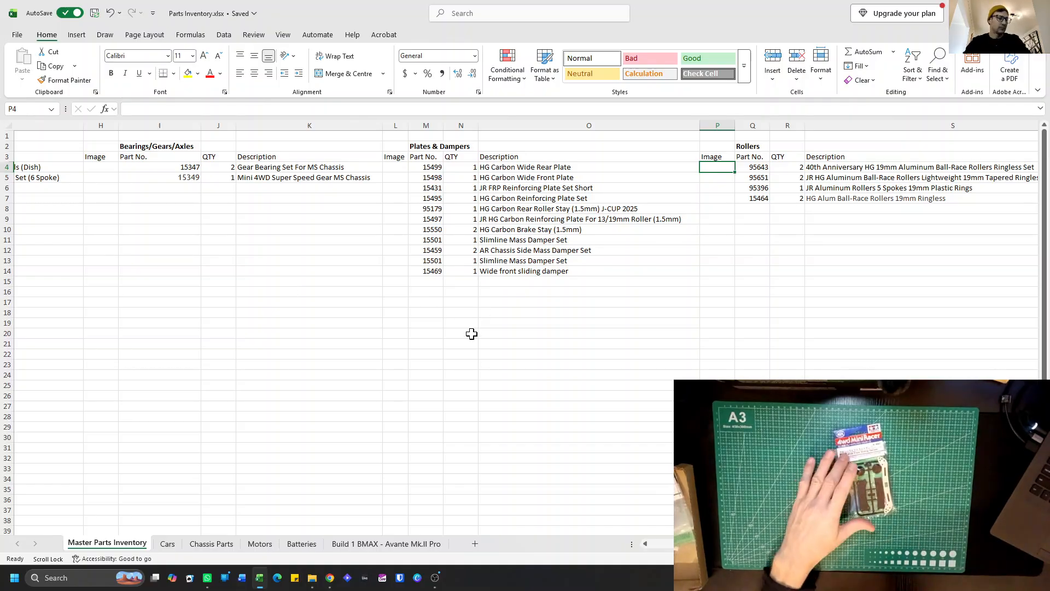
Copy the part 15469 entry in M14:O14 and paste it at B46 on the Build 1 BMAX - Avante Mk.II Pro sheet.
{"action": "left_click", "coordinate": [432, 270]}
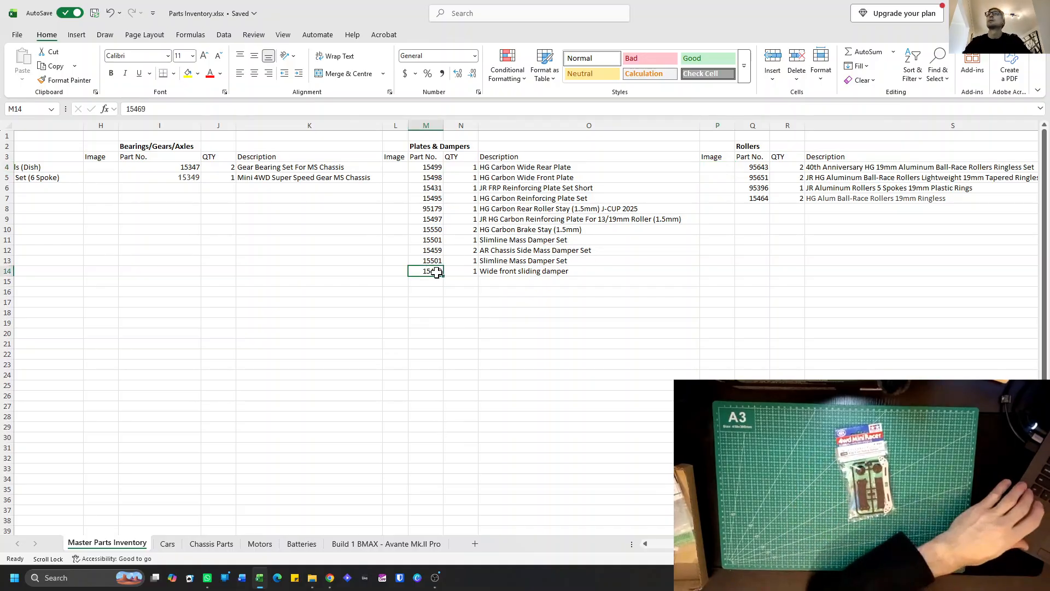
{"action": "left_click", "coordinate": [495, 271], "text": "shift"}
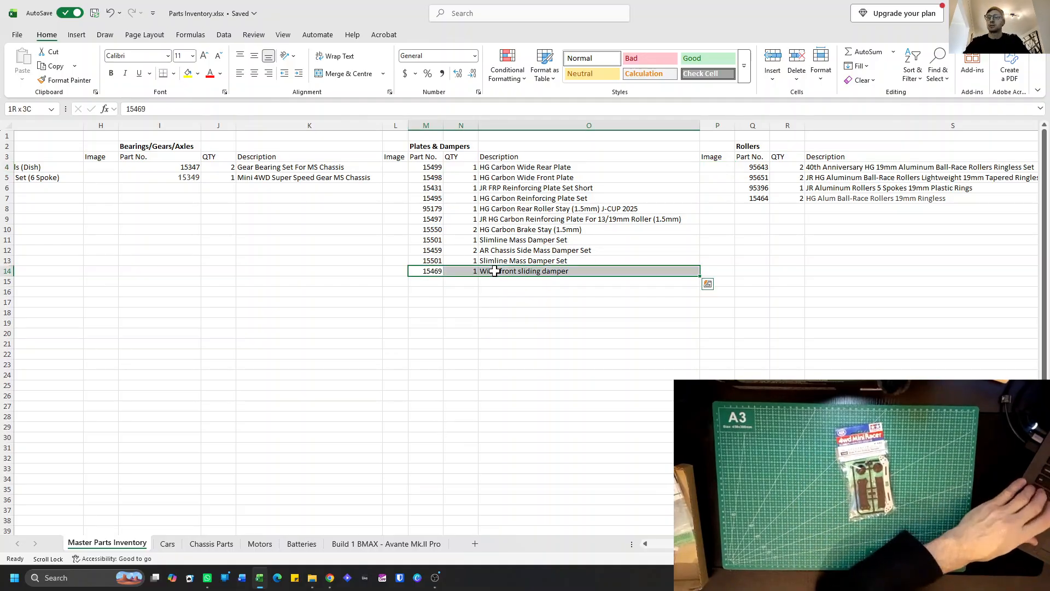
{"action": "key", "text": "ctrl+c"}
{"action": "left_click", "coordinate": [387, 543]}
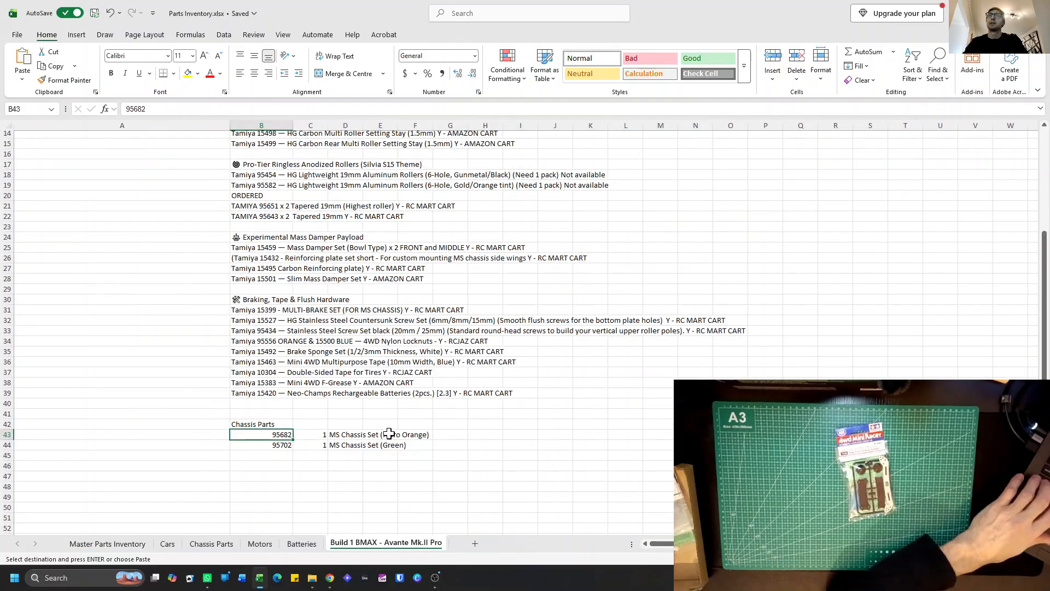
{"action": "left_click", "coordinate": [275, 465]}
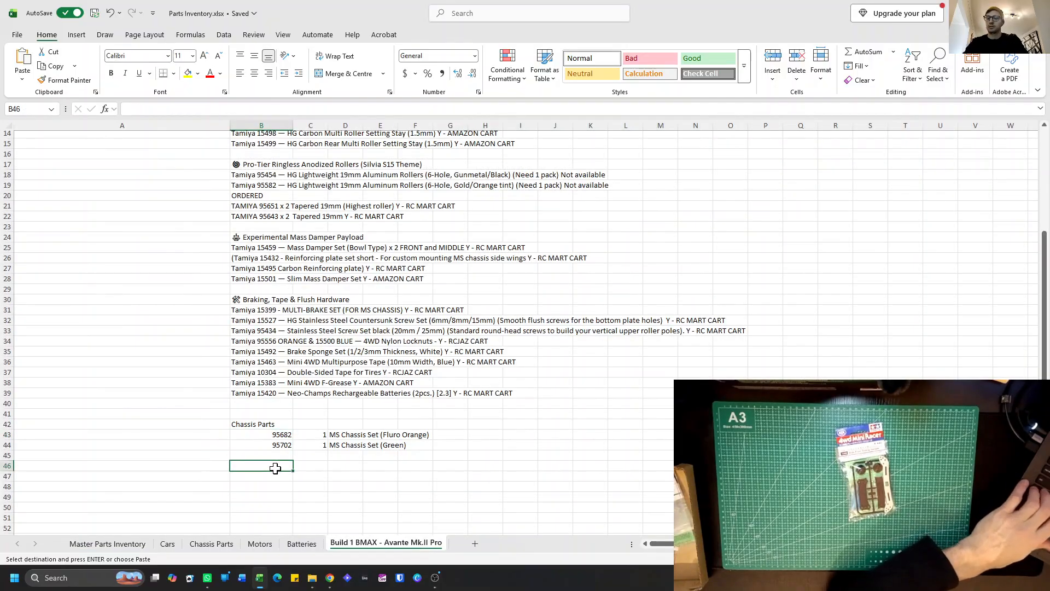
{"action": "key", "text": "ctrl+v"}
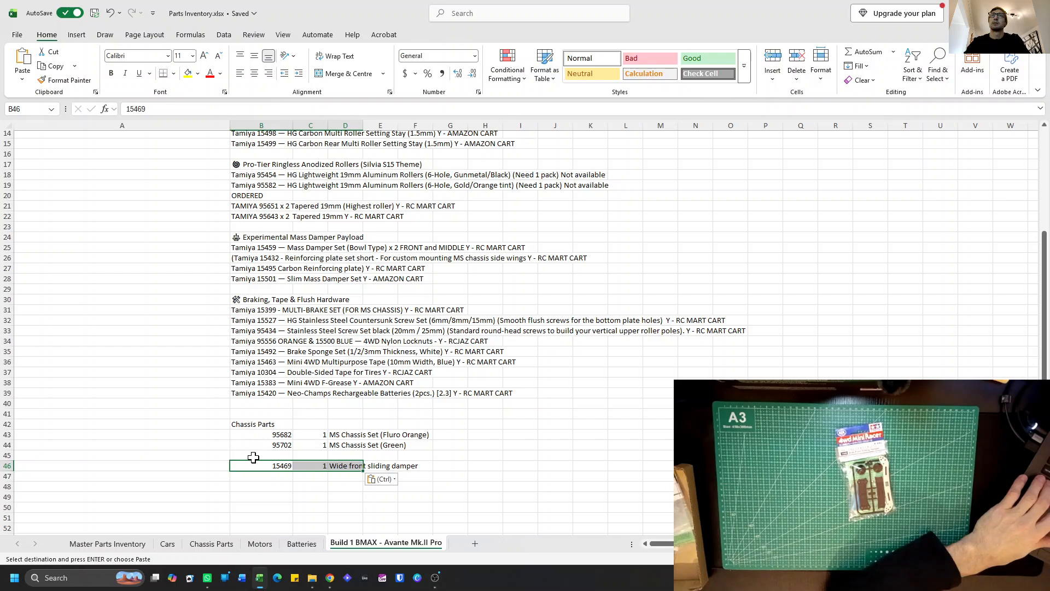
Add part number 15548 with quantity 1 in row 15 of the Plates & Dampers list on the Master Parts Inventory sheet.
{"action": "left_click", "coordinate": [114, 544]}
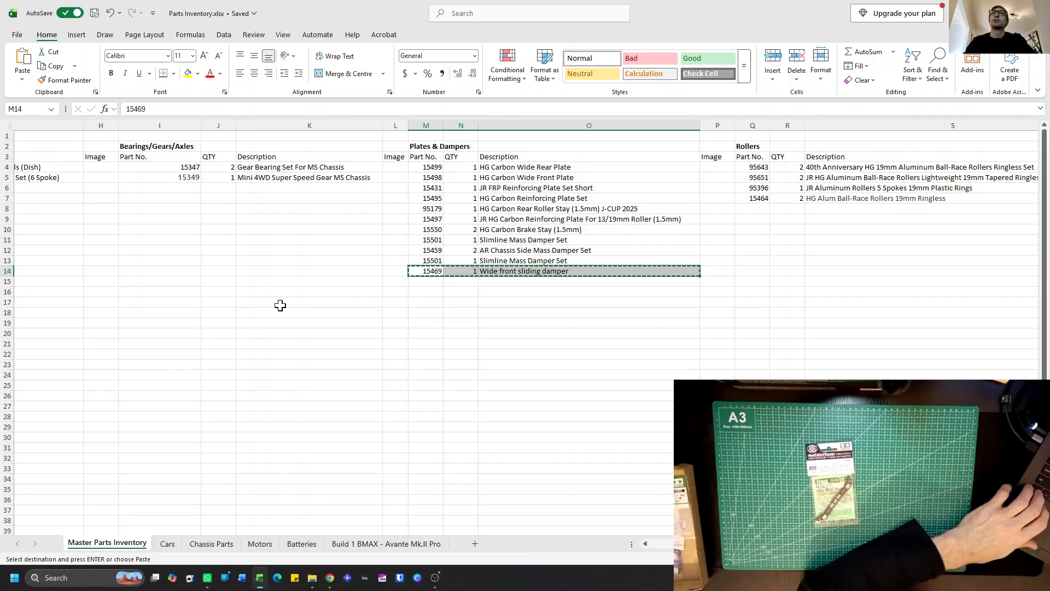
{"action": "left_click", "coordinate": [422, 283]}
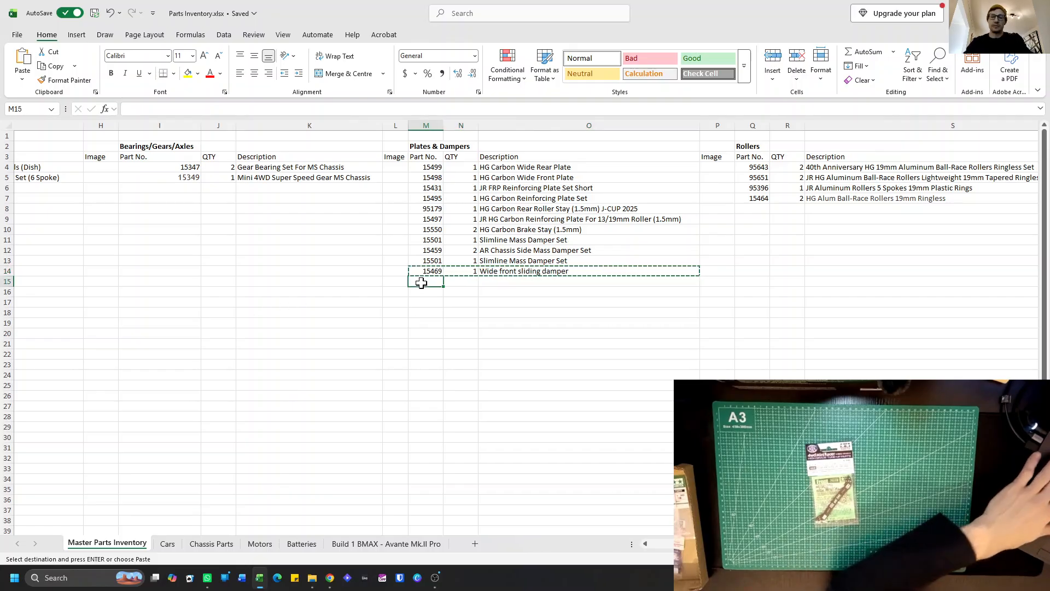
{"action": "type", "text": "15548"}
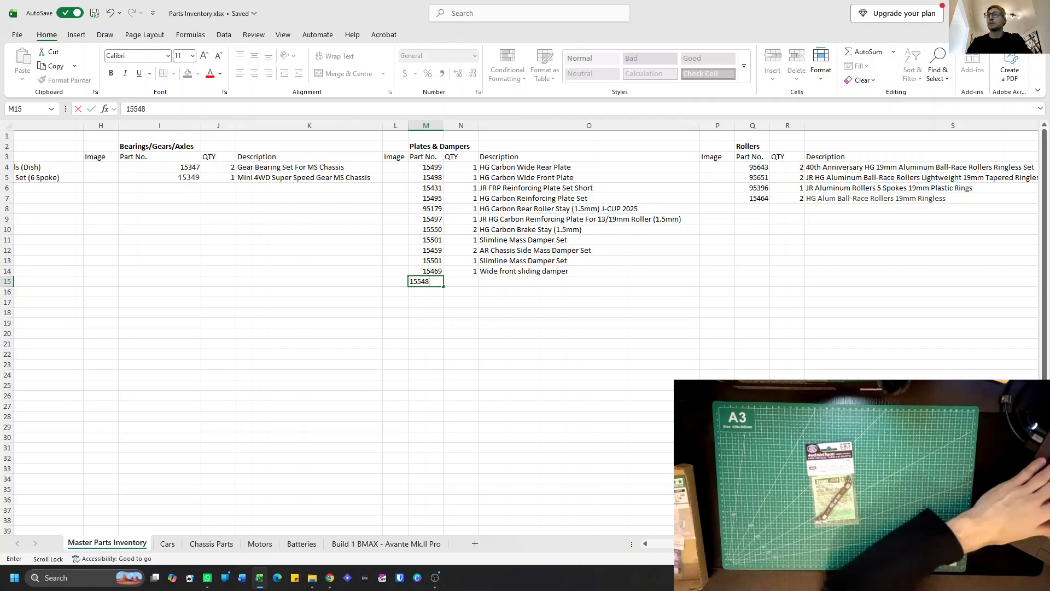
{"action": "scroll", "coordinate": [421, 282], "scroll_direction": "right", "scroll_amount": 2}
{"action": "type", "text": "1"}
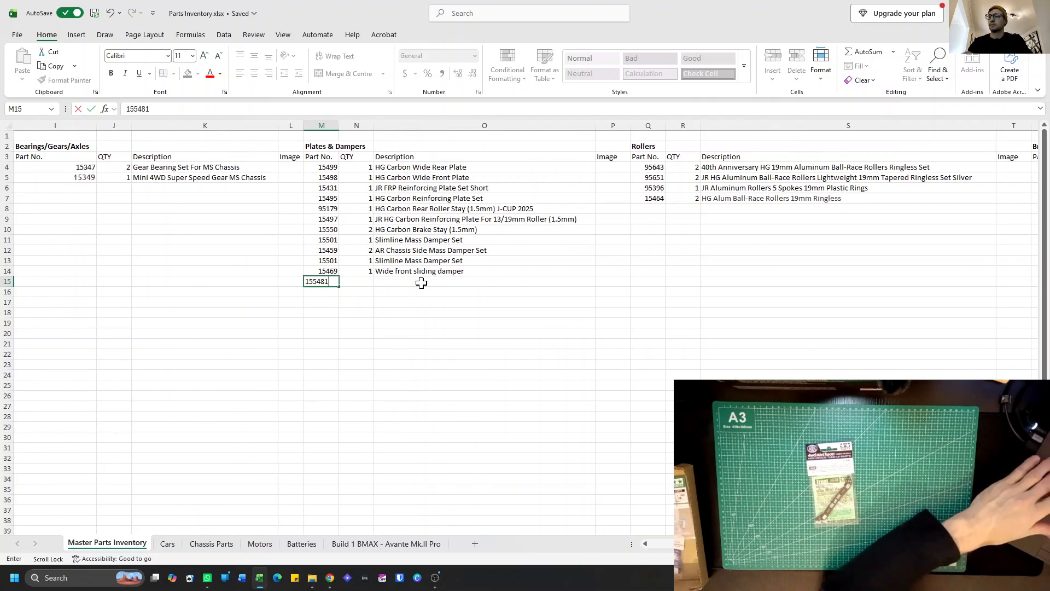
{"action": "key", "text": "Return"}
{"action": "scroll", "coordinate": [421, 282], "scroll_direction": "right", "scroll_amount": 1}
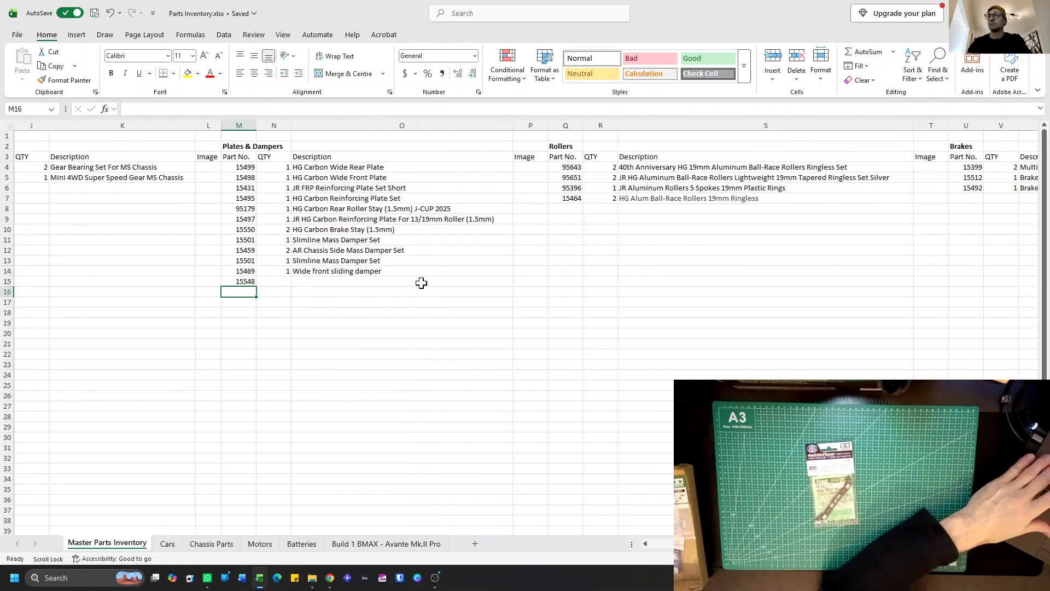
{"action": "scroll", "coordinate": [422, 283], "scroll_direction": "right", "scroll_amount": 1}
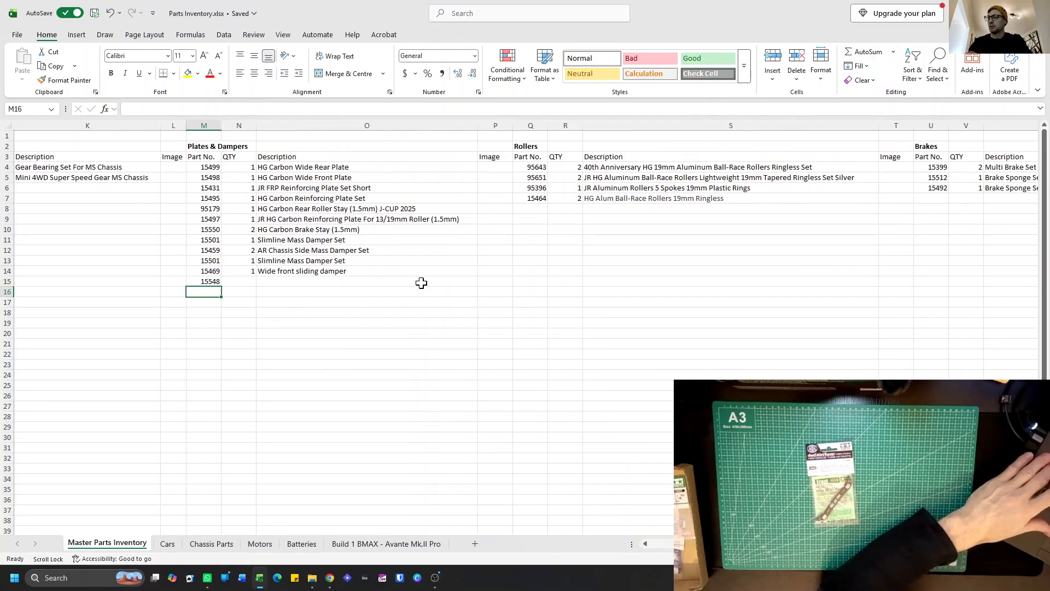
{"action": "scroll", "coordinate": [421, 282], "scroll_direction": "right", "scroll_amount": 1}
{"action": "scroll", "coordinate": [422, 283], "scroll_direction": "left", "scroll_amount": 3}
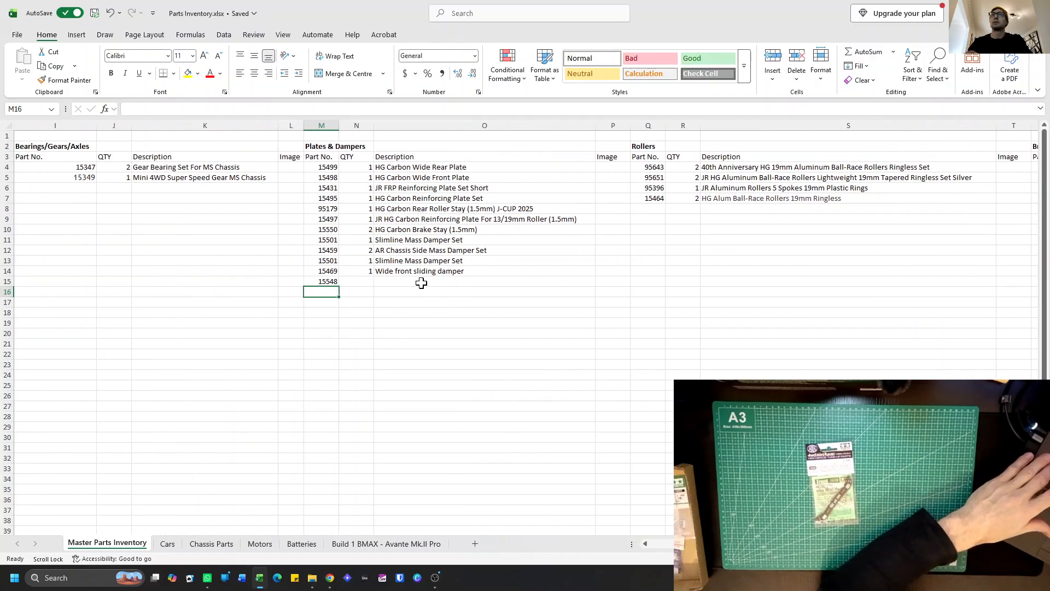
{"action": "left_click", "coordinate": [360, 291]}
{"action": "left_click", "coordinate": [367, 280]}
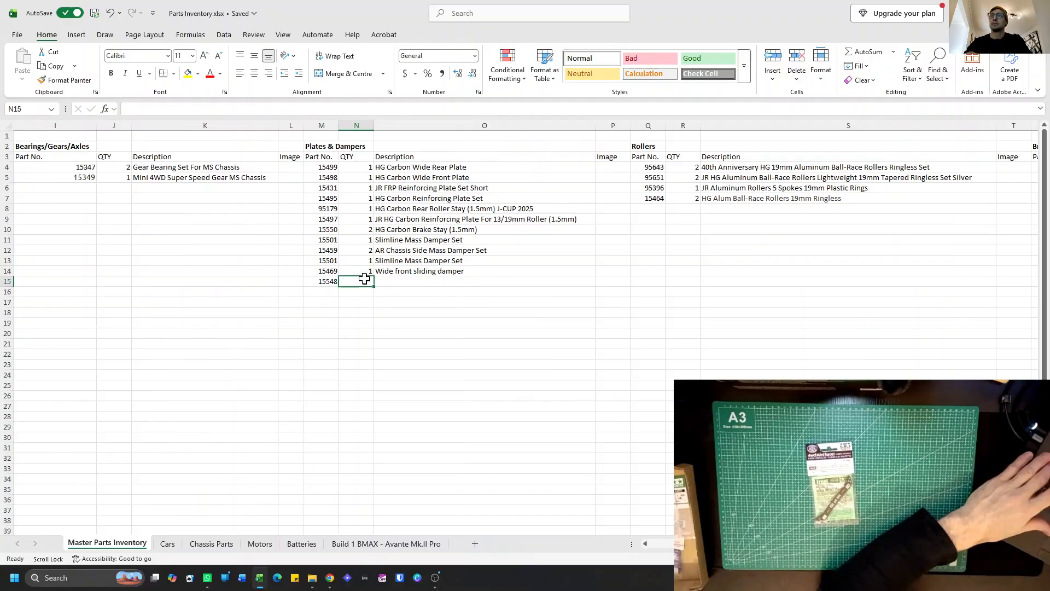
{"action": "type", "text": "1"}
Enter the description "HG Carbon wide front plate (2mm) (Sliding damper)" for part 15548 in O15.
{"action": "left_click", "coordinate": [401, 284]}
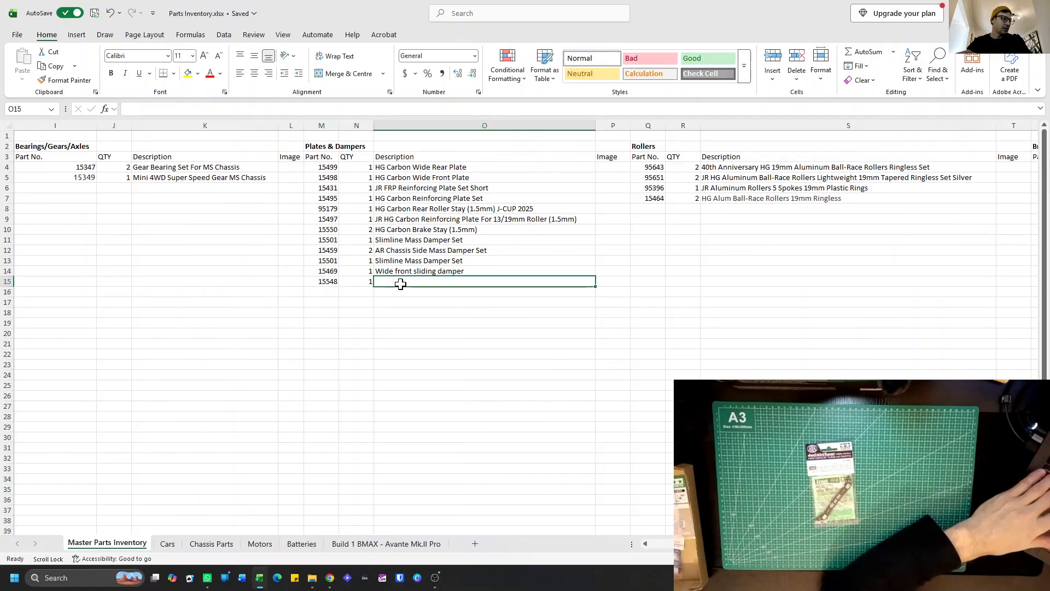
{"action": "type", "text": "HG"}
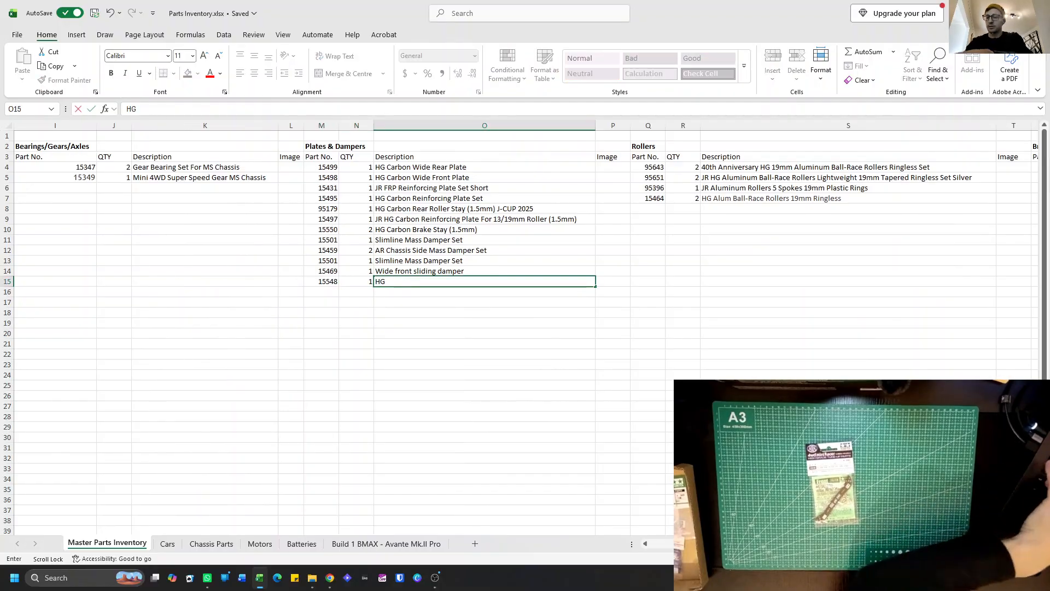
{"action": "type", "text": " Carbon"}
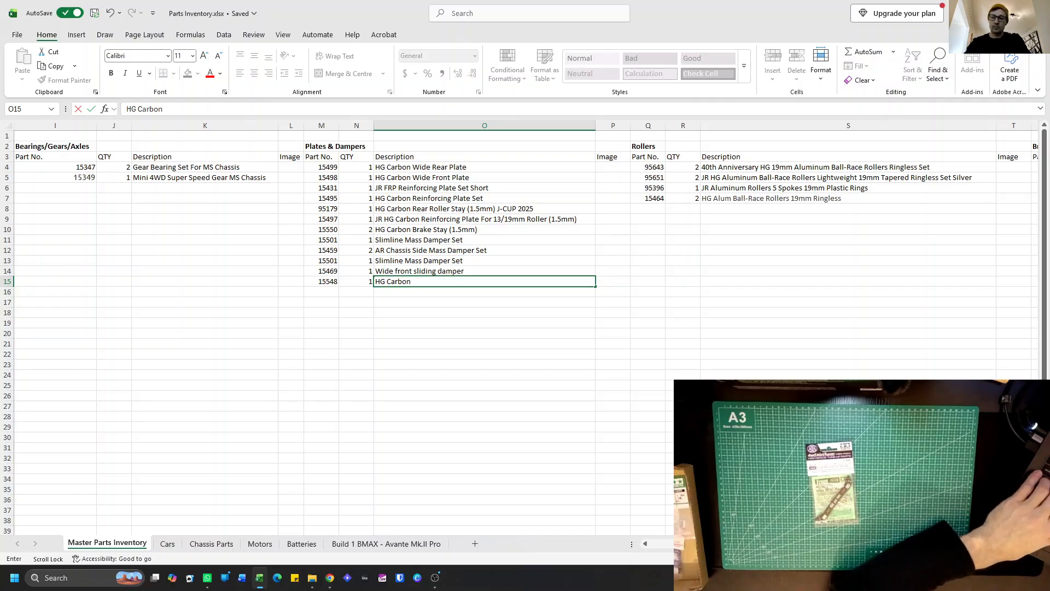
{"action": "type", "text": " wide front pl"}
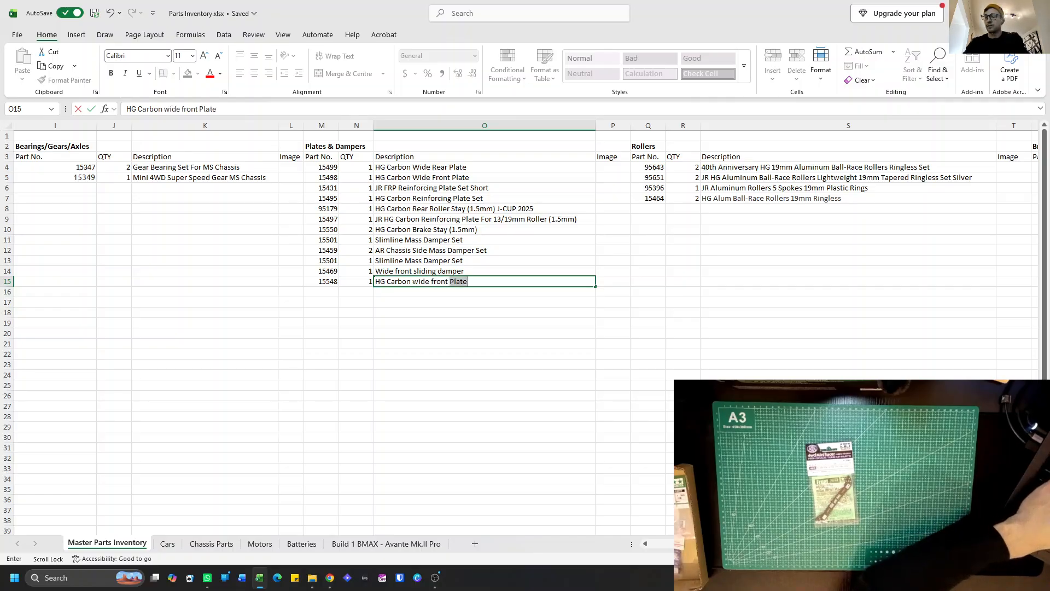
{"action": "type", "text": "ate"}
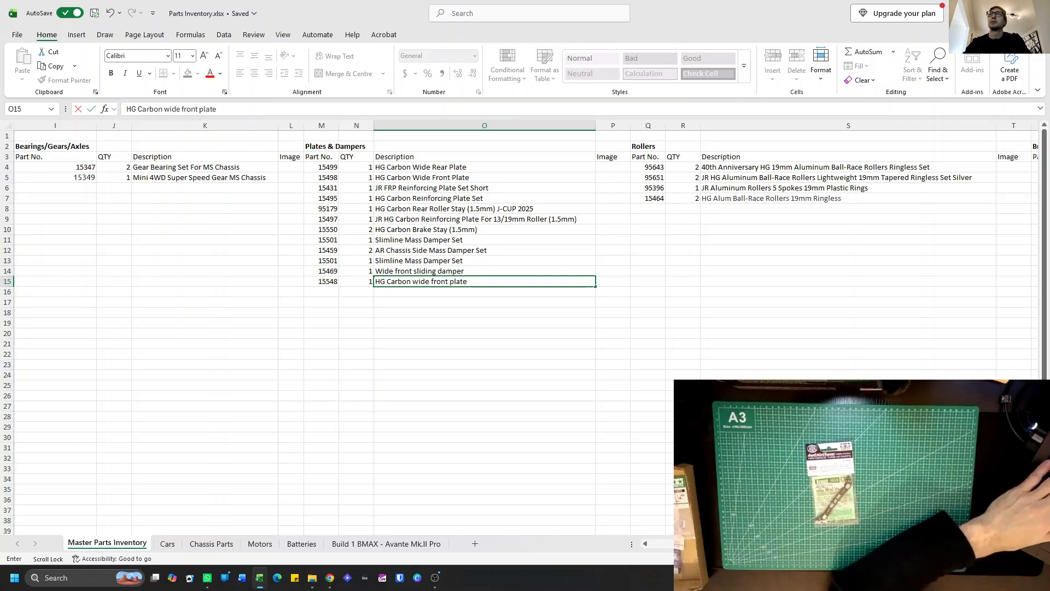
{"action": "key", "text": "F2"}
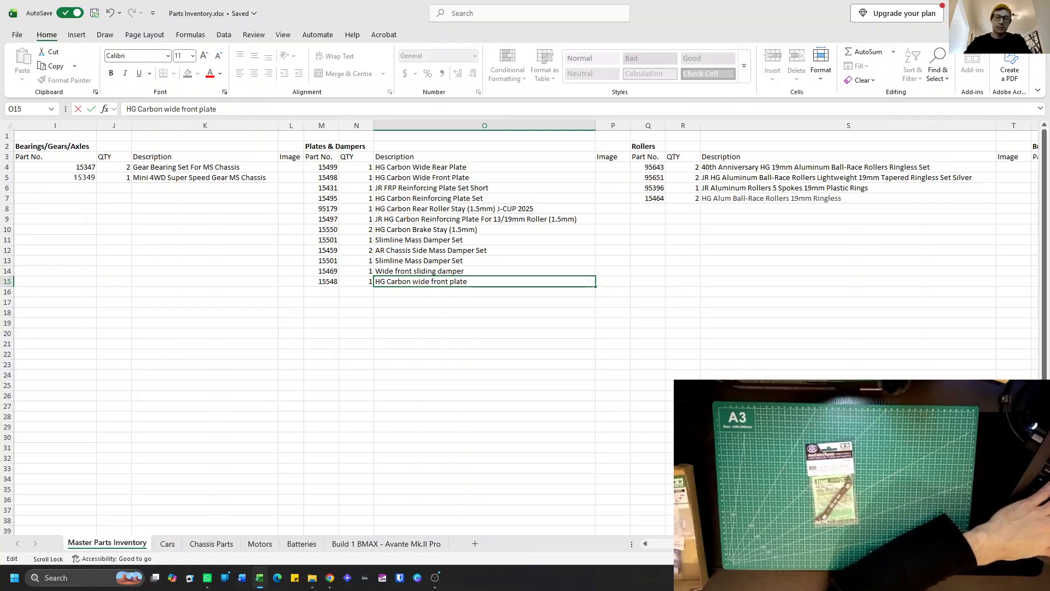
{"action": "type", "text": "(2mm"}
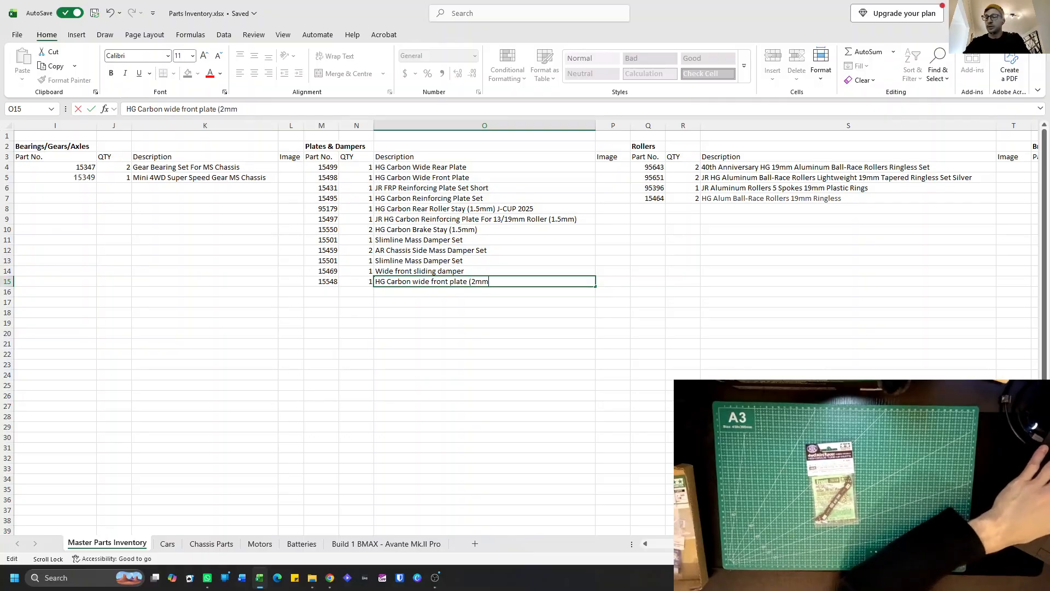
{"action": "type", "text": ")"}
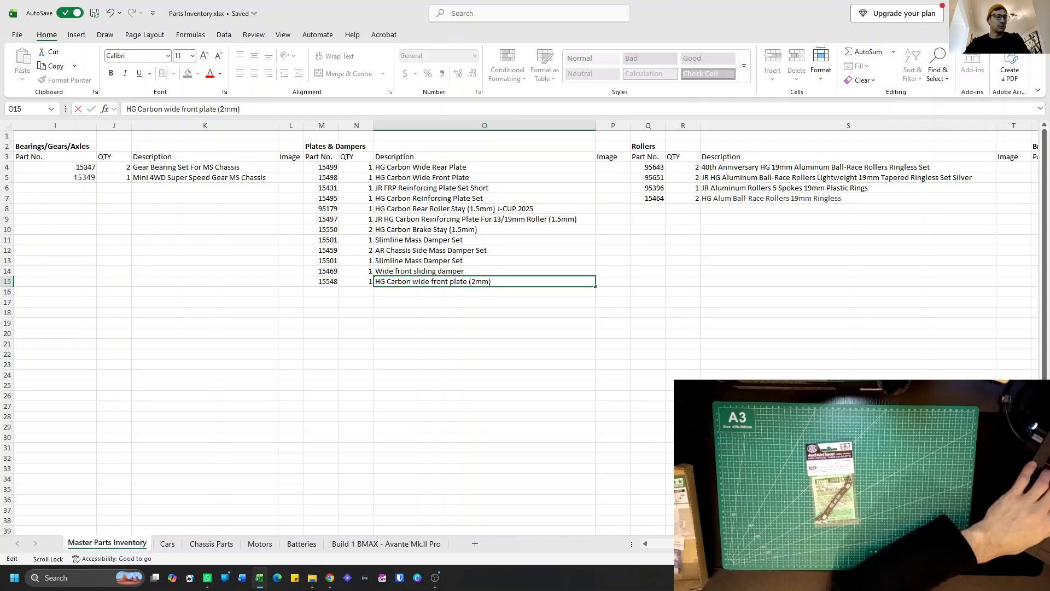
{"action": "type", "text": "("}
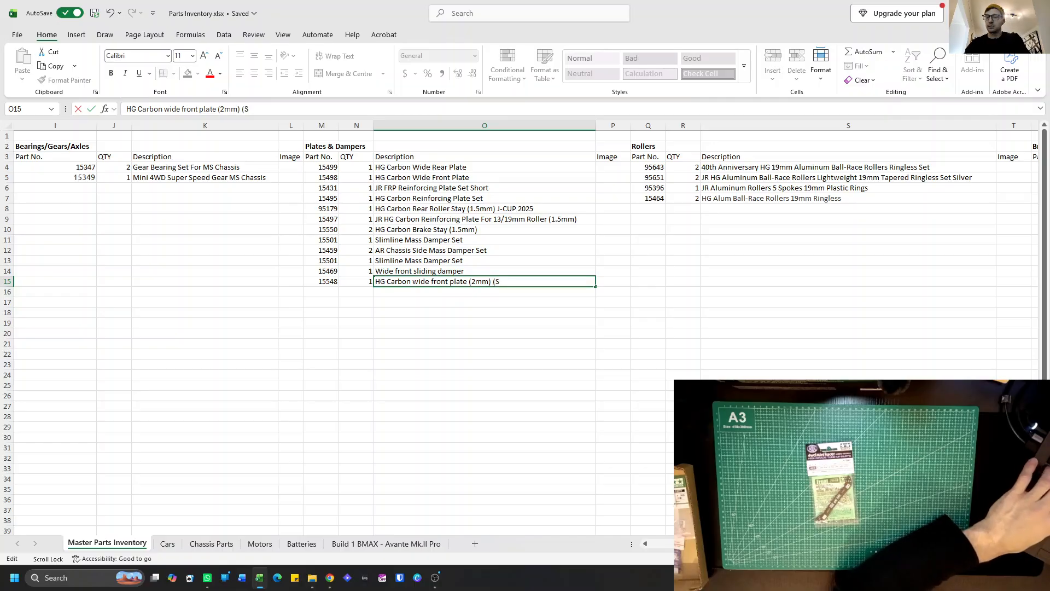
{"action": "type", "text": "Sliding dampe"}
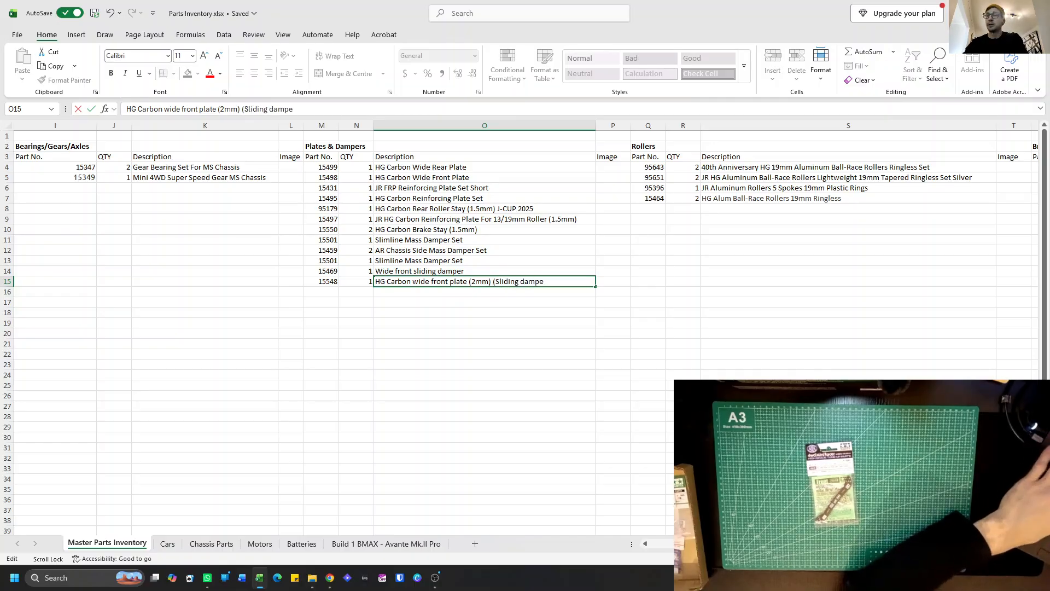
{"action": "type", "text": "r)"}
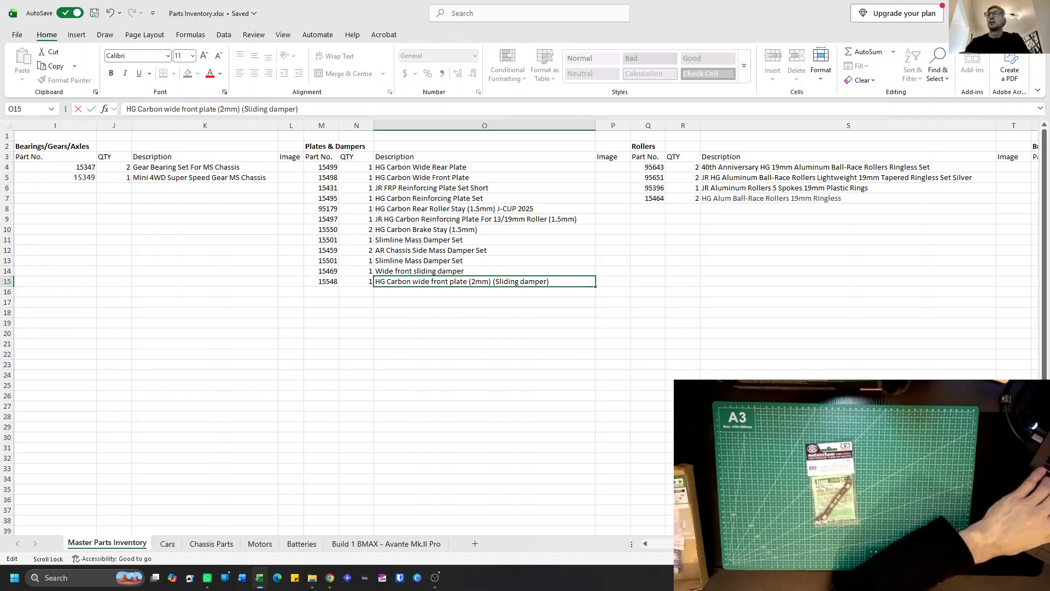
{"action": "key", "text": "Return"}
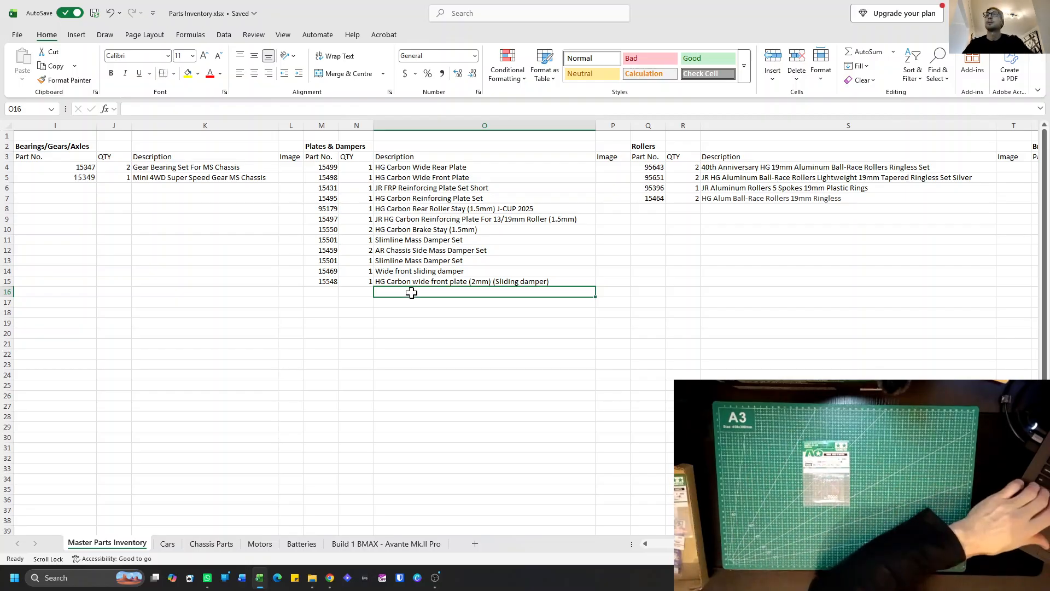
Copy the part 15548 entry in M15:O15 and paste it at B47 on the Build 1 BMAX - Avante Mk.II Pro sheet.
{"action": "scroll", "coordinate": [330, 319], "scroll_direction": "down", "scroll_amount": 1}
{"action": "scroll", "coordinate": [330, 319], "scroll_direction": "left", "scroll_amount": 5}
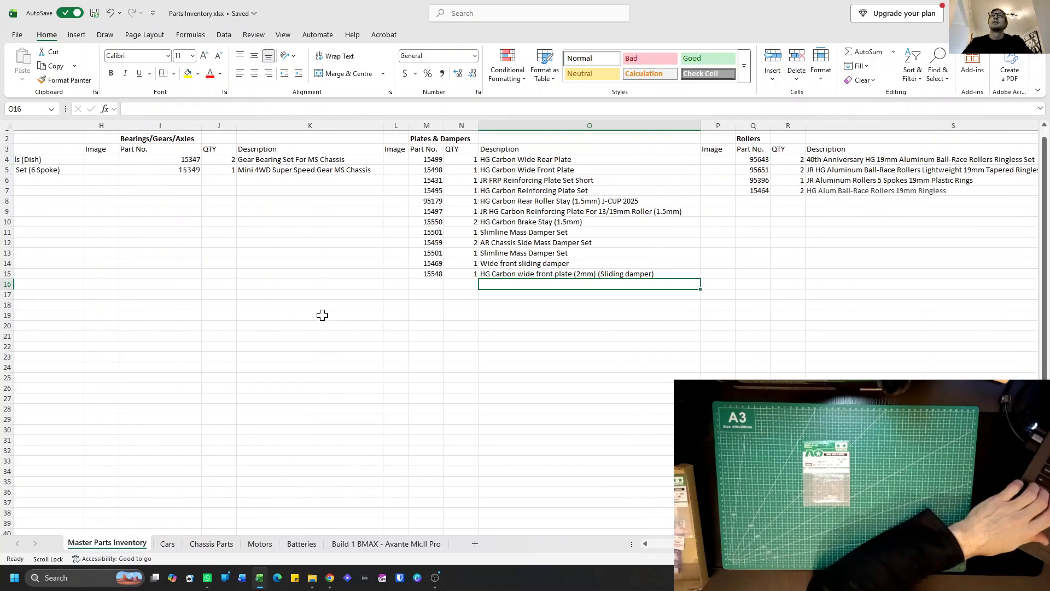
{"action": "scroll", "coordinate": [313, 315], "scroll_direction": "left", "scroll_amount": 3}
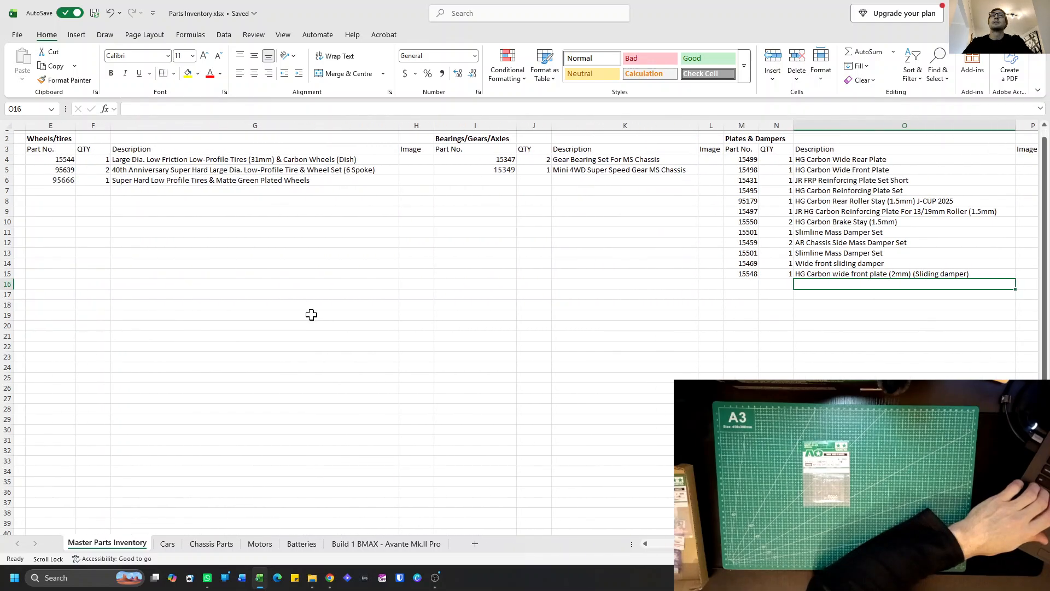
{"action": "scroll", "coordinate": [311, 314], "scroll_direction": "up", "scroll_amount": 1}
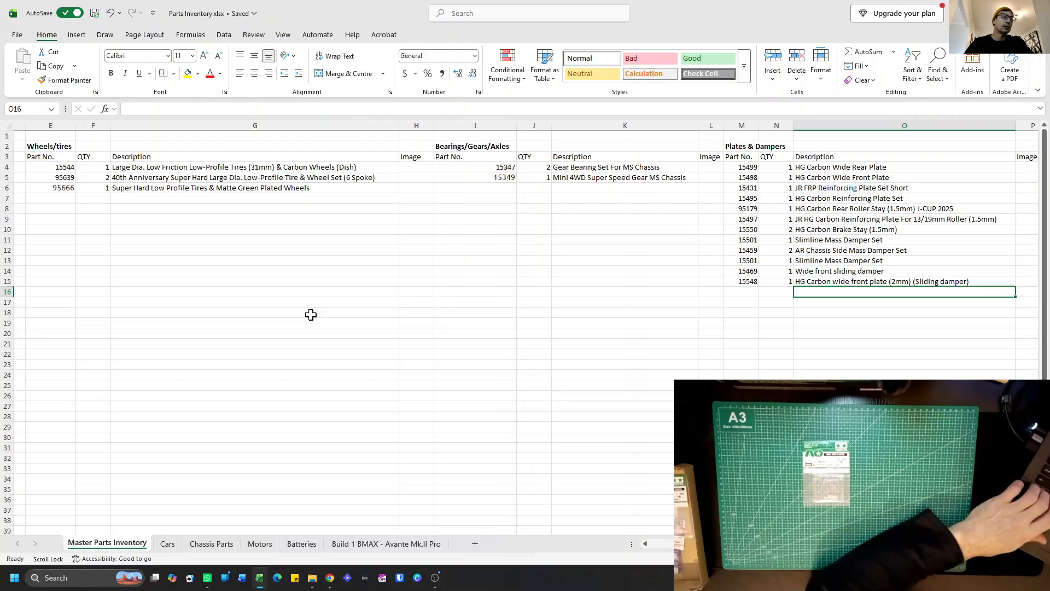
{"action": "scroll", "coordinate": [418, 301], "scroll_direction": "right", "scroll_amount": 3}
{"action": "scroll", "coordinate": [420, 301], "scroll_direction": "right", "scroll_amount": 1}
{"action": "left_click_drag", "start_coordinate": [332, 281], "coordinate": [417, 281]}
{"action": "key", "text": "ctrl+c"}
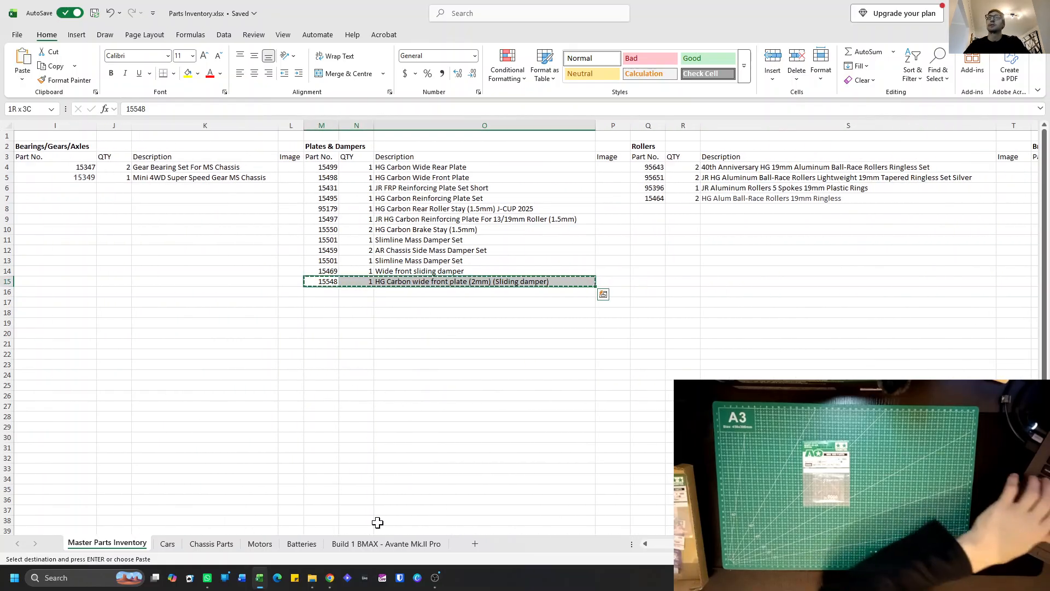
{"action": "left_click", "coordinate": [386, 544]}
{"action": "left_click", "coordinate": [280, 477]}
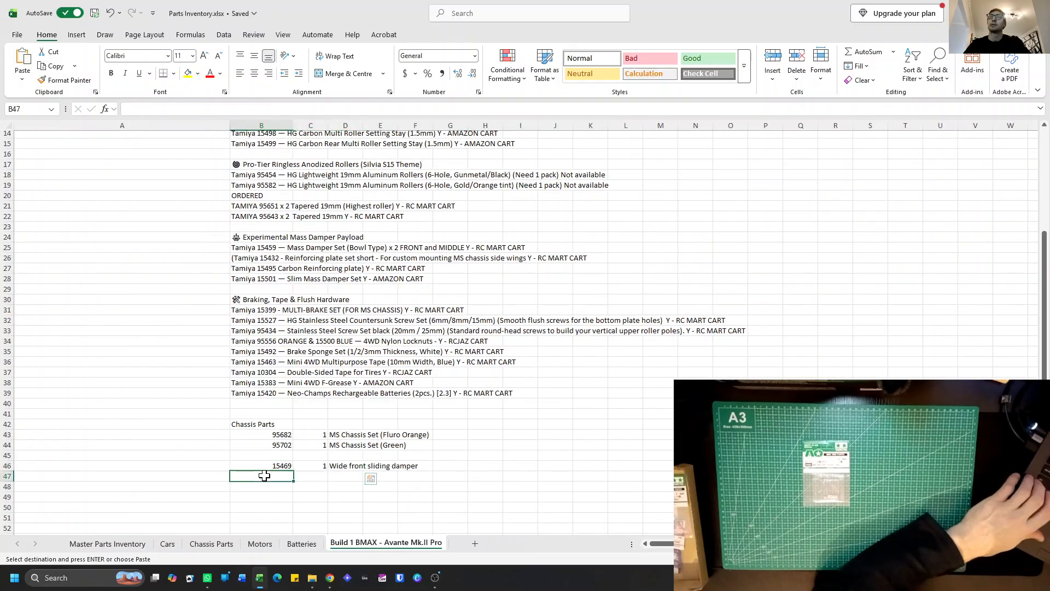
{"action": "key", "text": "ctrl+v"}
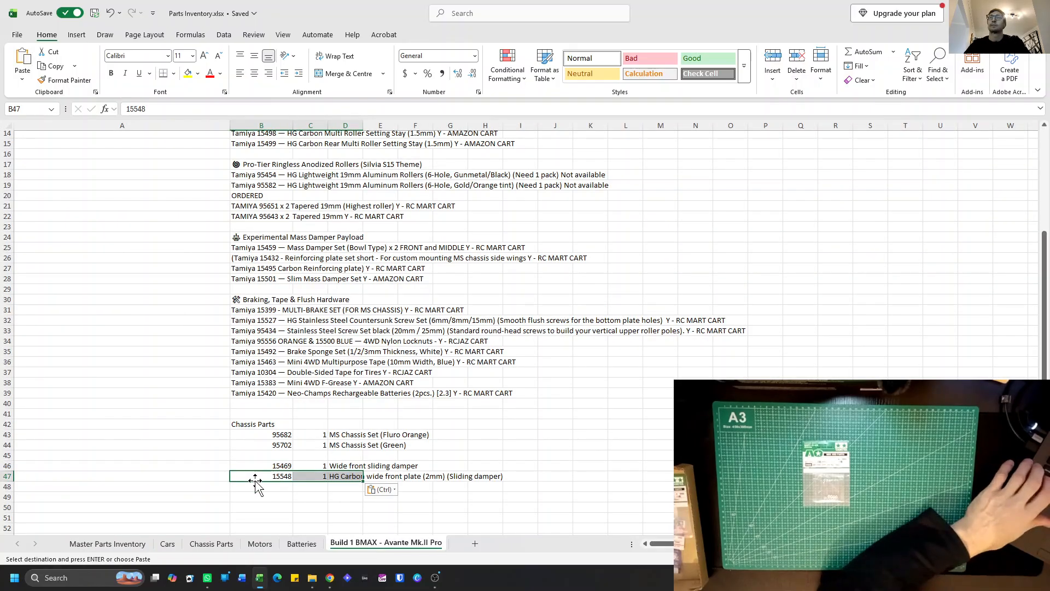
Add part number 94690, quantity 1, described as "2mm Lock nut (10 pcs)" in row 9 of the Misc. list on the Master Parts Inventory sheet.
{"action": "left_click", "coordinate": [108, 544]}
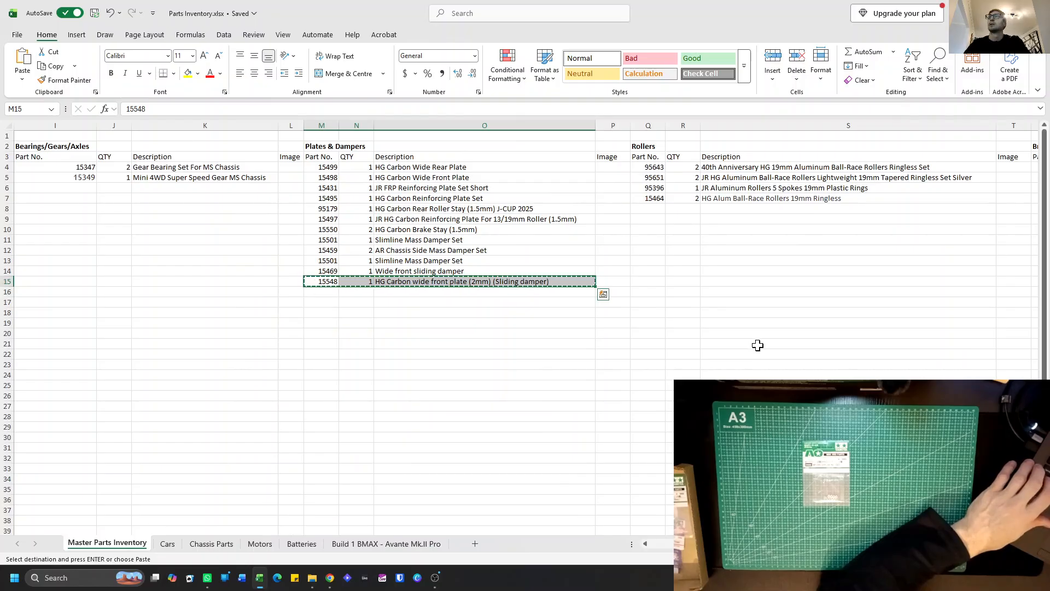
{"action": "scroll", "coordinate": [734, 310], "scroll_direction": "right", "scroll_amount": 5}
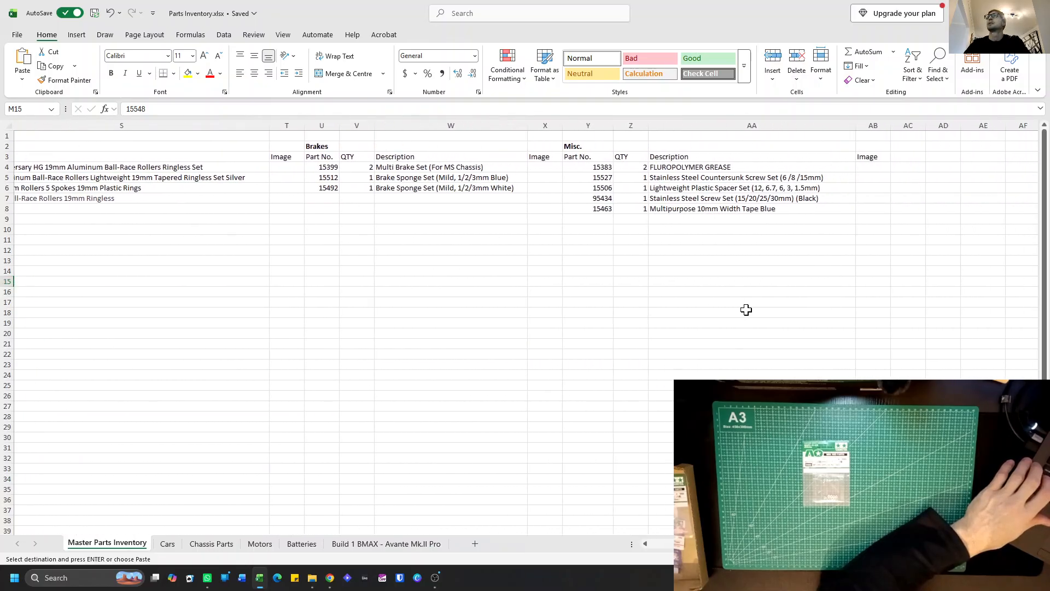
{"action": "left_click", "coordinate": [595, 218]}
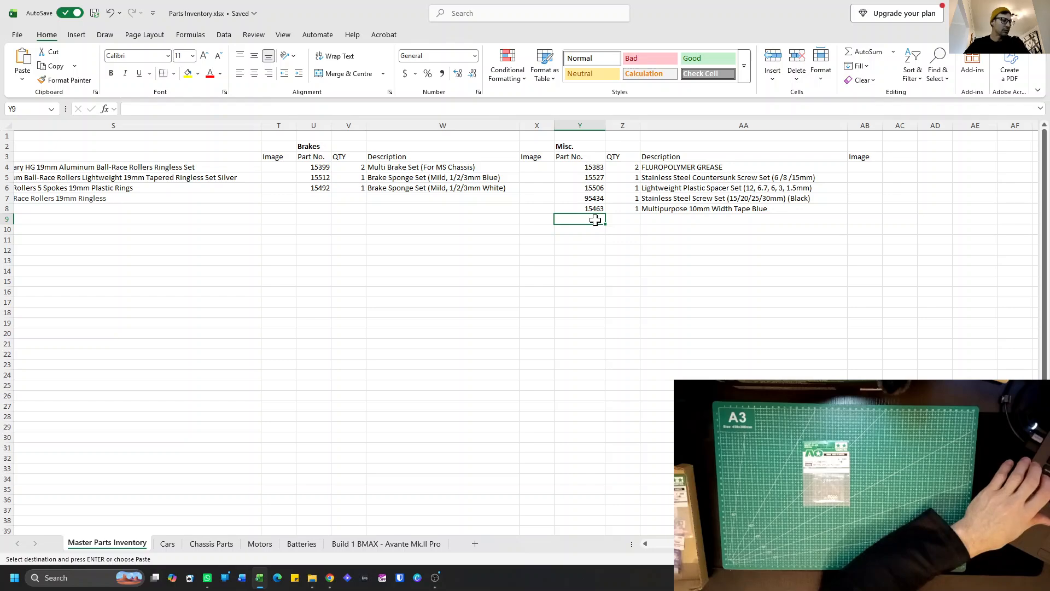
{"action": "type", "text": "94690"}
{"action": "left_click", "coordinate": [626, 218]}
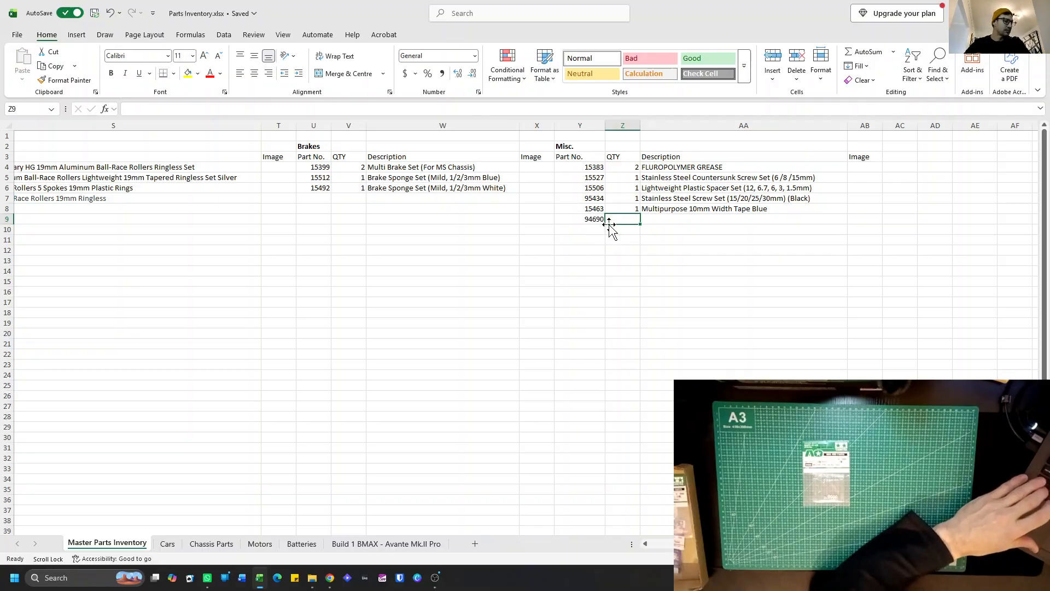
{"action": "type", "text": "1"}
{"action": "left_click", "coordinate": [664, 219]}
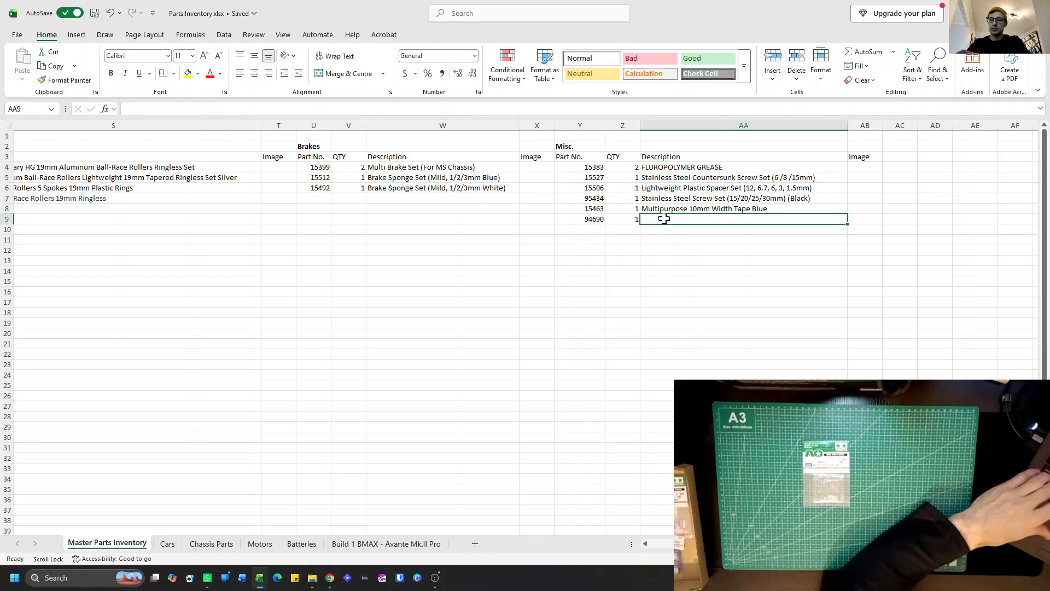
{"action": "type", "text": "2mm Lock nut (10 pcs"}
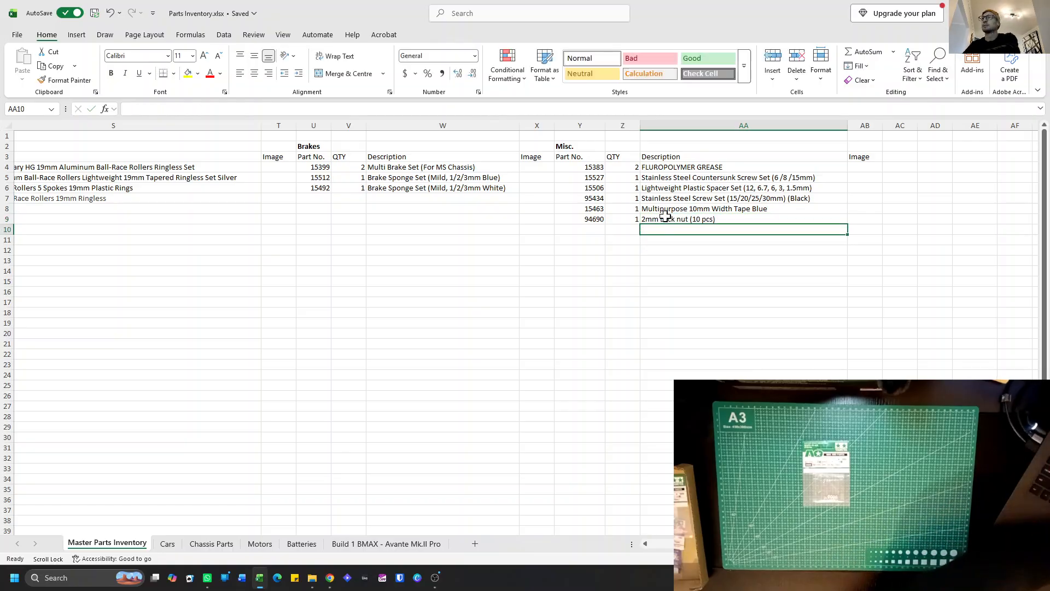
Copy the part 94690 entry in Y9:AA9 and paste it at B48 on the Build 1 BMAX - Avante Mk.II Pro sheet.
{"action": "left_click", "coordinate": [593, 220]}
{"action": "left_click", "coordinate": [651, 220], "text": "shift"}
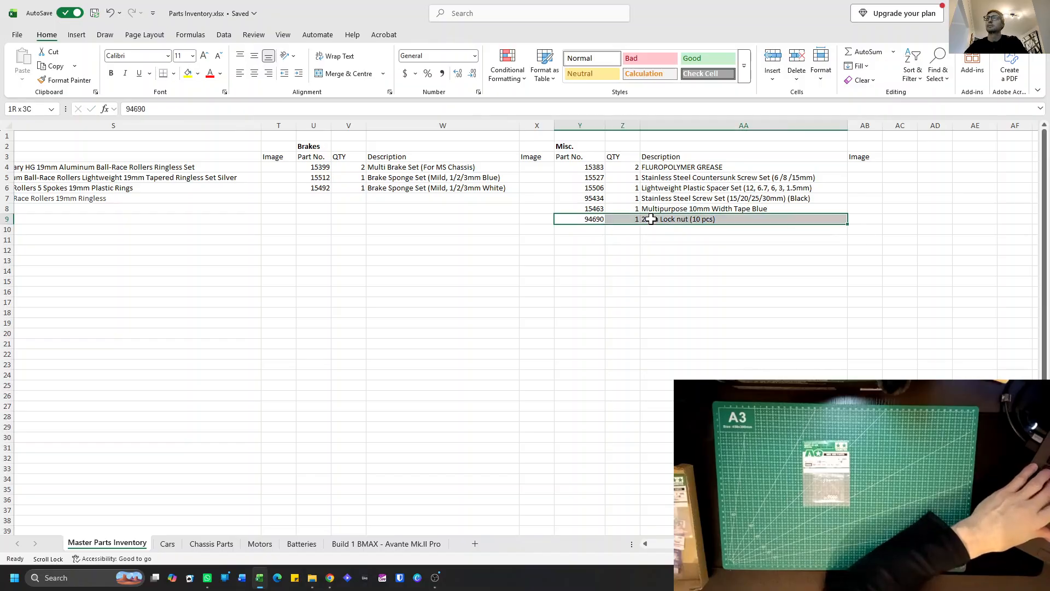
{"action": "key", "text": "ctrl+c"}
{"action": "left_click", "coordinate": [435, 543]}
{"action": "scroll", "coordinate": [305, 466], "scroll_direction": "down", "scroll_amount": 4}
{"action": "left_click", "coordinate": [283, 486]}
{"action": "key", "text": "ctrl+v"}
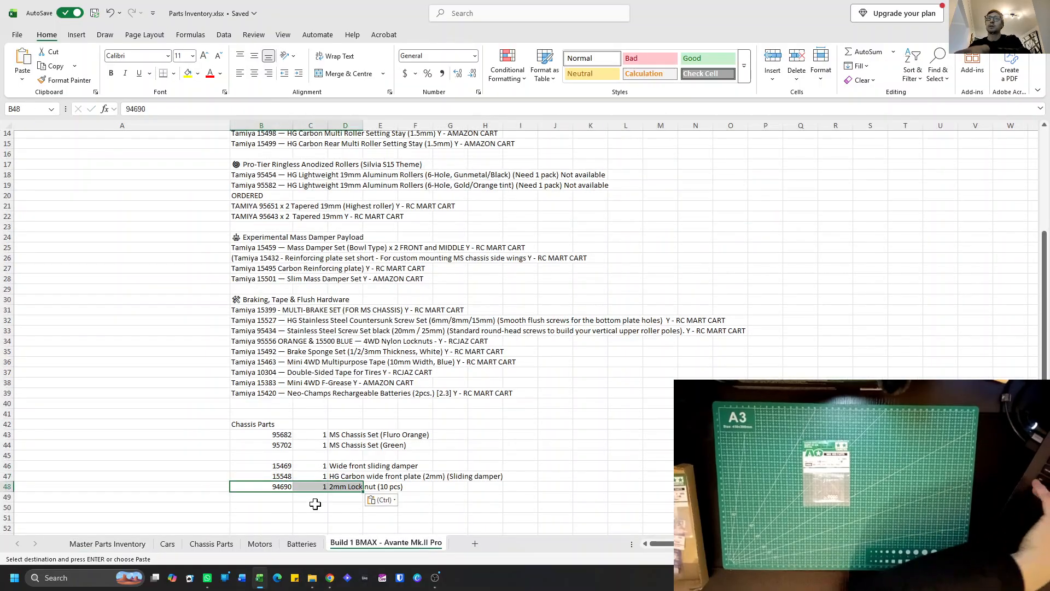
Set the quantity of the 2mm lock nuts to 2 in Z9 on the Master Parts Inventory sheet.
{"action": "left_click", "coordinate": [127, 545]}
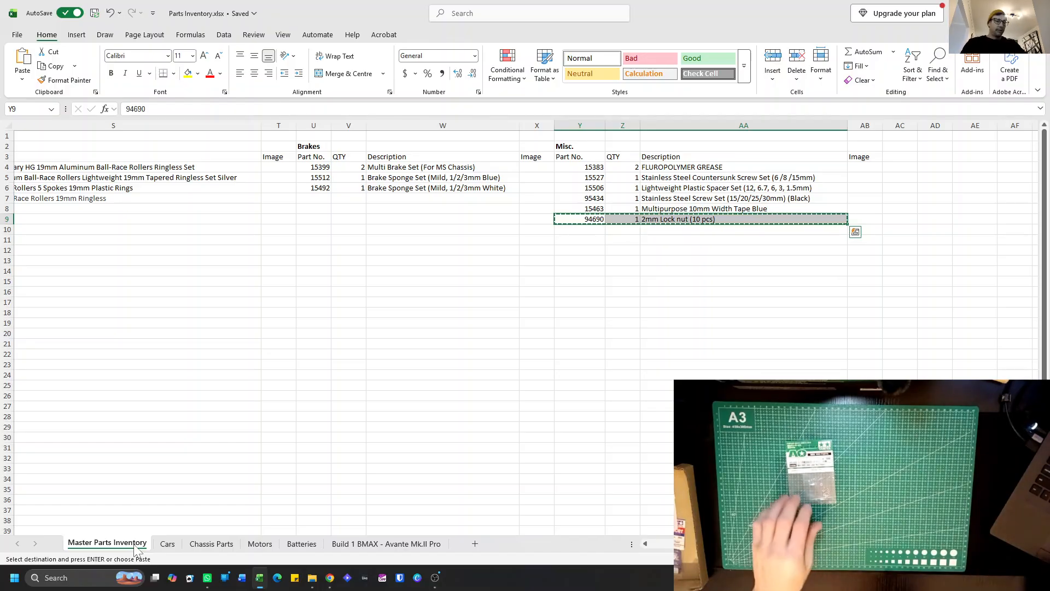
{"action": "left_click", "coordinate": [633, 219]}
{"action": "type", "text": "2"}
{"action": "key", "text": "Return"}
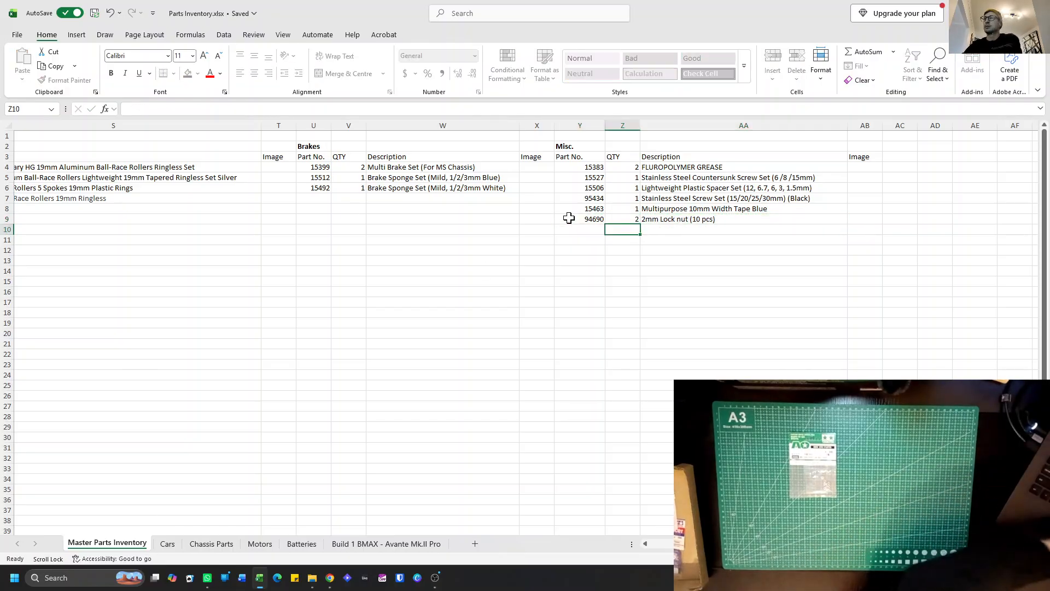
Set the quantity of the 2mm lock nuts to 2 in C48 on the Build 1 BMAX - Avante Mk.II Pro sheet.
{"action": "left_click", "coordinate": [423, 543]}
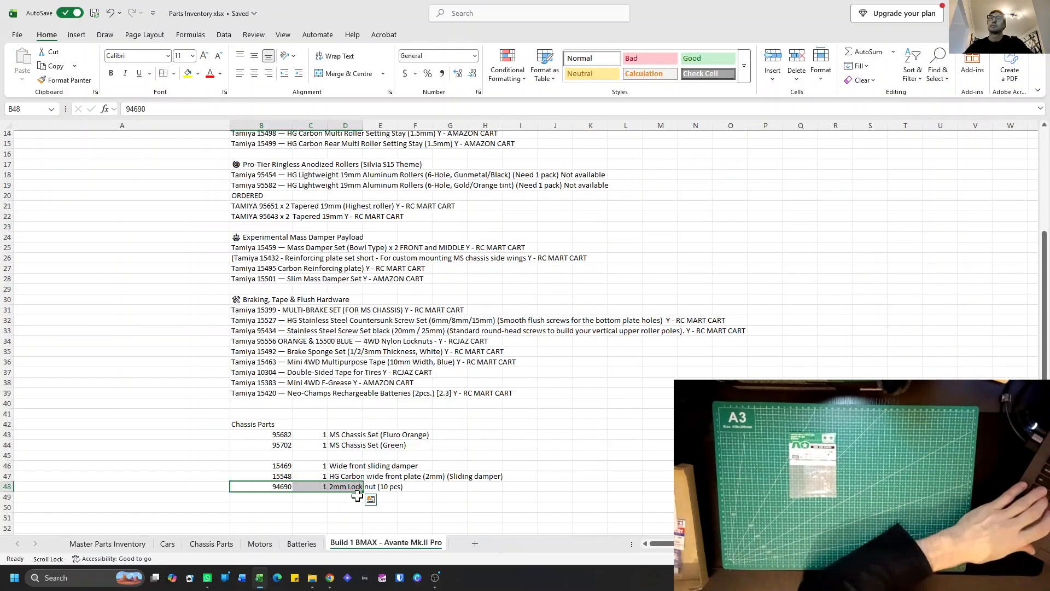
{"action": "left_click", "coordinate": [319, 489]}
{"action": "type", "text": "2"}
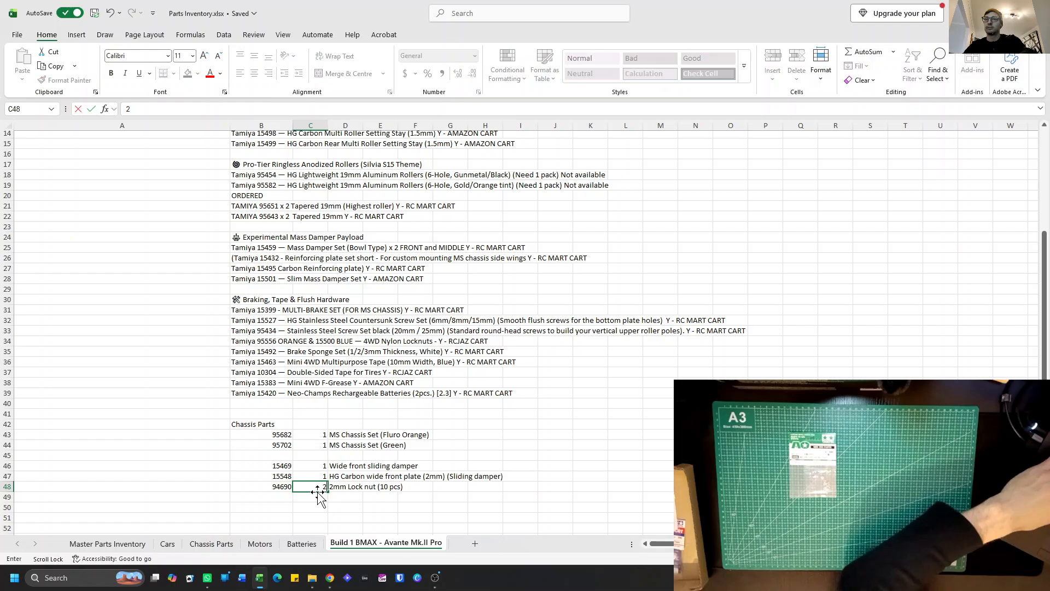
{"action": "left_click", "coordinate": [415, 487]}
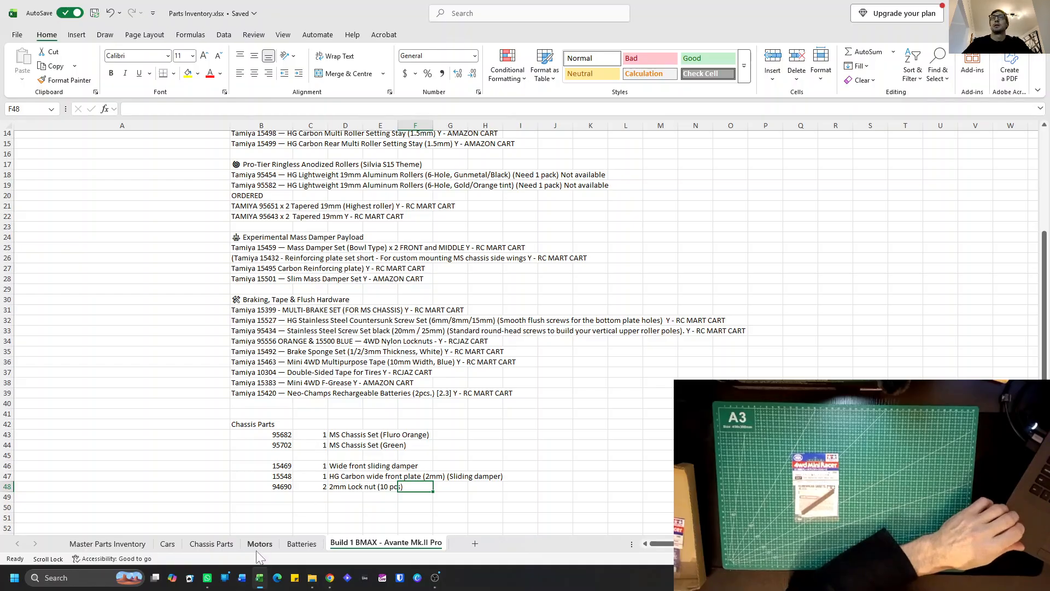
Enter part number 15417 in B49 with quantity 1 in C49 on the Build 1 BMAX - Avante Mk.II Pro sheet.
{"action": "left_click", "coordinate": [282, 497]}
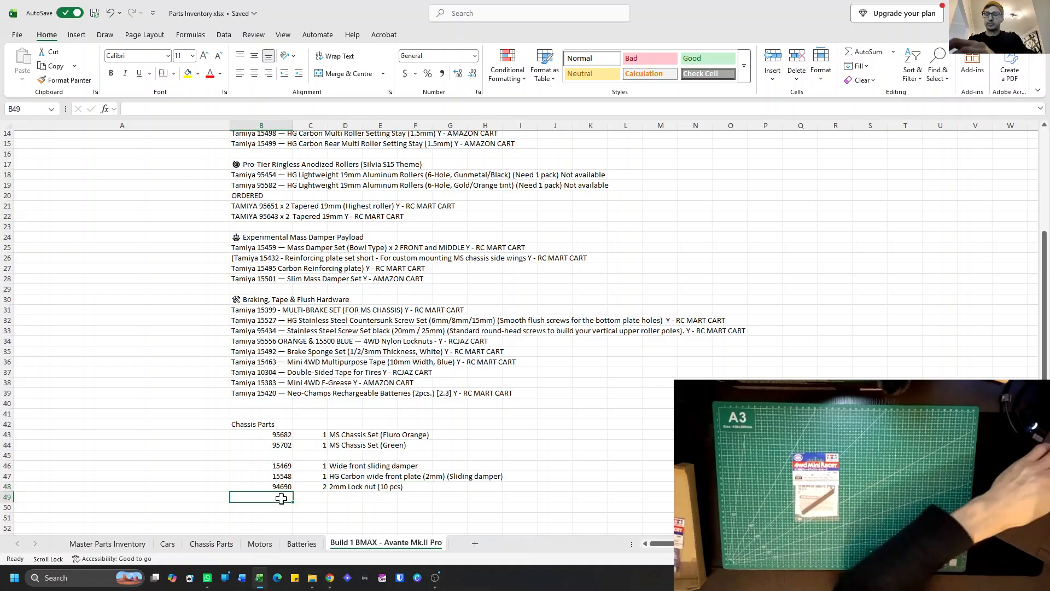
{"action": "type", "text": "154"}
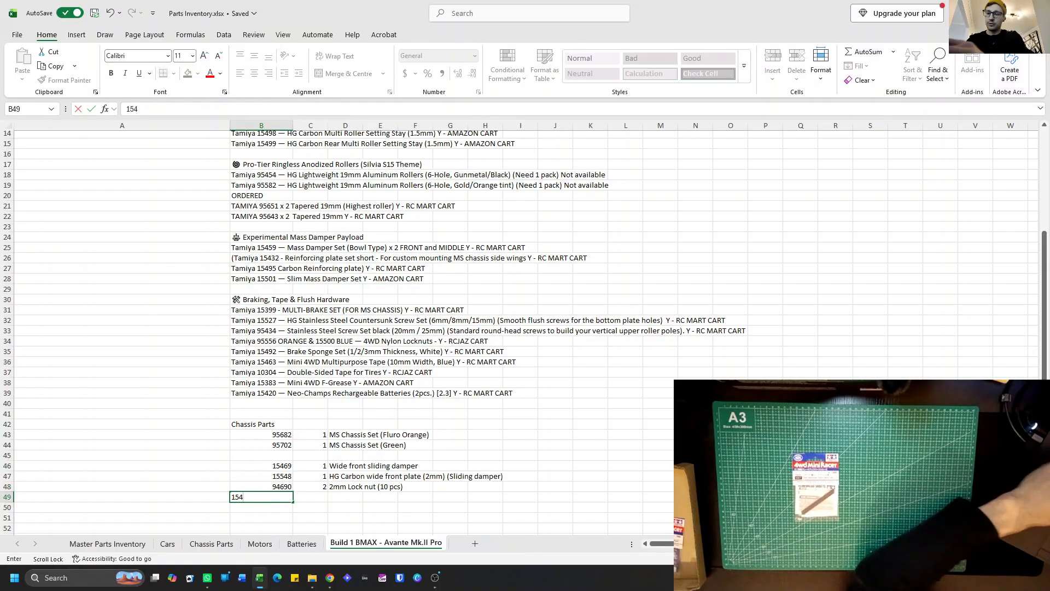
{"action": "type", "text": "17"}
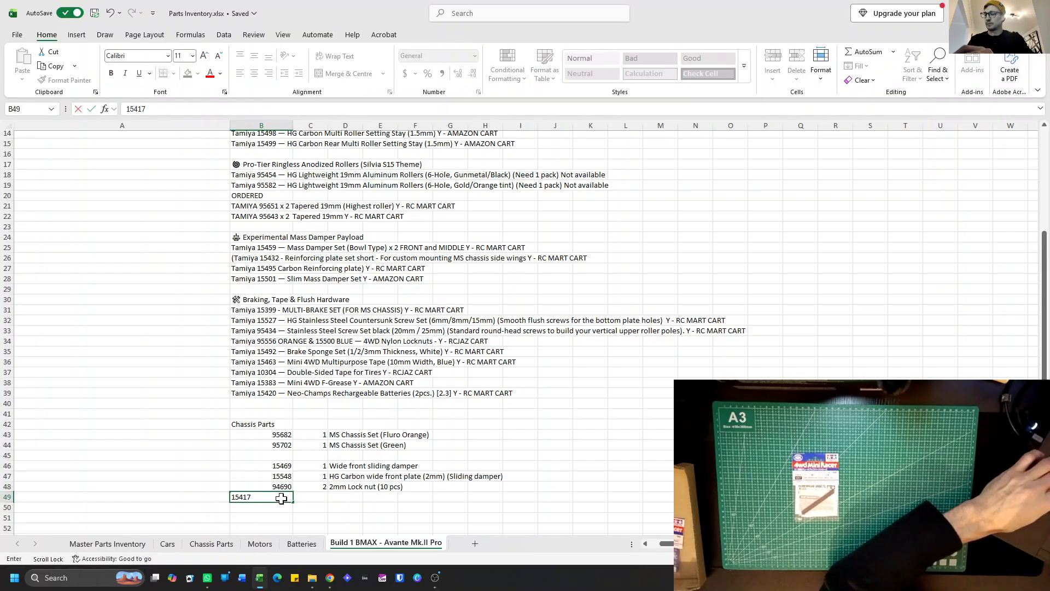
{"action": "key", "text": "Right"}
{"action": "type", "text": "1"}
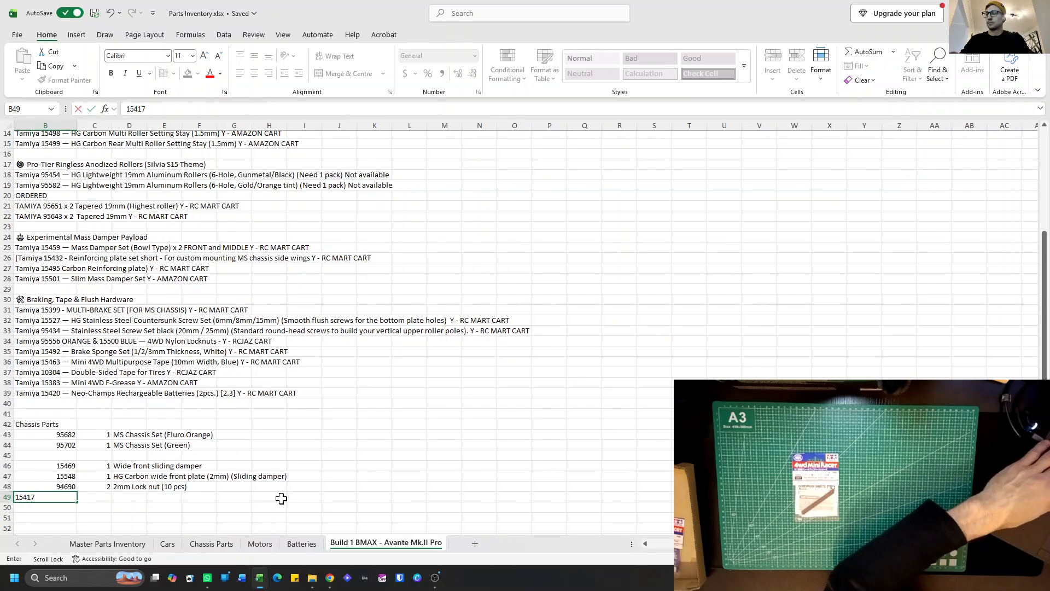
{"action": "key", "text": "Return"}
{"action": "key", "text": "Right"}
{"action": "key", "text": "Up"}
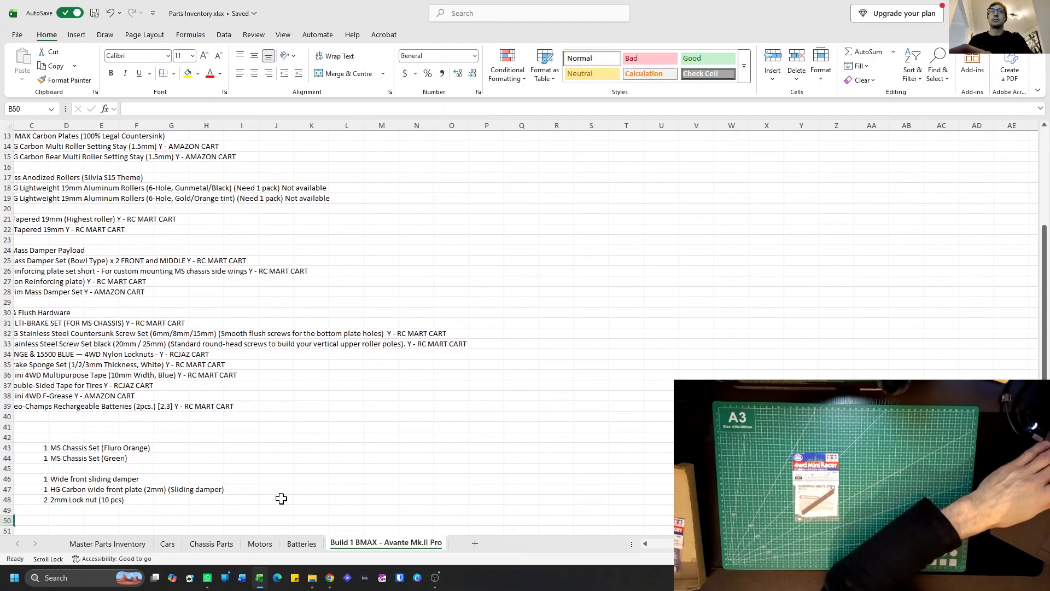
{"action": "scroll", "coordinate": [277, 484], "scroll_direction": "left", "scroll_amount": 5}
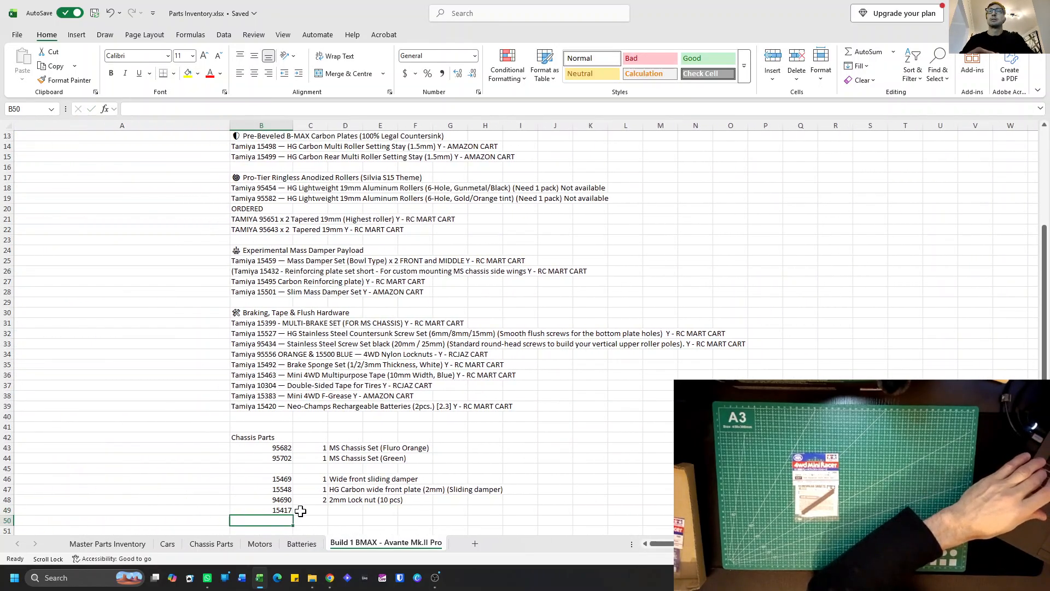
{"action": "left_click", "coordinate": [303, 511]}
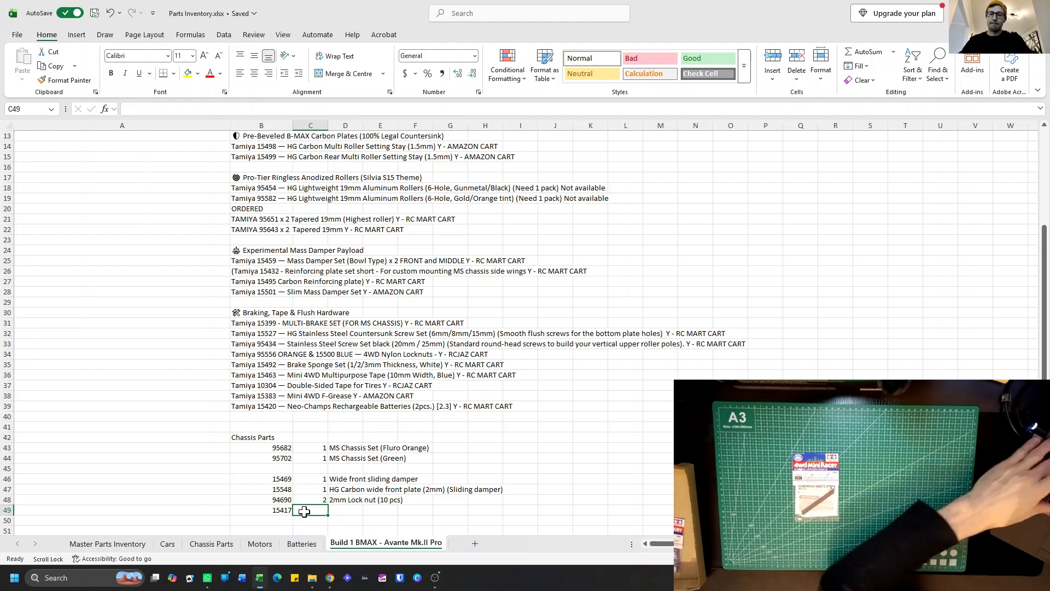
{"action": "type", "text": "1"}
Describe part 15417 in D49 as "72mm Reinforced Wheel shafts (Black 4pcs)".
{"action": "left_click", "coordinate": [339, 510]}
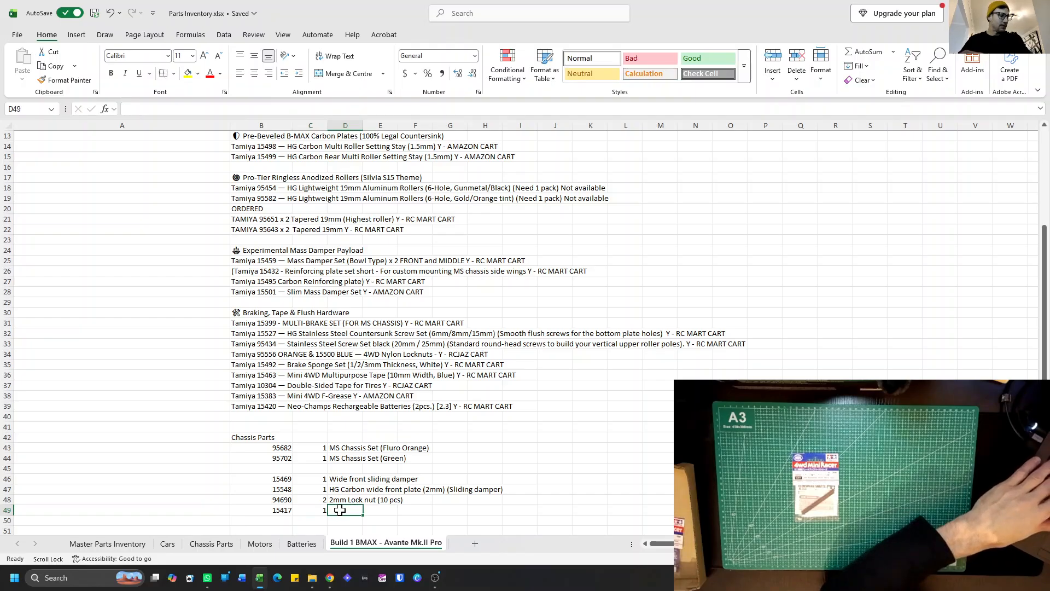
{"action": "type", "text": "72mm"}
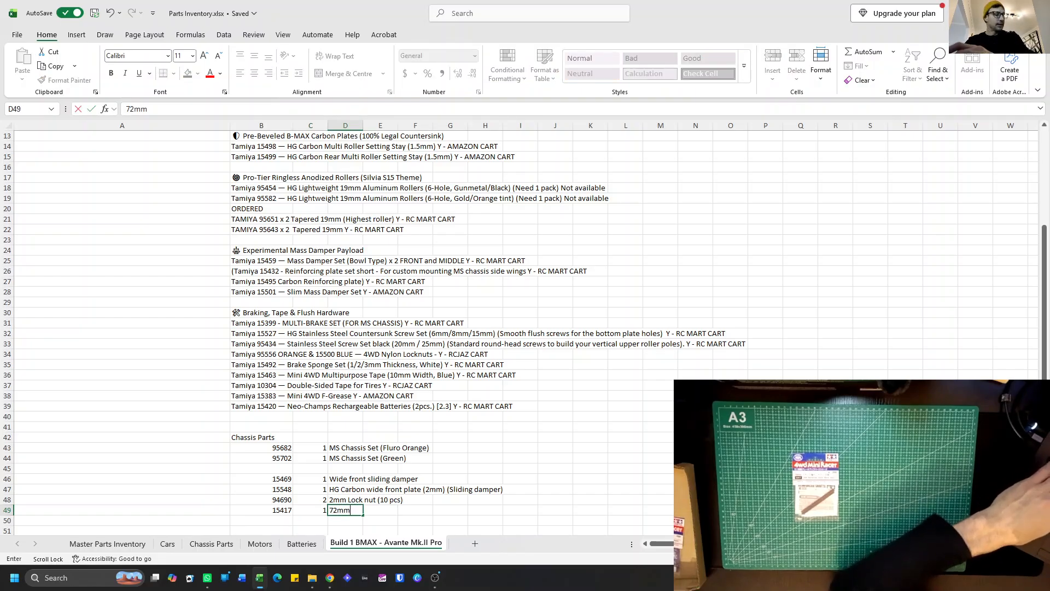
{"action": "type", "text": " Reinforced Wheel shafts"}
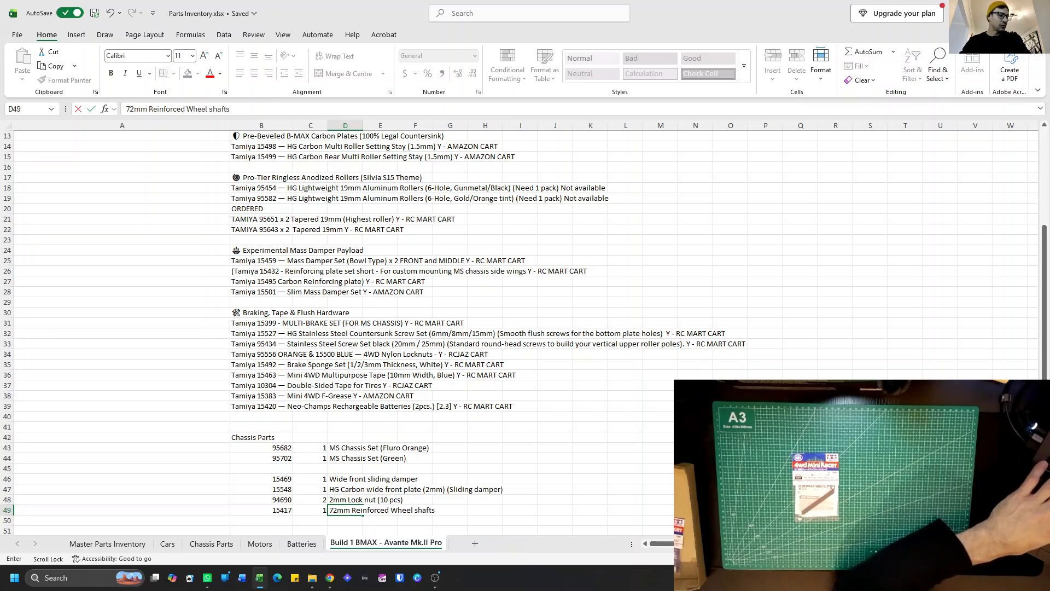
{"action": "type", "text": "(Black 4"}
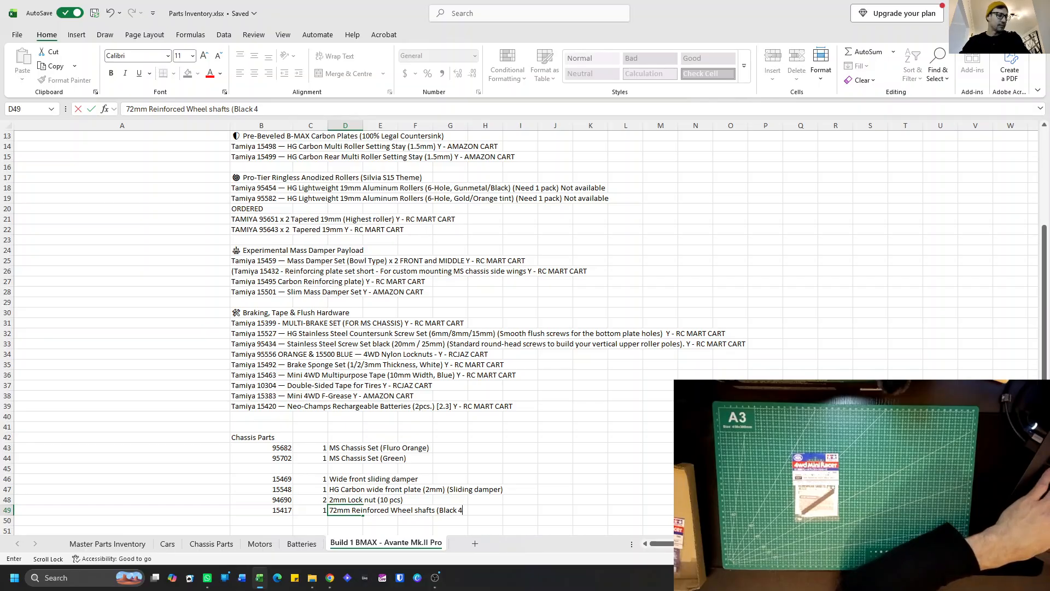
{"action": "type", "text": "pcs)"}
{"action": "key", "text": "Return"}
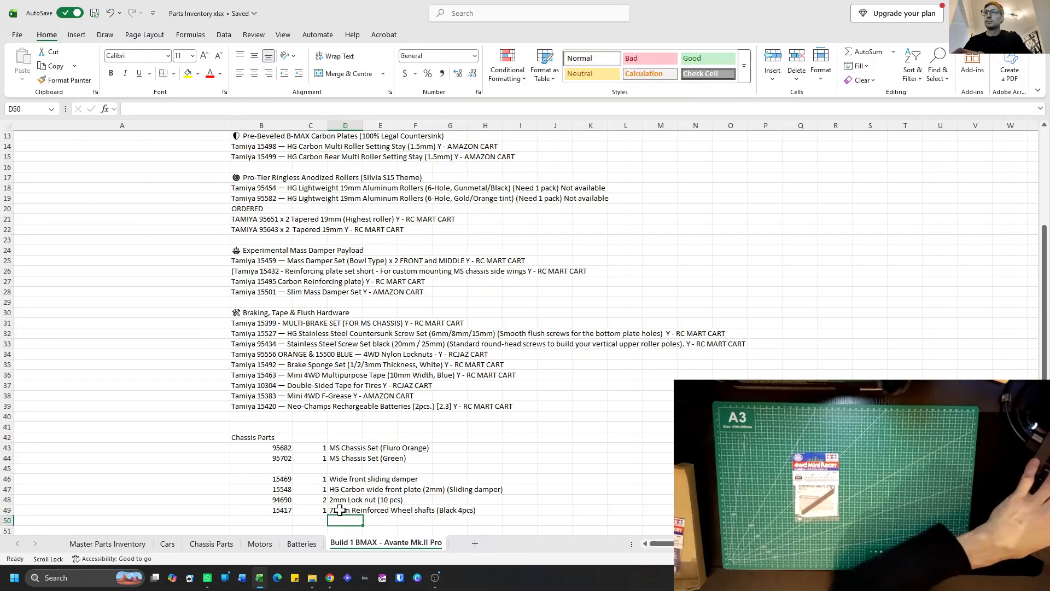
Copy the part 15417 entry in B49:F49 and paste it at Y10 in the Misc. list on the Master Parts Inventory sheet.
{"action": "left_click_drag", "start_coordinate": [290, 510], "coordinate": [415, 508]}
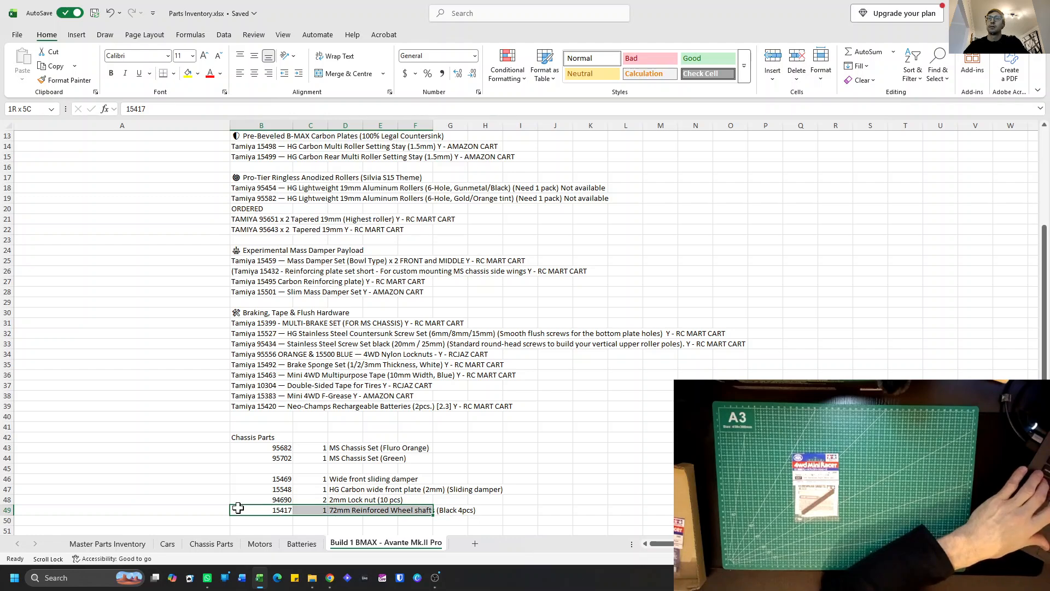
{"action": "key", "text": "ctrl+c"}
{"action": "left_click", "coordinate": [125, 547]}
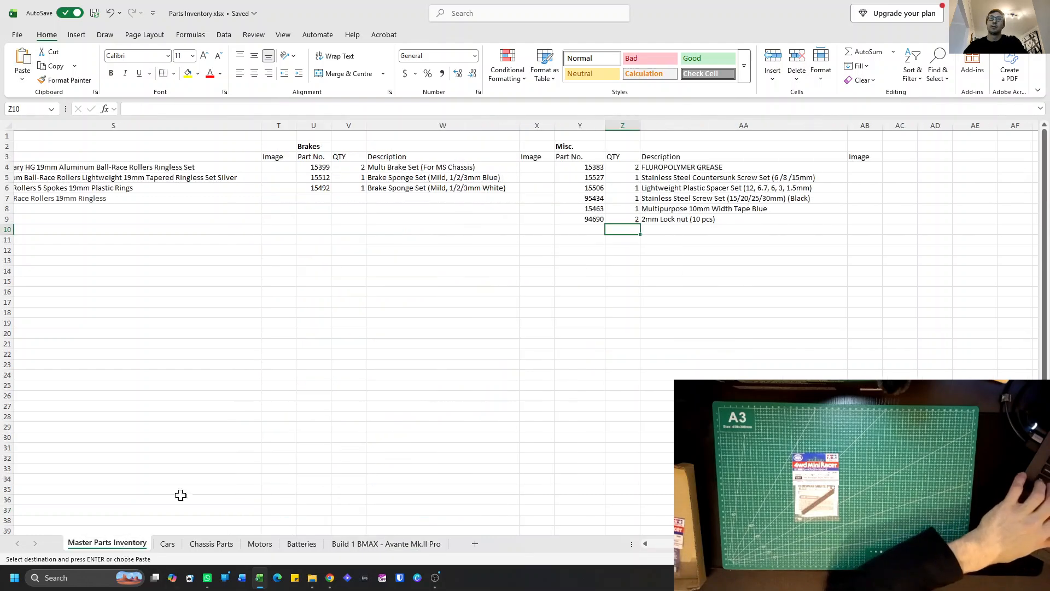
{"action": "scroll", "coordinate": [448, 293], "scroll_direction": "left", "scroll_amount": 10}
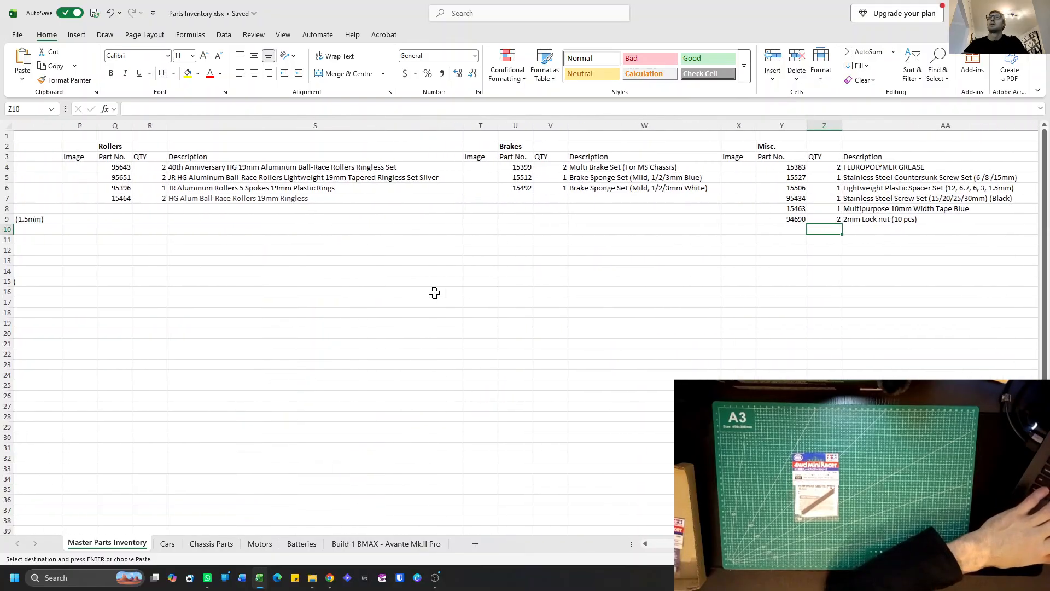
{"action": "scroll", "coordinate": [434, 294], "scroll_direction": "left", "scroll_amount": 5}
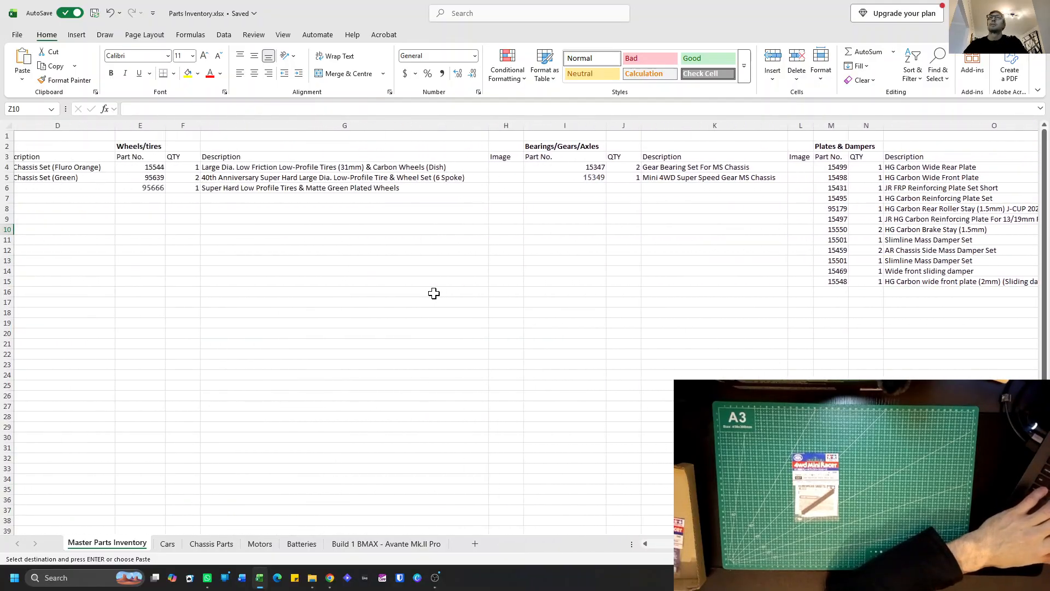
{"action": "scroll", "coordinate": [423, 297], "scroll_direction": "left", "scroll_amount": 3}
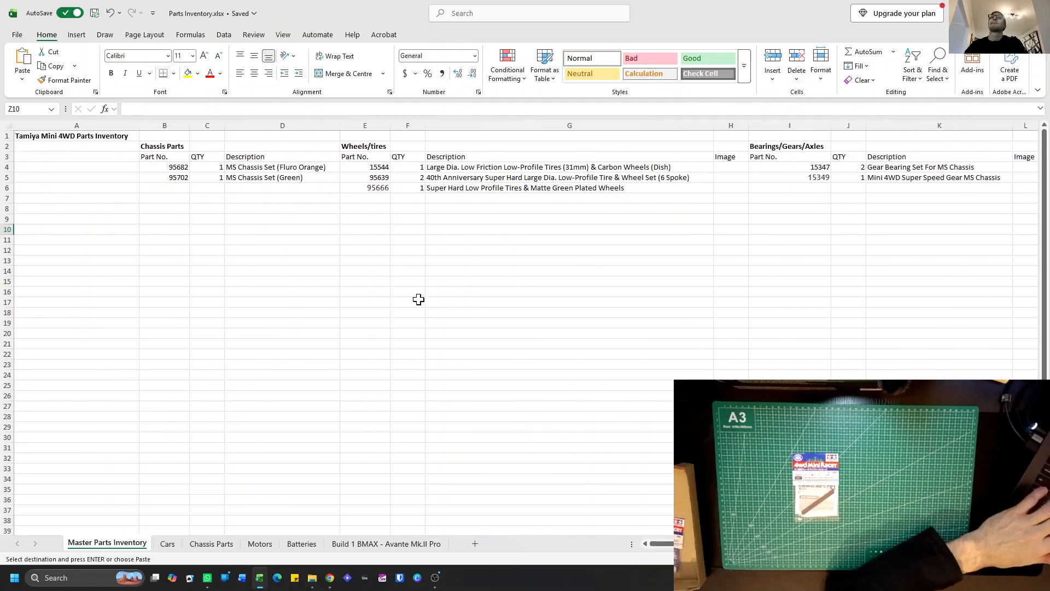
{"action": "scroll", "coordinate": [419, 299], "scroll_direction": "right", "scroll_amount": 12}
{"action": "scroll", "coordinate": [449, 293], "scroll_direction": "right", "scroll_amount": 7}
{"action": "left_click", "coordinate": [582, 229]}
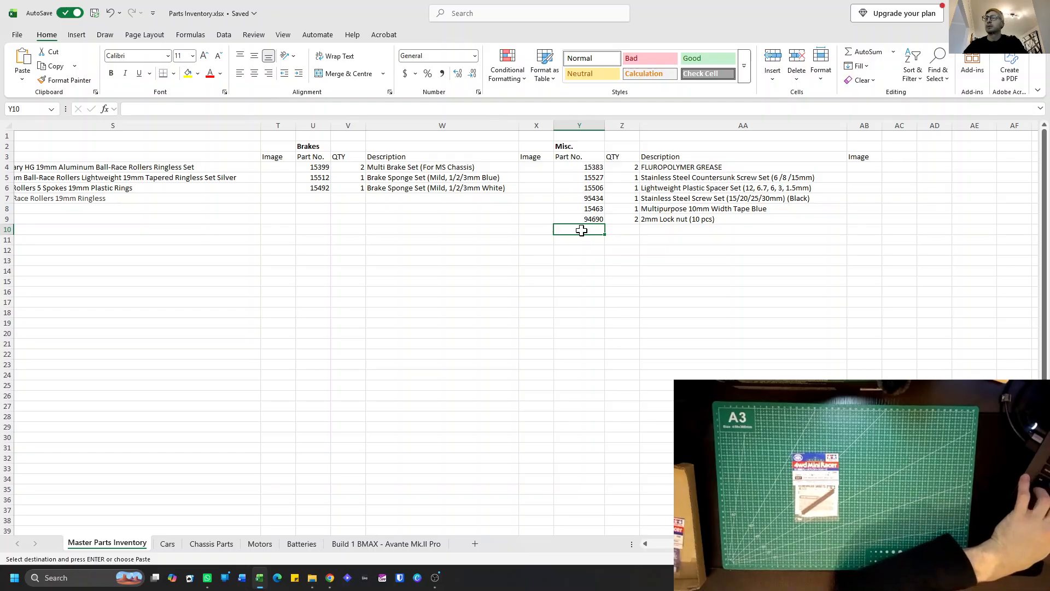
{"action": "key", "text": "ctrl+v"}
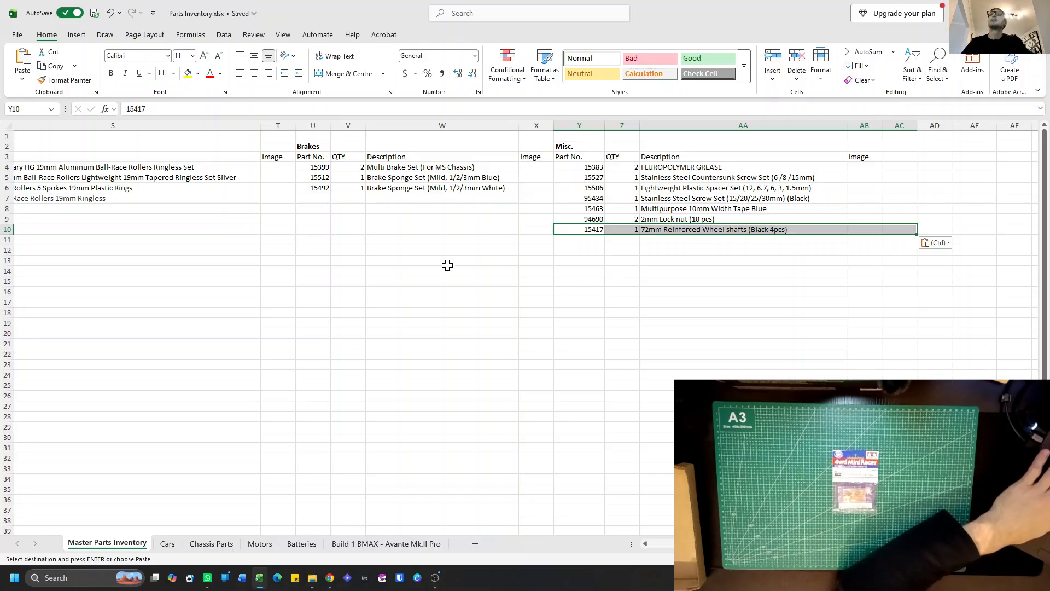
Enter part number 15360 in Y11 with quantity 1 in Z11 of the Misc. list.
{"action": "scroll", "coordinate": [435, 268], "scroll_direction": "left", "scroll_amount": 3}
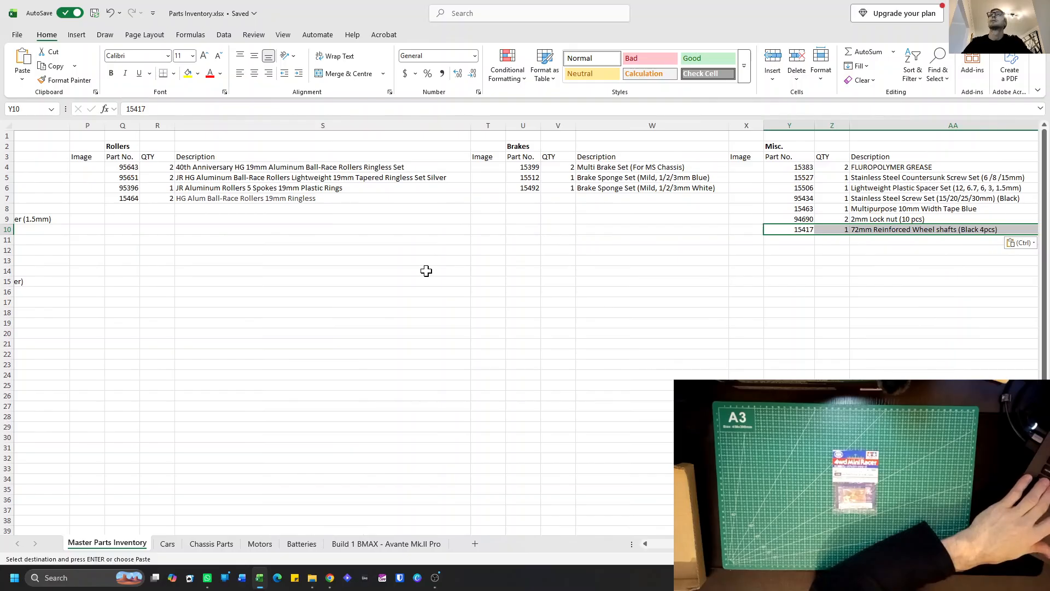
{"action": "scroll", "coordinate": [426, 271], "scroll_direction": "left", "scroll_amount": 6}
{"action": "scroll", "coordinate": [428, 270], "scroll_direction": "right", "scroll_amount": 5}
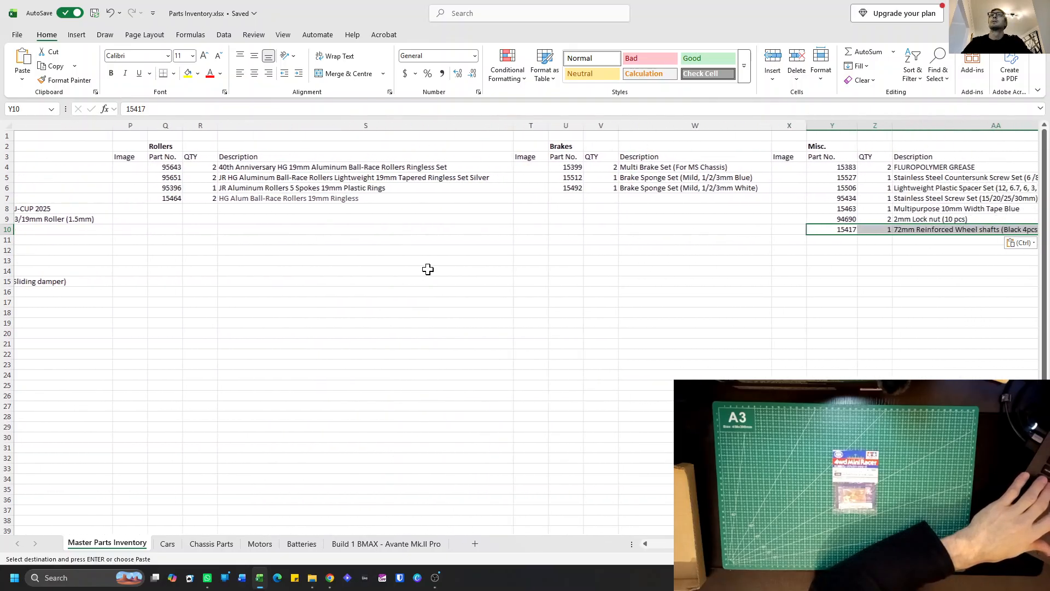
{"action": "scroll", "coordinate": [429, 269], "scroll_direction": "right", "scroll_amount": 5}
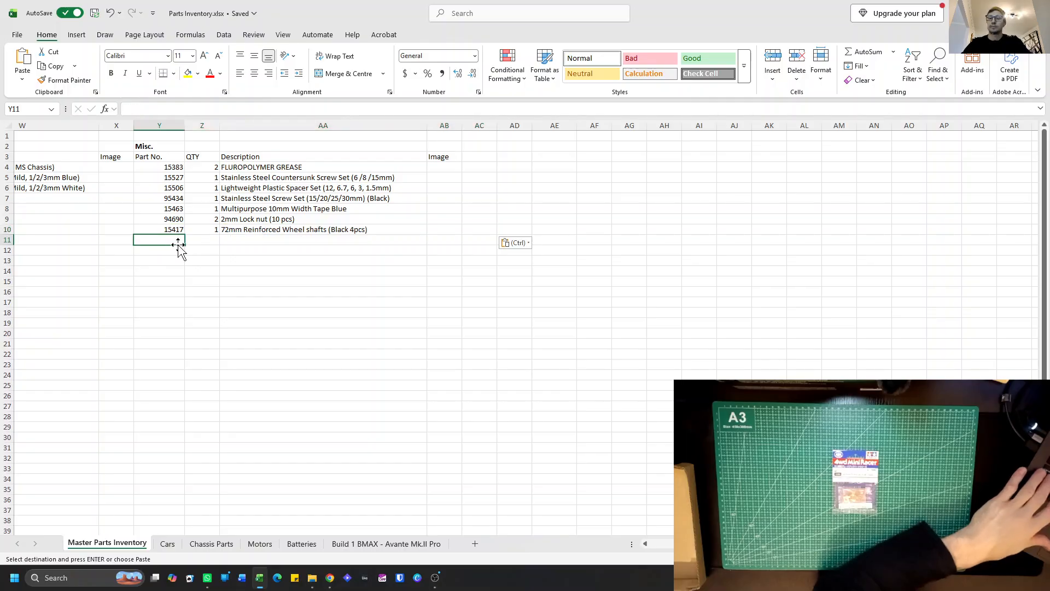
{"action": "type", "text": "15360"}
{"action": "left_click", "coordinate": [197, 238]}
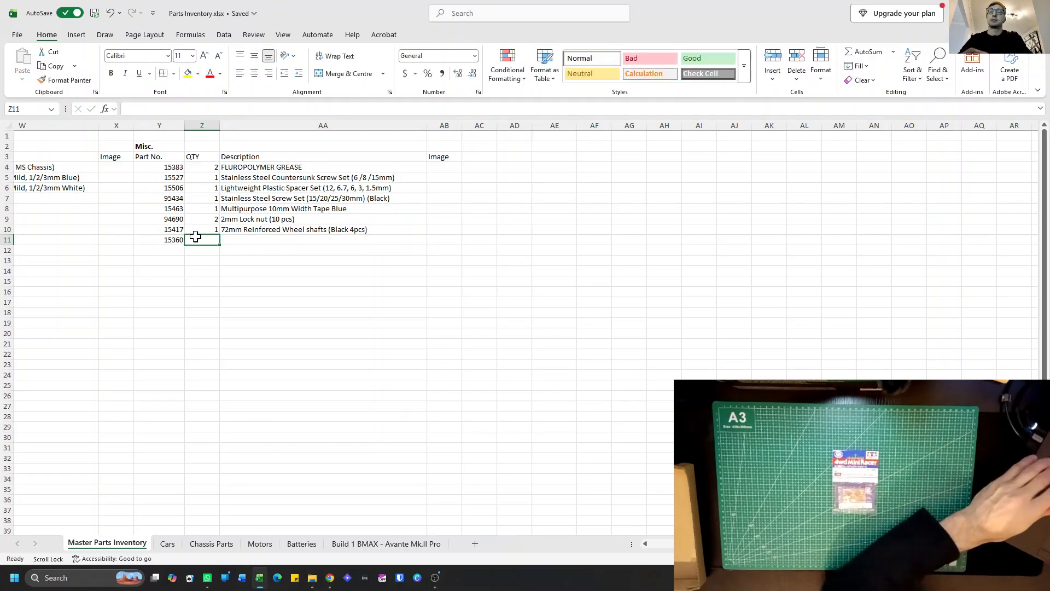
{"action": "type", "text": "1"}
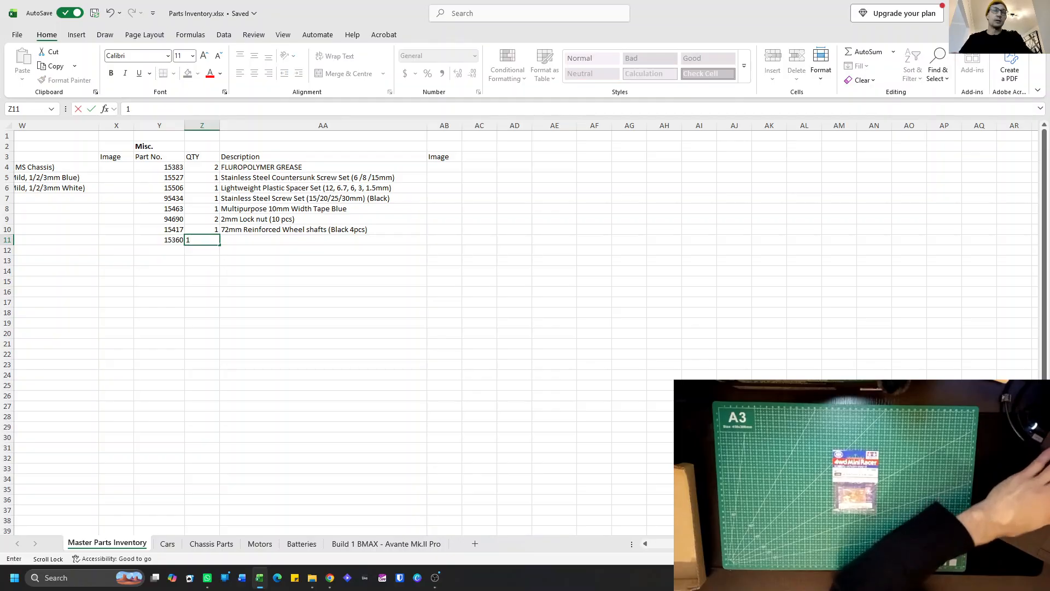
Describe part 15360 in AA11 as "Gold plated terminal set (MS Chassis)".
{"action": "left_click", "coordinate": [224, 239]}
{"action": "type", "text": "G"}
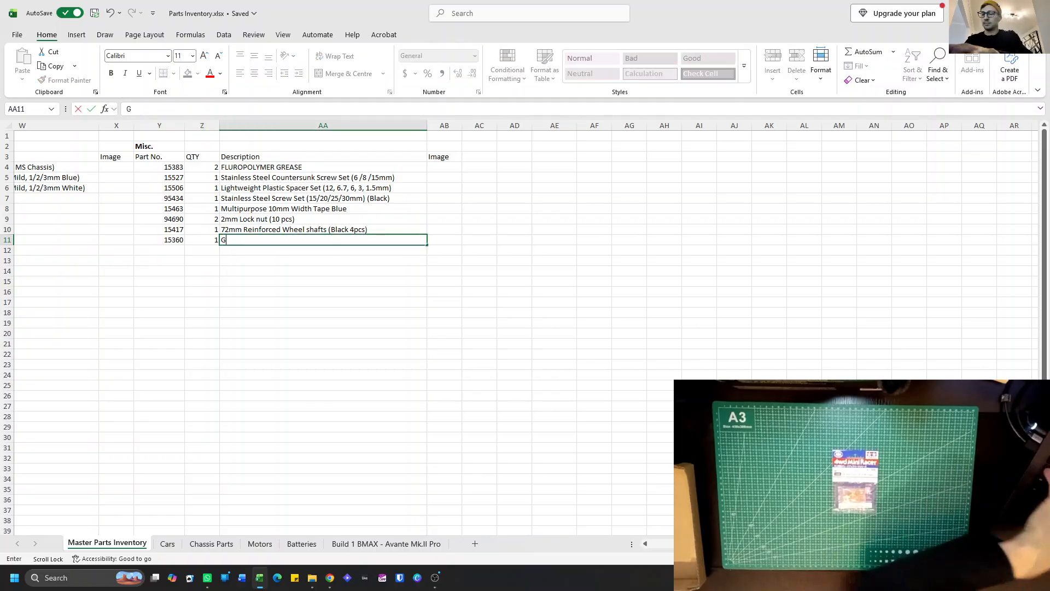
{"action": "type", "text": "old plated"}
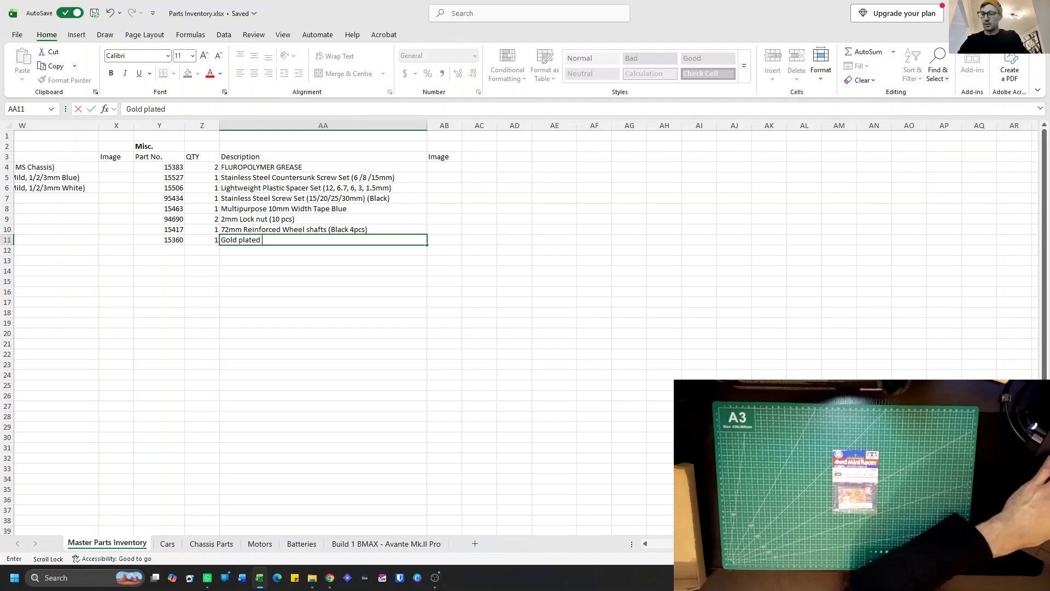
{"action": "type", "text": " terminal set (MS Chassis"}
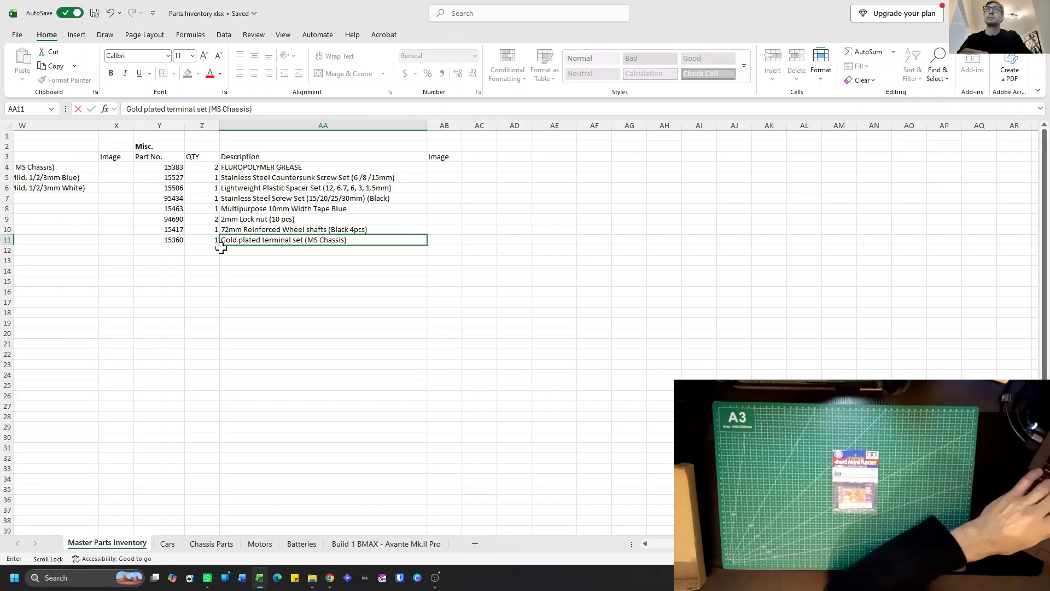
{"action": "key", "text": "Return"}
Copy the part 15360 entry in Y11:AA11 and paste it at B50 on the Build 1 BMAX - Avante Mk.II Pro sheet.
{"action": "left_click", "coordinate": [171, 239]}
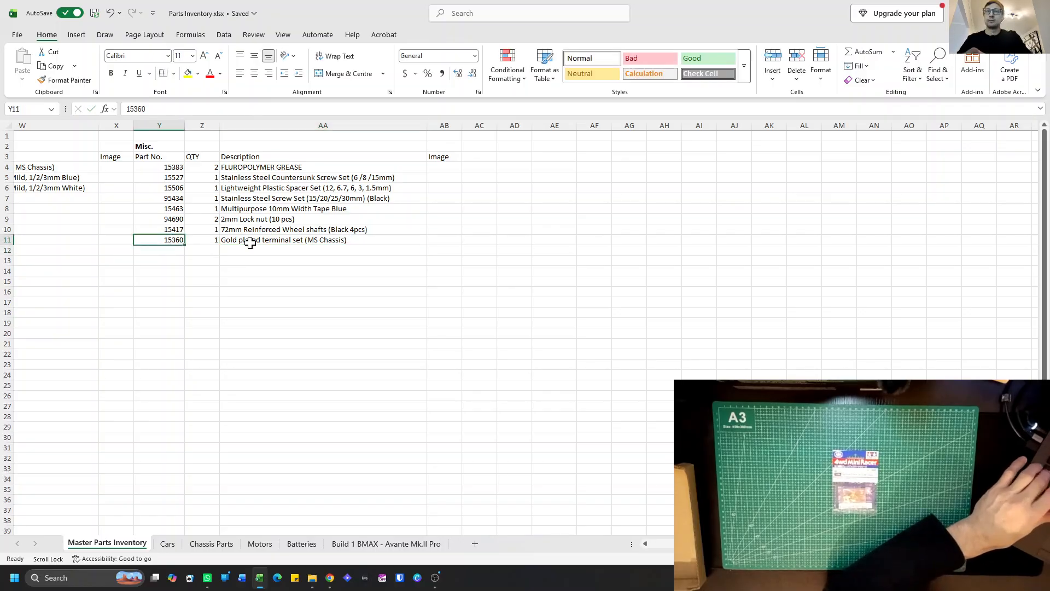
{"action": "left_click_drag", "start_coordinate": [251, 242], "coordinate": [250, 239]}
{"action": "key", "text": "ctrl+c"}
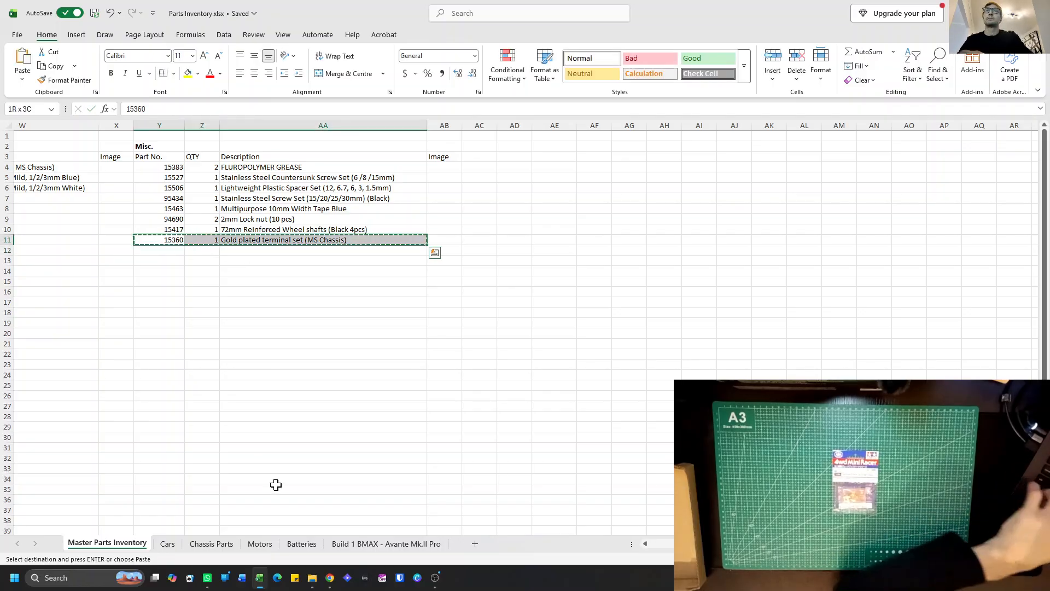
{"action": "left_click", "coordinate": [385, 543]}
{"action": "left_click", "coordinate": [290, 520]}
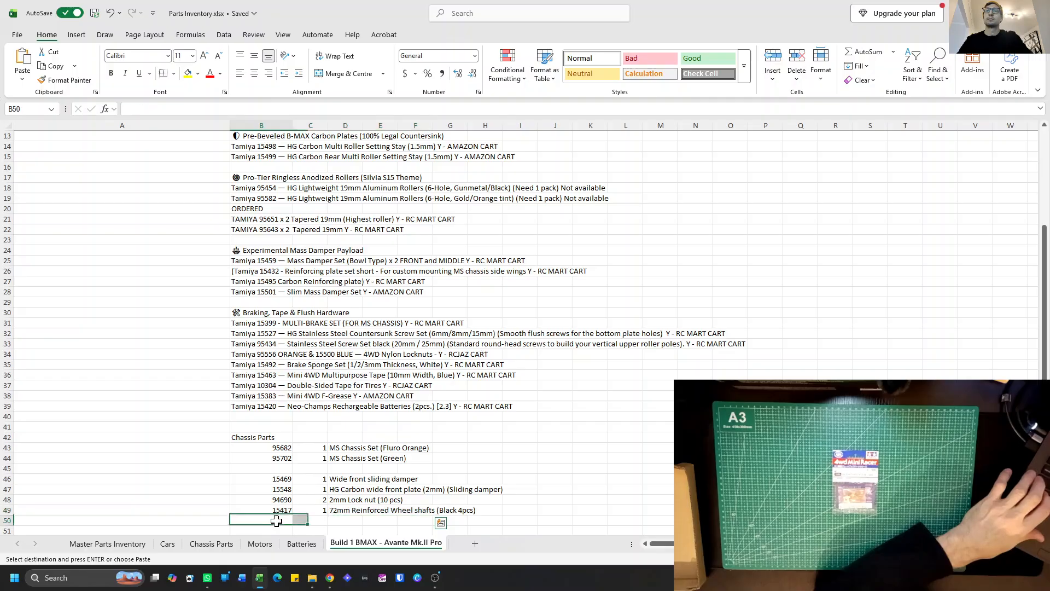
{"action": "key", "text": "ctrl+v"}
{"action": "scroll", "coordinate": [249, 432], "scroll_direction": "down", "scroll_amount": 1}
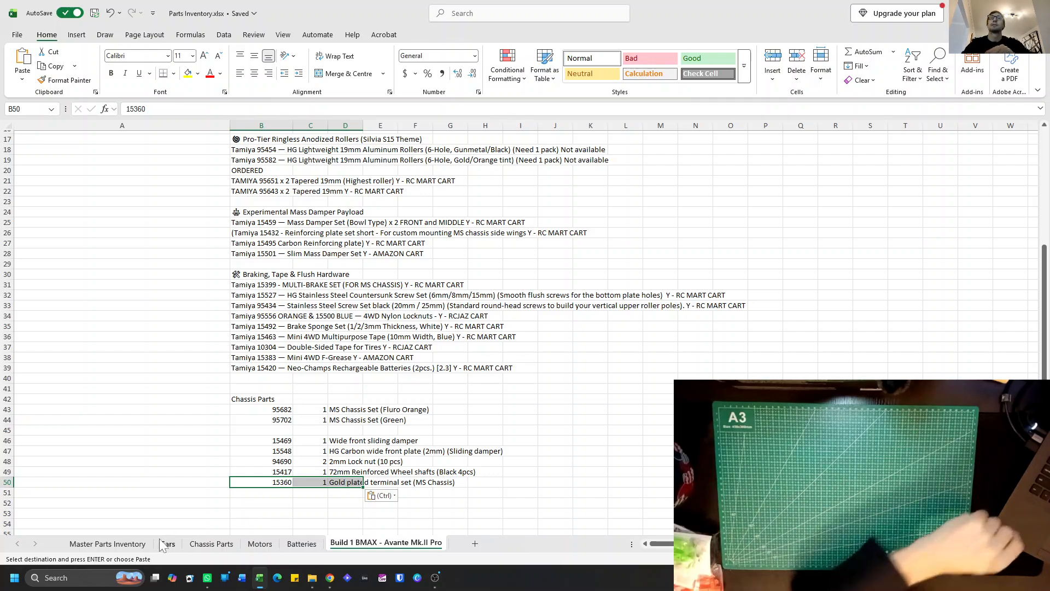
Enter part number 95681 in B6 of the Chassis Parts list on the Master Parts Inventory sheet.
{"action": "left_click", "coordinate": [108, 543]}
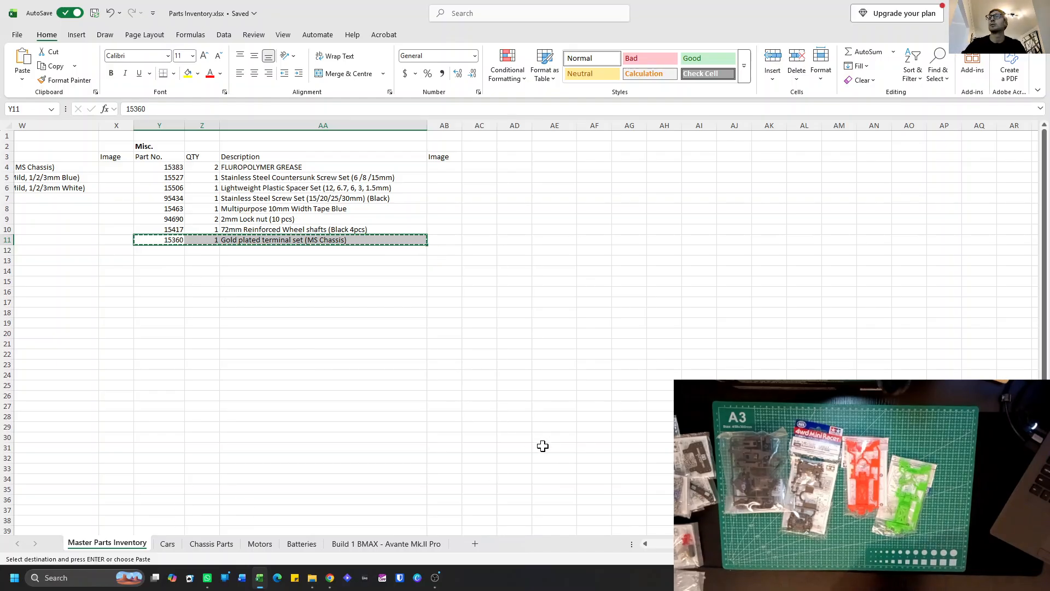
{"action": "scroll", "coordinate": [345, 450], "scroll_direction": "left", "scroll_amount": 5}
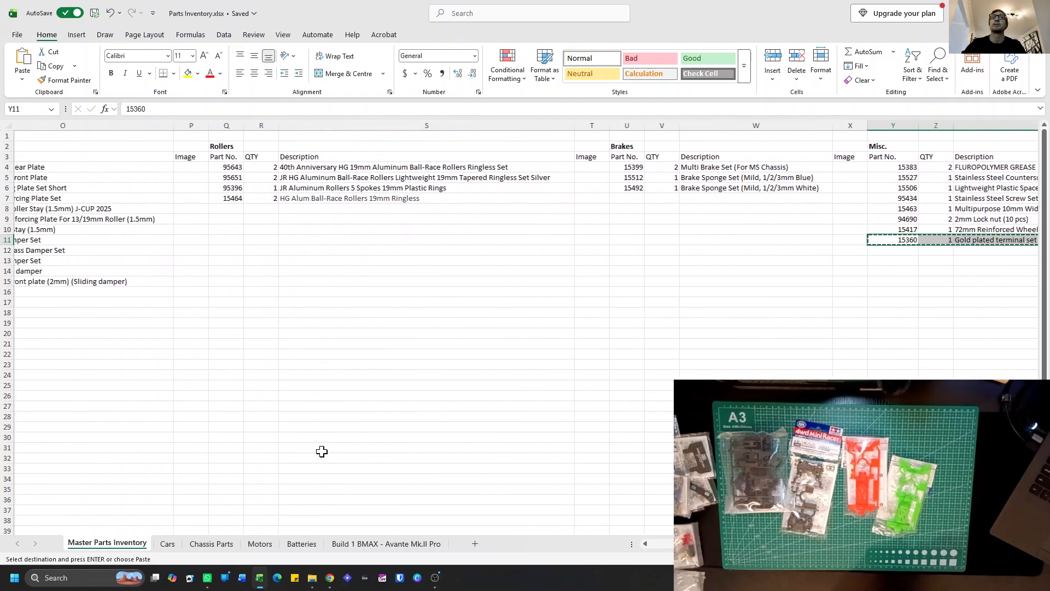
{"action": "scroll", "coordinate": [319, 451], "scroll_direction": "left", "scroll_amount": 5}
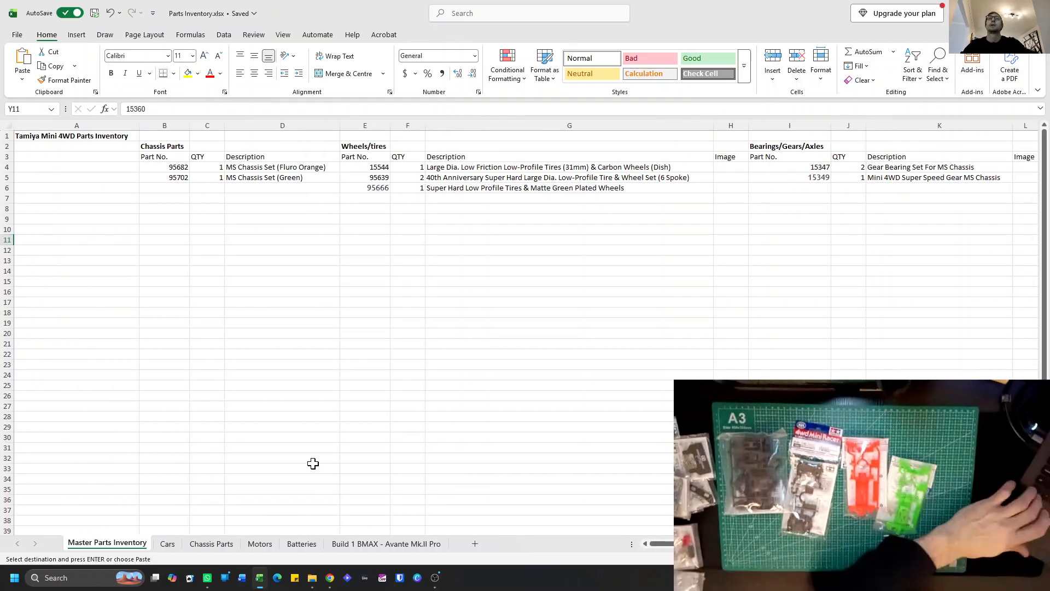
{"action": "left_click", "coordinate": [173, 189]}
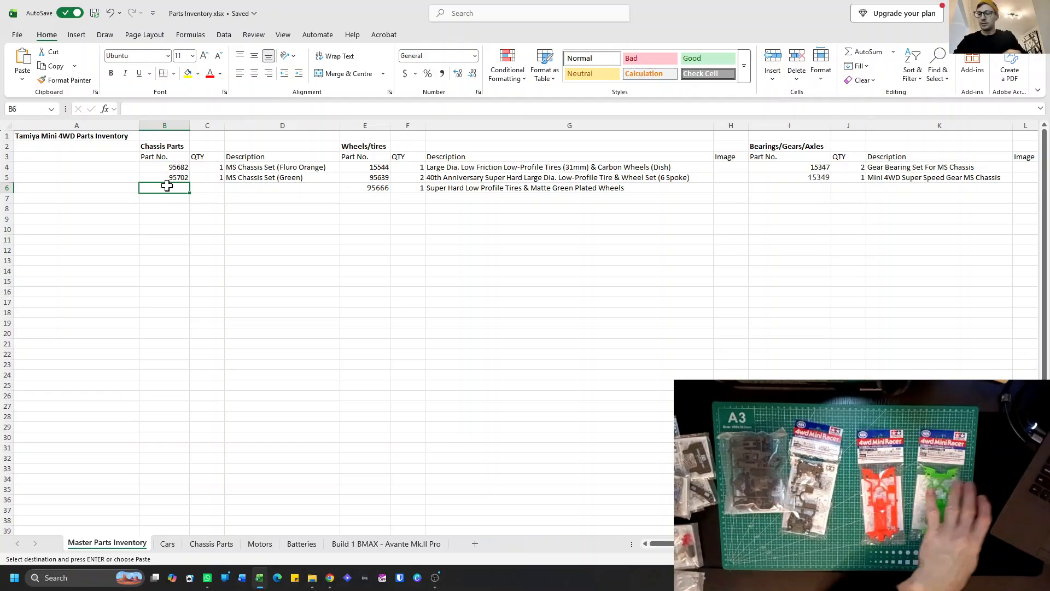
{"action": "type", "text": "95681"}
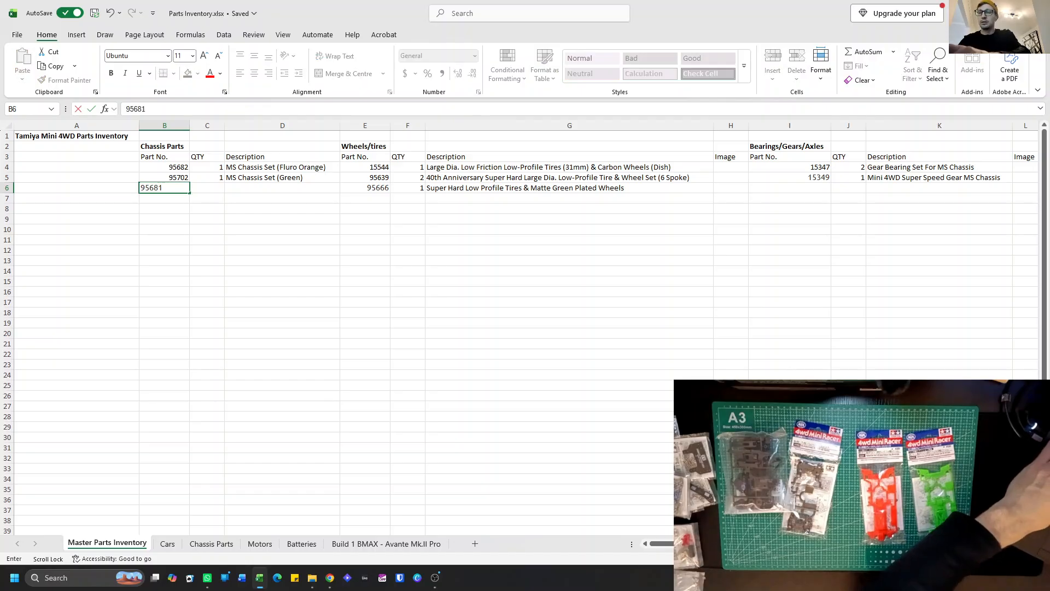
{"action": "scroll", "coordinate": [168, 189], "scroll_direction": "right", "scroll_amount": 3}
{"action": "type", "text": "1"}
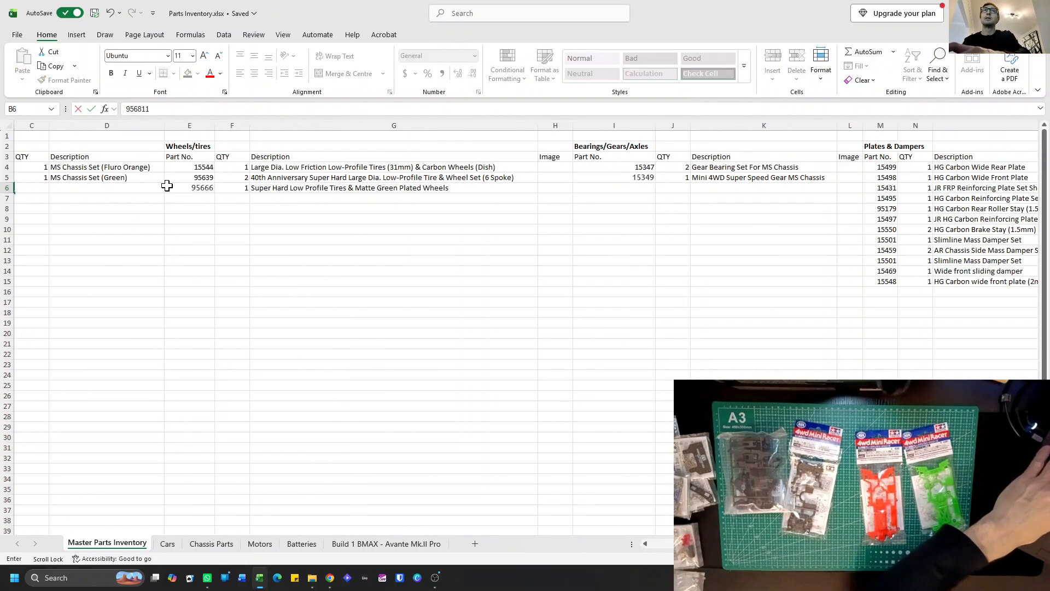
{"action": "scroll", "coordinate": [151, 196], "scroll_direction": "left", "scroll_amount": 3}
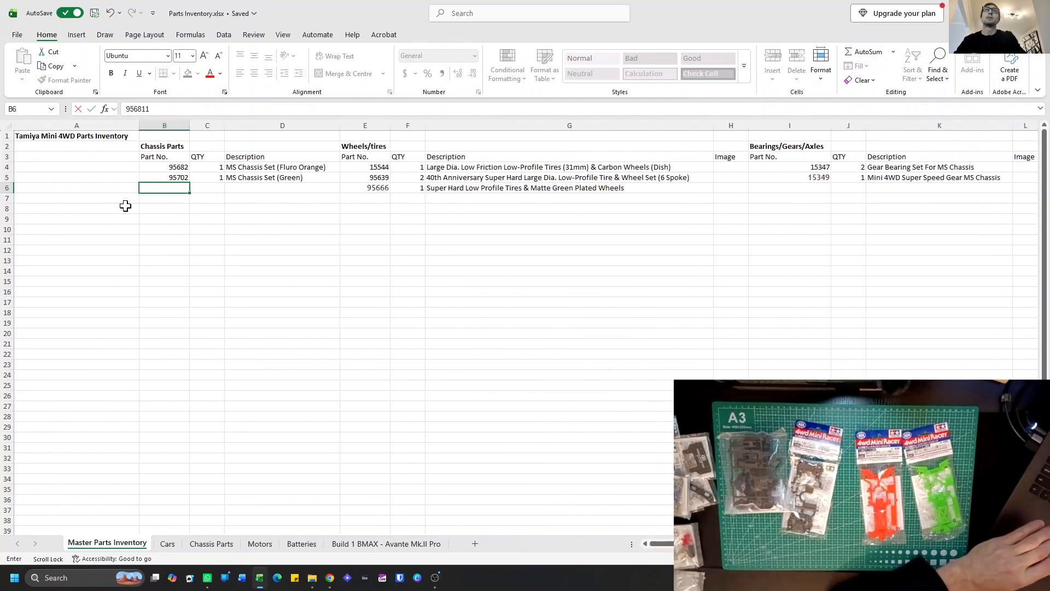
{"action": "key", "text": "BackSpace"}
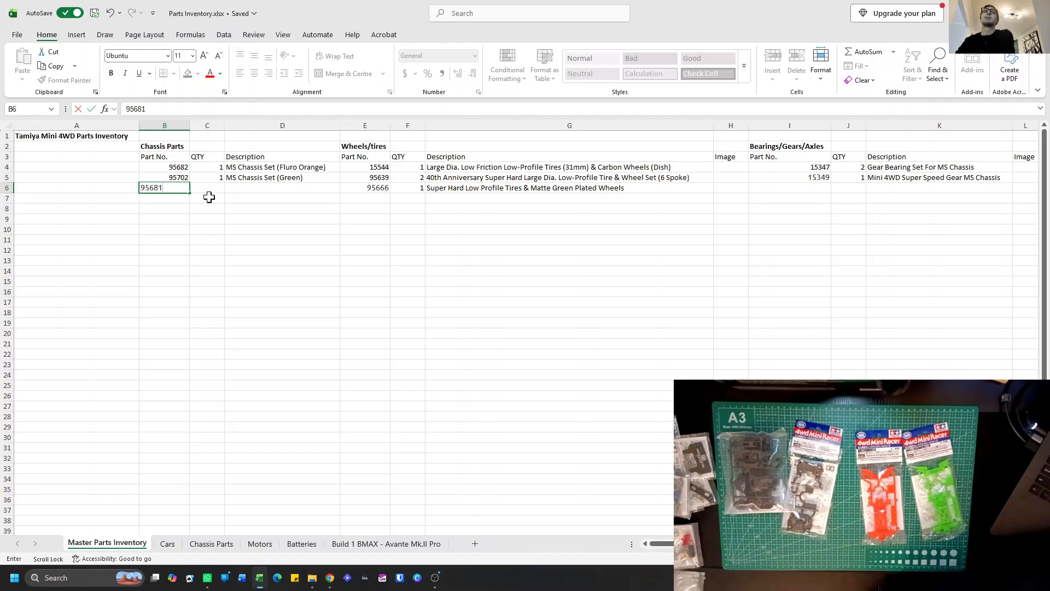
{"action": "key", "text": "Return"}
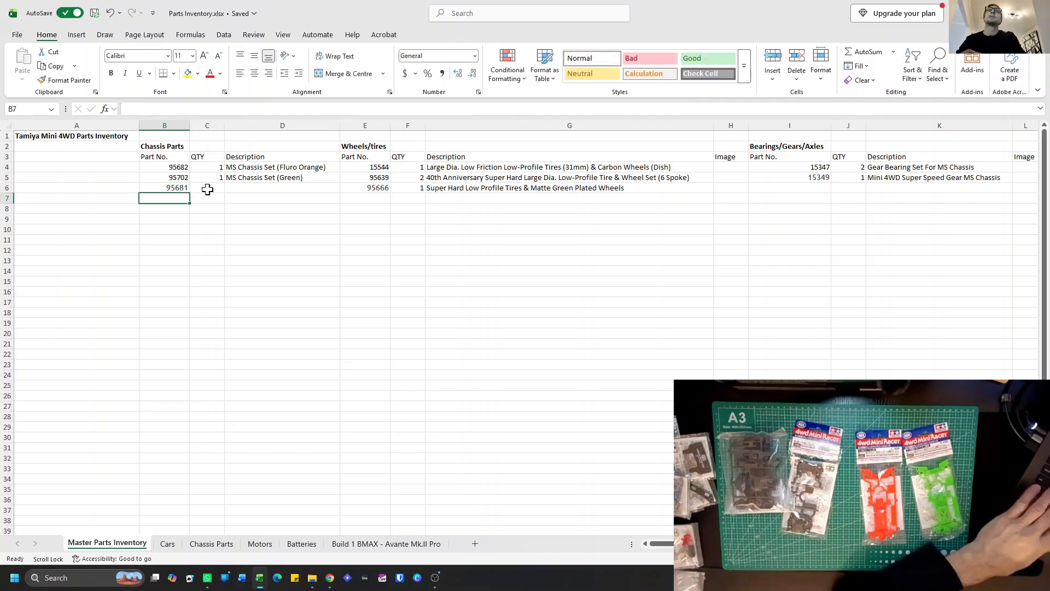
{"action": "left_click", "coordinate": [180, 189]}
{"action": "left_click", "coordinate": [172, 176]}
{"action": "left_click", "coordinate": [169, 190]}
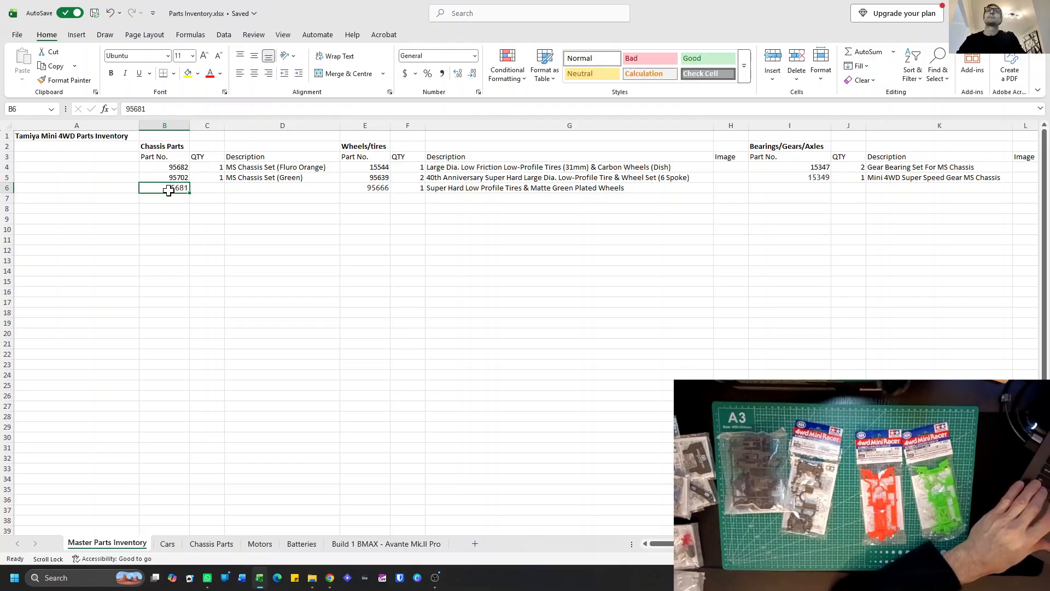
{"action": "left_click", "coordinate": [165, 203]}
{"action": "left_click", "coordinate": [168, 189]}
{"action": "left_click", "coordinate": [168, 56]}
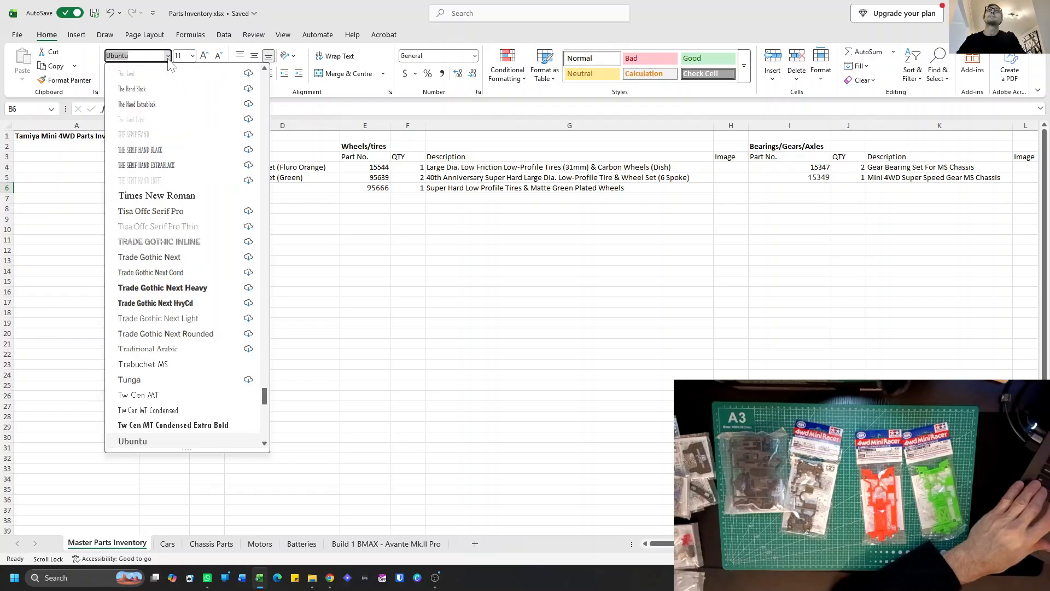
{"action": "left_click", "coordinate": [99, 185]}
Copy the cell formatting of B5 onto B6 and enter quantity 1 for part 95681 in C6.
{"action": "left_click", "coordinate": [161, 175]}
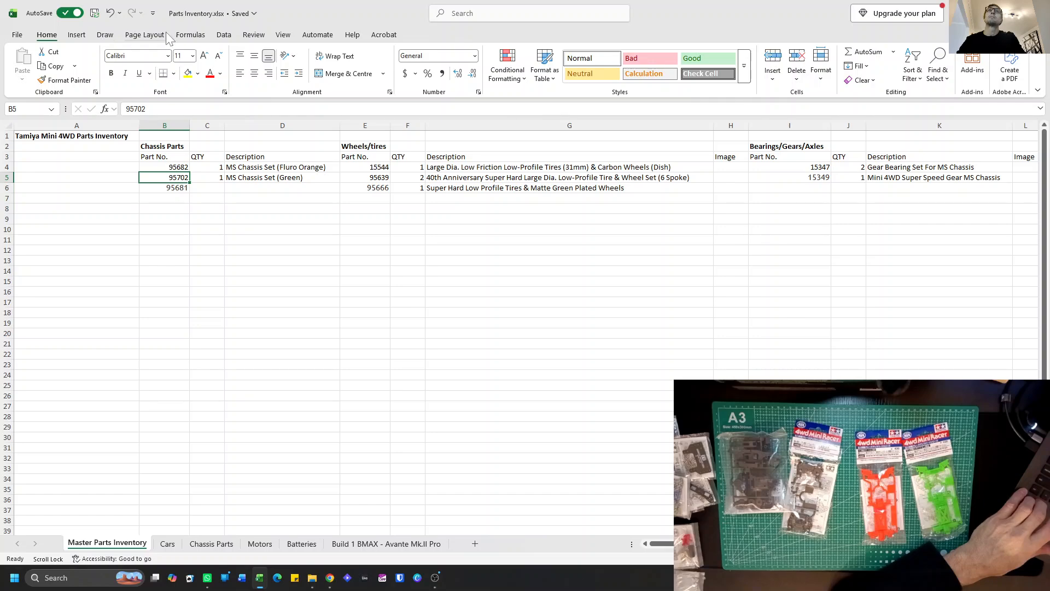
{"action": "left_click", "coordinate": [87, 82]}
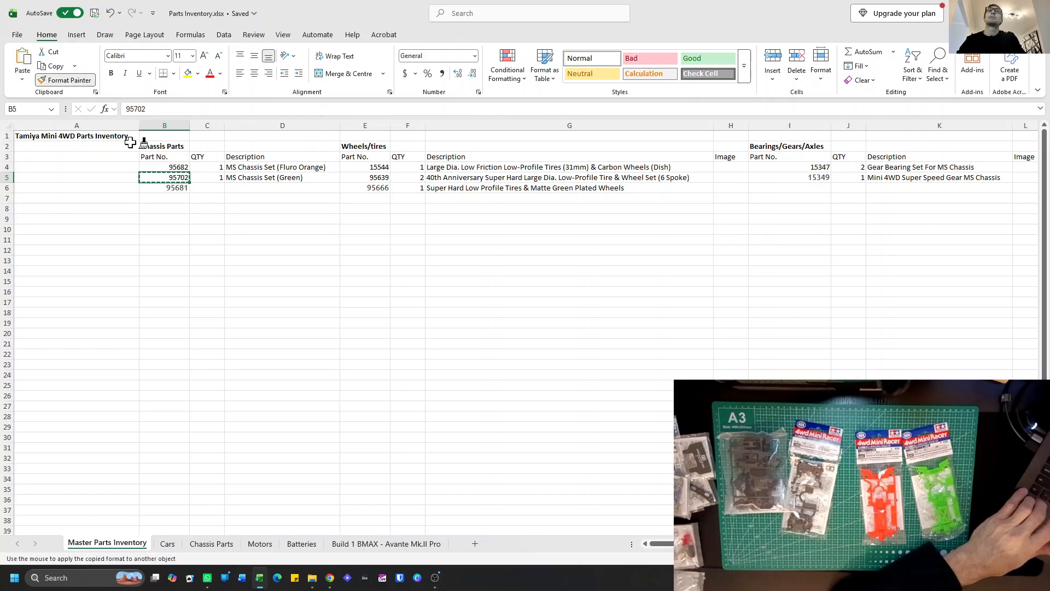
{"action": "left_click", "coordinate": [168, 188]}
{"action": "left_click", "coordinate": [170, 208]}
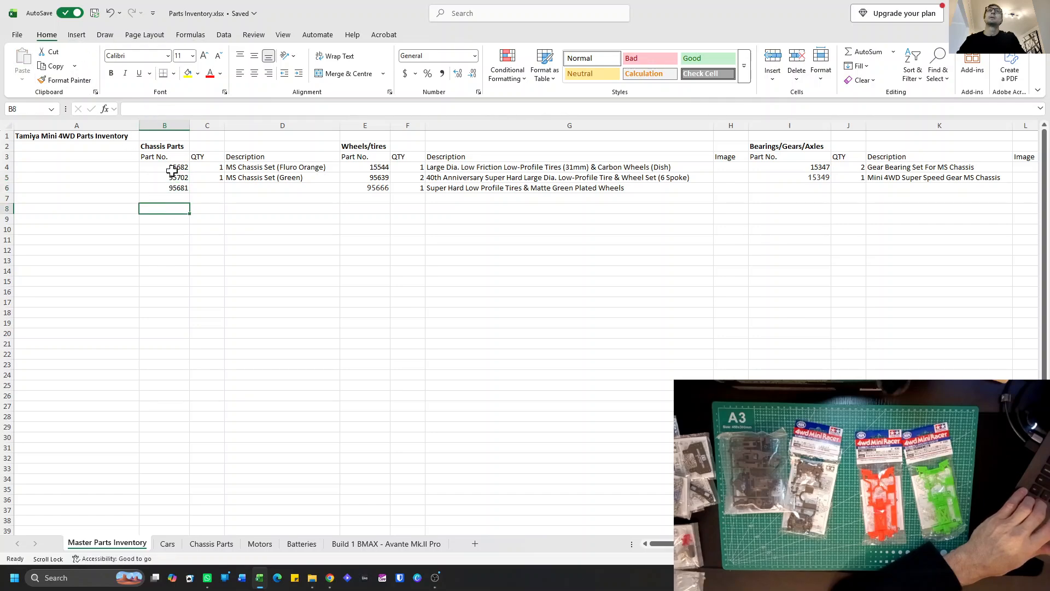
{"action": "left_click", "coordinate": [210, 187]}
{"action": "type", "text": "1"}
Describe part 95681 in D6 as "Reinforced gear cover Fluro Orange (MS Chassis)" and auto-fit column D to its contents.
{"action": "left_click", "coordinate": [235, 189]}
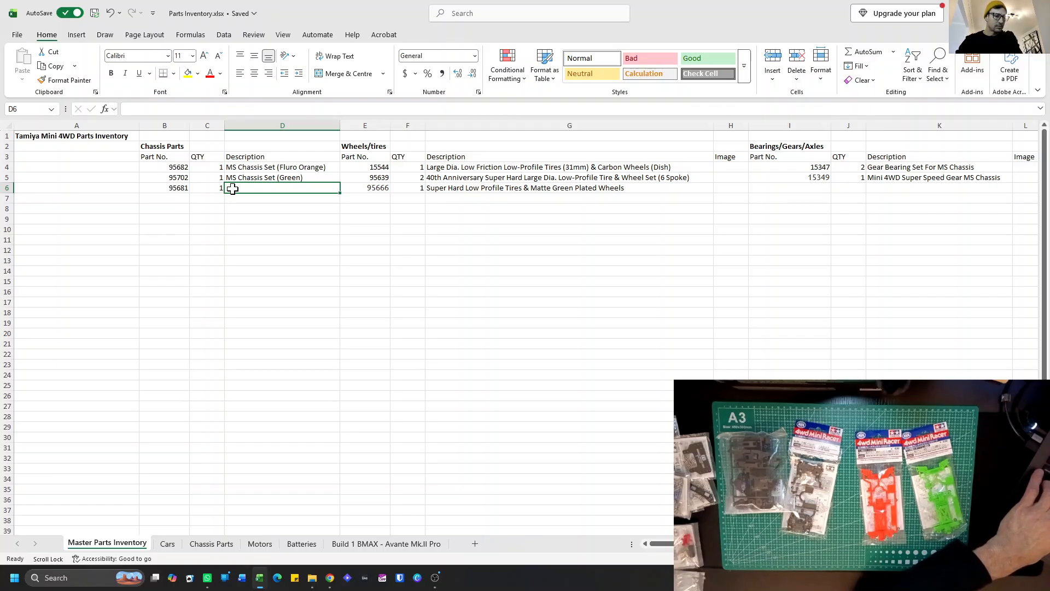
{"action": "type", "text": "Reinfor"}
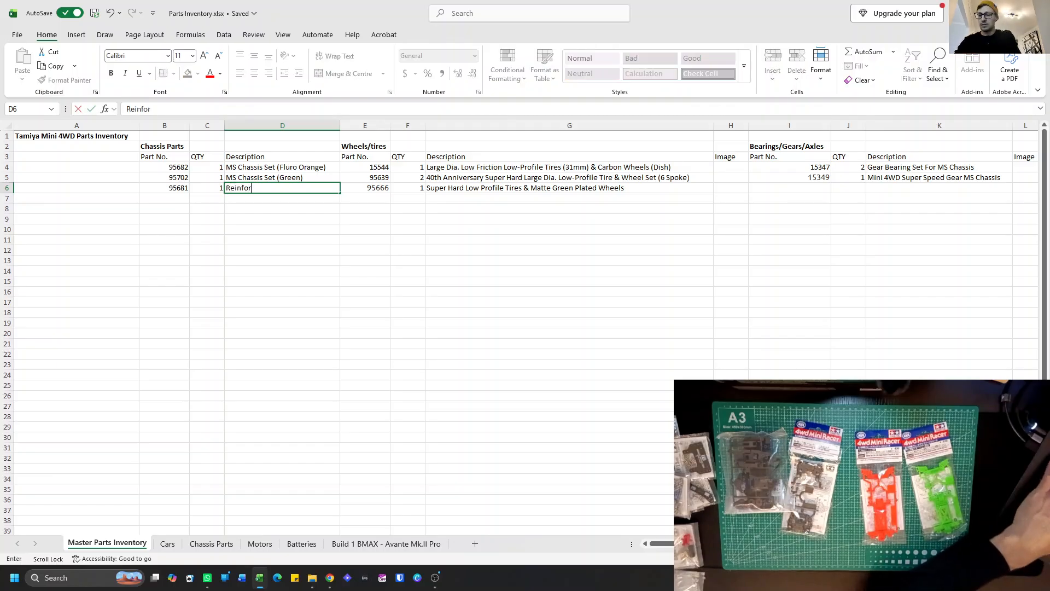
{"action": "type", "text": "ced gear cover"}
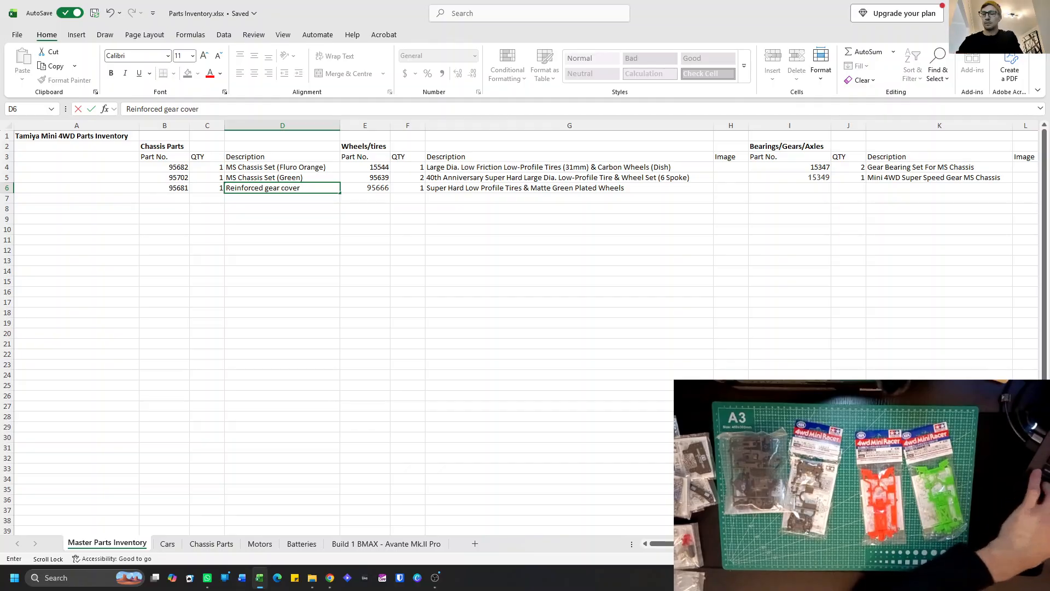
{"action": "type", "text": "Fluro O"}
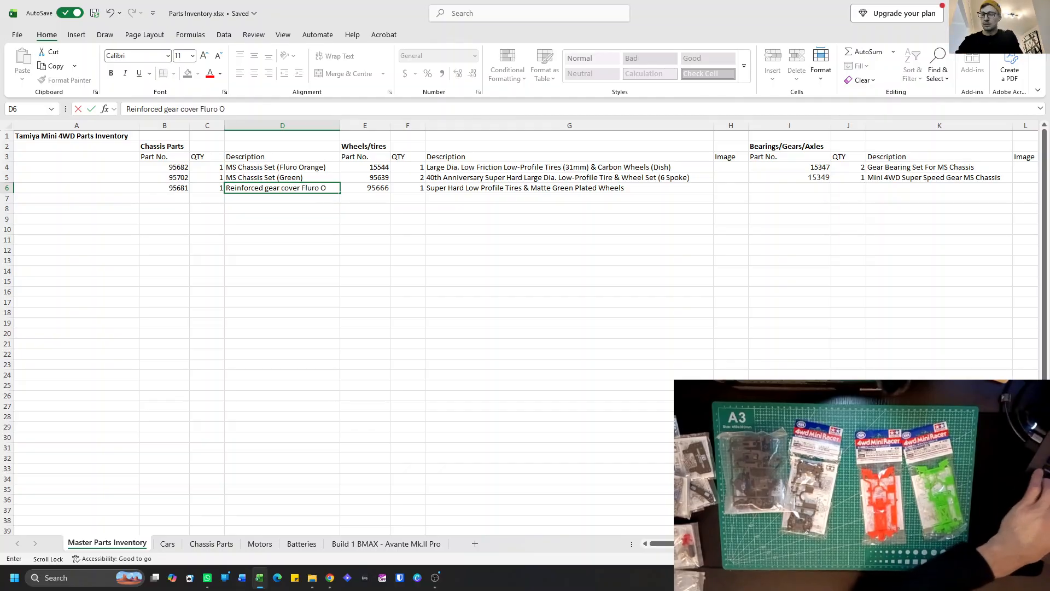
{"action": "type", "text": "rn"}
{"action": "key", "text": "BackSpace"}
{"action": "type", "text": "a"}
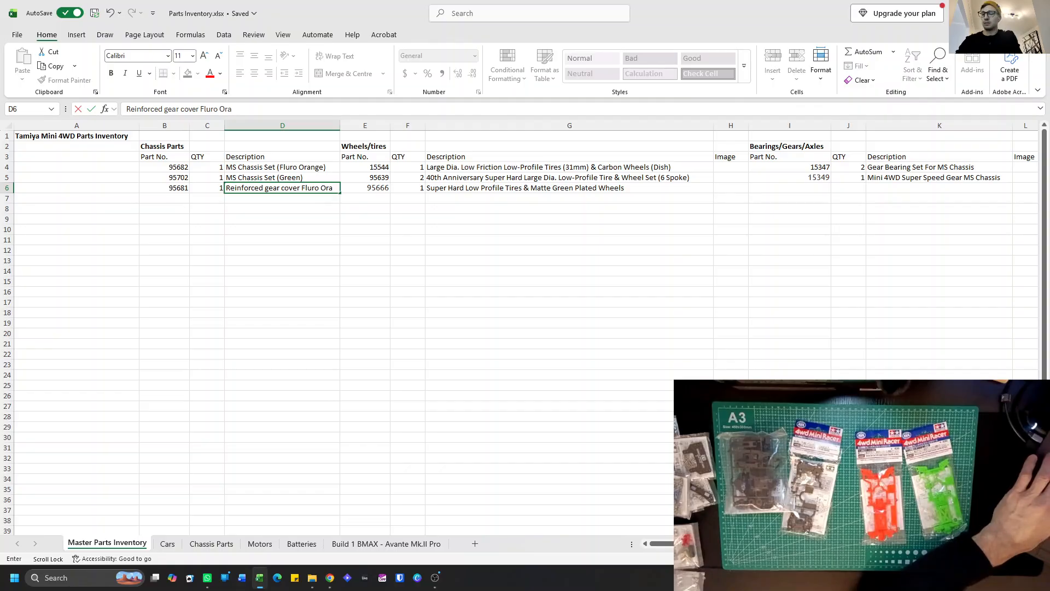
{"action": "type", "text": "nge (MS "}
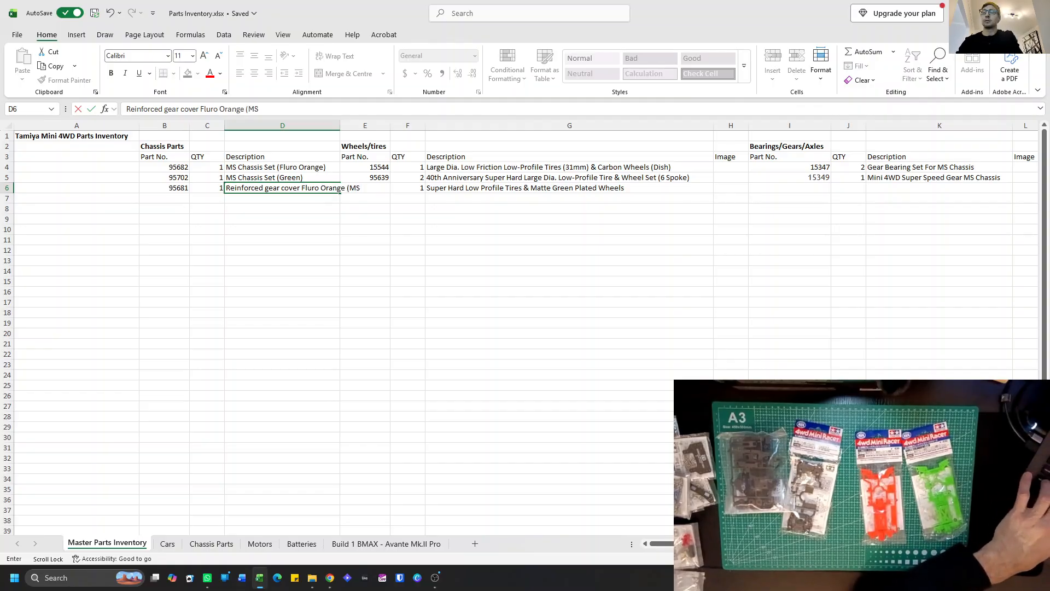
{"action": "type", "text": "Chassis"}
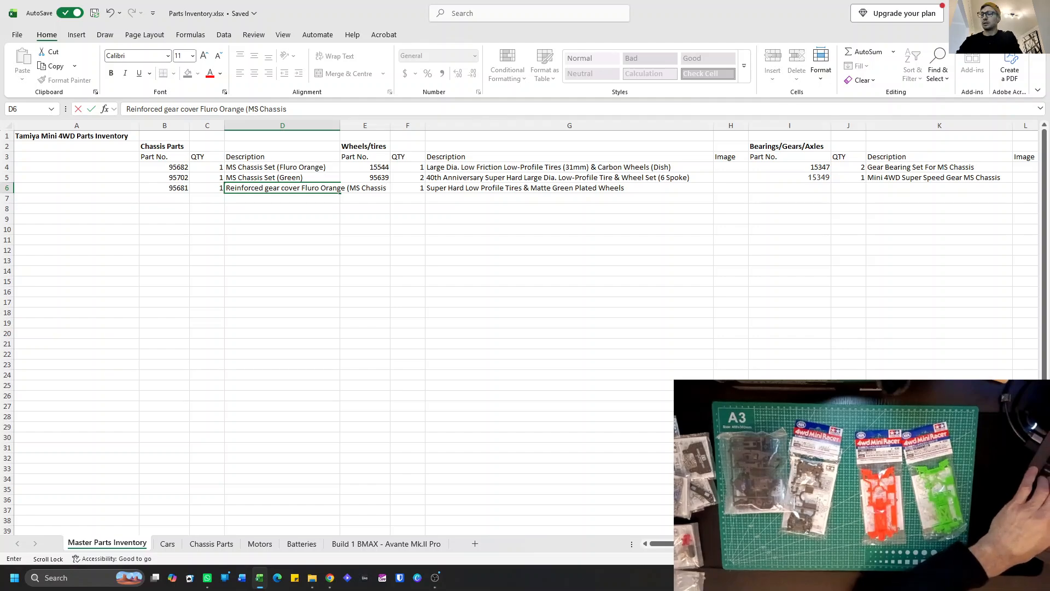
{"action": "type", "text": ")"}
{"action": "key", "text": "Return"}
{"action": "left_click_drag", "start_coordinate": [341, 129], "coordinate": [340, 130]}
{"action": "double_click", "coordinate": [341, 130]}
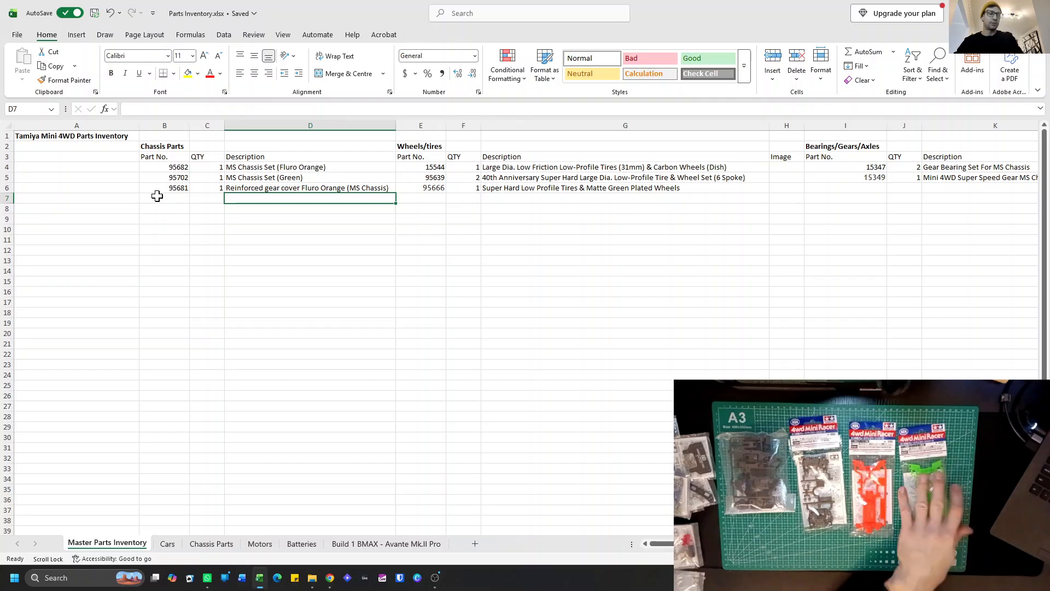
Enter part number 95437 in B7 with quantity 1 in C7 of the Chassis Parts list.
{"action": "left_click", "coordinate": [175, 197]}
{"action": "type", "text": "9"}
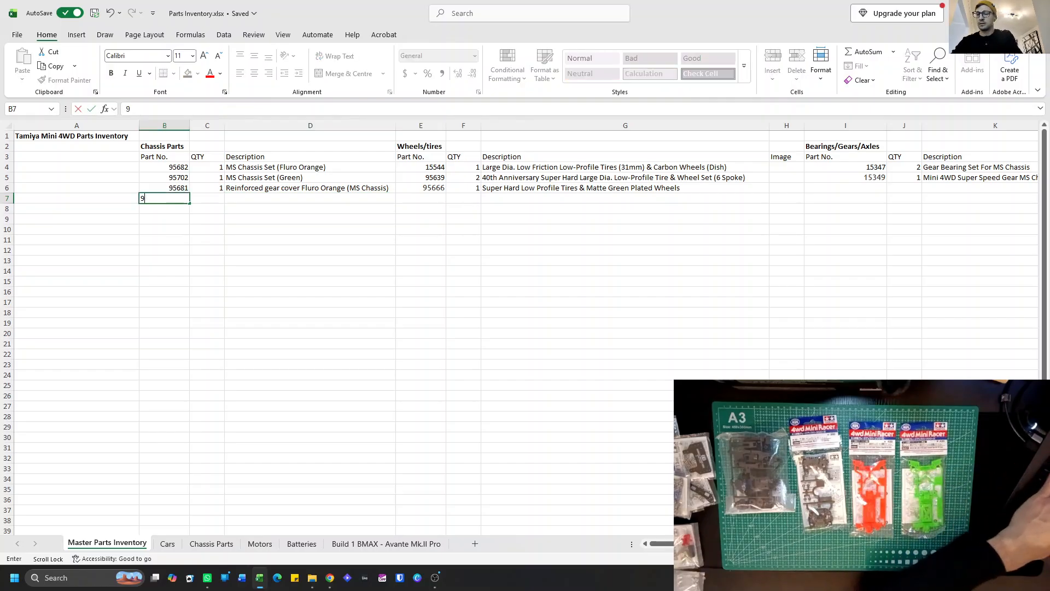
{"action": "type", "text": "54371"}
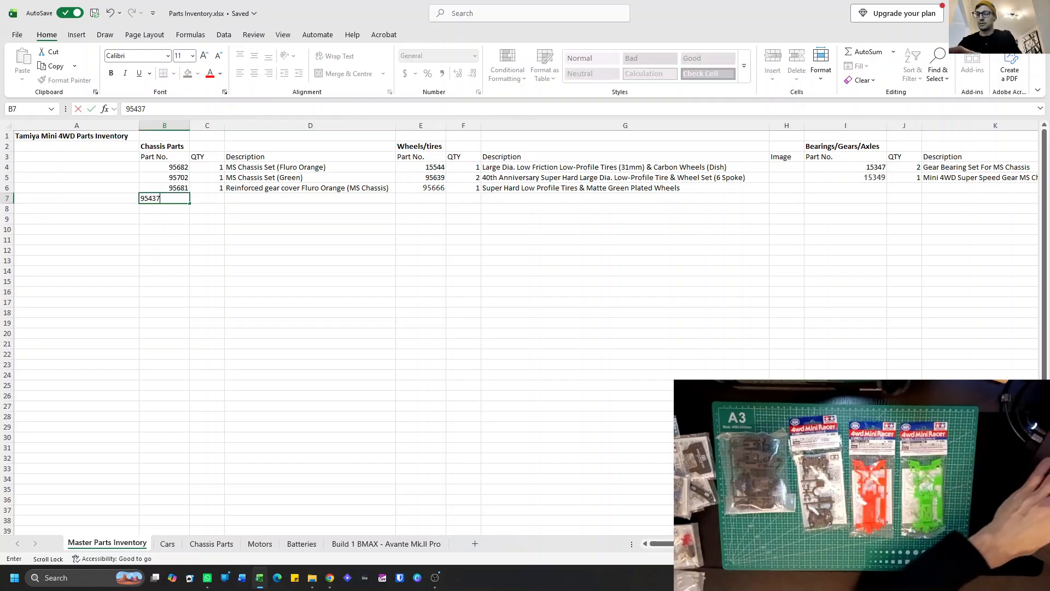
{"action": "scroll", "coordinate": [171, 200], "scroll_direction": "right", "scroll_amount": 5}
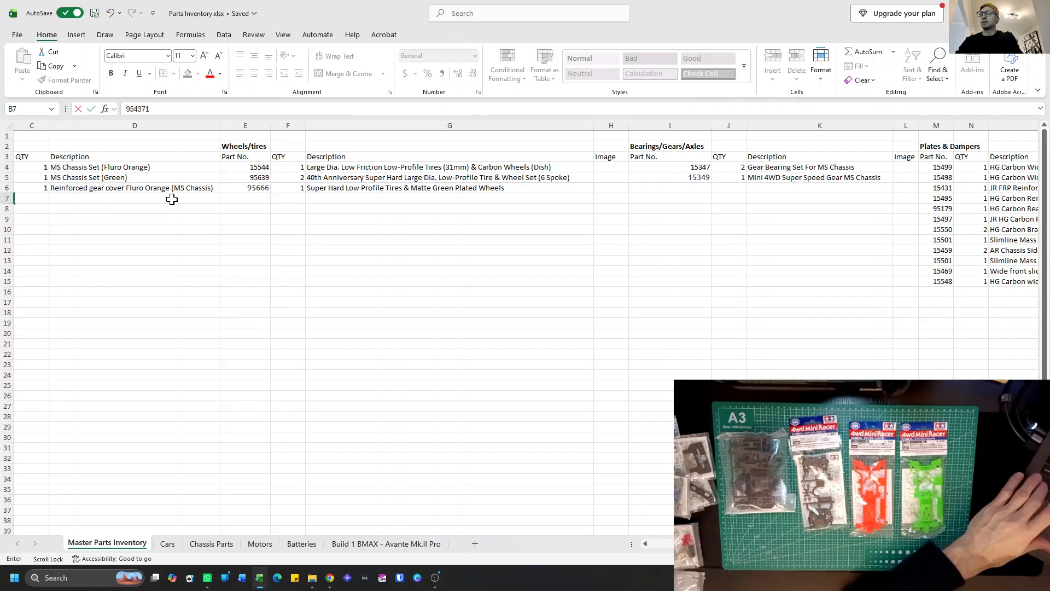
{"action": "scroll", "coordinate": [172, 199], "scroll_direction": "left", "scroll_amount": 3}
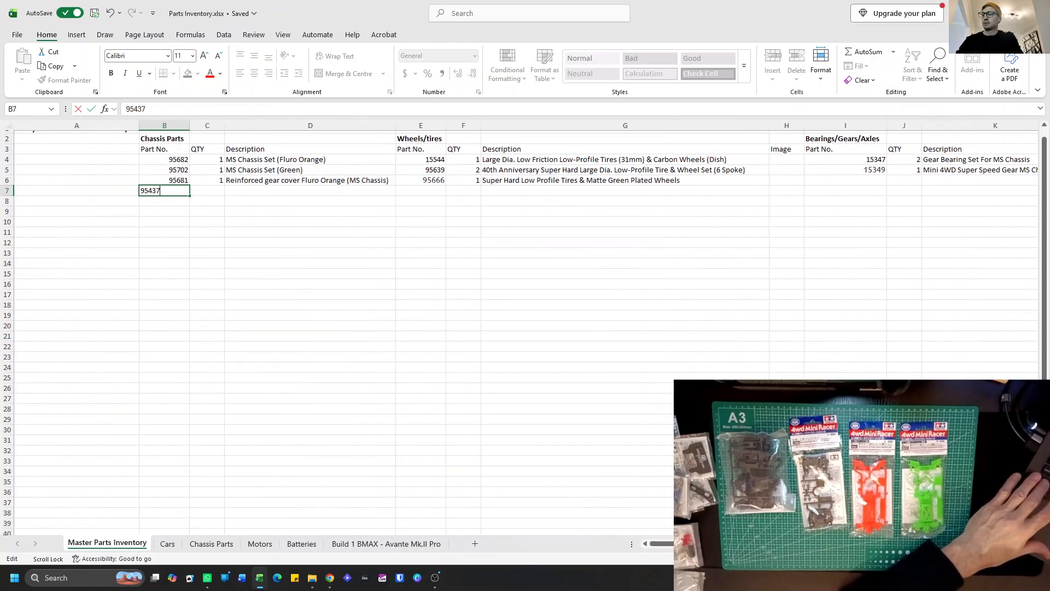
{"action": "key", "text": "Return"}
{"action": "left_click", "coordinate": [203, 190]}
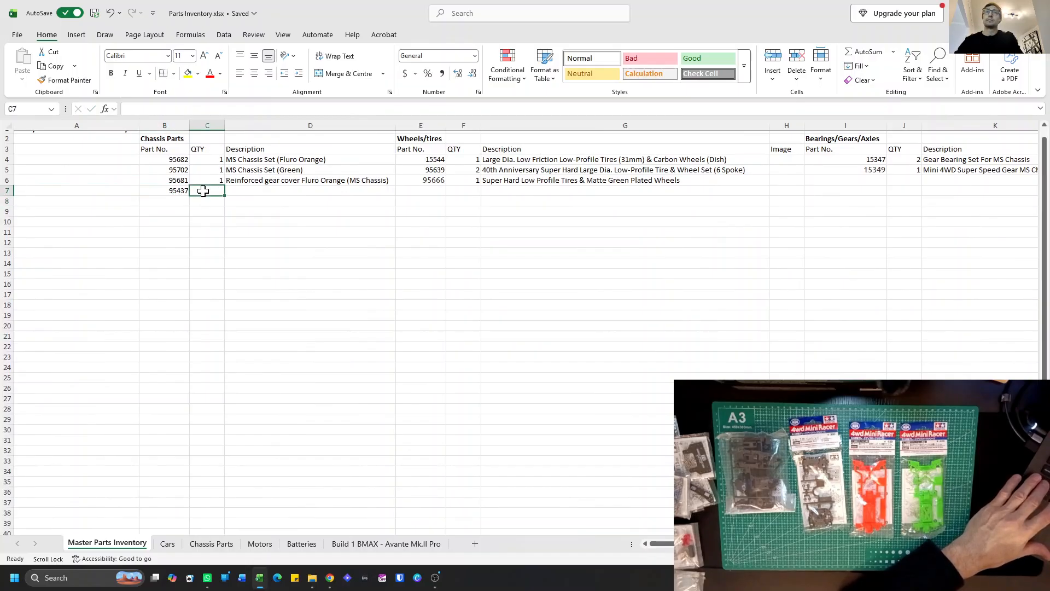
{"action": "type", "text": "1"}
Copy the description from D6 to D7 and replace Orange so it reads "Reinforced gear cover Fluro Green (MS Chassis)".
{"action": "left_click", "coordinate": [234, 189]}
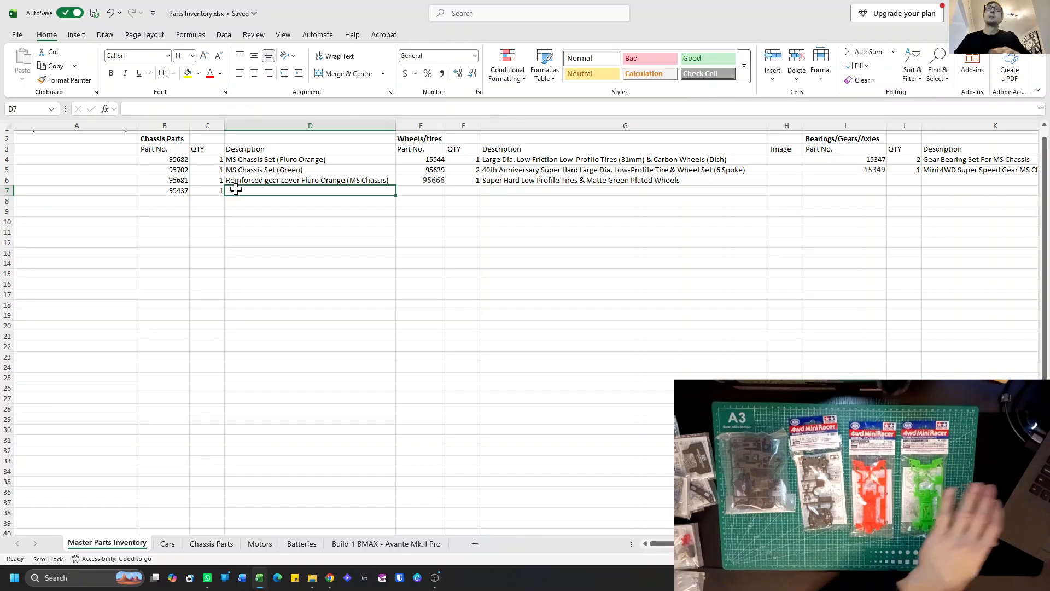
{"action": "left_click", "coordinate": [242, 170]}
{"action": "left_click", "coordinate": [243, 179]}
{"action": "key", "text": "ctrl+c"}
{"action": "left_click", "coordinate": [244, 191]}
{"action": "key", "text": "ctrl+v"}
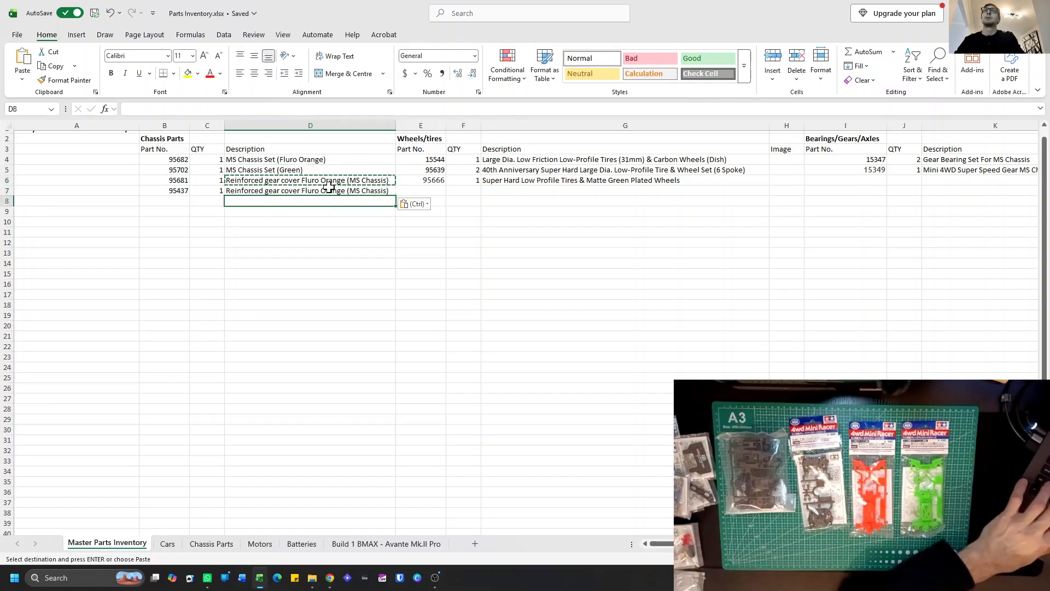
{"action": "double_click", "coordinate": [338, 191]}
{"action": "left_click_drag", "start_coordinate": [345, 191], "coordinate": [321, 191]}
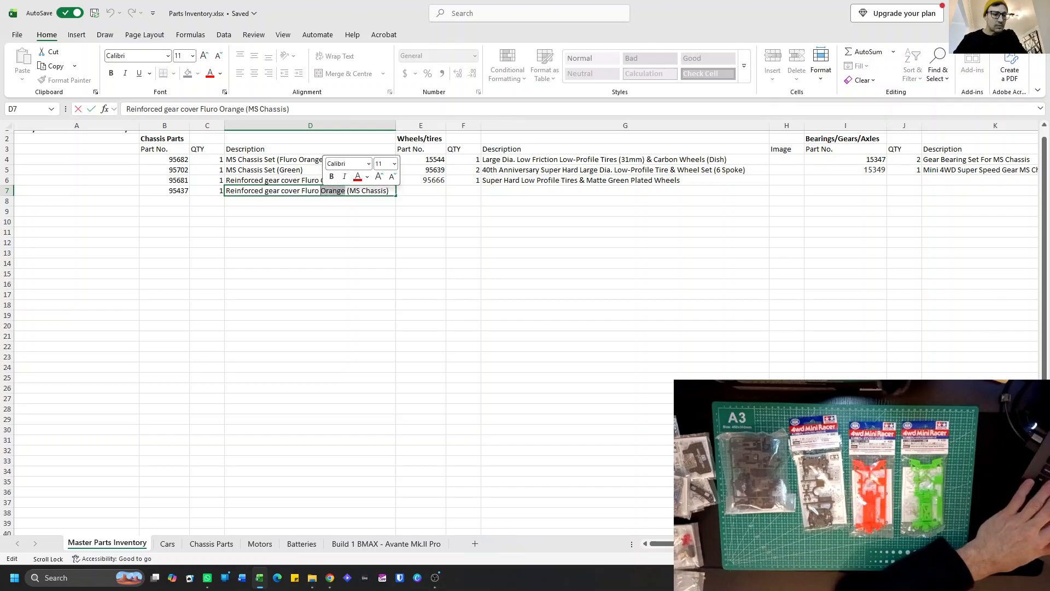
{"action": "type", "text": "Green"}
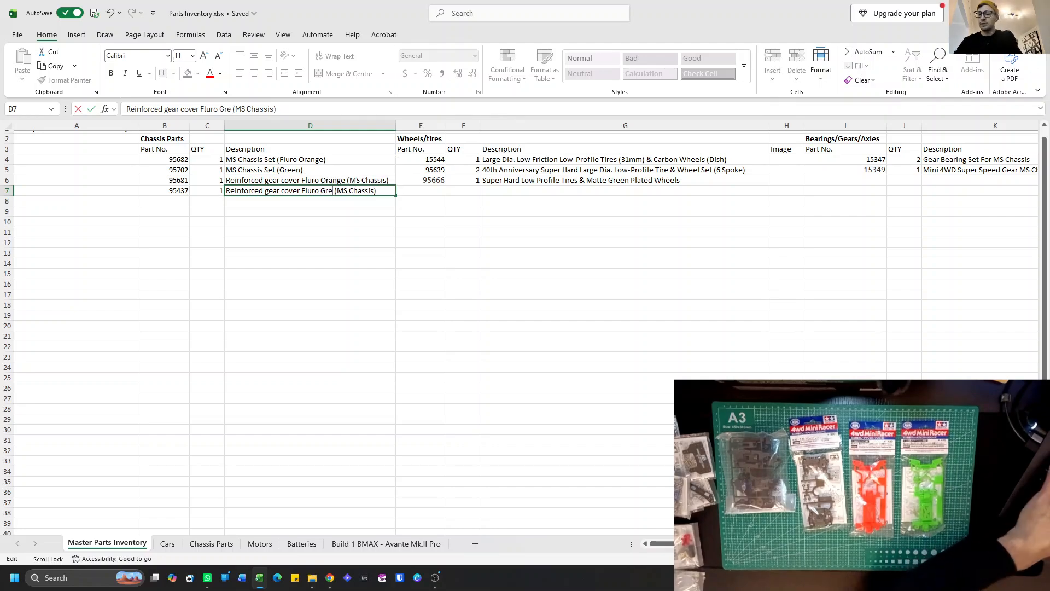
{"action": "left_click", "coordinate": [256, 203]}
Enter part number 15382 in B8 with quantity 1 in C8 of the Chassis Parts list.
{"action": "left_click", "coordinate": [179, 202]}
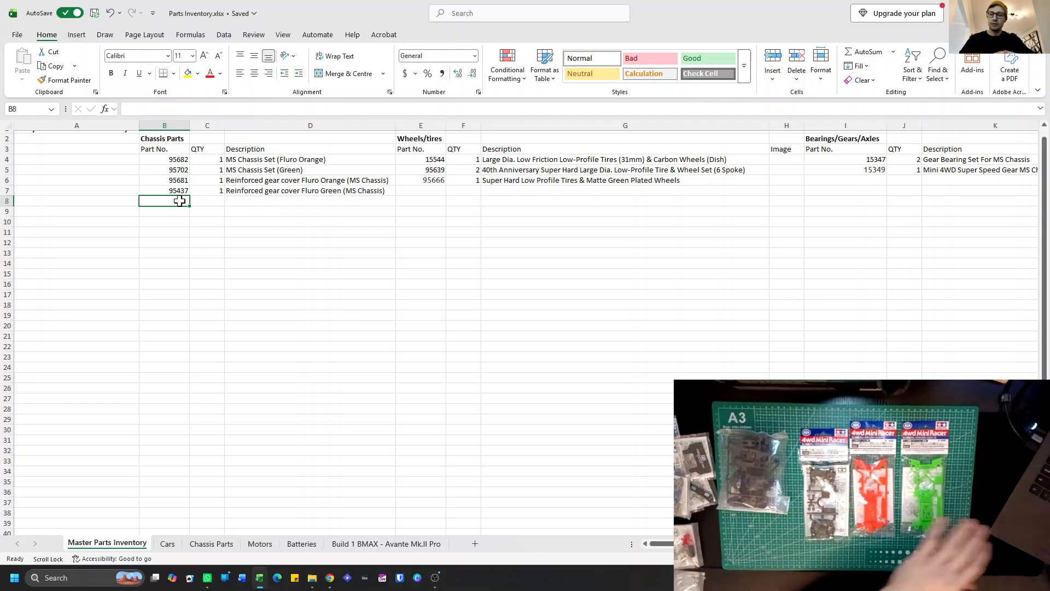
{"action": "type", "text": "15"}
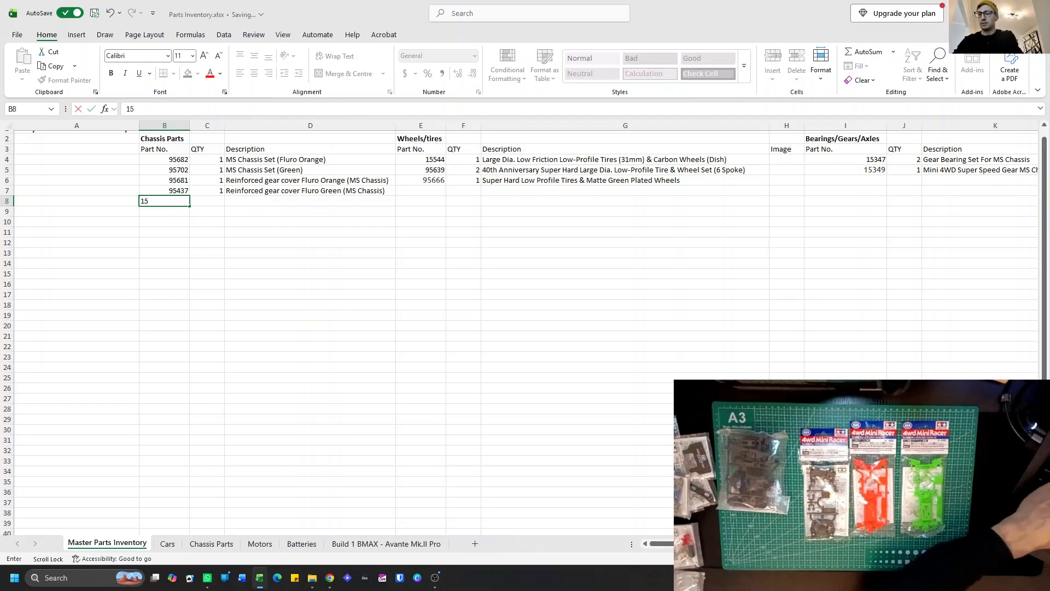
{"action": "type", "text": "382"}
{"action": "scroll", "coordinate": [180, 201], "scroll_direction": "right", "scroll_amount": 1}
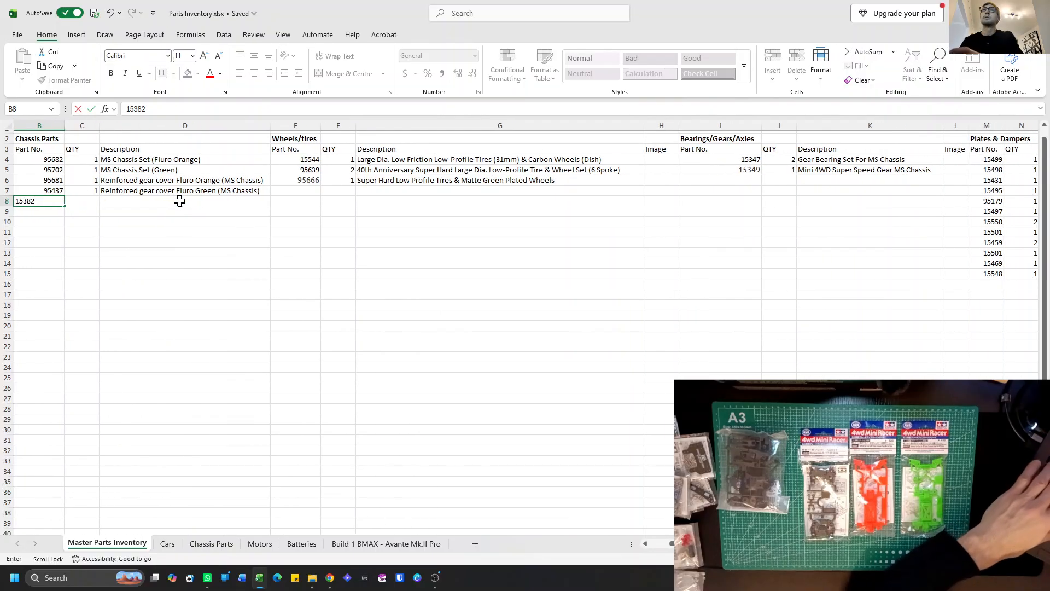
{"action": "left_click", "coordinate": [93, 202]}
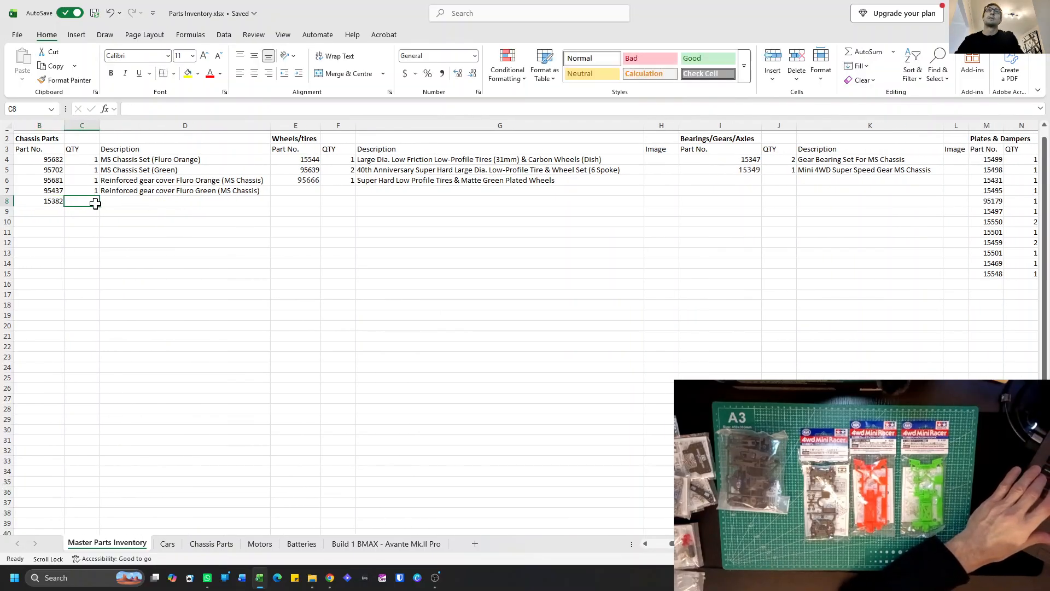
{"action": "type", "text": "1"}
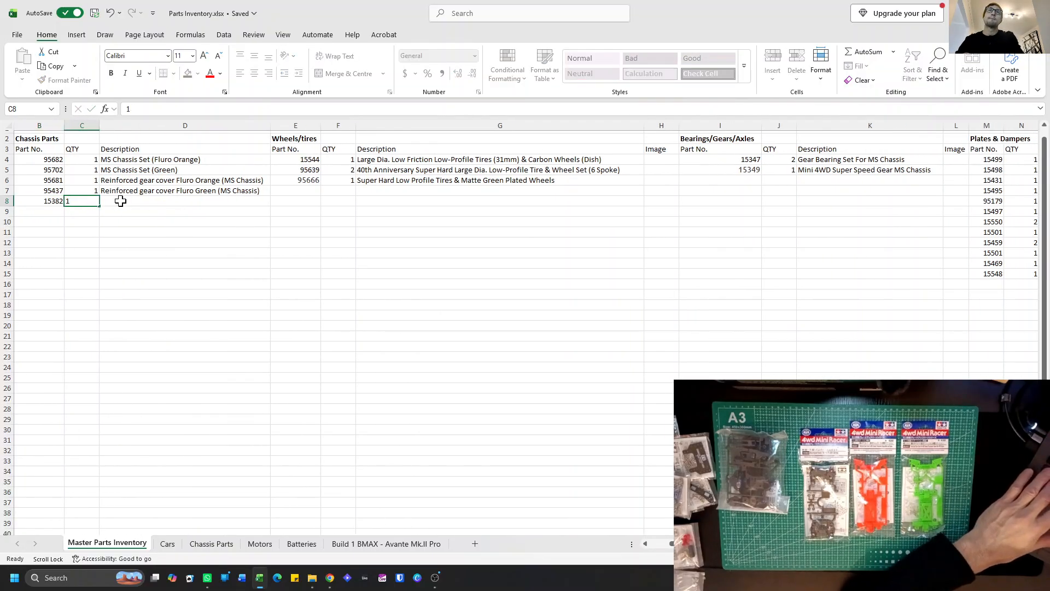
Describe part 15382 in D8 as "Bumperless N-03/T-03 Units (MS Chassis)".
{"action": "left_click", "coordinate": [120, 201]}
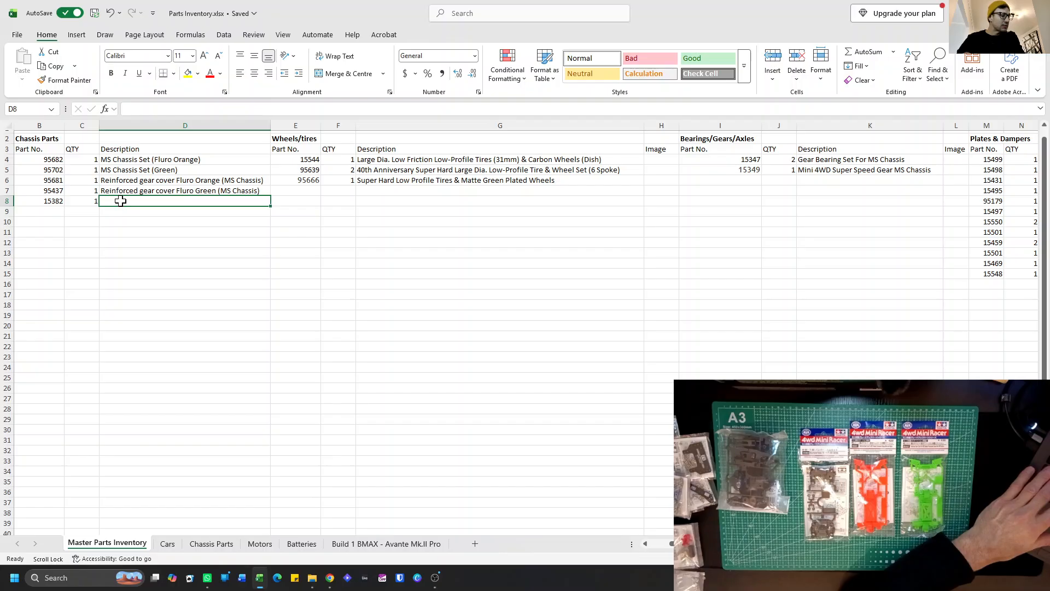
{"action": "type", "text": "Bum"}
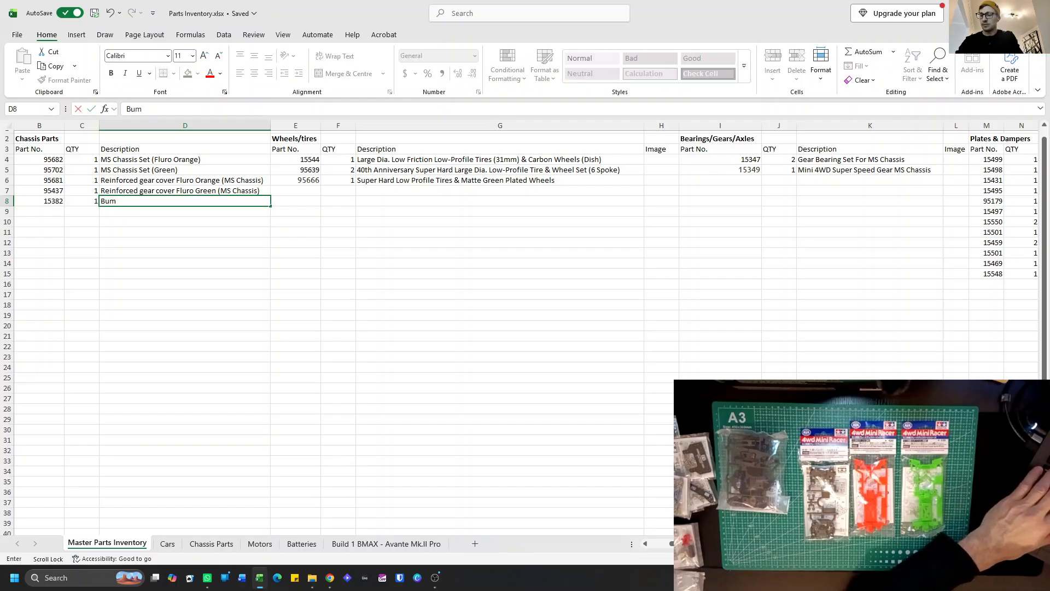
{"action": "type", "text": "perless"}
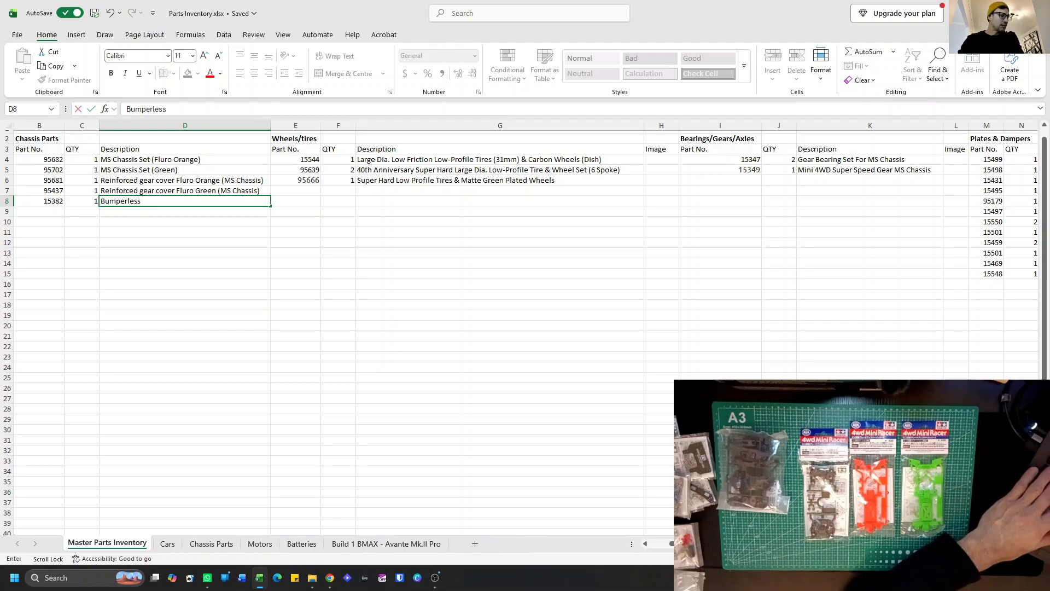
{"action": "type", "text": "N-03"}
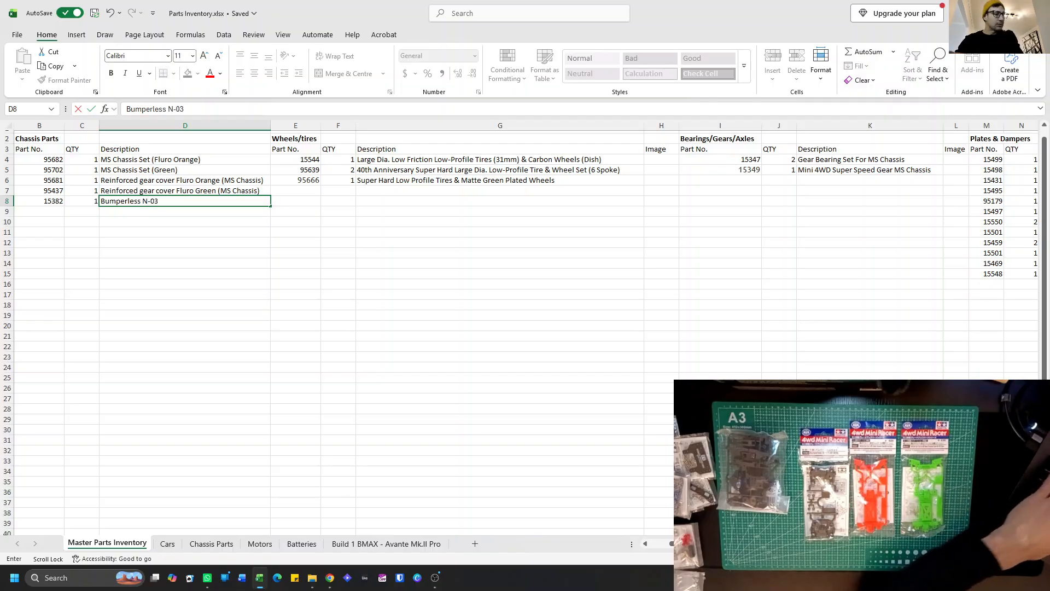
{"action": "type", "text": "/T-03 Uni"}
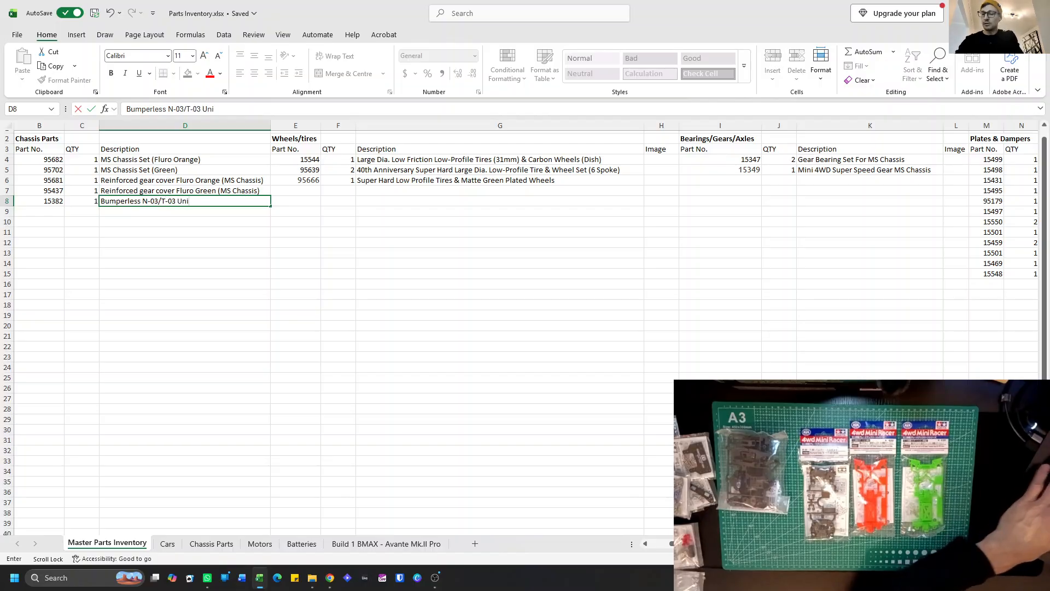
{"action": "type", "text": "ts (MS Chassis"}
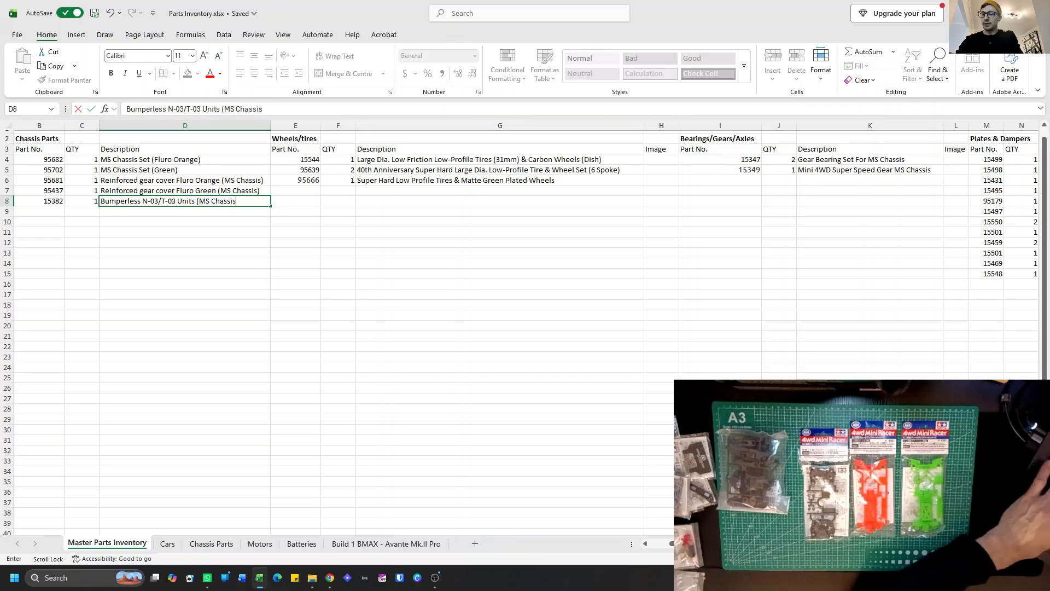
{"action": "type", "text": ")"}
{"action": "key", "text": "Return"}
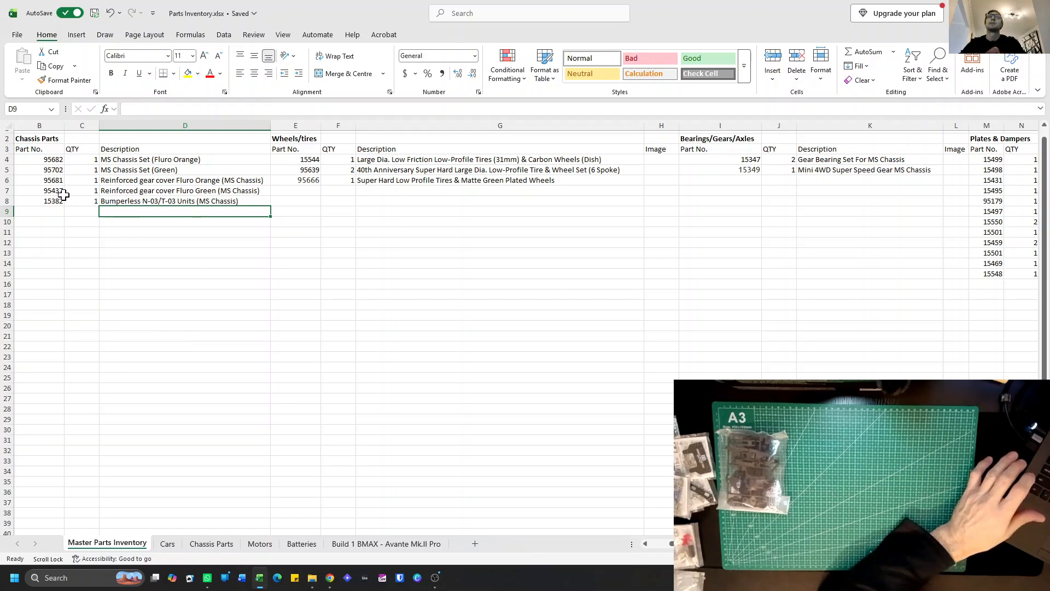
{"action": "scroll", "coordinate": [61, 194], "scroll_direction": "left", "scroll_amount": 2}
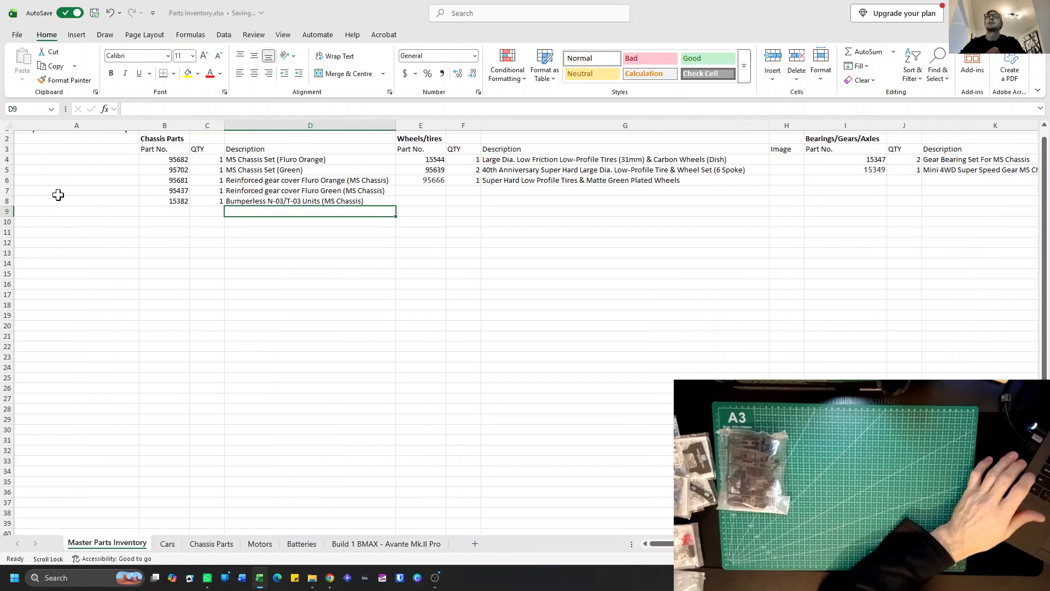
{"action": "left_click", "coordinate": [167, 182]}
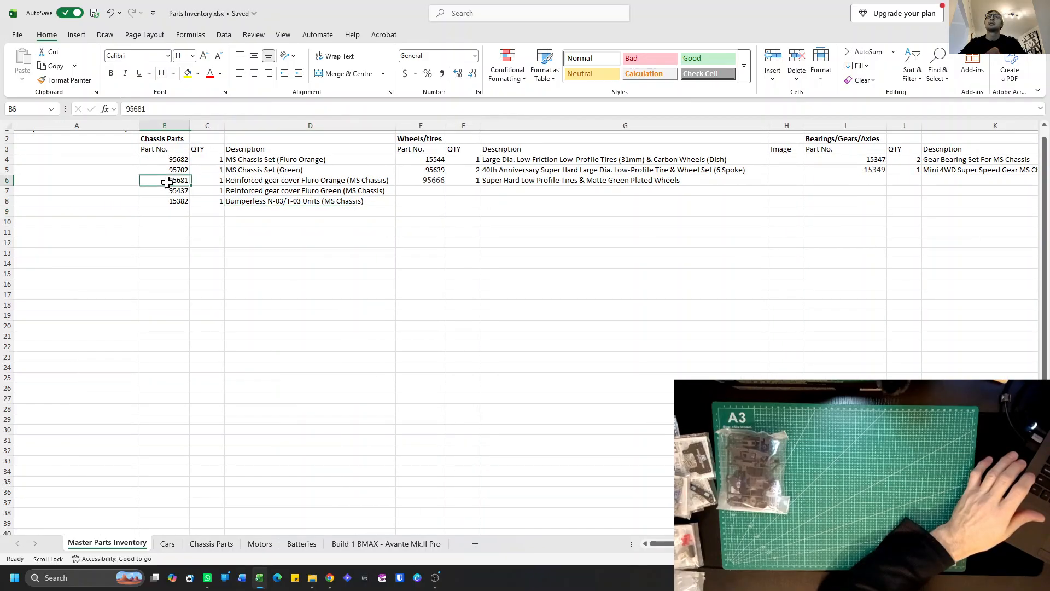
{"action": "left_click", "coordinate": [323, 201], "text": "shift"}
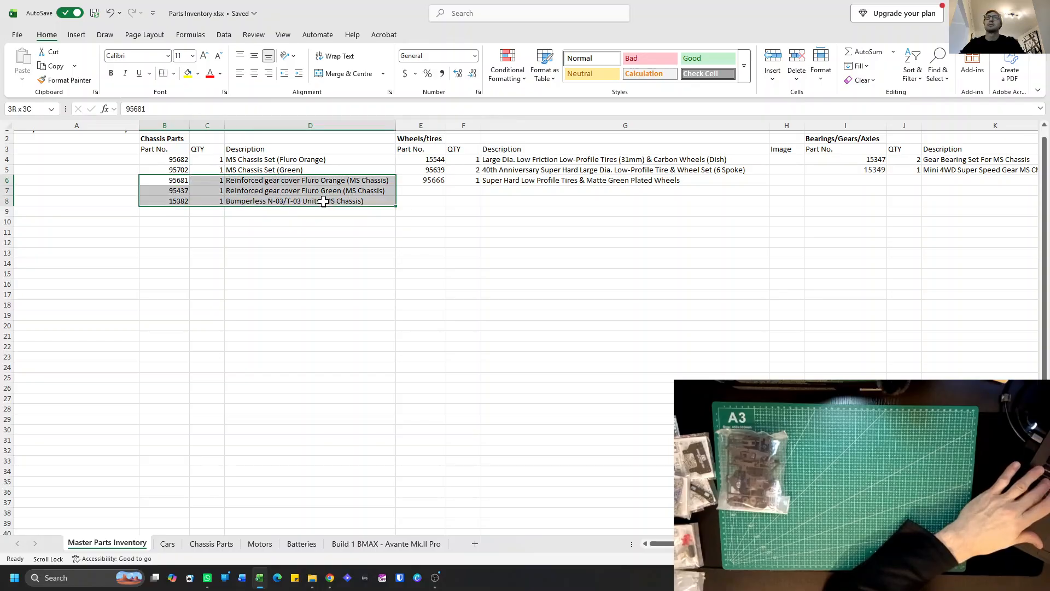
{"action": "key", "text": "ctrl+c"}
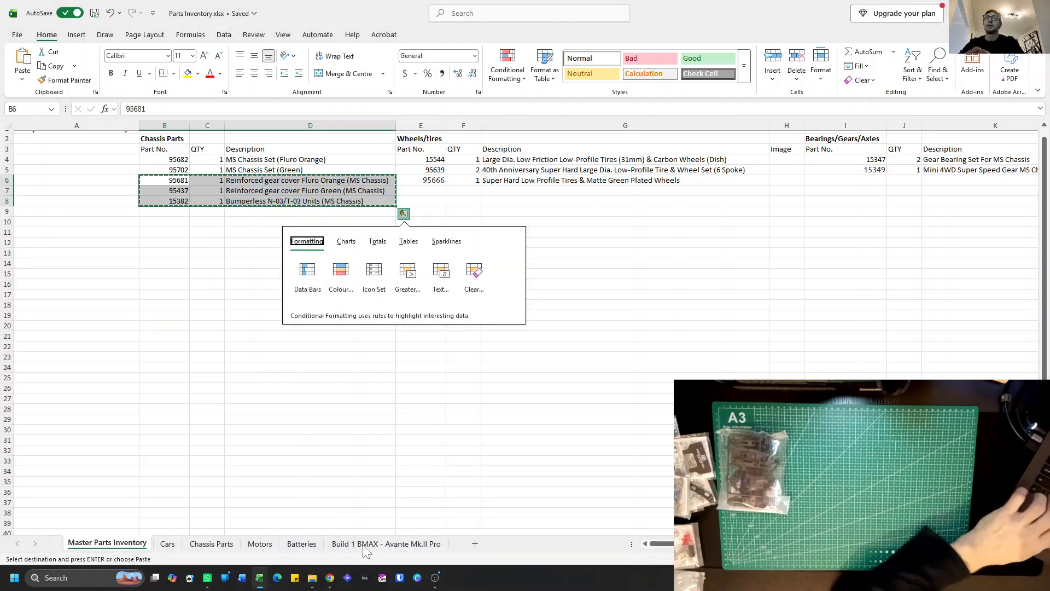
Insert three blank rows below part 95702 in the Chassis Parts list of the Build 1 BMAX - Avante Mk.II Pro sheet.
{"action": "left_click", "coordinate": [361, 546]}
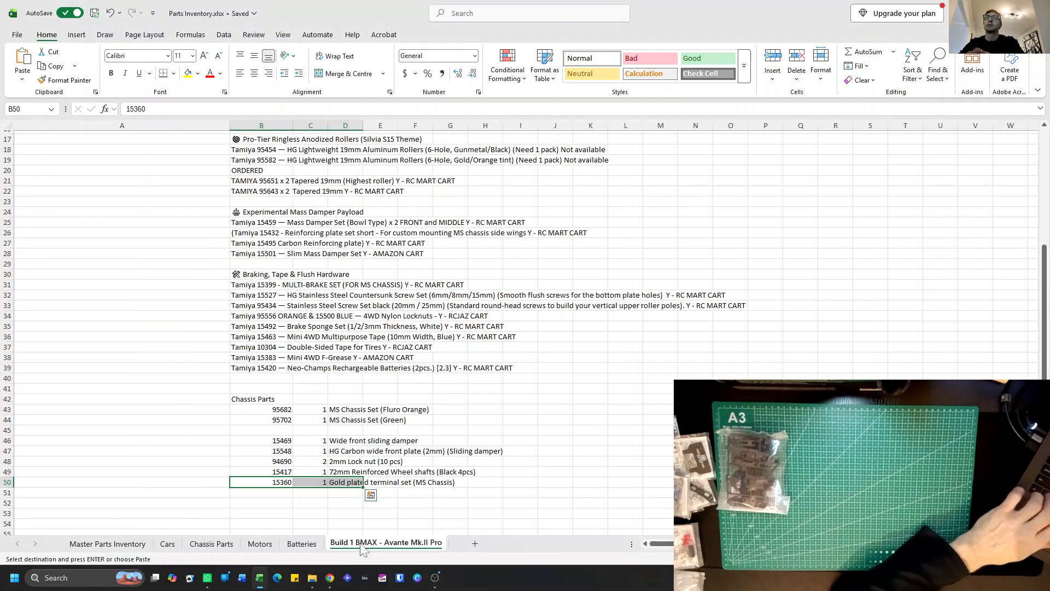
{"action": "left_click", "coordinate": [268, 501]}
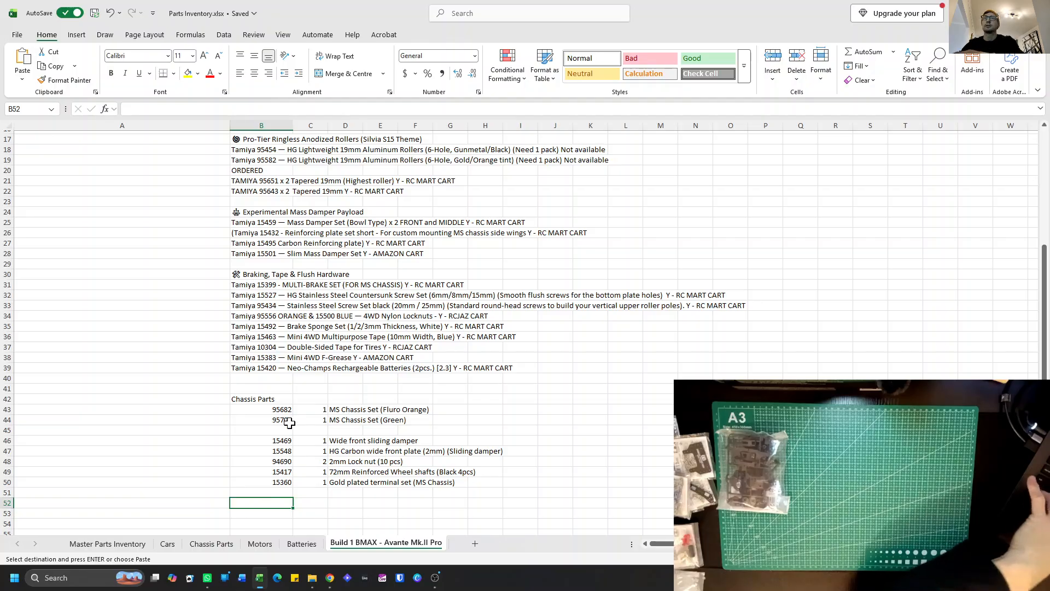
{"action": "left_click", "coordinate": [3, 430]}
{"action": "right_click", "coordinate": [4, 430]}
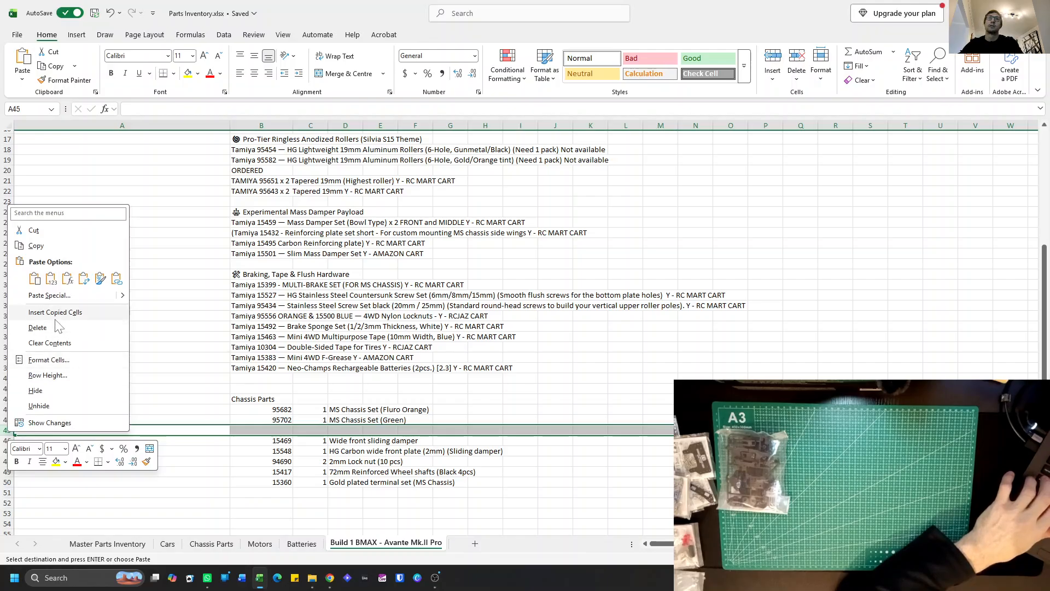
{"action": "key", "text": "Escape"}
{"action": "key", "text": "Escape"}
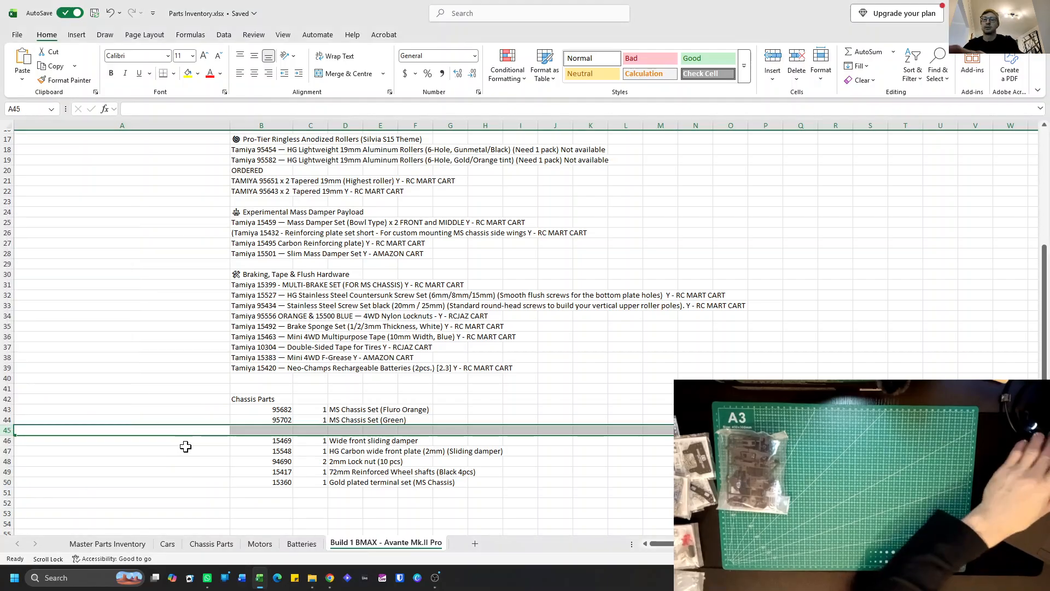
{"action": "right_click", "coordinate": [12, 430]}
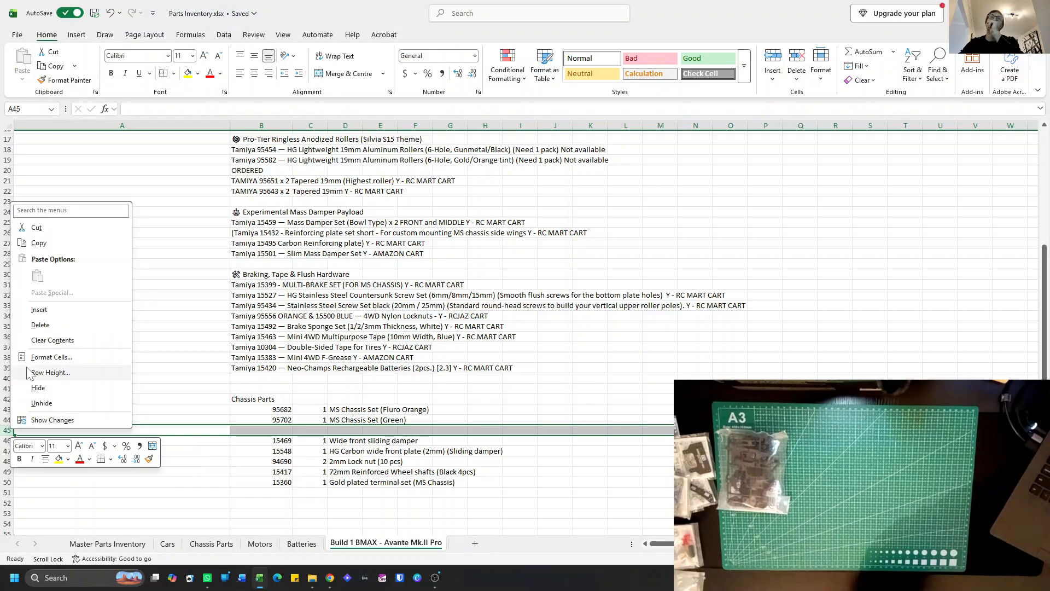
{"action": "left_click", "coordinate": [33, 310]}
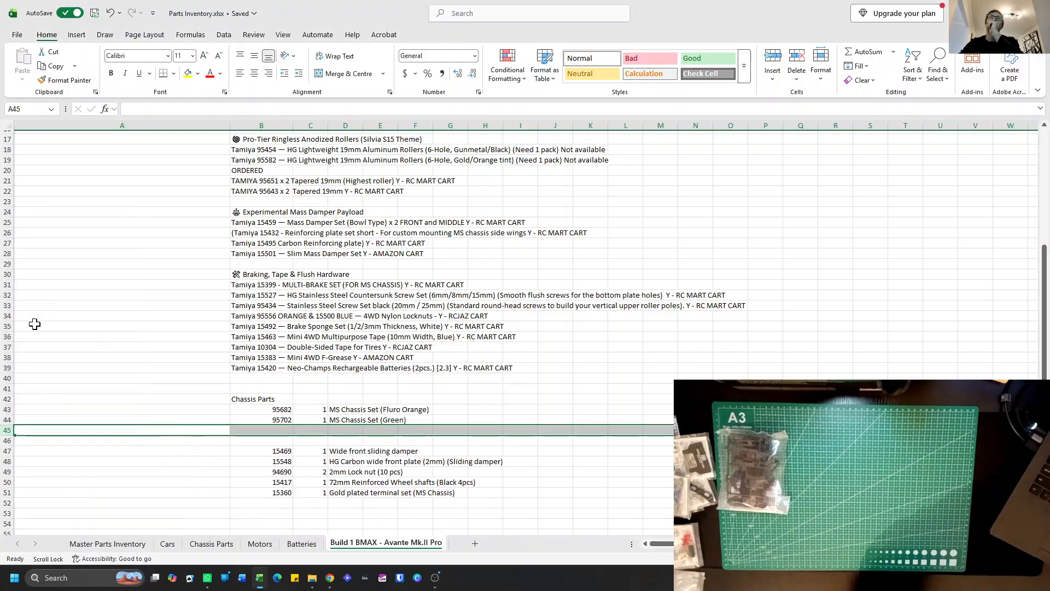
{"action": "right_click", "coordinate": [5, 429]}
{"action": "left_click", "coordinate": [33, 310]}
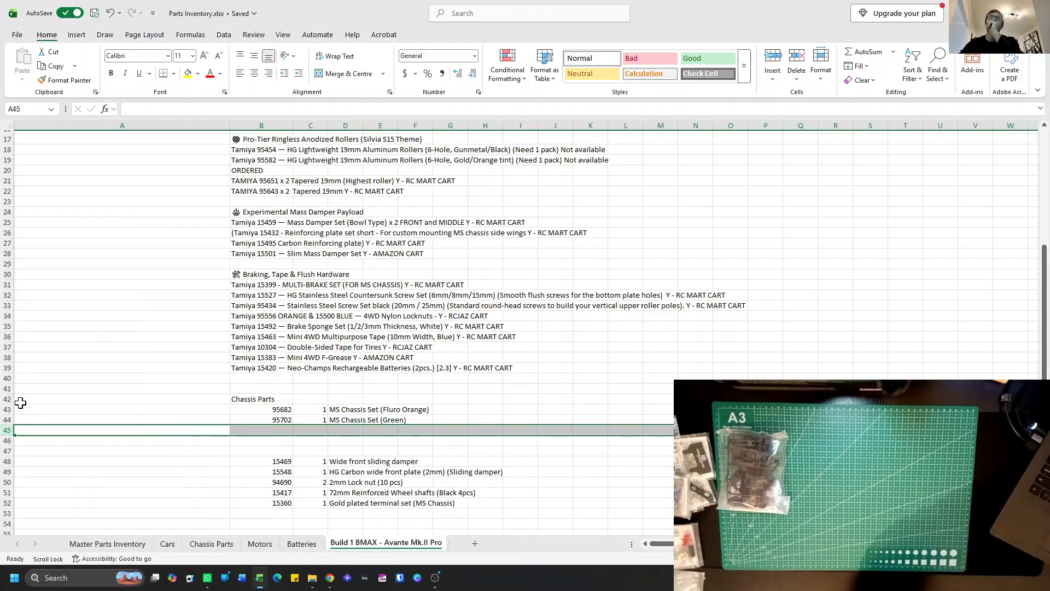
{"action": "right_click", "coordinate": [10, 441]}
{"action": "left_click", "coordinate": [33, 324]}
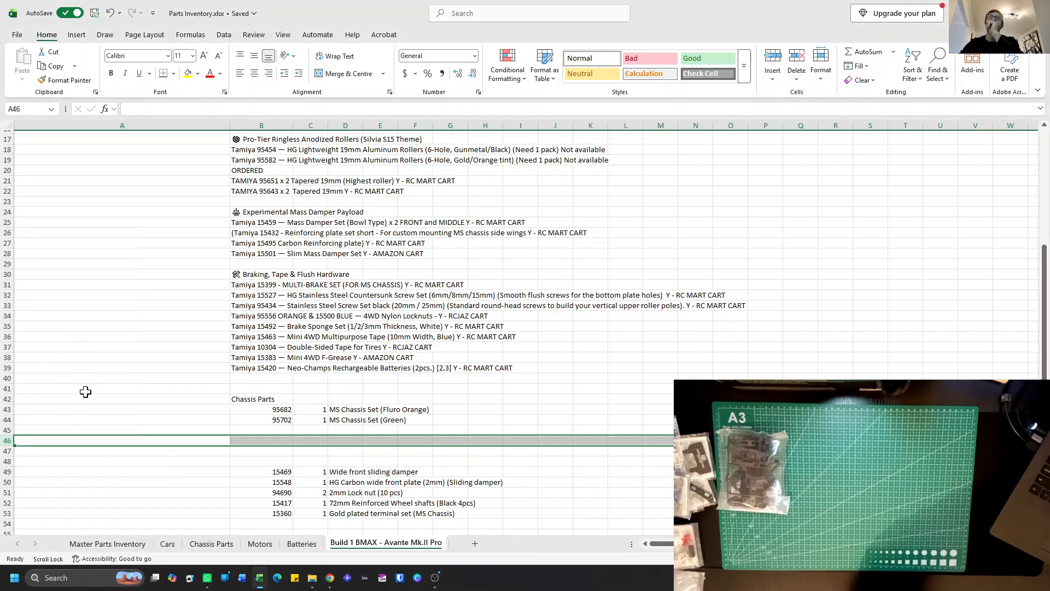
Copy the entries for parts 95681, 95437 and 15382 from Master Parts Inventory B6:D8 to B45 on the Build 1 BMAX sheet.
{"action": "left_click", "coordinate": [241, 431]}
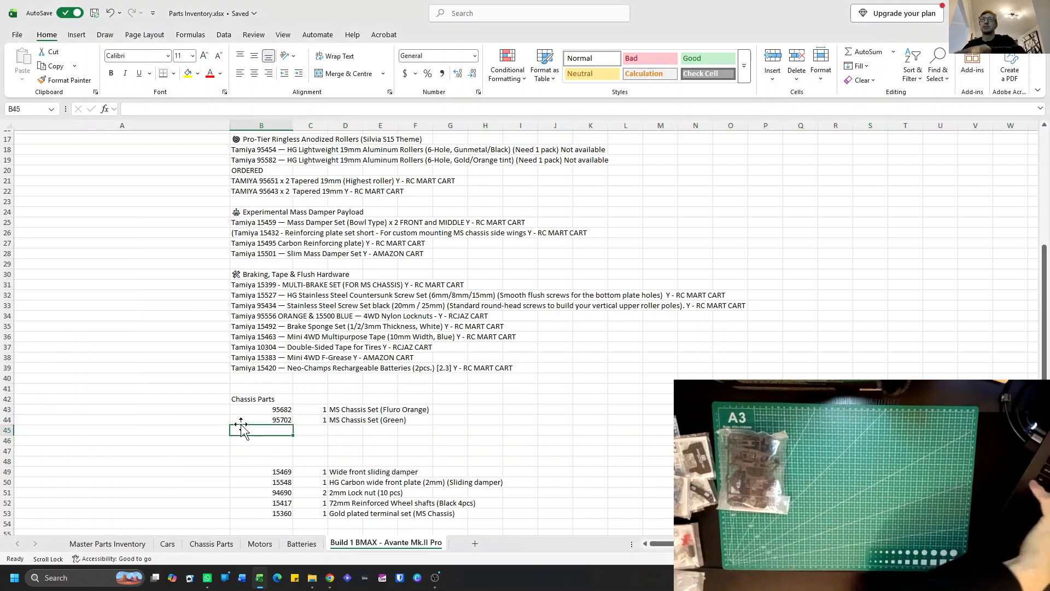
{"action": "left_click", "coordinate": [135, 545]}
{"action": "left_click_drag", "start_coordinate": [178, 180], "coordinate": [277, 201]}
{"action": "key", "text": "ctrl+c"}
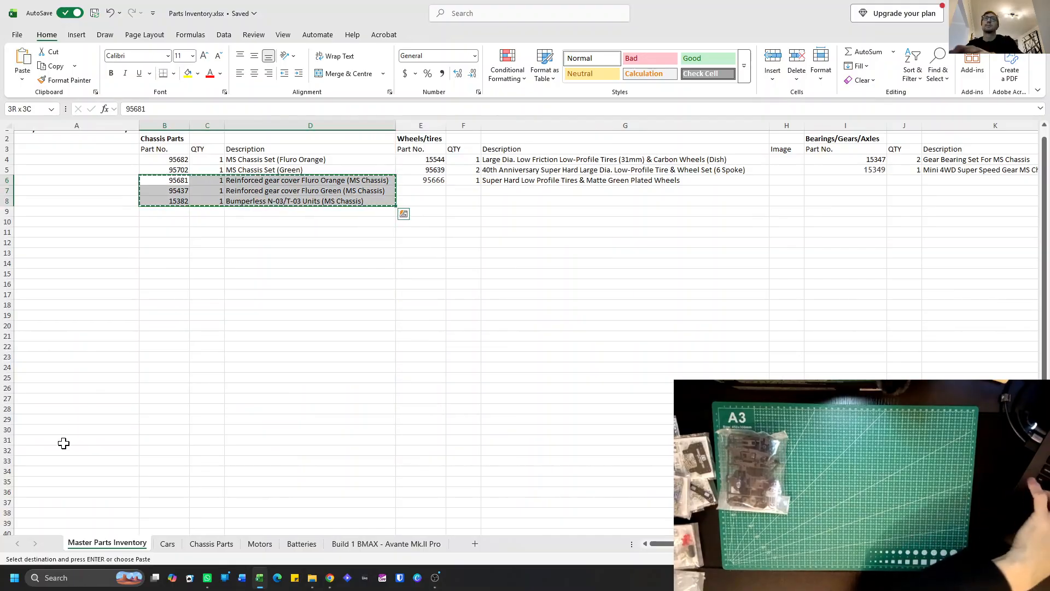
{"action": "left_click", "coordinate": [344, 545]}
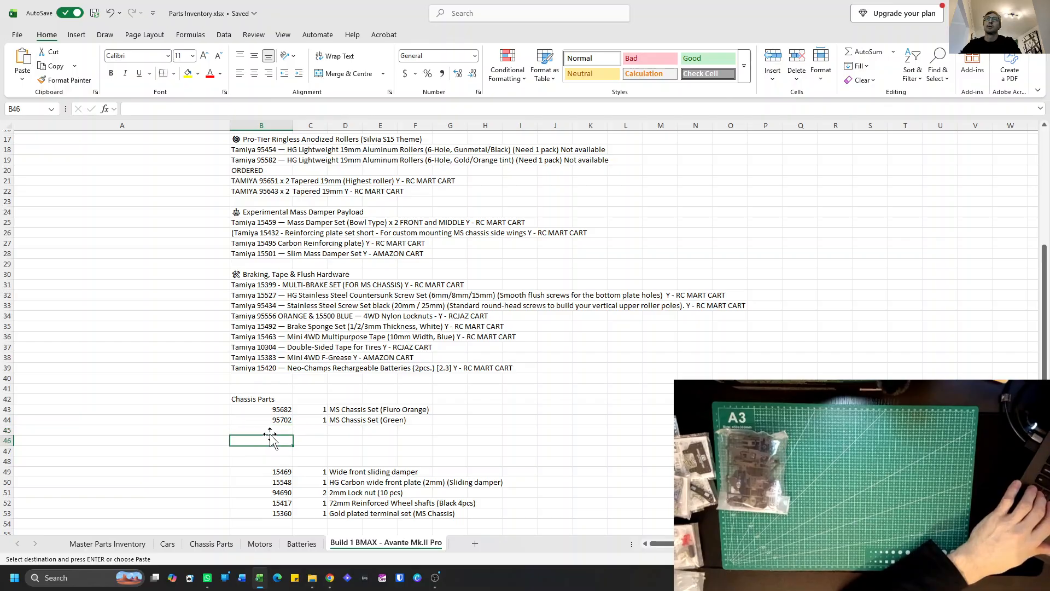
{"action": "key", "text": "ctrl+v"}
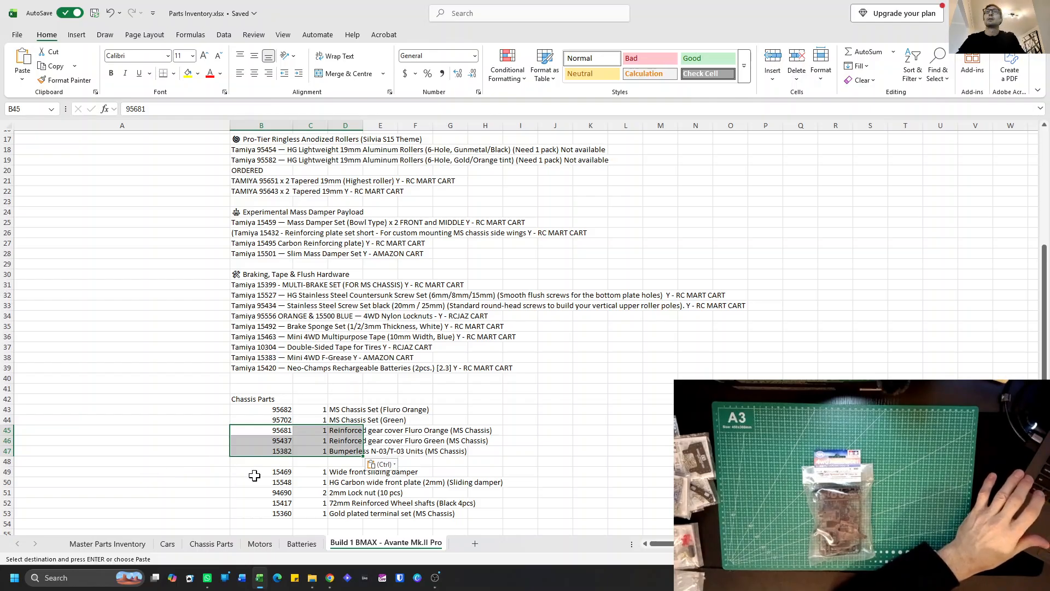
Add part number 95239 in B9 with quantity 1 in C9 of the Chassis Parts list on the Master Parts Inventory sheet.
{"action": "left_click", "coordinate": [105, 543]}
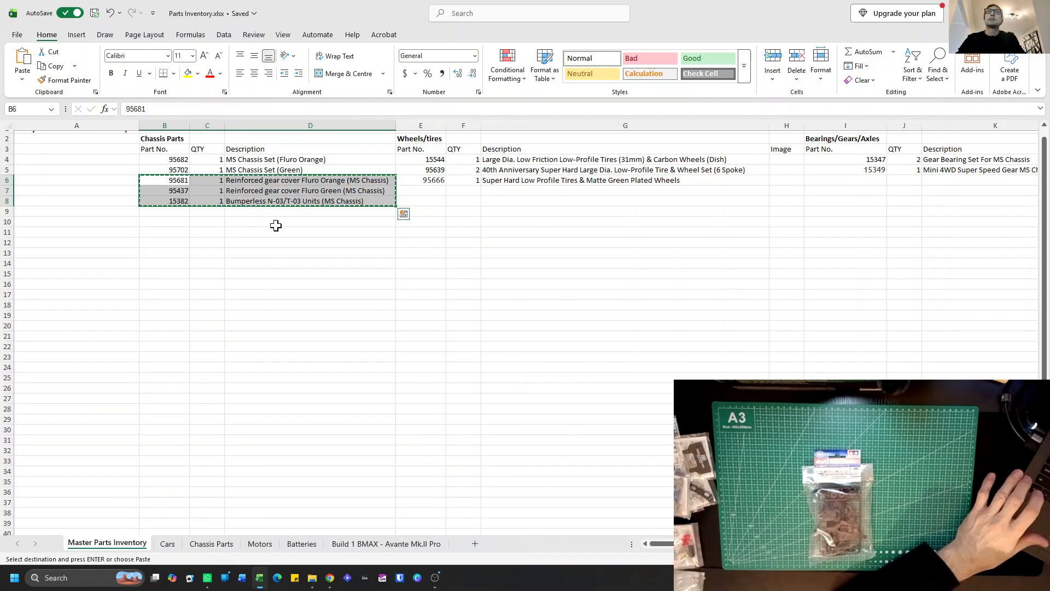
{"action": "left_click", "coordinate": [168, 213]}
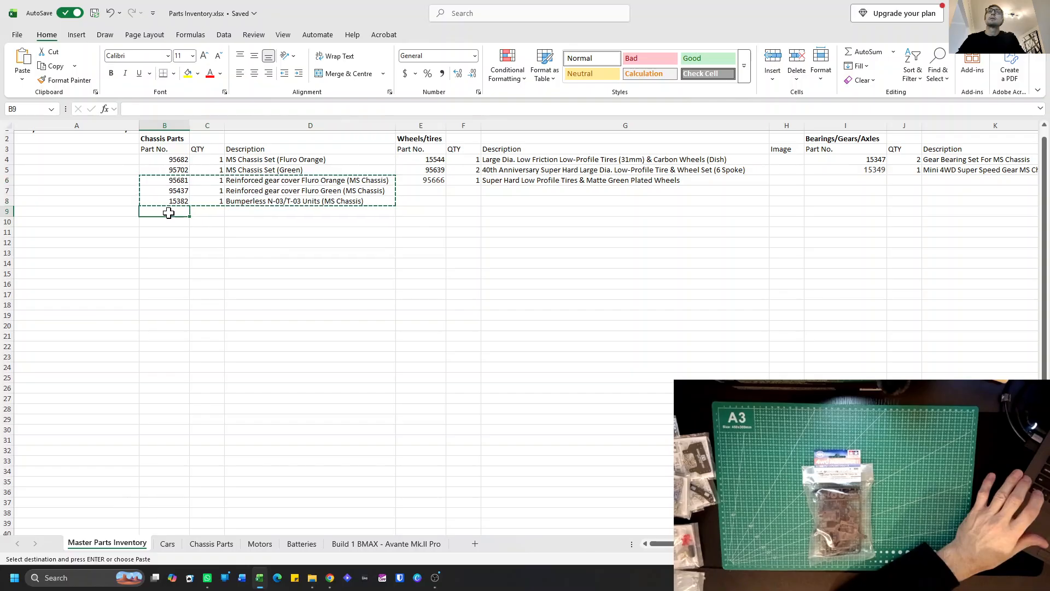
{"action": "key", "text": "Escape"}
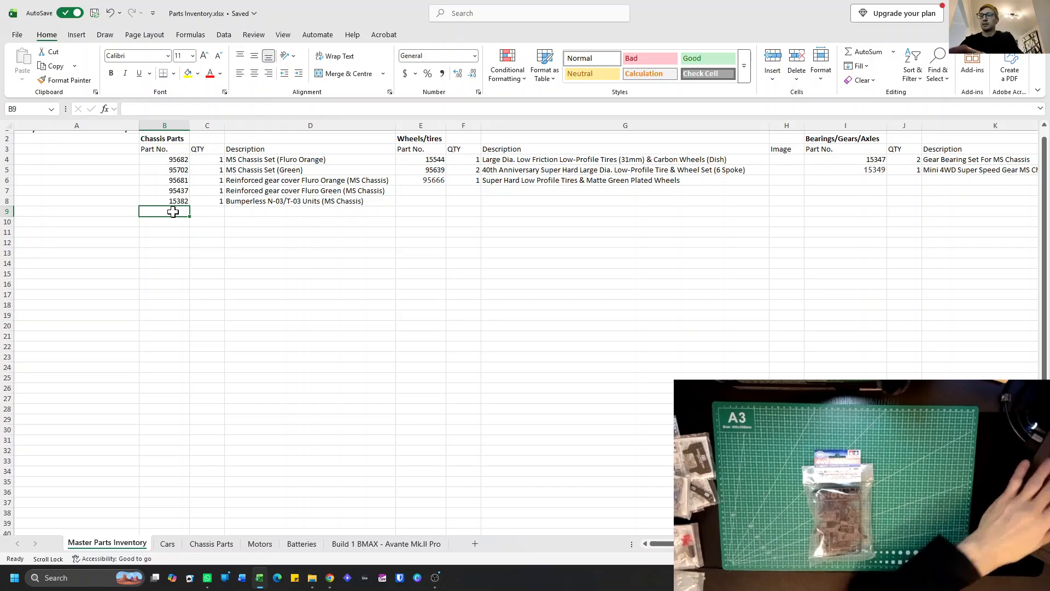
{"action": "type", "text": "9523"}
{"action": "key", "text": "Return"}
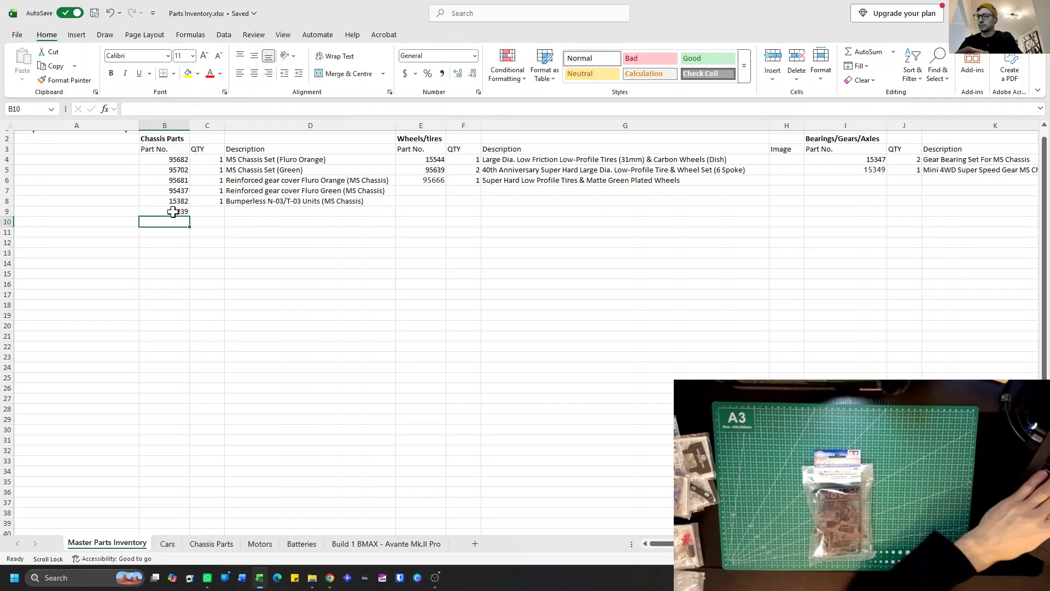
{"action": "scroll", "coordinate": [173, 212], "scroll_direction": "right", "scroll_amount": 1}
{"action": "scroll", "coordinate": [173, 213], "scroll_direction": "right", "scroll_amount": 1}
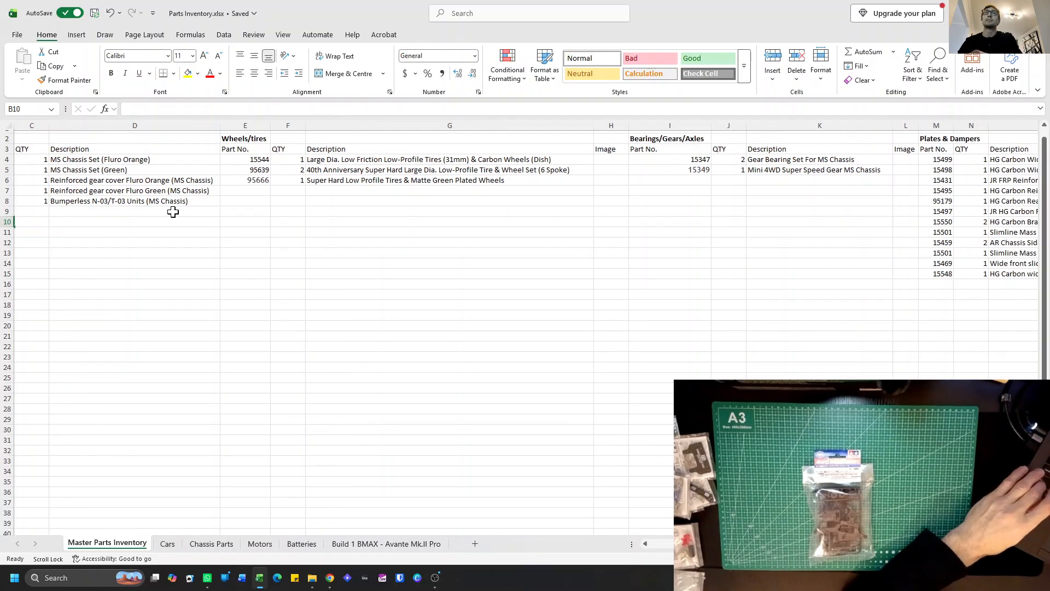
{"action": "scroll", "coordinate": [148, 264], "scroll_direction": "left", "scroll_amount": 2}
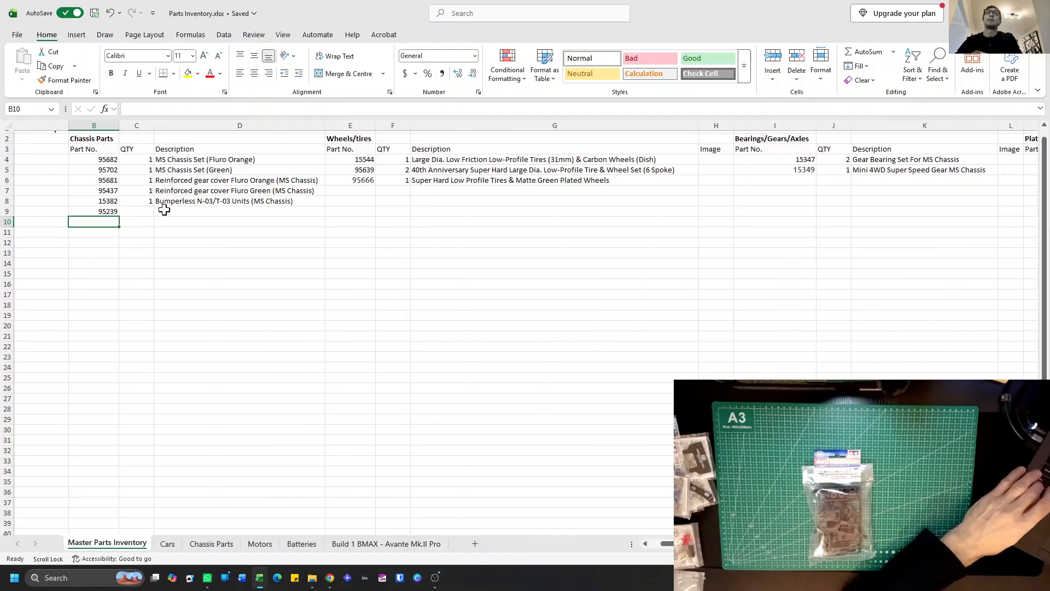
{"action": "left_click", "coordinate": [145, 213]}
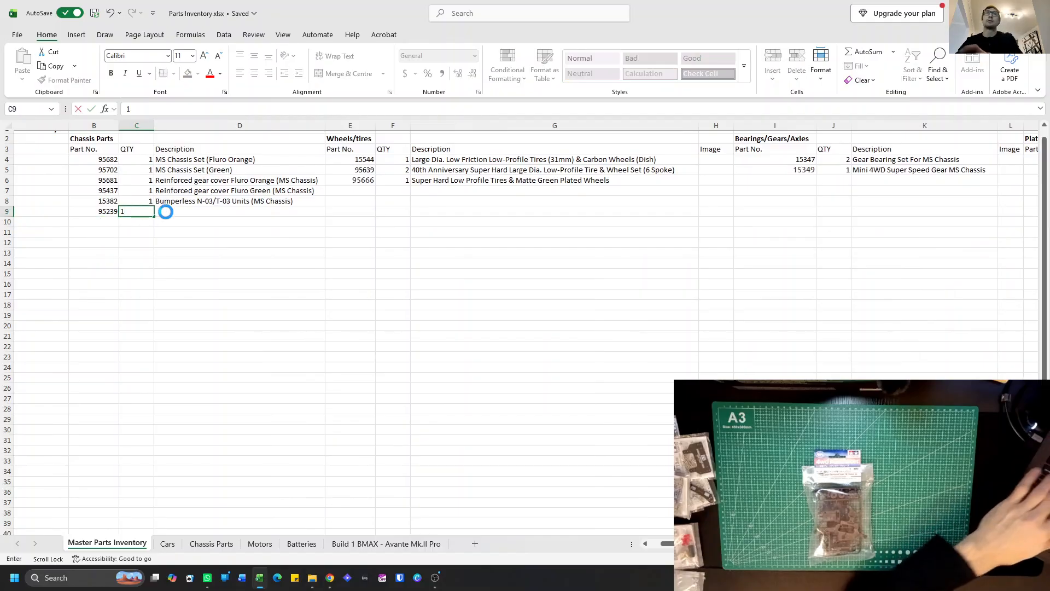
Describe part 95239 in D9 as "Carbon reinforced Super FM Chassis set".
{"action": "left_click", "coordinate": [166, 212]}
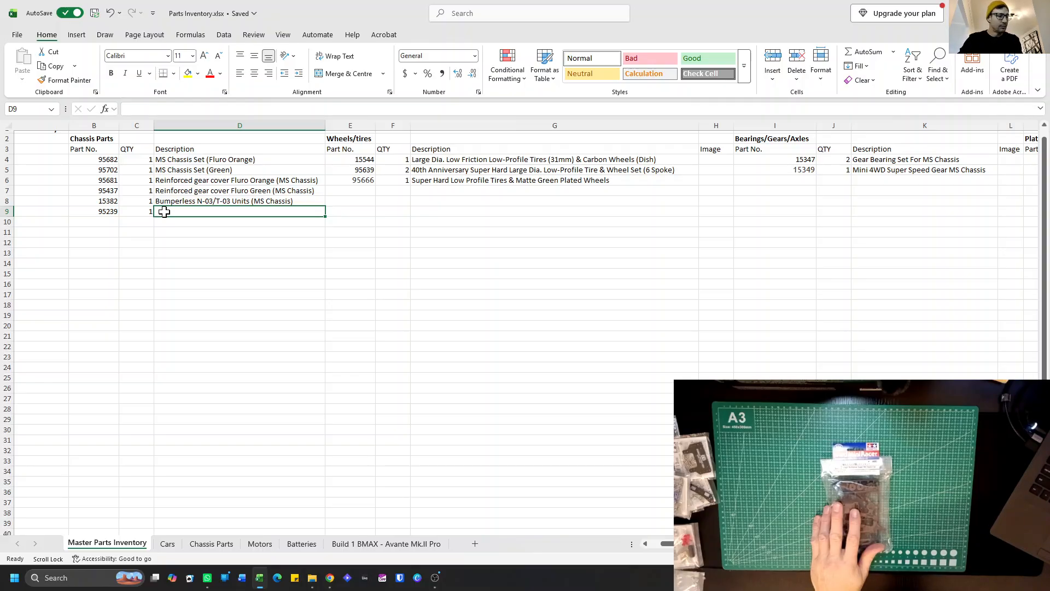
{"action": "type", "text": "Ca"}
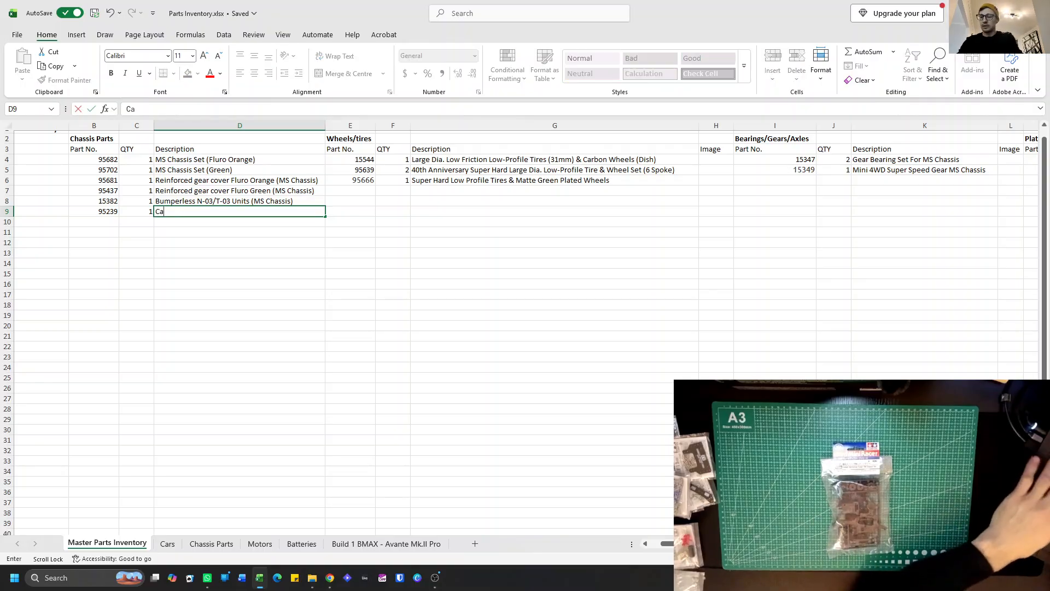
{"action": "type", "text": "rbon reinforced"}
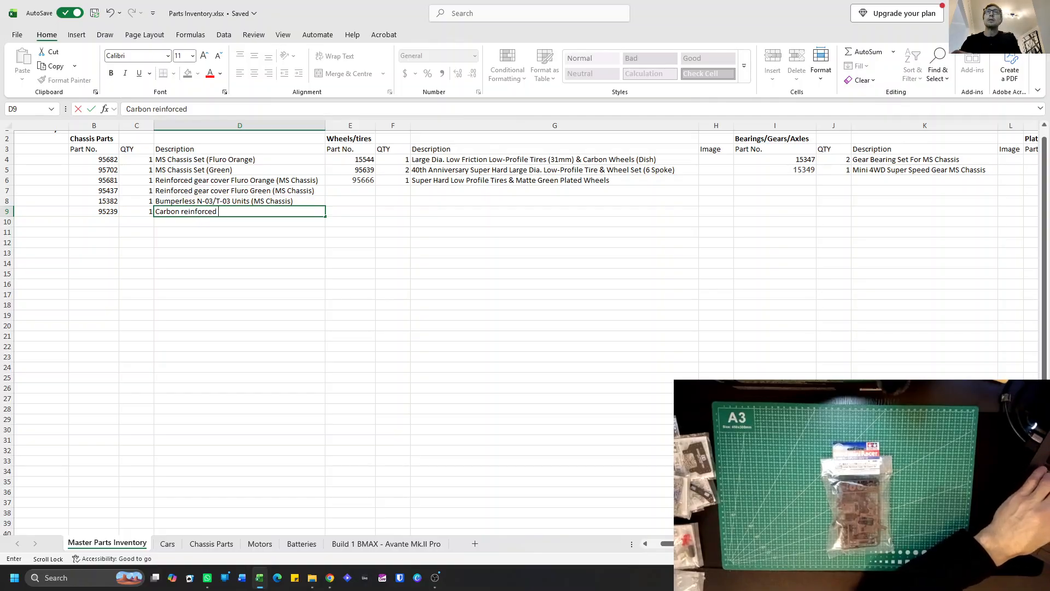
{"action": "type", "text": " super"}
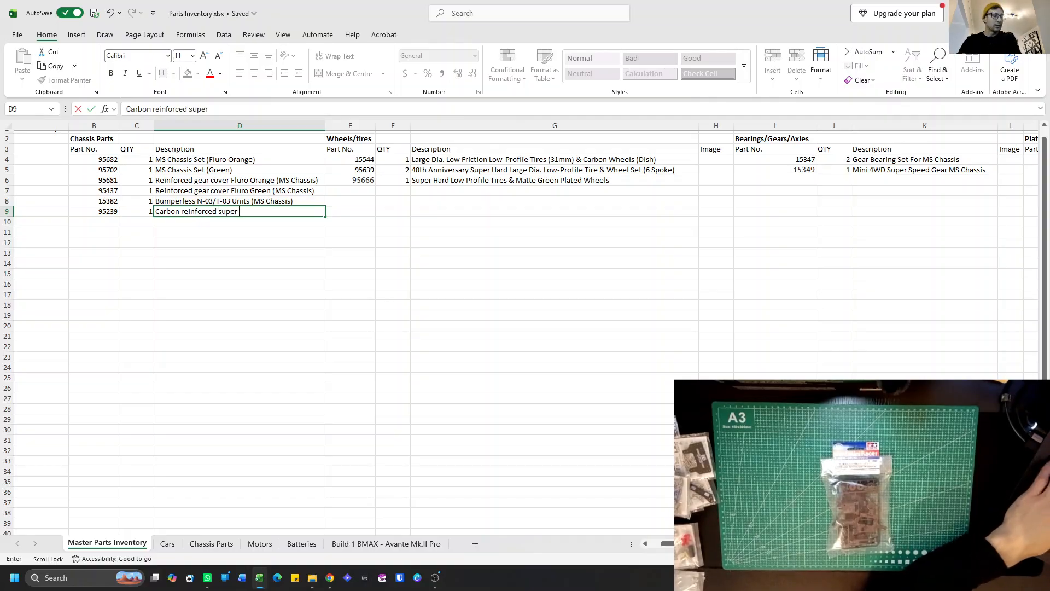
{"action": "type", "text": " FM Chassis set"}
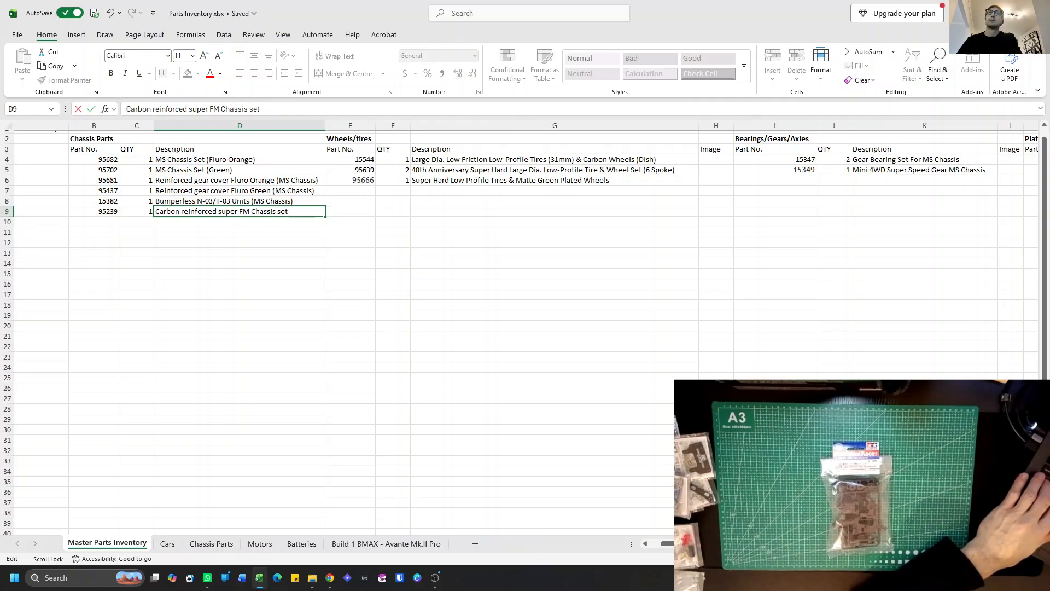
{"action": "key", "text": "BackSpace"}
{"action": "type", "text": "S"}
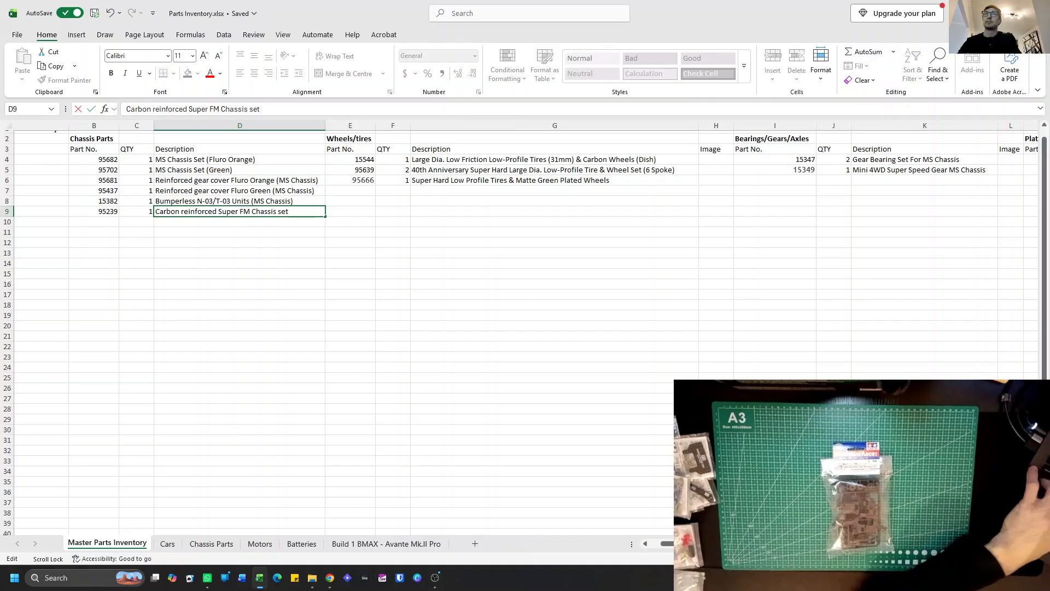
{"action": "left_click", "coordinate": [274, 221]}
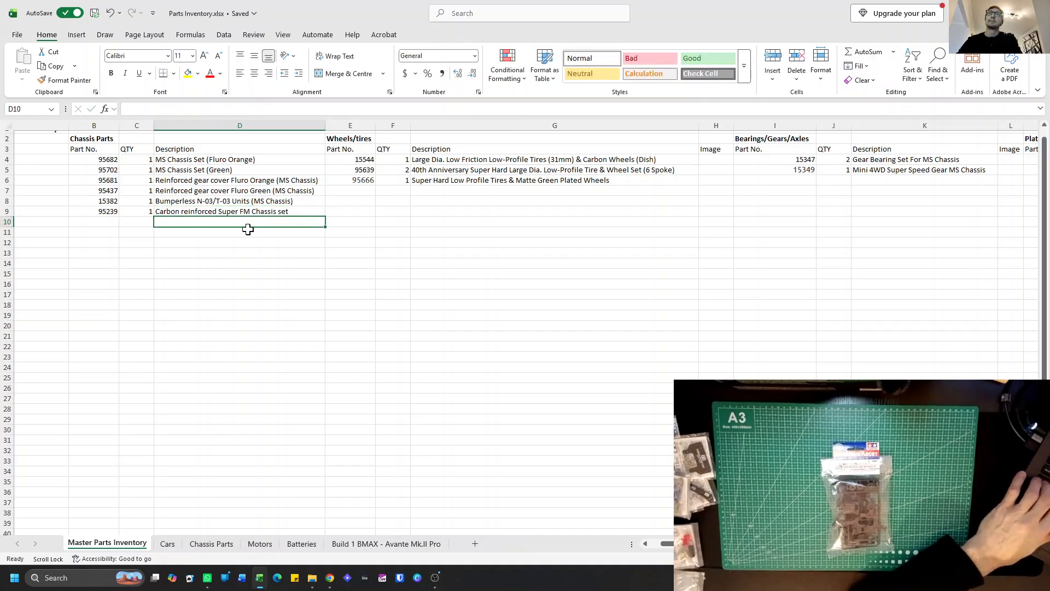
Insert a copy of the Wheels/tires Image column H before column E, giving the Chassis Parts list its own Image column.
{"action": "left_click", "coordinate": [718, 125]}
{"action": "key", "text": "ctrl+c"}
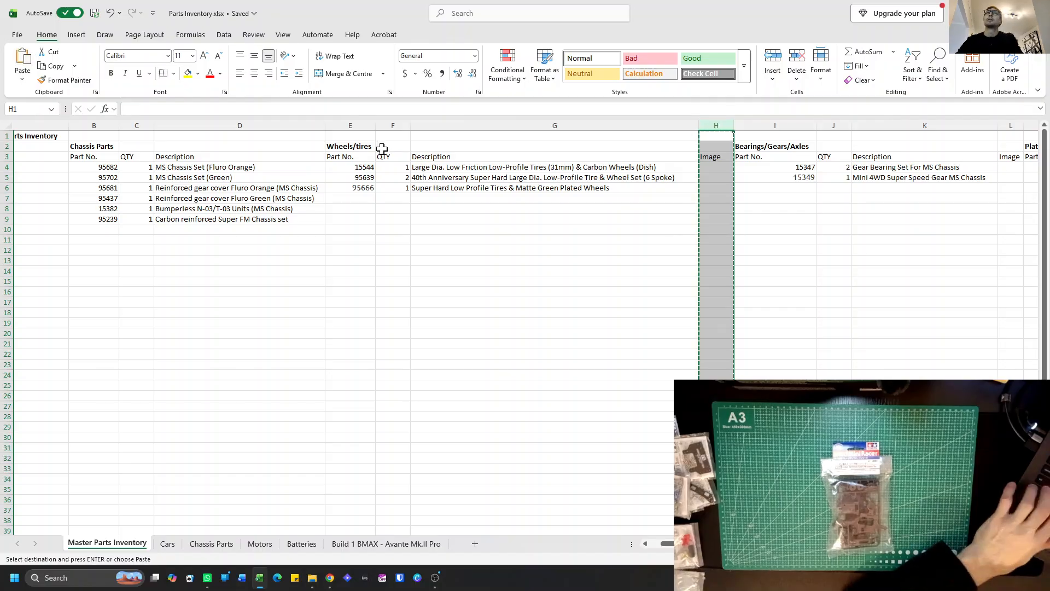
{"action": "left_click", "coordinate": [350, 125]}
{"action": "right_click", "coordinate": [350, 121]}
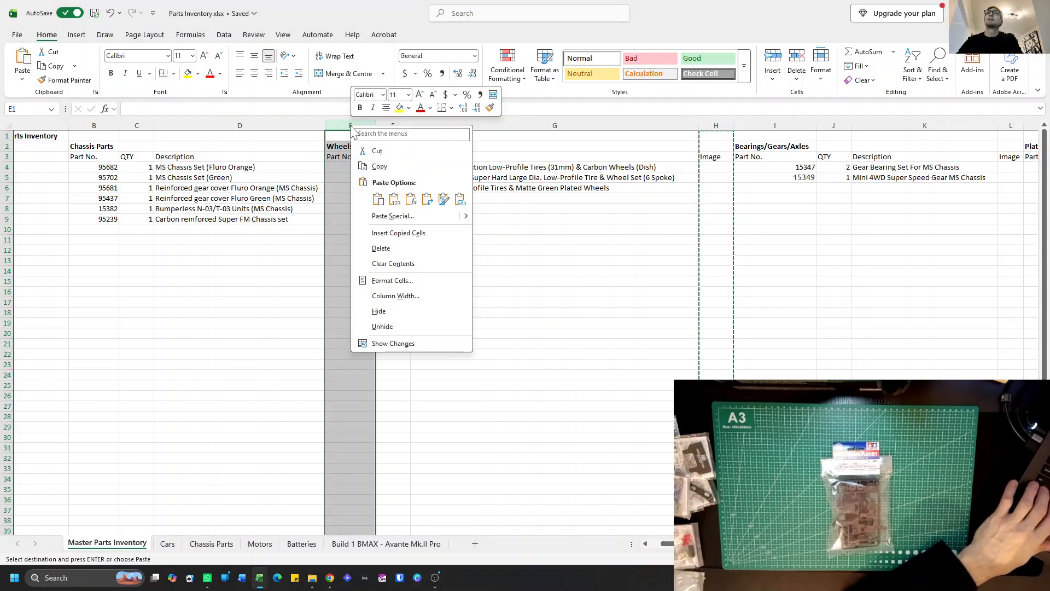
{"action": "left_click", "coordinate": [397, 230]}
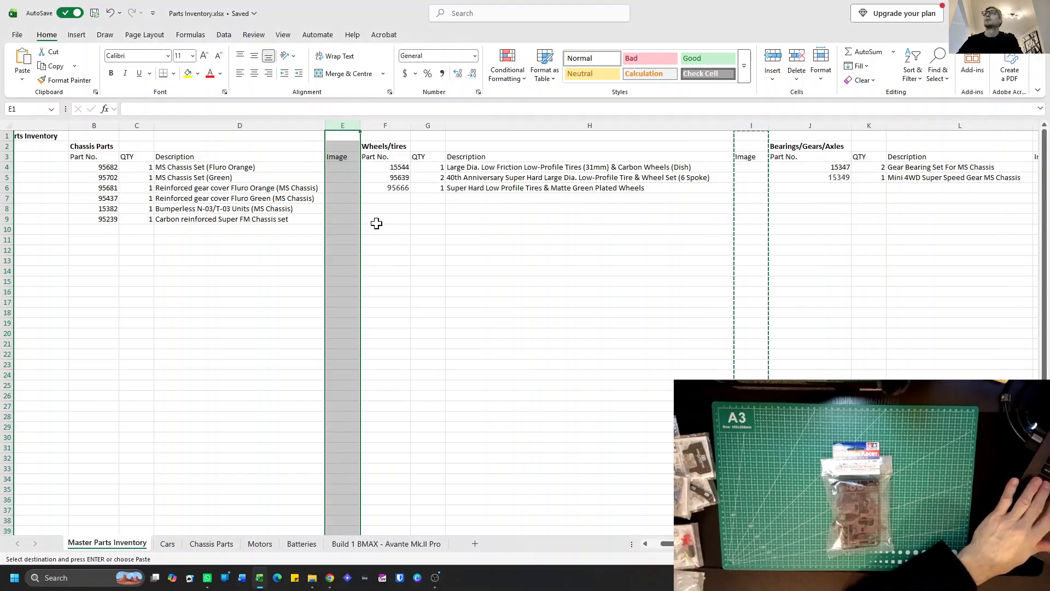
{"action": "left_click", "coordinate": [314, 232]}
{"action": "key", "text": "Escape"}
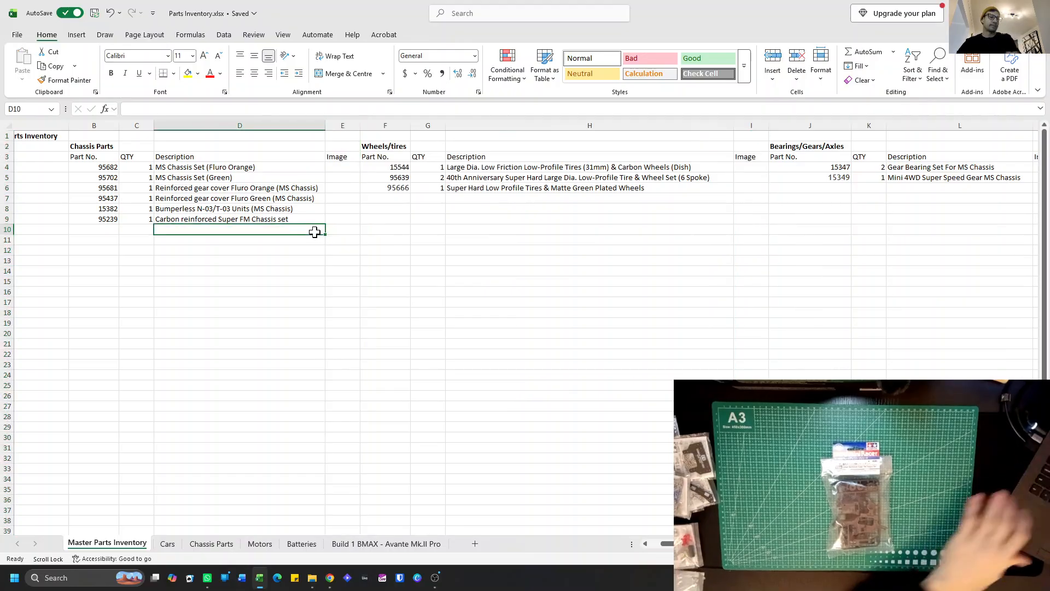
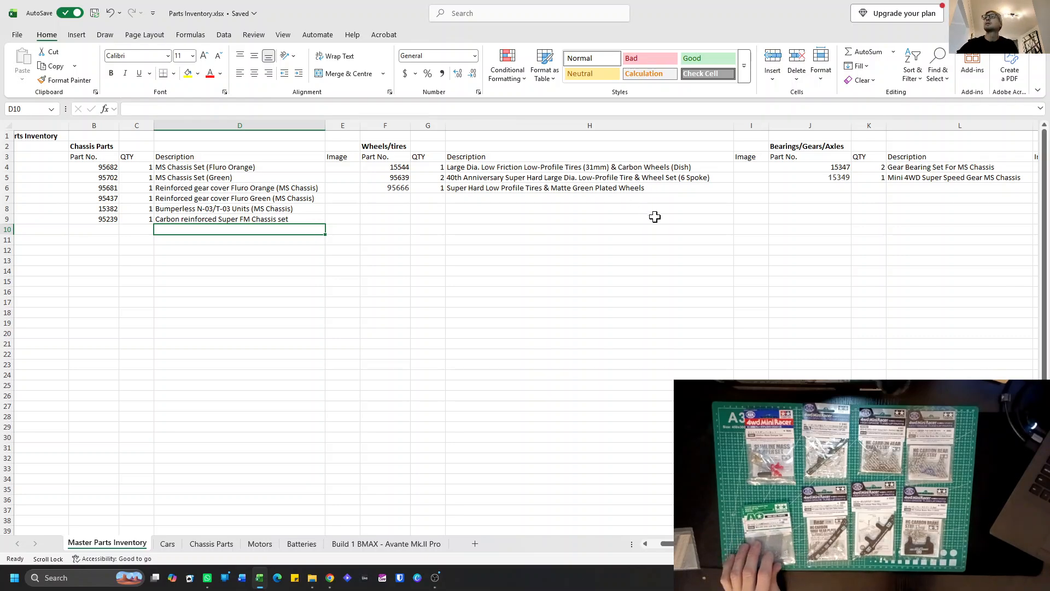
Set the quantity of the 2mm Lock nut, part 94690, in AA9 of the Misc. list to 4.
{"action": "scroll", "coordinate": [610, 243], "scroll_direction": "right", "scroll_amount": 2}
{"action": "scroll", "coordinate": [610, 243], "scroll_direction": "right", "scroll_amount": 5}
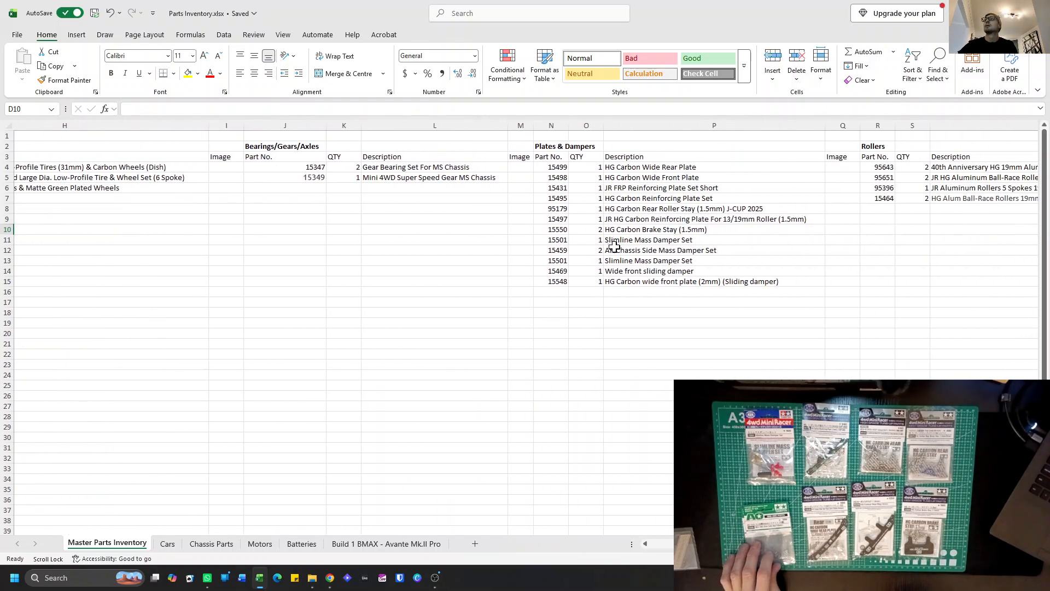
{"action": "scroll", "coordinate": [633, 268], "scroll_direction": "right", "scroll_amount": 10}
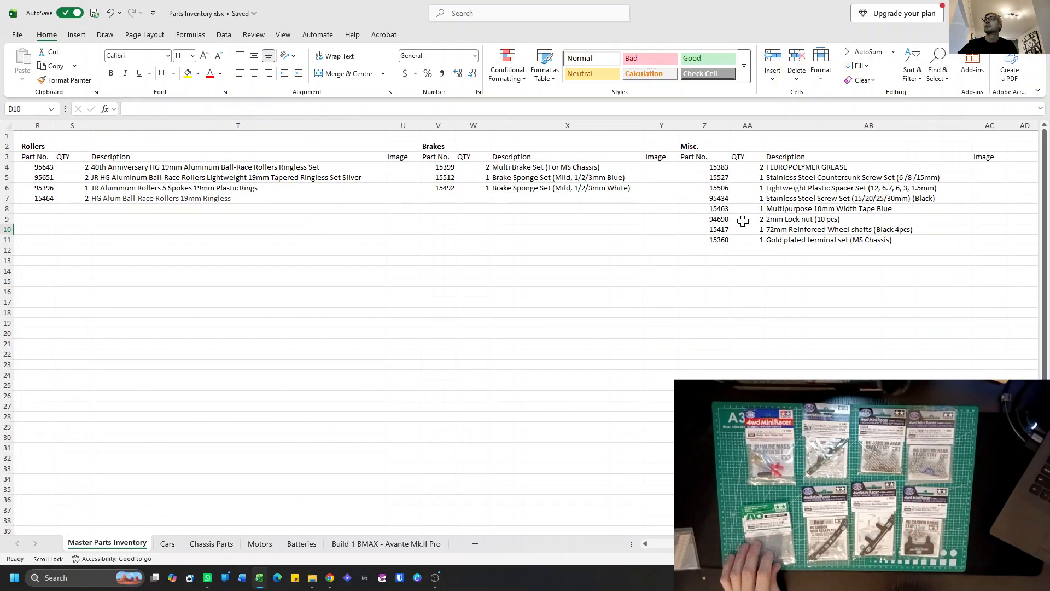
{"action": "left_click", "coordinate": [755, 219]}
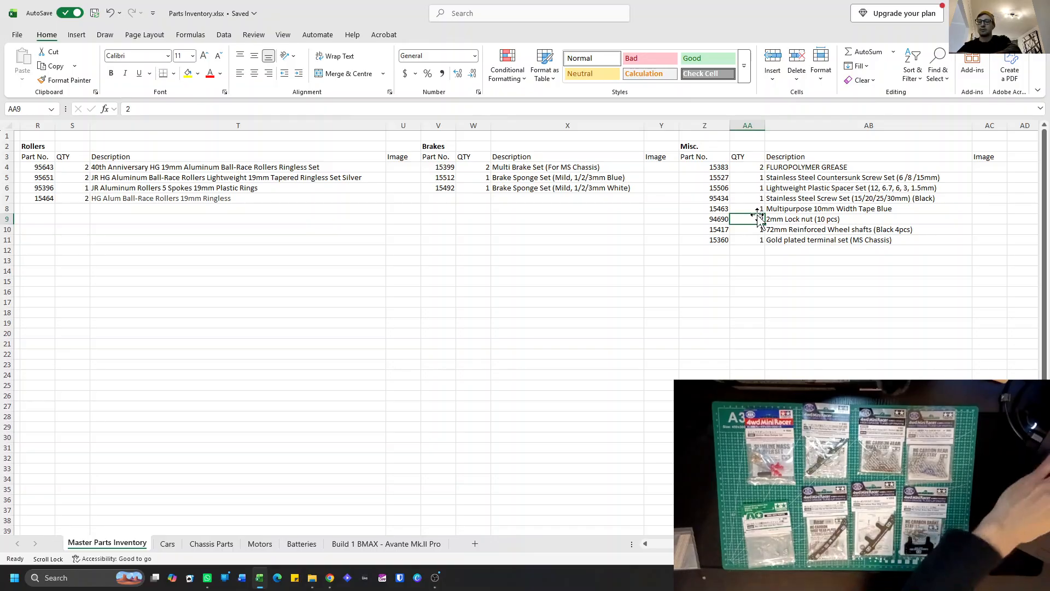
{"action": "type", "text": "4"}
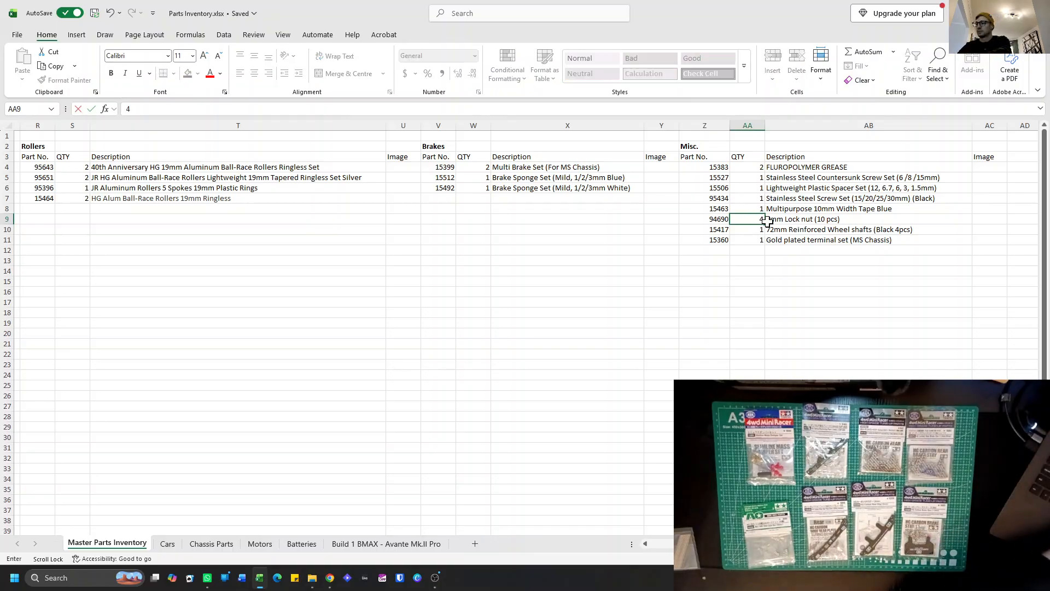
{"action": "key", "text": "Return"}
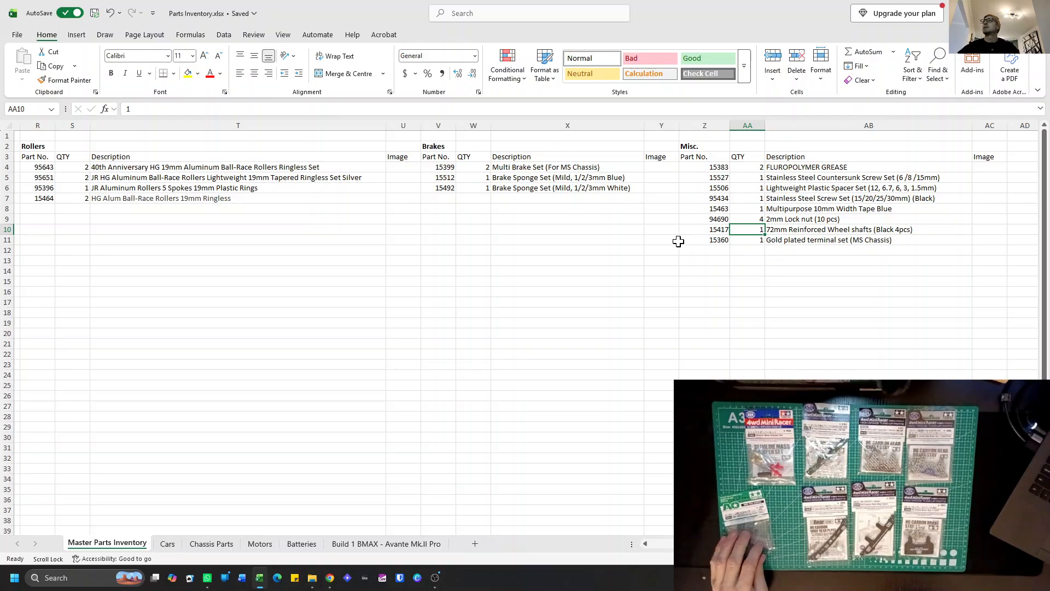
Copy the Gold plated terminal set entry from row 11 of the Misc. list into row 12, starting at Z12.
{"action": "left_click_drag", "start_coordinate": [690, 241], "coordinate": [786, 240]}
{"action": "key", "text": "ctrl+c"}
{"action": "left_click", "coordinate": [709, 251]}
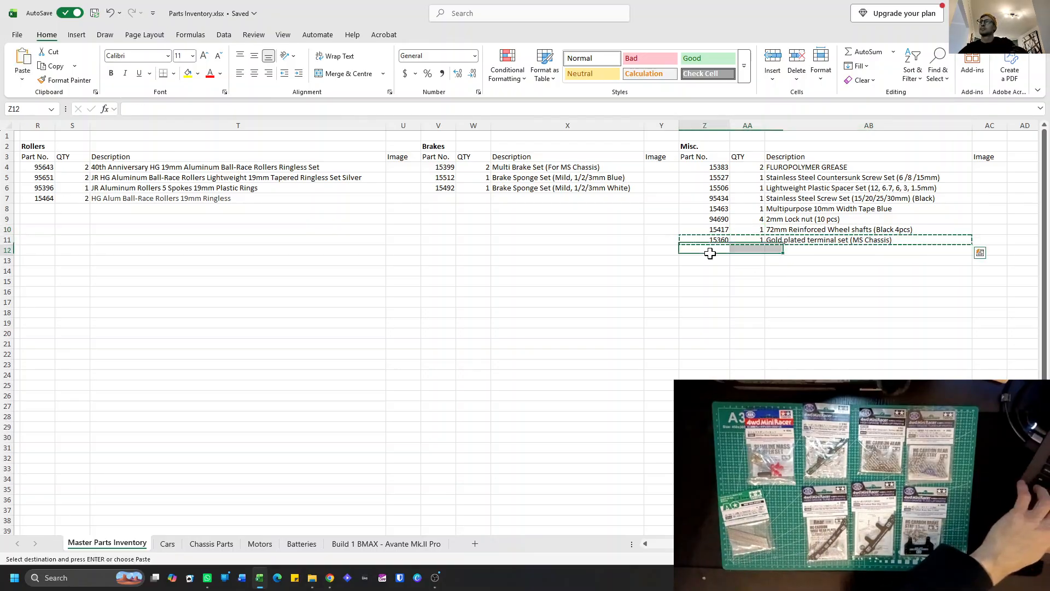
{"action": "key", "text": "ctrl+v"}
Replace the part number in Z11 of the Misc. list with 10314.
{"action": "left_click", "coordinate": [709, 240]}
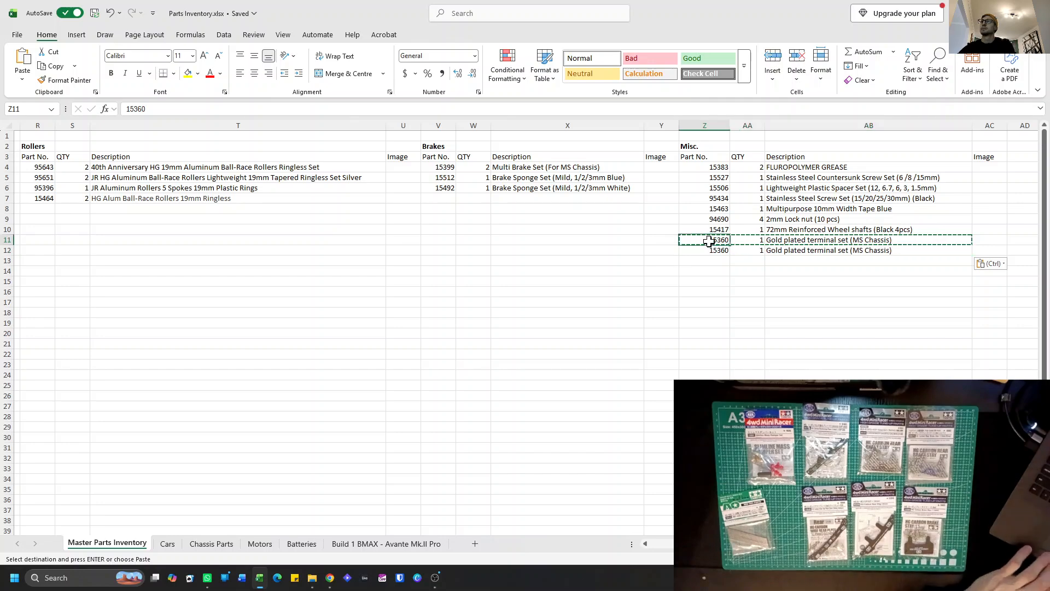
{"action": "key", "text": "Escape"}
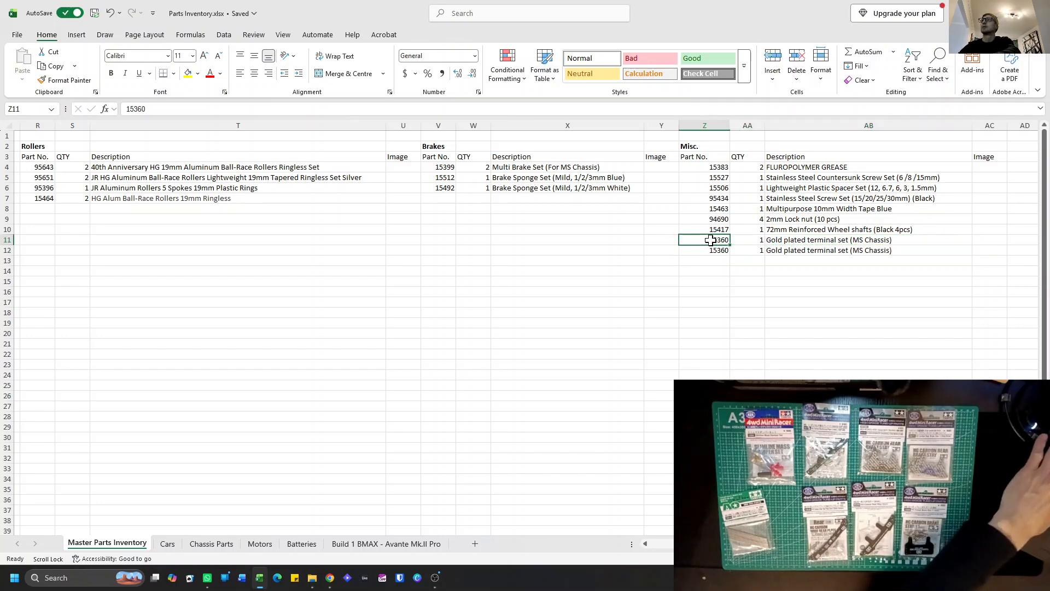
{"action": "key", "text": "BackSpace"}
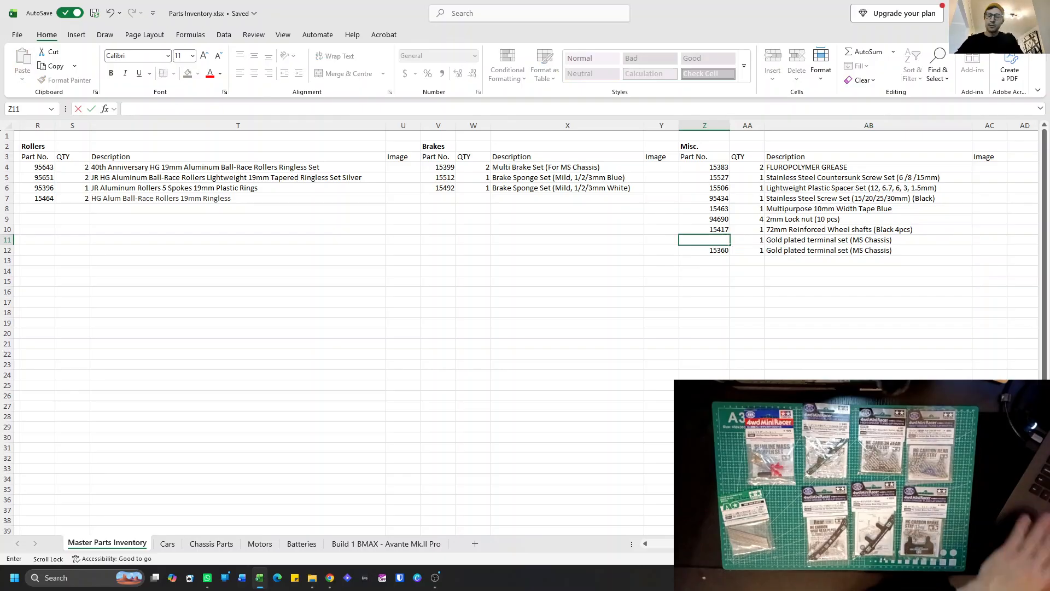
{"action": "type", "text": "10314"}
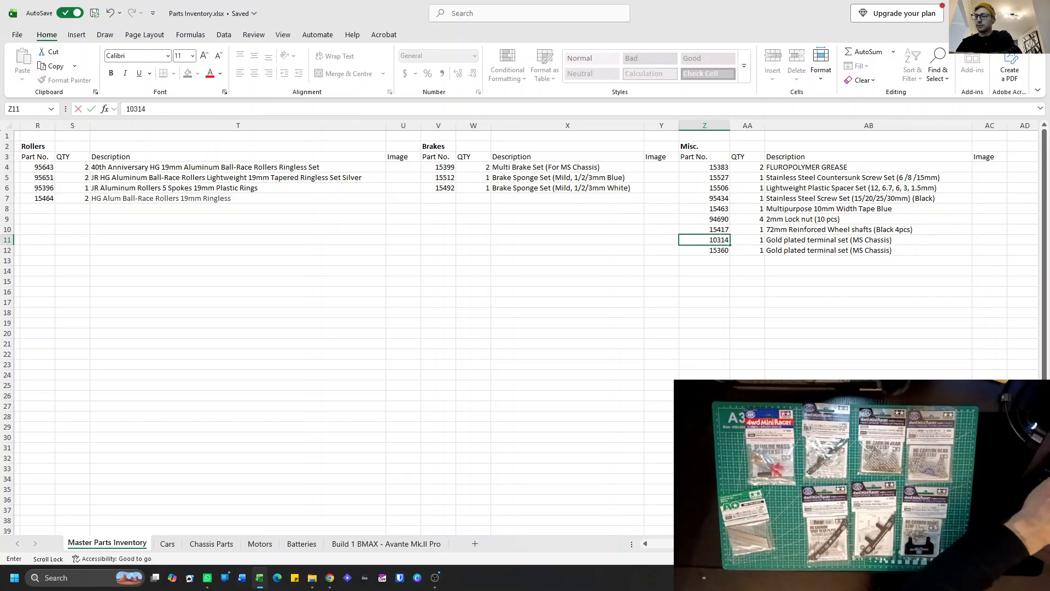
{"action": "key", "text": "Return"}
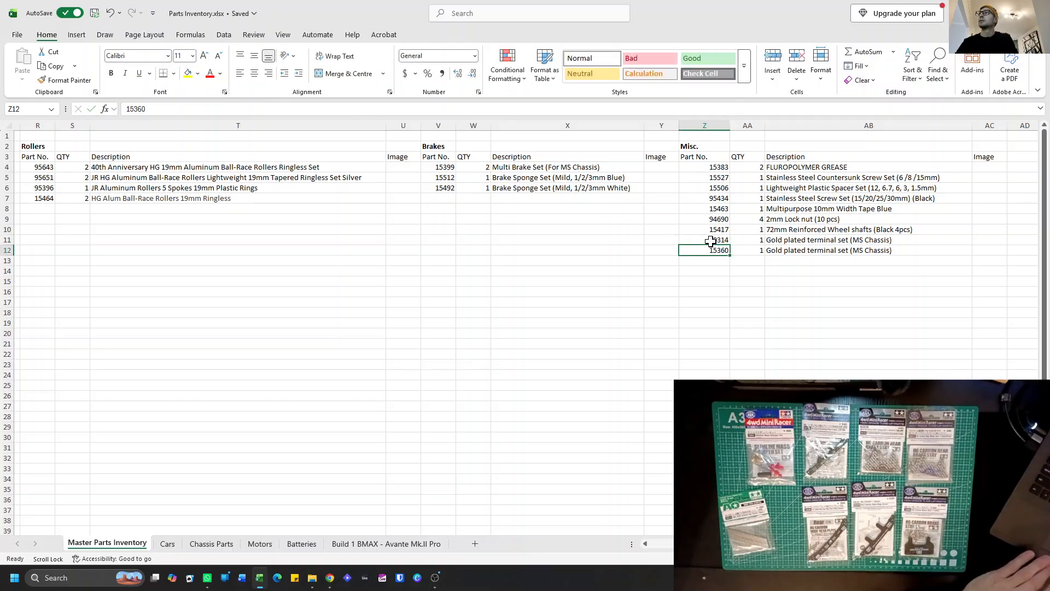
Describe part 10314 in AB11 as "72mm Hex Shafts (10pcs)".
{"action": "left_click", "coordinate": [778, 241]}
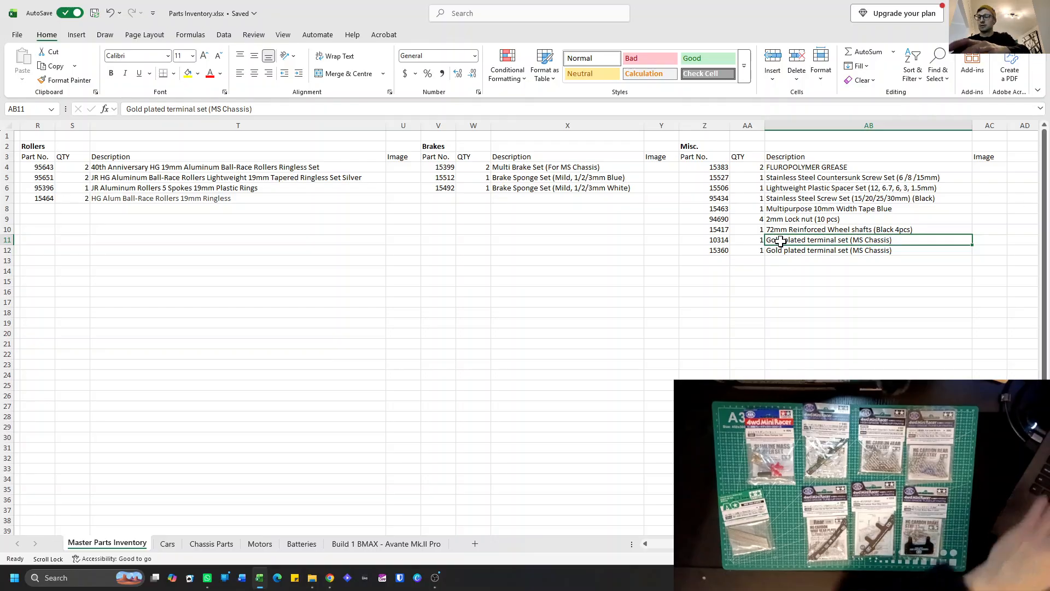
{"action": "type", "text": "72mm "}
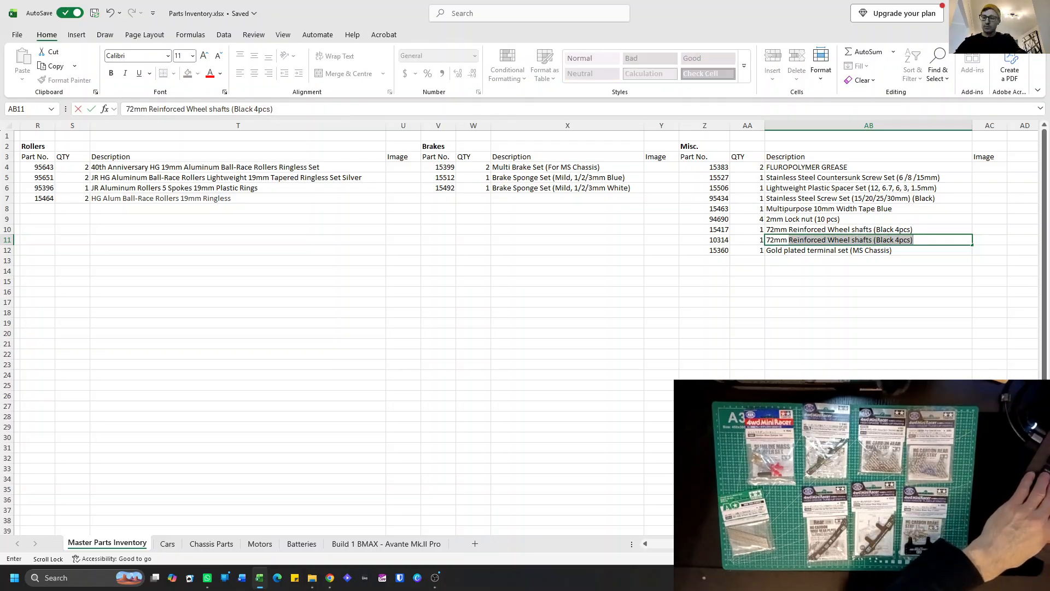
{"action": "type", "text": "Hex Shaft"}
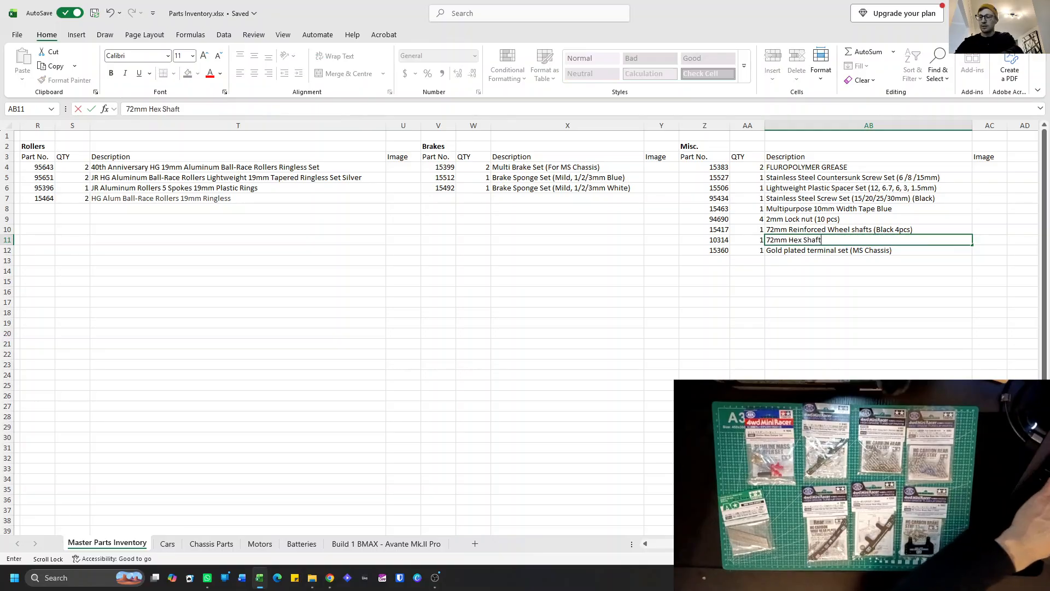
{"action": "type", "text": "s (10pcs)"}
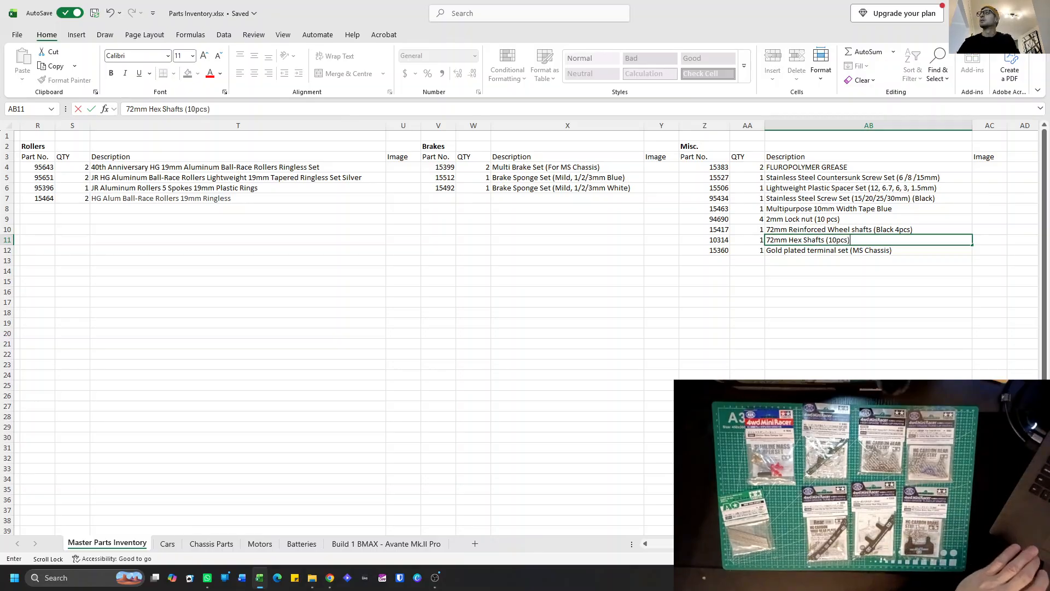
{"action": "key", "text": "Return"}
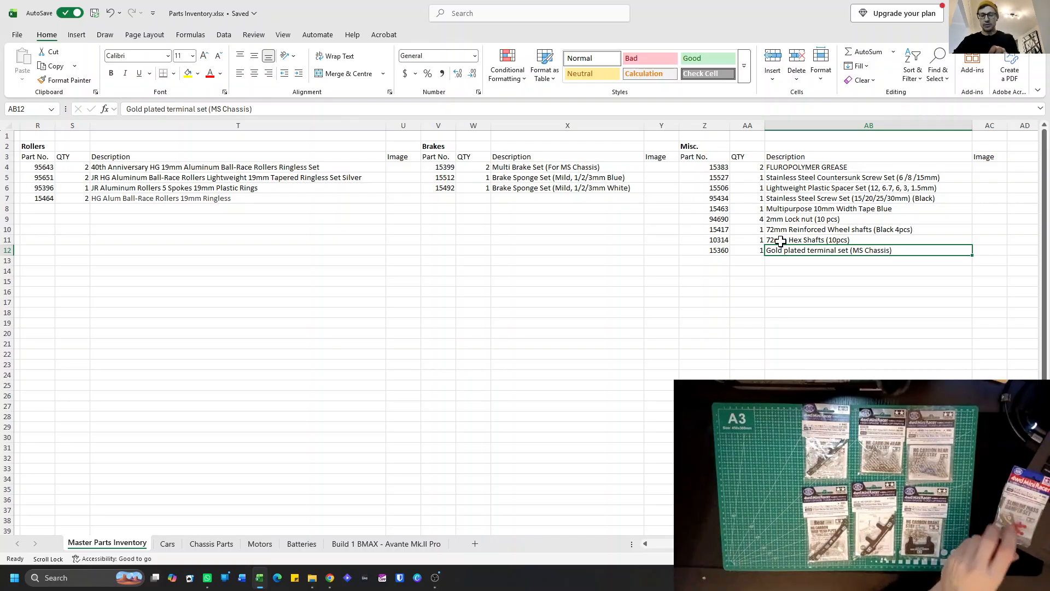
Add part 15501 in row 16 of the Plates & Dampers list with quantity 1 and description "Slimline Mass Damper Set".
{"action": "scroll", "coordinate": [692, 244], "scroll_direction": "left", "scroll_amount": 6}
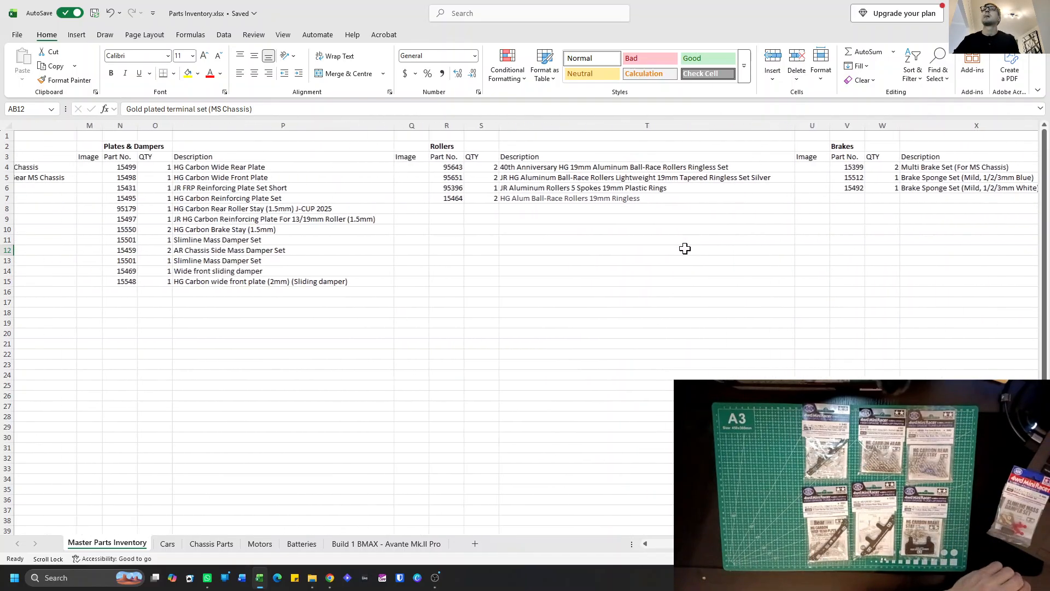
{"action": "scroll", "coordinate": [678, 251], "scroll_direction": "left", "scroll_amount": 2}
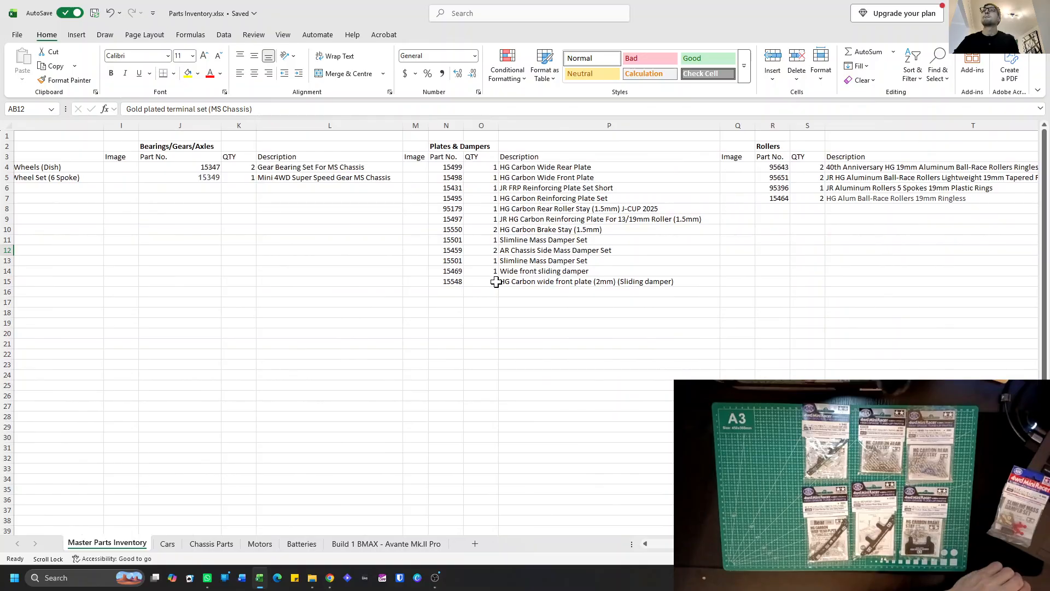
{"action": "left_click", "coordinate": [444, 291]}
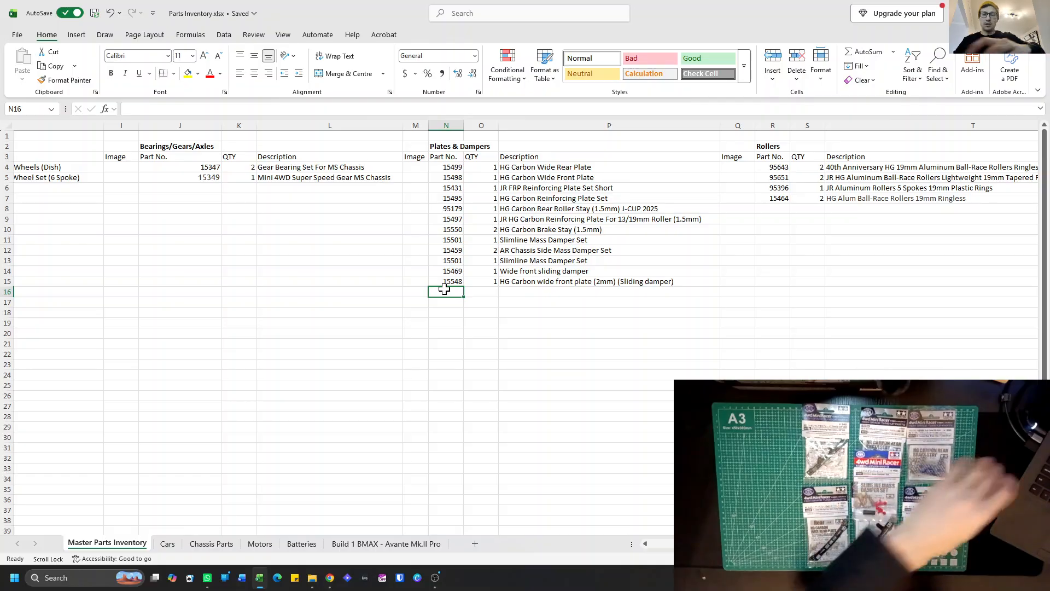
{"action": "type", "text": "155"}
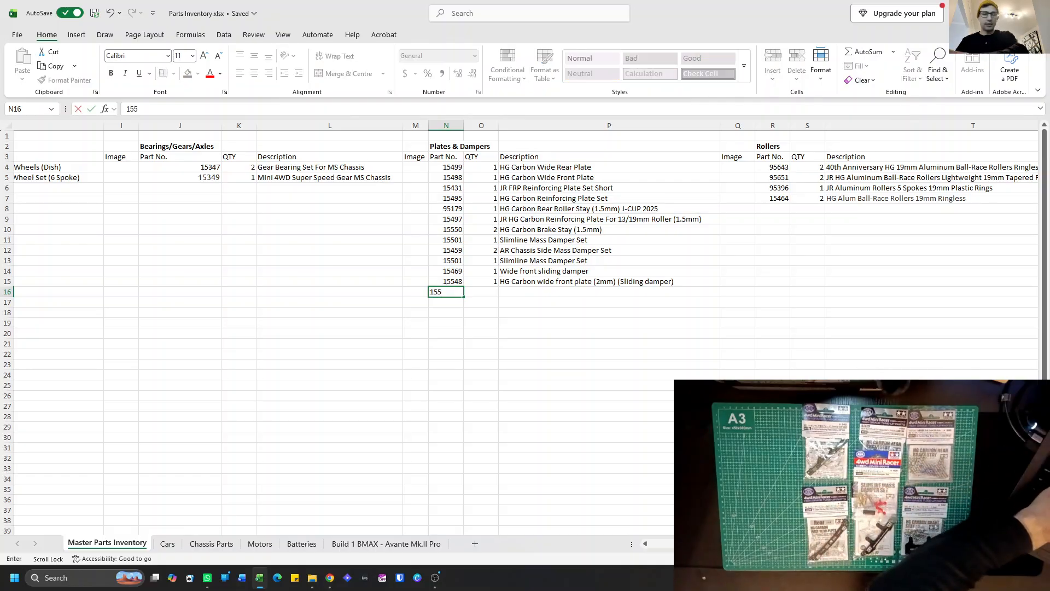
{"action": "type", "text": "01"}
{"action": "left_click", "coordinate": [475, 292]}
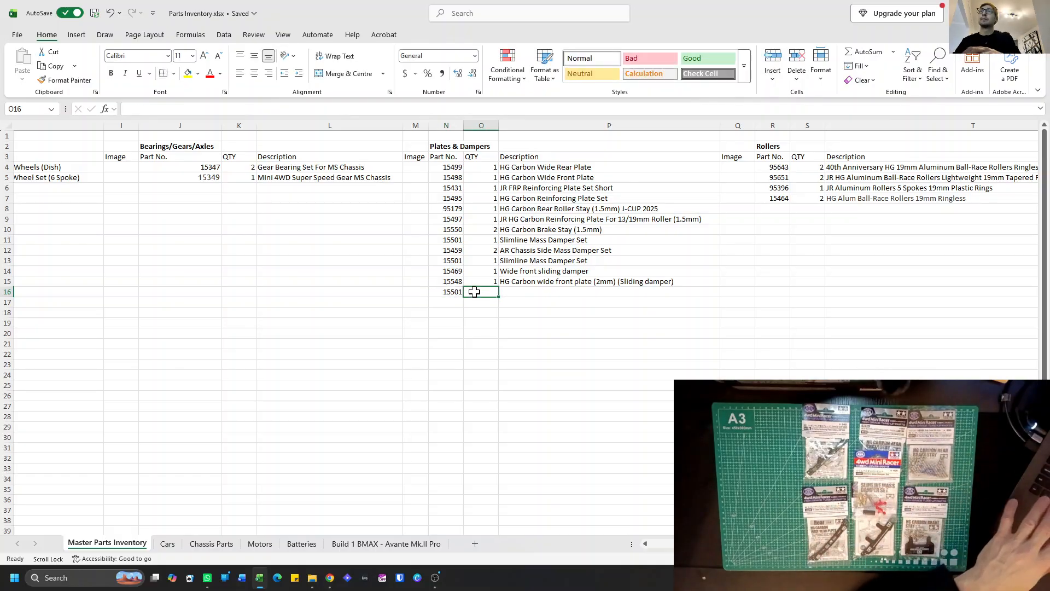
{"action": "type", "text": "1"}
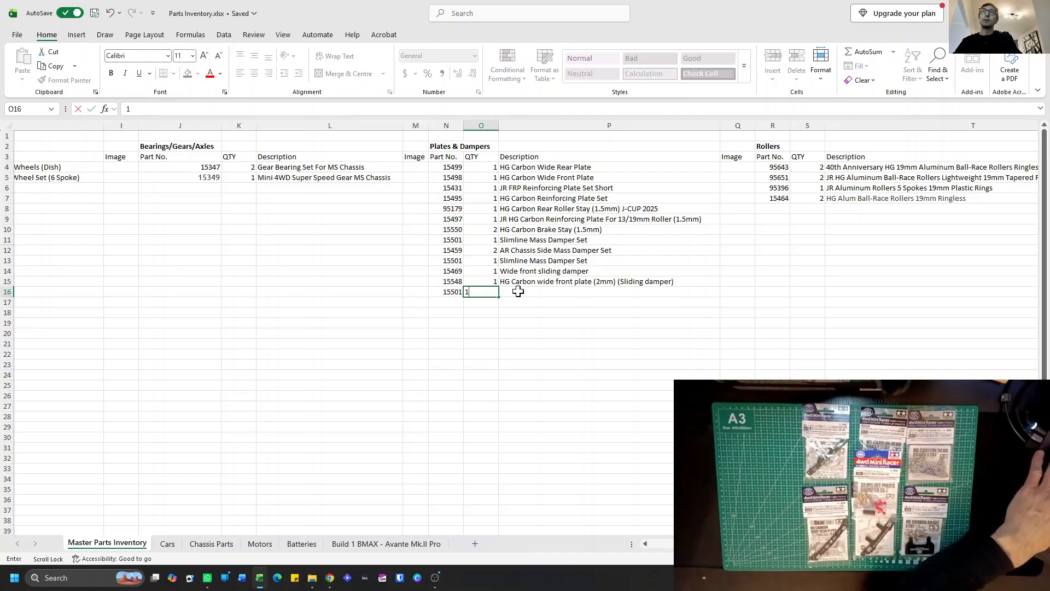
{"action": "left_click", "coordinate": [521, 291]}
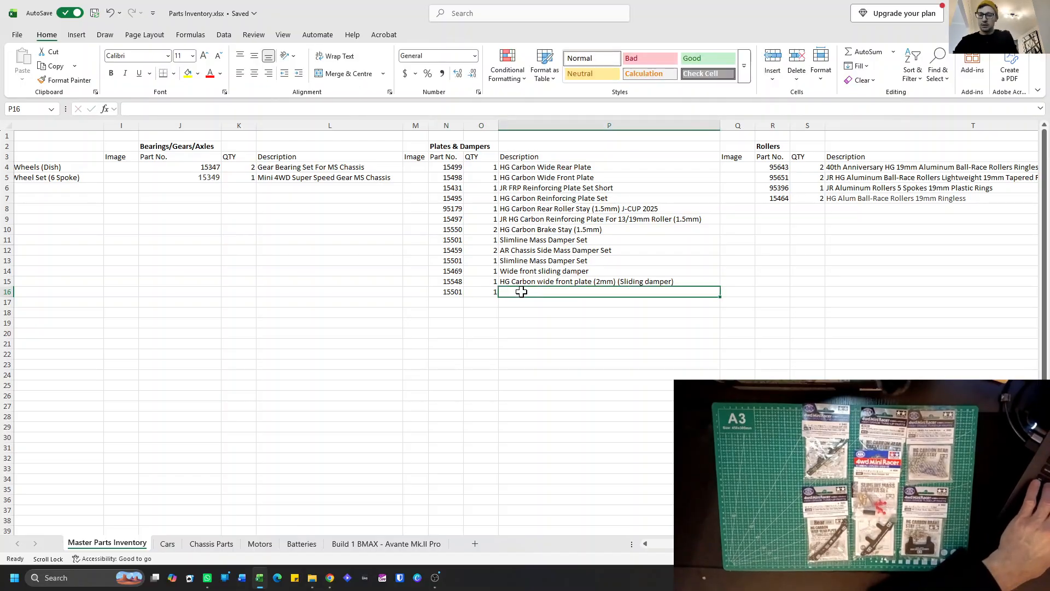
{"action": "type", "text": "Slimline Mass"}
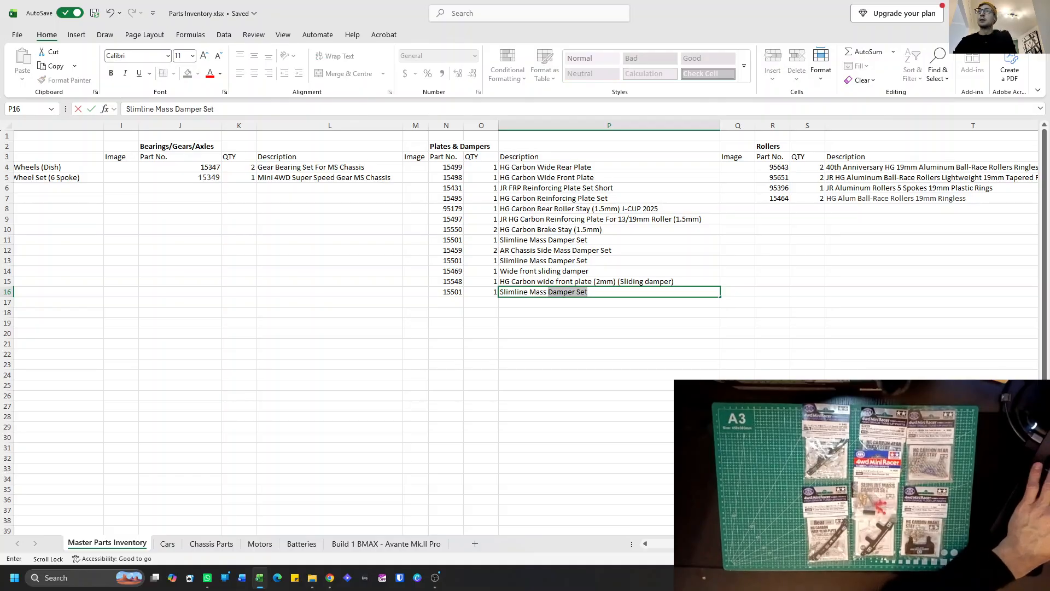
{"action": "scroll", "coordinate": [520, 290], "scroll_direction": "right", "scroll_amount": 1}
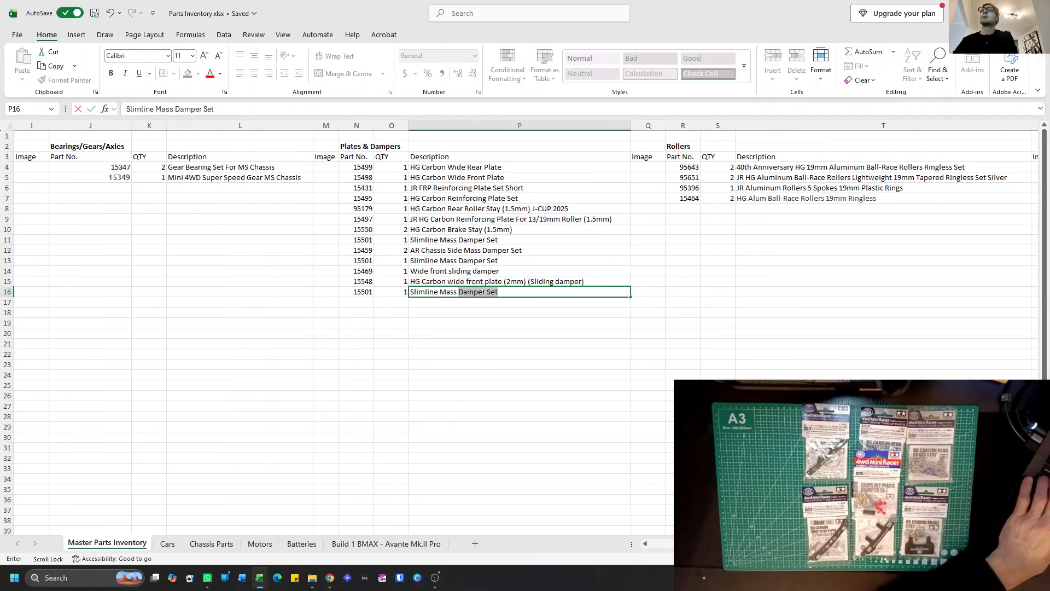
{"action": "key", "text": "Return"}
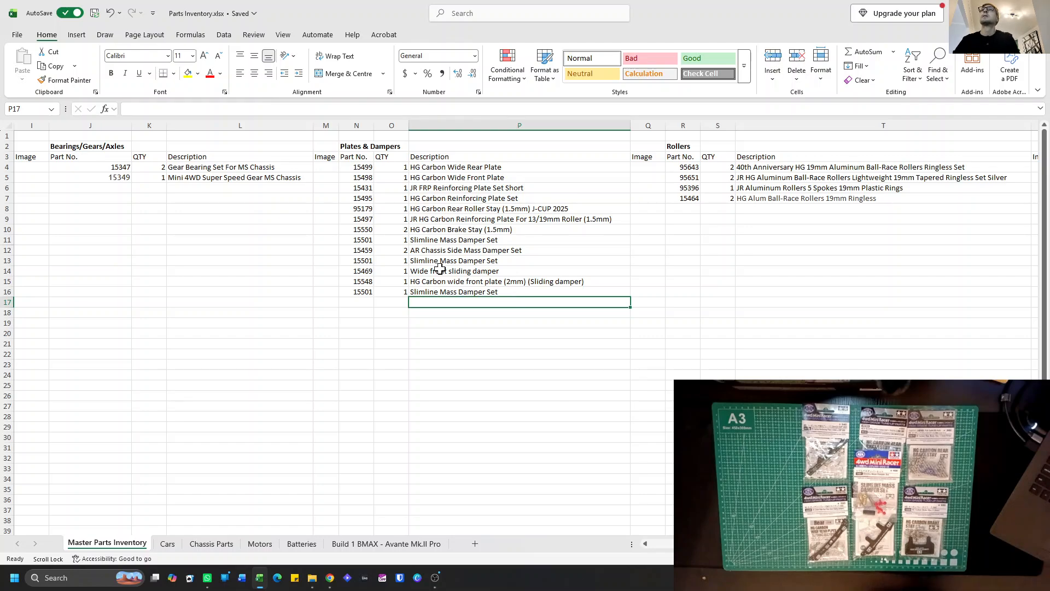
Set the quantity of part 15501 in O11 to 2 and delete its duplicate entry in N16:P16.
{"action": "left_click", "coordinate": [394, 241]}
{"action": "type", "text": "2"}
{"action": "left_click", "coordinate": [435, 350]}
{"action": "left_click", "coordinate": [459, 292]}
{"action": "left_click", "coordinate": [361, 294], "text": "shift"}
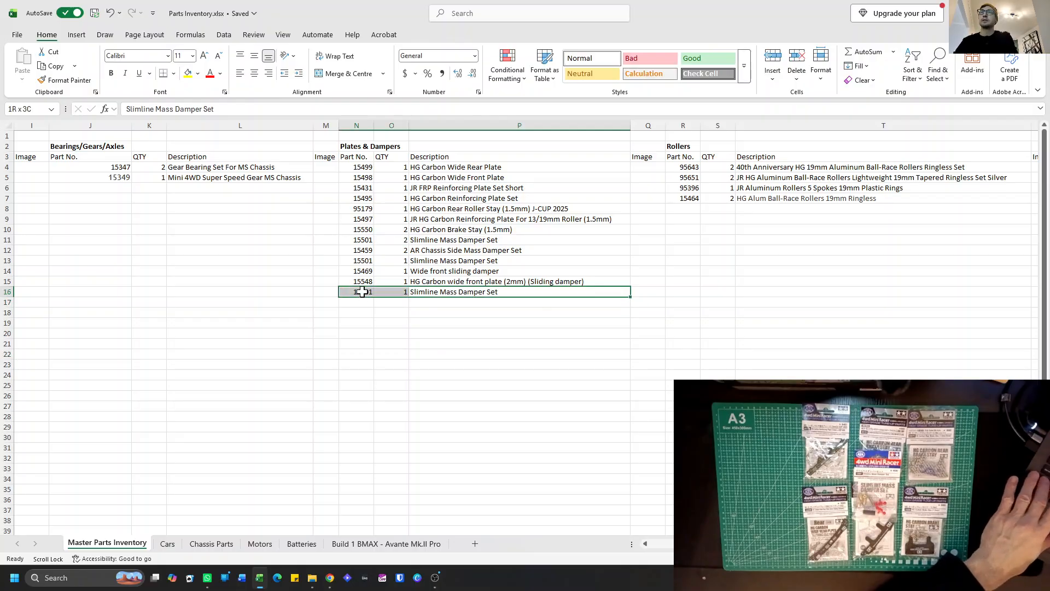
{"action": "key", "text": "Delete"}
{"action": "left_click", "coordinate": [430, 311]}
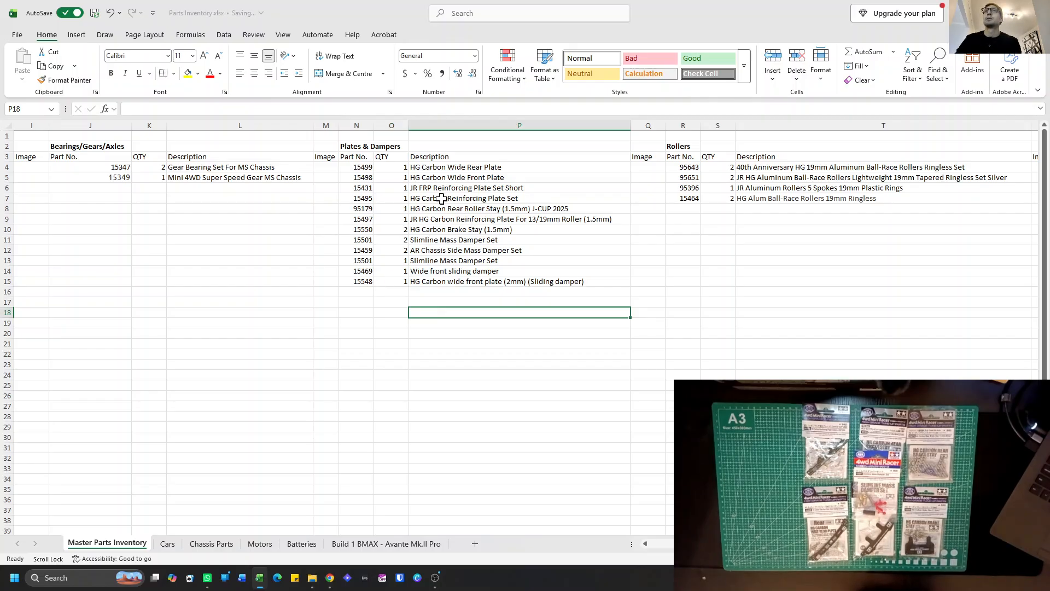
{"action": "right_click", "coordinate": [389, 166]}
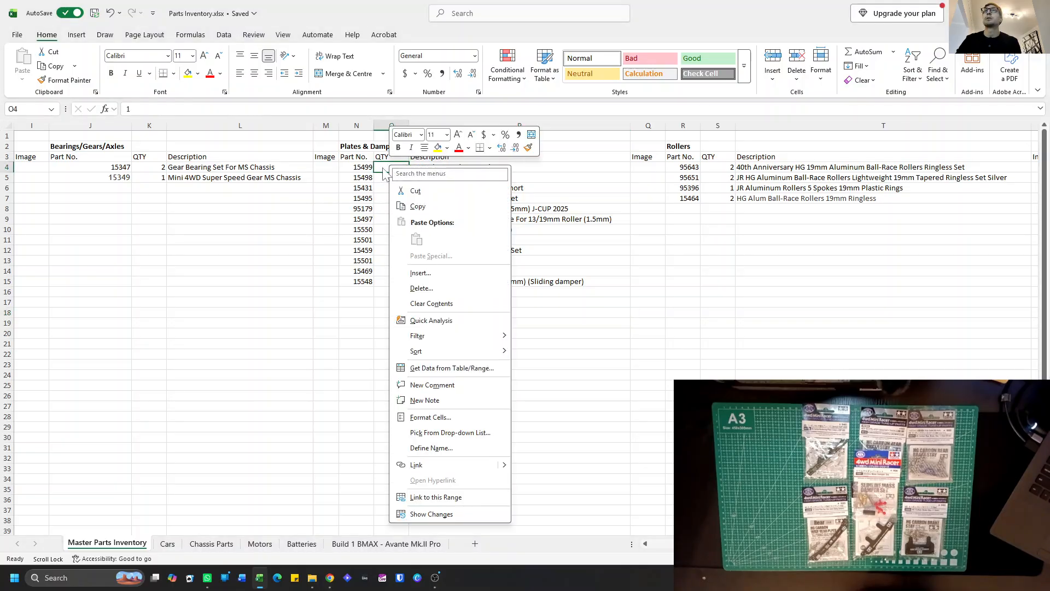
{"action": "key", "text": "Escape"}
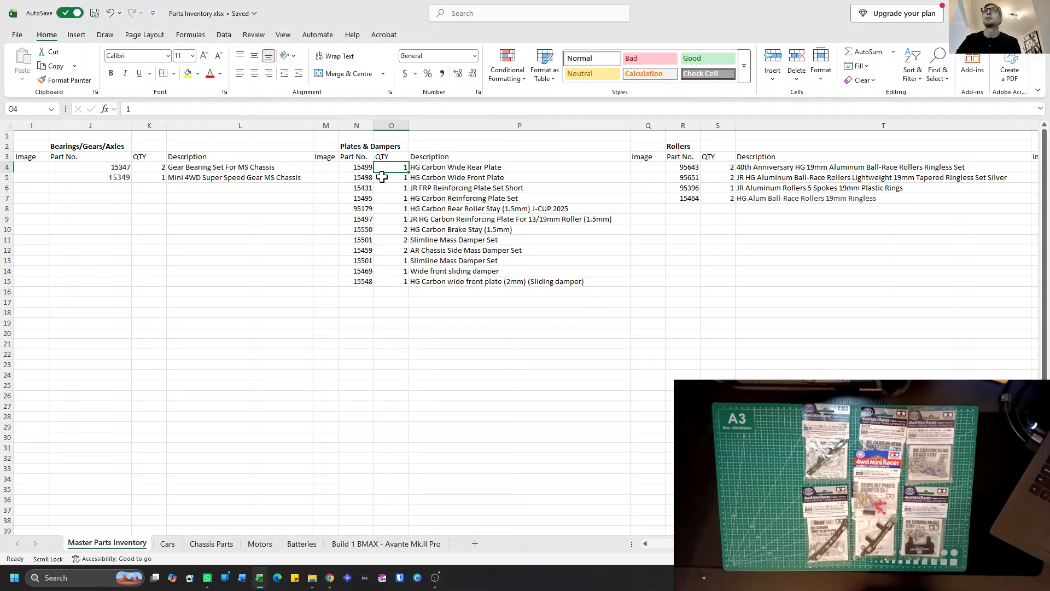
{"action": "right_click", "coordinate": [427, 168]}
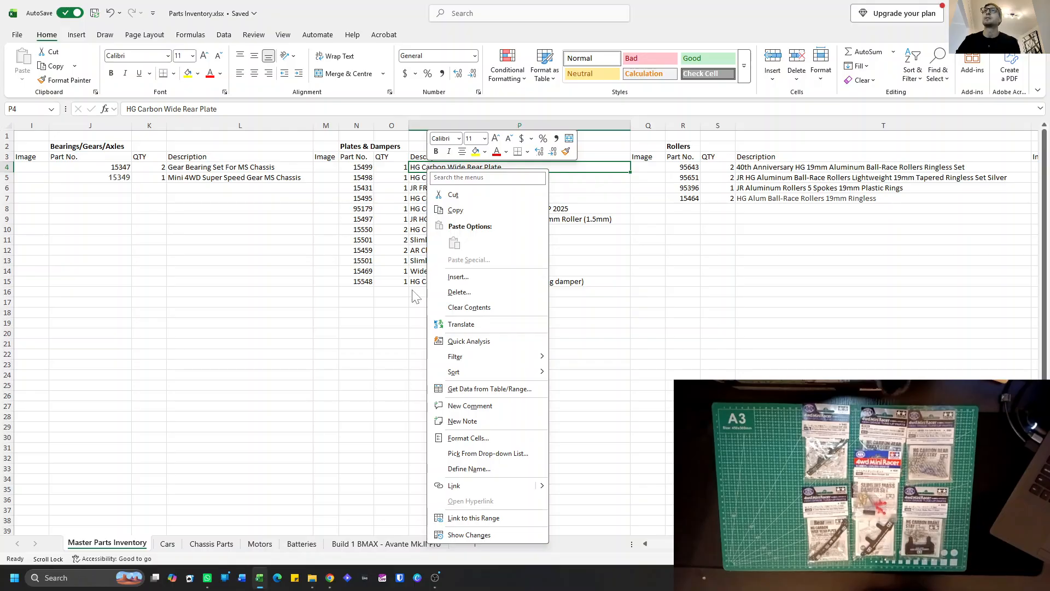
{"action": "key", "text": "Escape"}
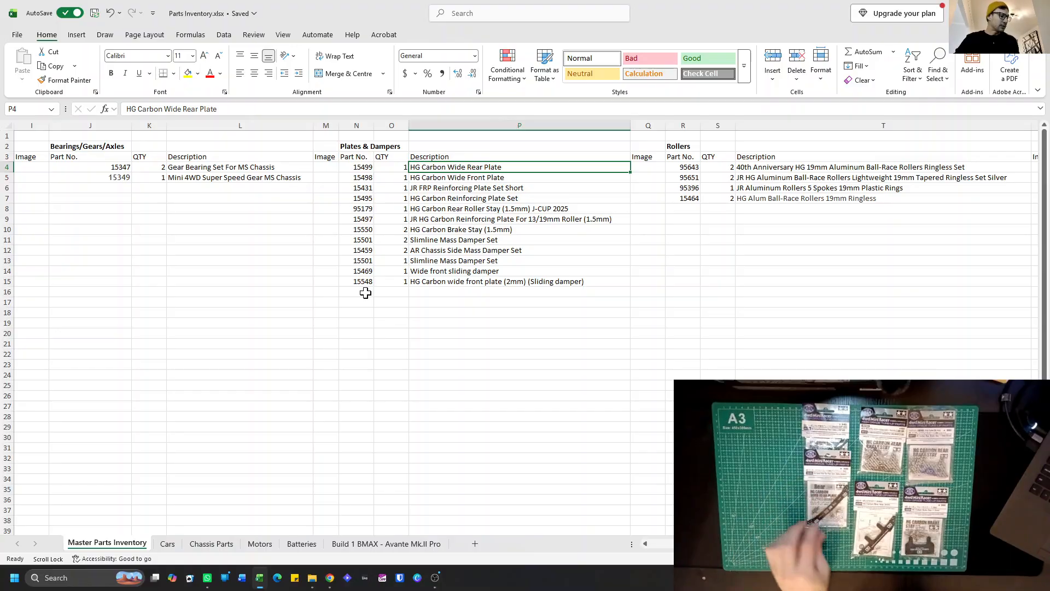
Check the Misc. and Plates & Dampers lists, and switch to the Build 1 BMAX - Avante Mk.II Pro sheet.
{"action": "scroll", "coordinate": [439, 309], "scroll_direction": "right", "scroll_amount": 5}
{"action": "scroll", "coordinate": [439, 309], "scroll_direction": "right", "scroll_amount": 3}
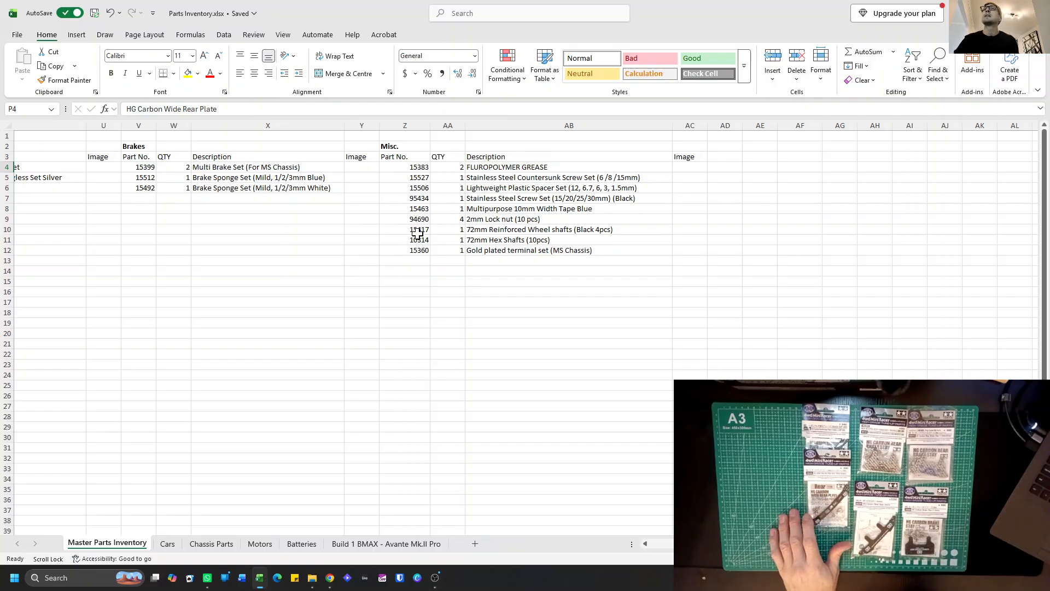
{"action": "scroll", "coordinate": [419, 227], "scroll_direction": "left", "scroll_amount": 5}
{"action": "scroll", "coordinate": [392, 231], "scroll_direction": "left", "scroll_amount": 1}
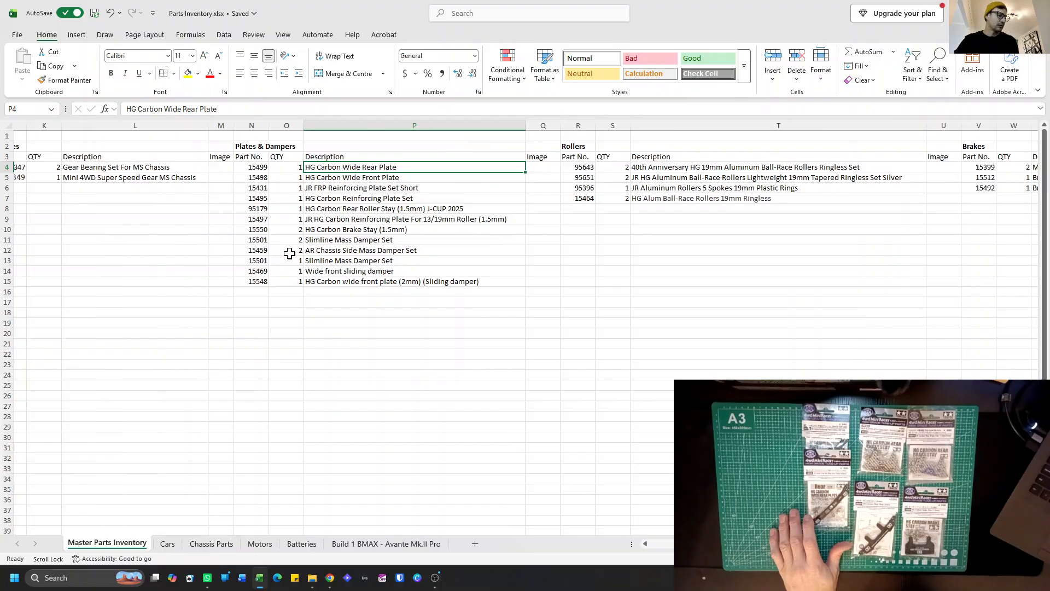
{"action": "left_click", "coordinate": [384, 541]}
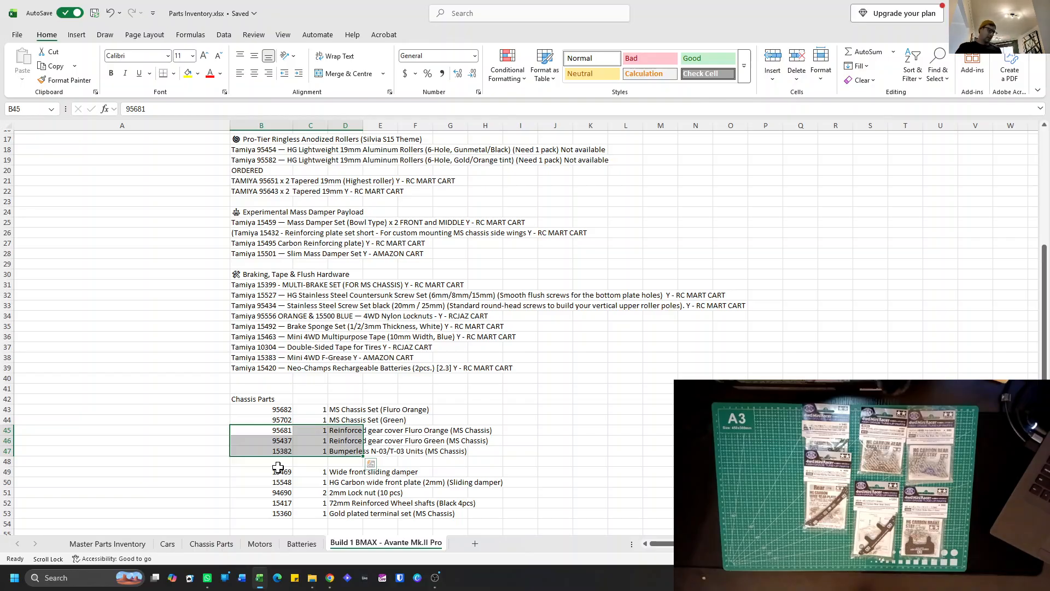
Switch to Google Chrome and open a new Incognito window filling the screen.
{"action": "left_click", "coordinate": [329, 579]}
{"action": "right_click", "coordinate": [330, 579]}
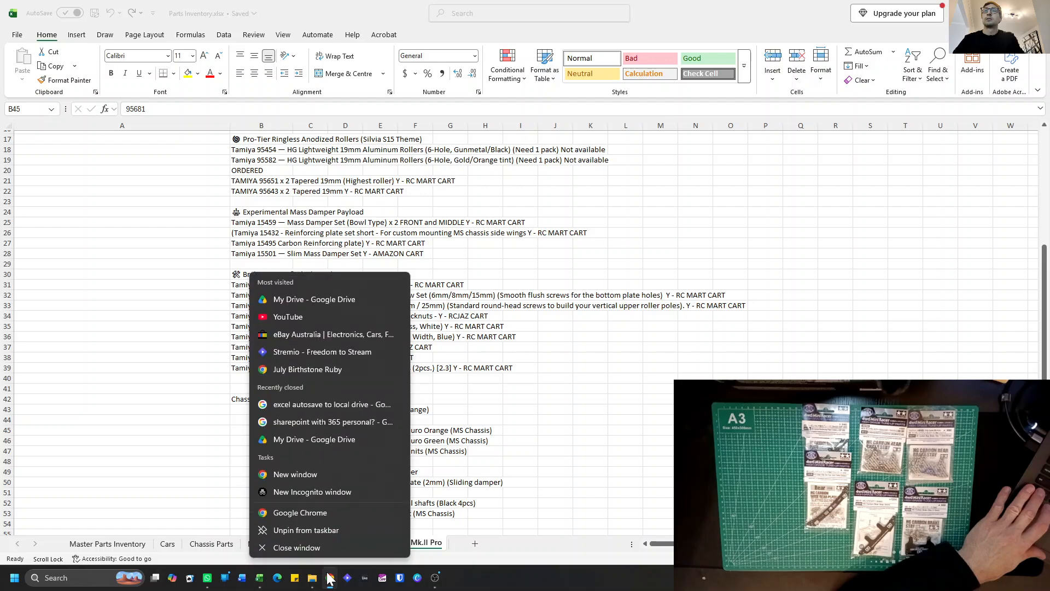
{"action": "left_click", "coordinate": [319, 492]}
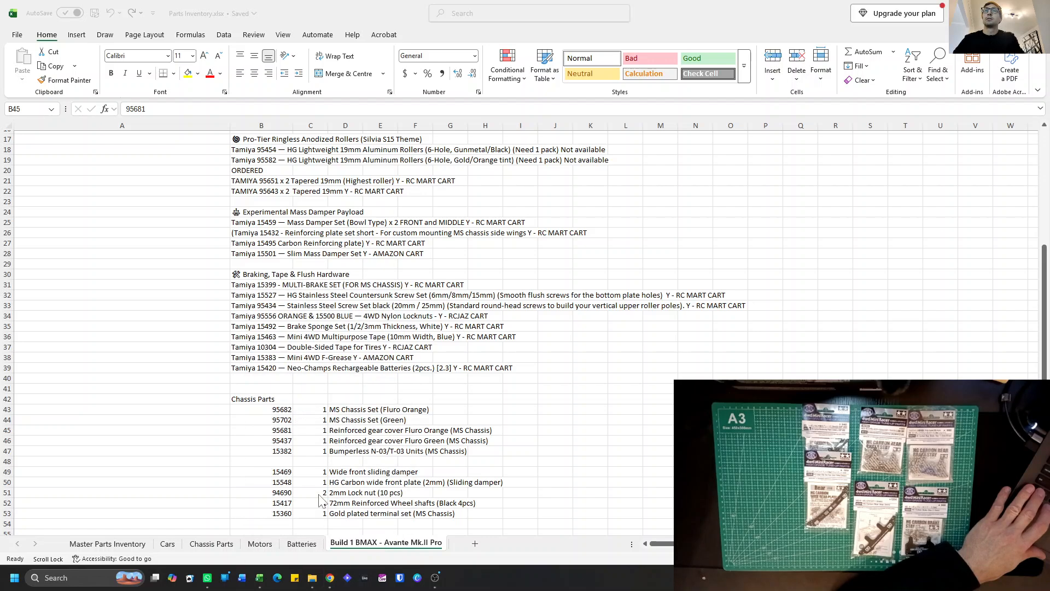
{"action": "left_click_drag", "start_coordinate": [296, 590], "coordinate": [432, 7]}
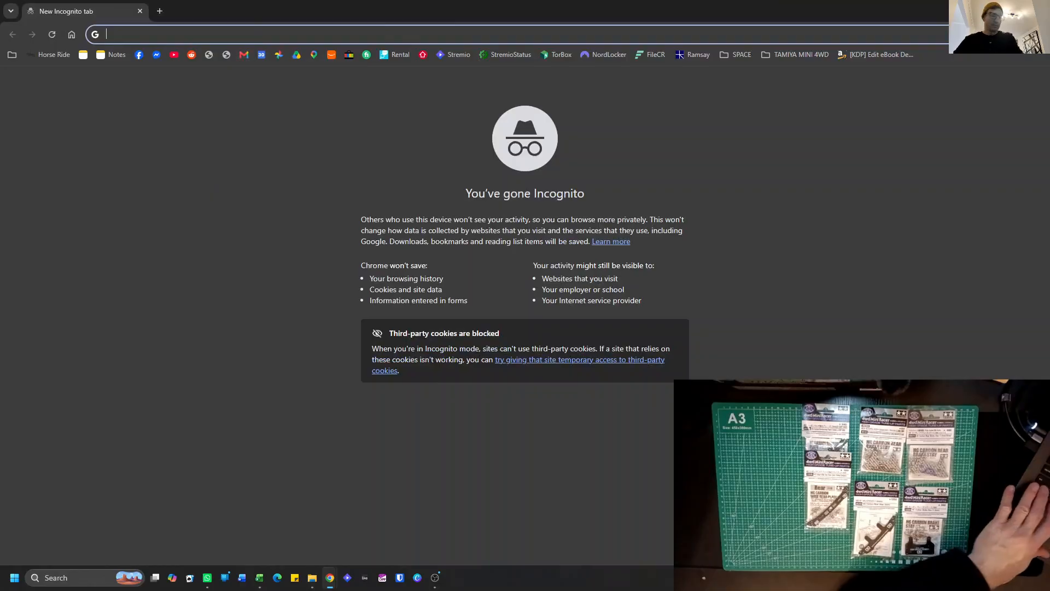
{"action": "type", "text": "Ta"}
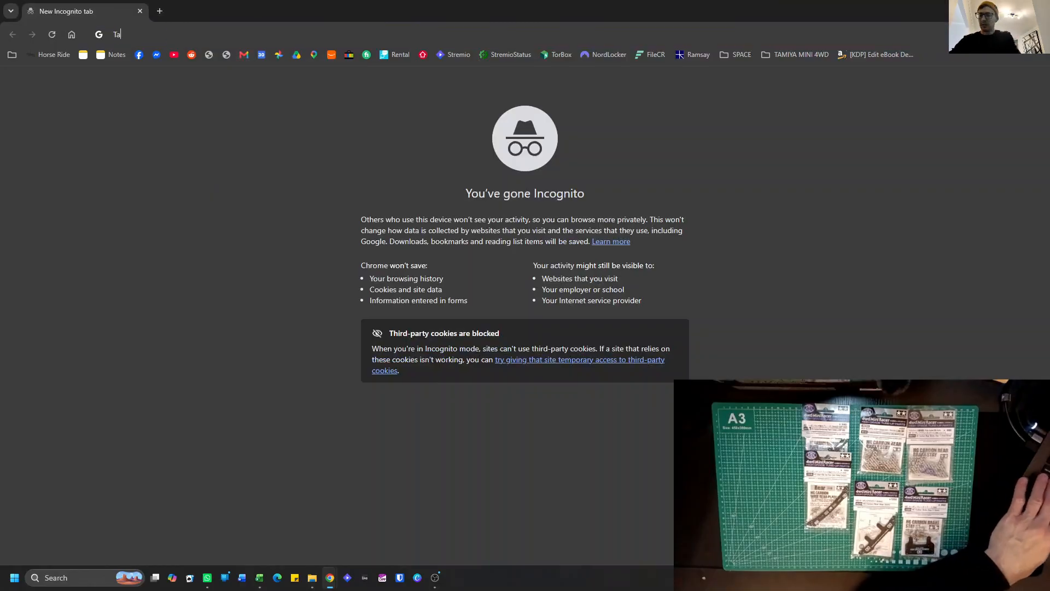
{"action": "type", "text": "miya mini"}
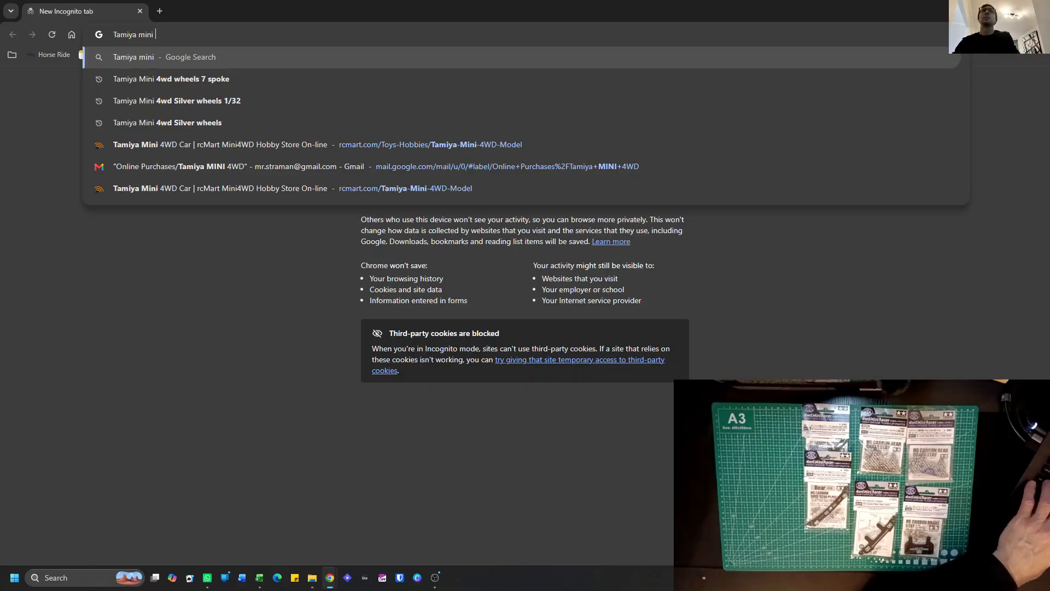
{"action": "key", "text": "BackSpace"}
{"action": "key", "text": "BackSpace"}
{"action": "key", "text": "BackSpace"}
{"action": "key", "text": "BackSpace"}
{"action": "key", "text": "BackSpace"}
{"action": "key", "text": "BackSpace"}
{"action": "key", "text": "BackSpace"}
{"action": "key", "text": "BackSpace"}
{"action": "key", "text": "BackSpace"}
{"action": "key", "text": "BackSpace"}
{"action": "key", "text": "BackSpace"}
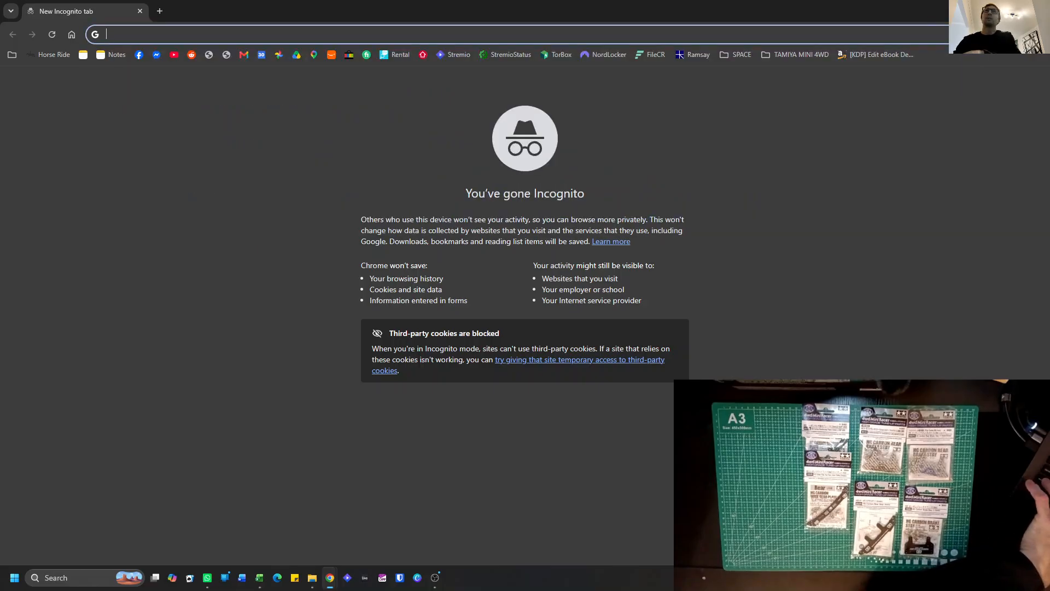
{"action": "type", "text": "F"}
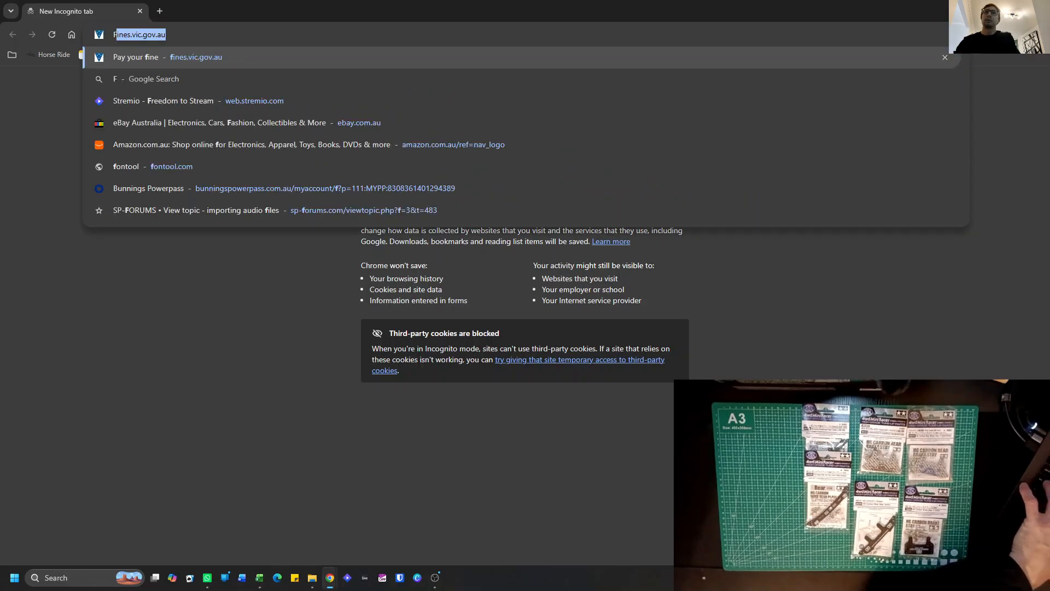
{"action": "type", "text": "ront"}
{"action": "key", "text": "BackSpace"}
{"action": "key", "text": "BackSpace"}
{"action": "key", "text": "BackSpace"}
{"action": "key", "text": "BackSpace"}
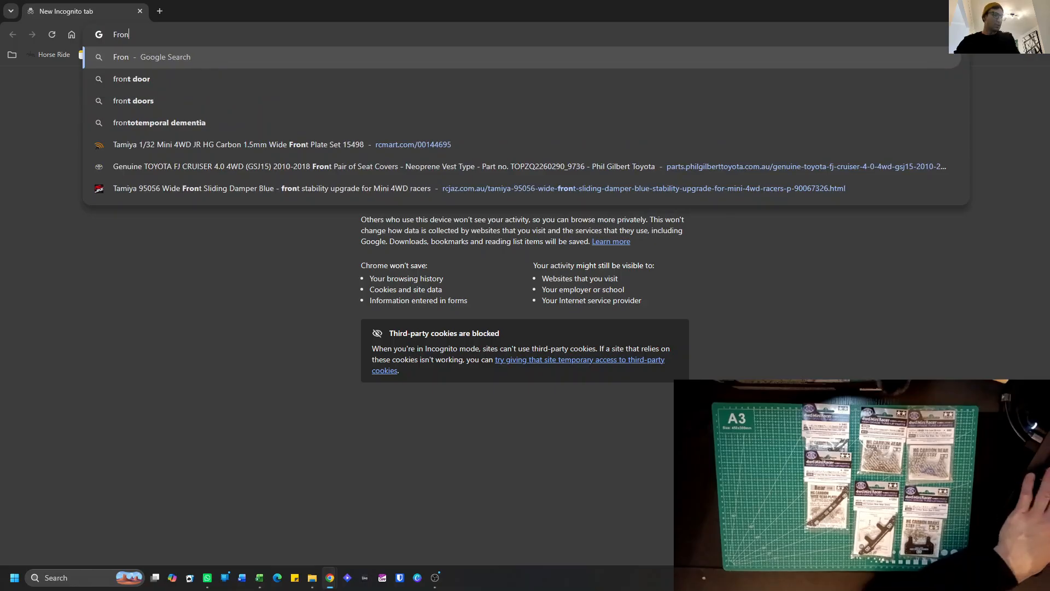
{"action": "key", "text": "BackSpace"}
Search Google for "Tamiya mini 4wd rear sliding damper" and open the first sponsored Hobby City Australia product.
{"action": "type", "text": "Ta"}
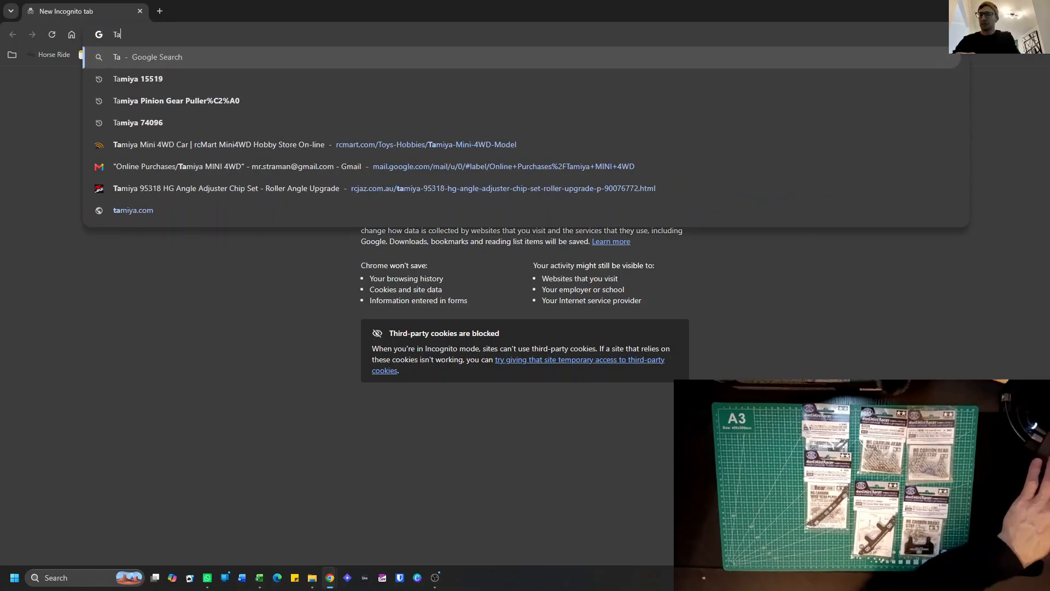
{"action": "type", "text": "miya"}
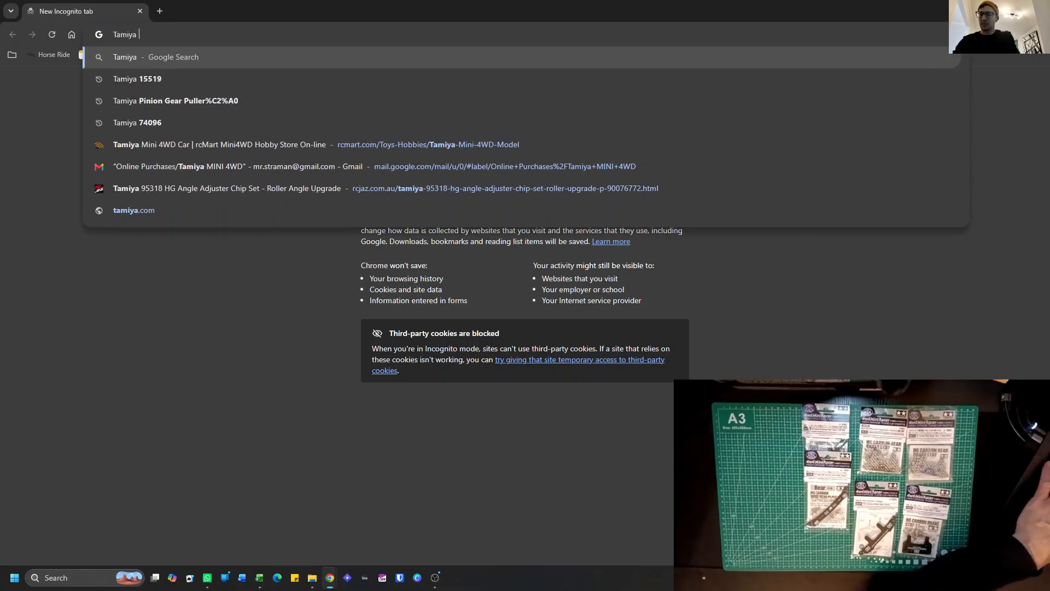
{"action": "type", "text": " mini 4"}
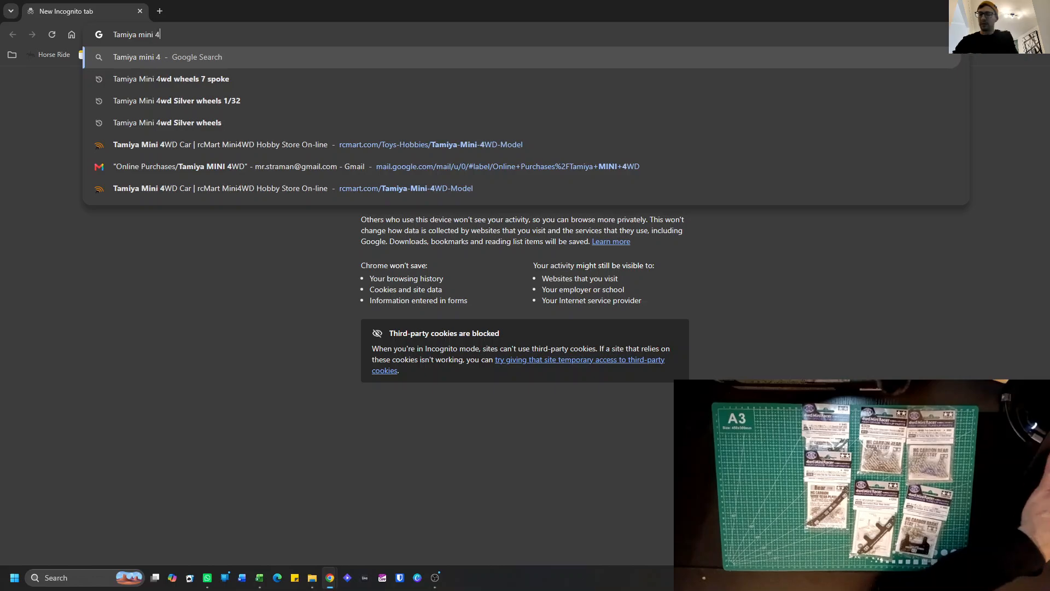
{"action": "type", "text": "wd rear"}
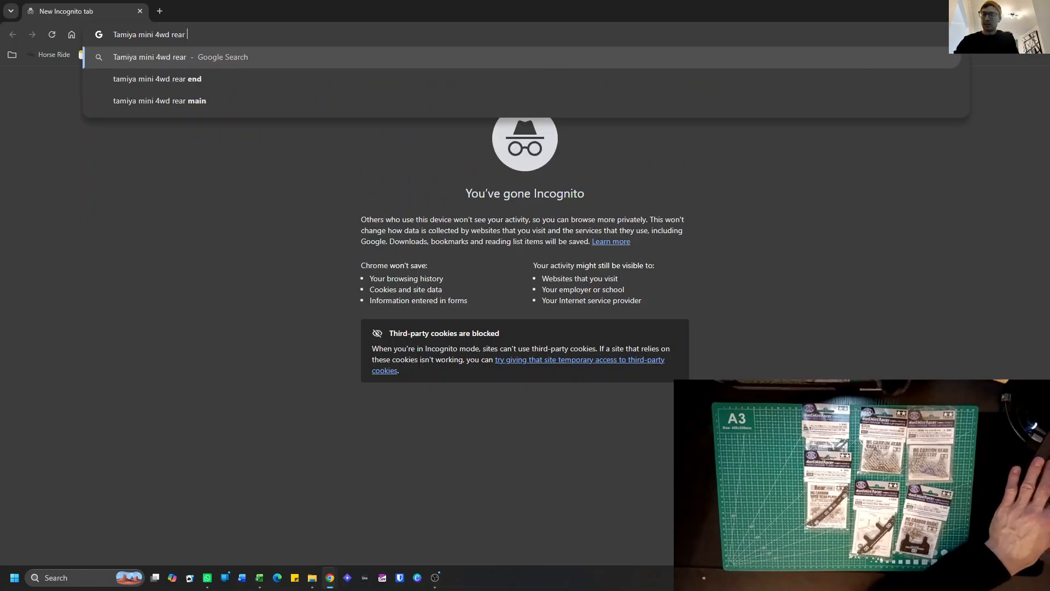
{"action": "type", "text": "sliding dam"}
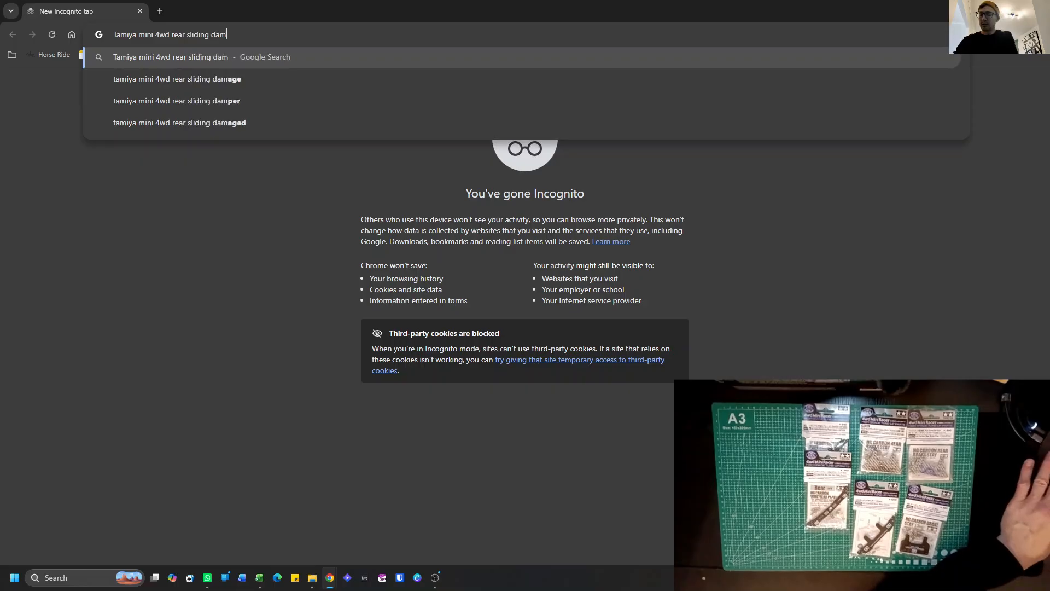
{"action": "type", "text": "per"}
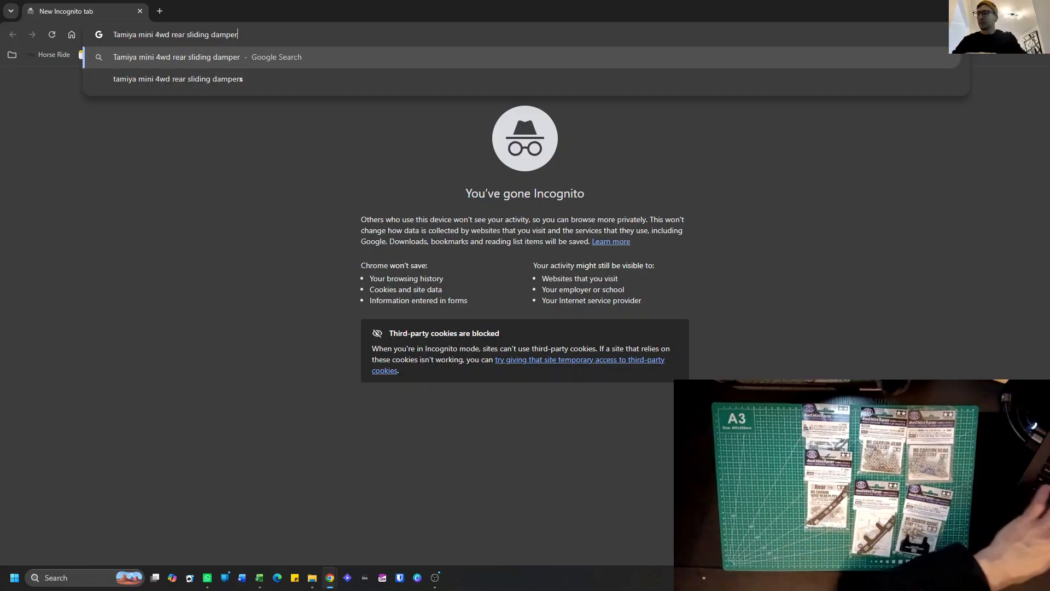
{"action": "key", "text": "Return"}
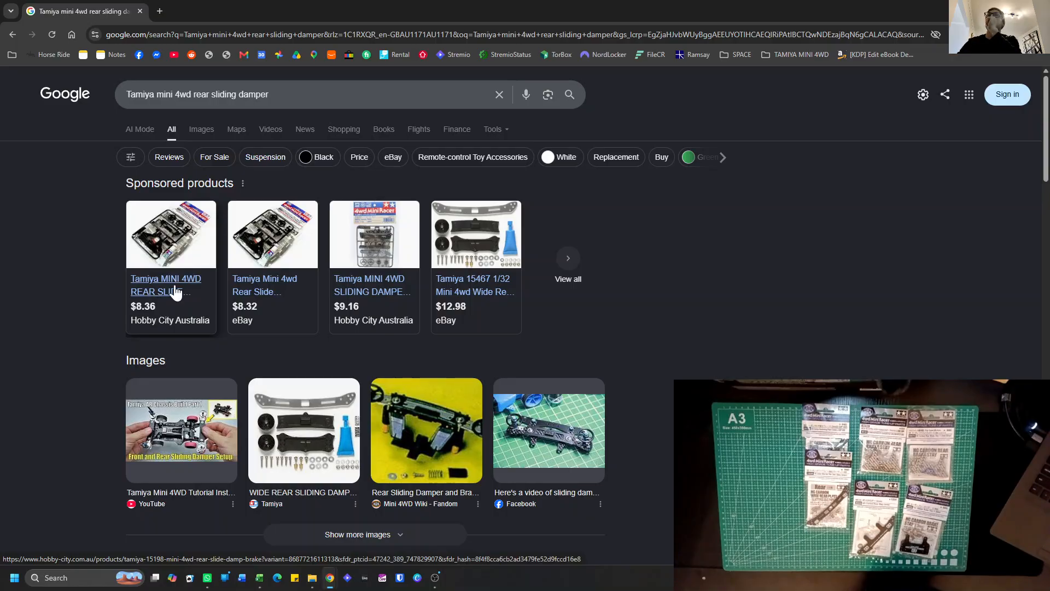
{"action": "left_click", "coordinate": [175, 292]}
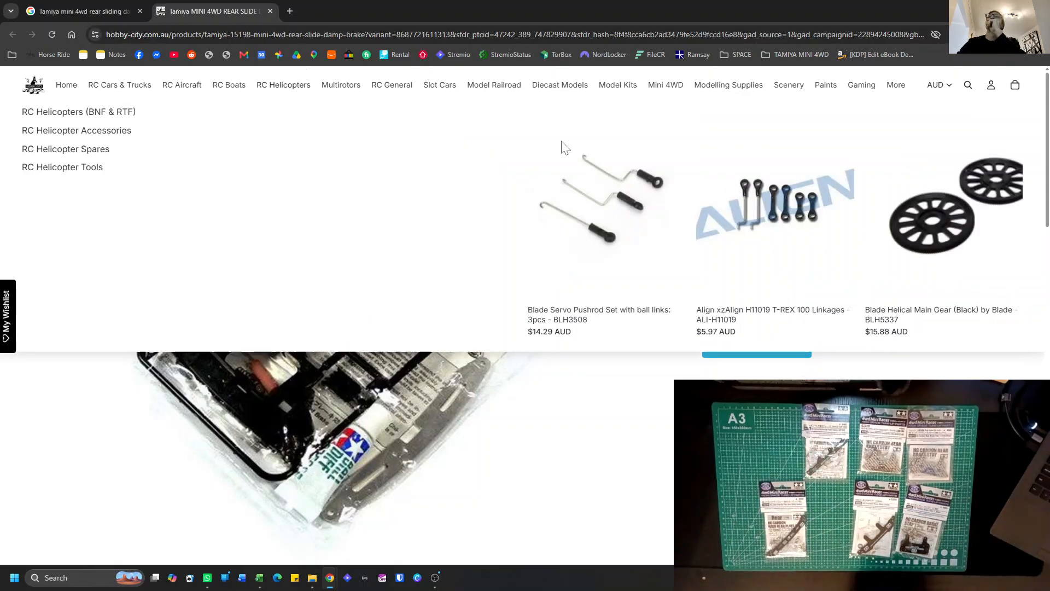
Select the part number in the product title and search Google for "Tamiya 15198" in a new tab.
{"action": "left_click_drag", "start_coordinate": [937, 173], "coordinate": [885, 173]}
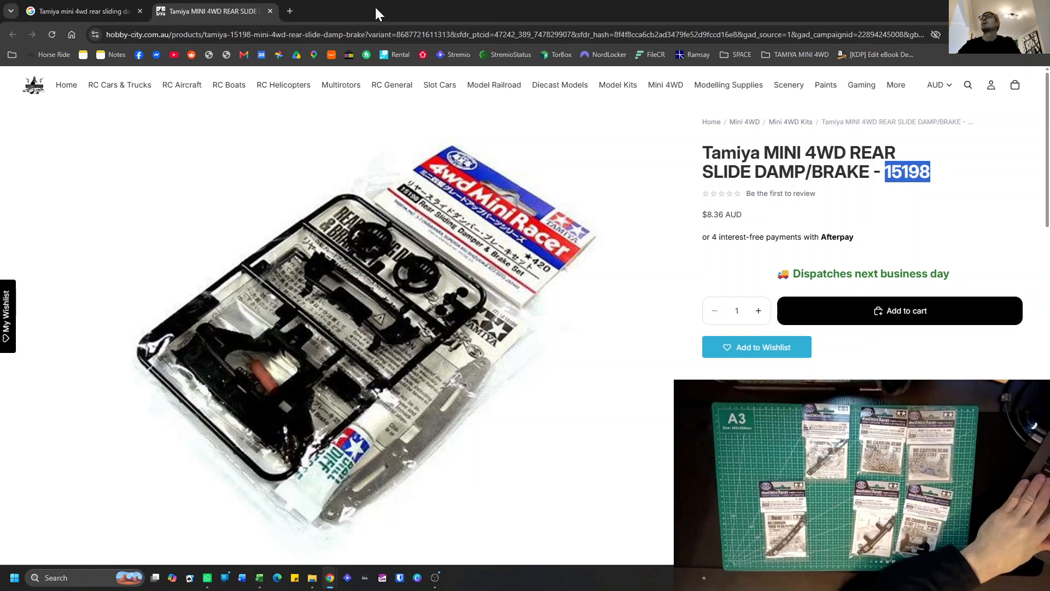
{"action": "left_click", "coordinate": [291, 12]}
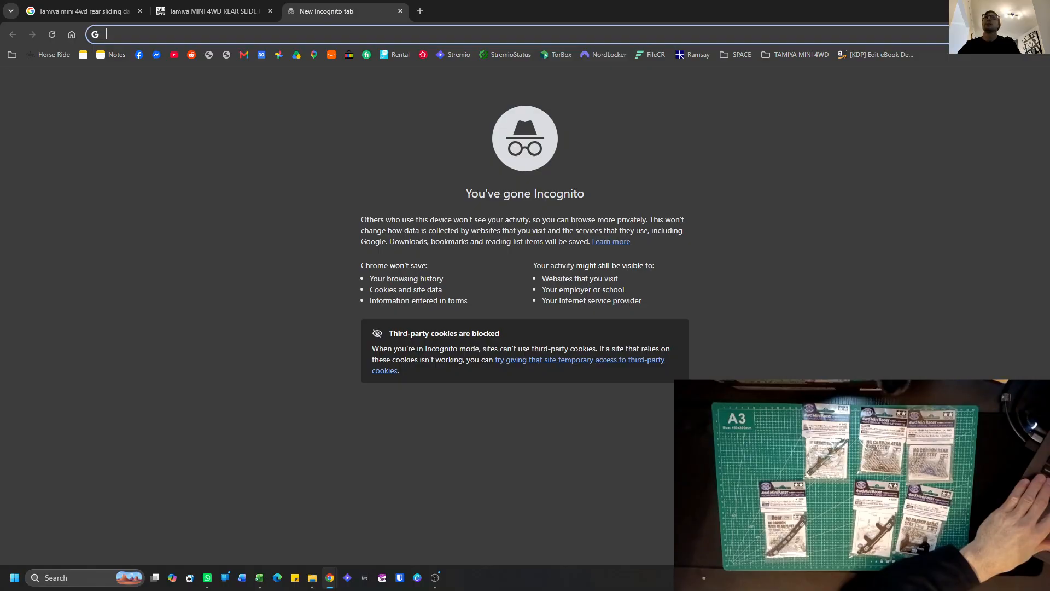
{"action": "type", "text": "Tamiya "}
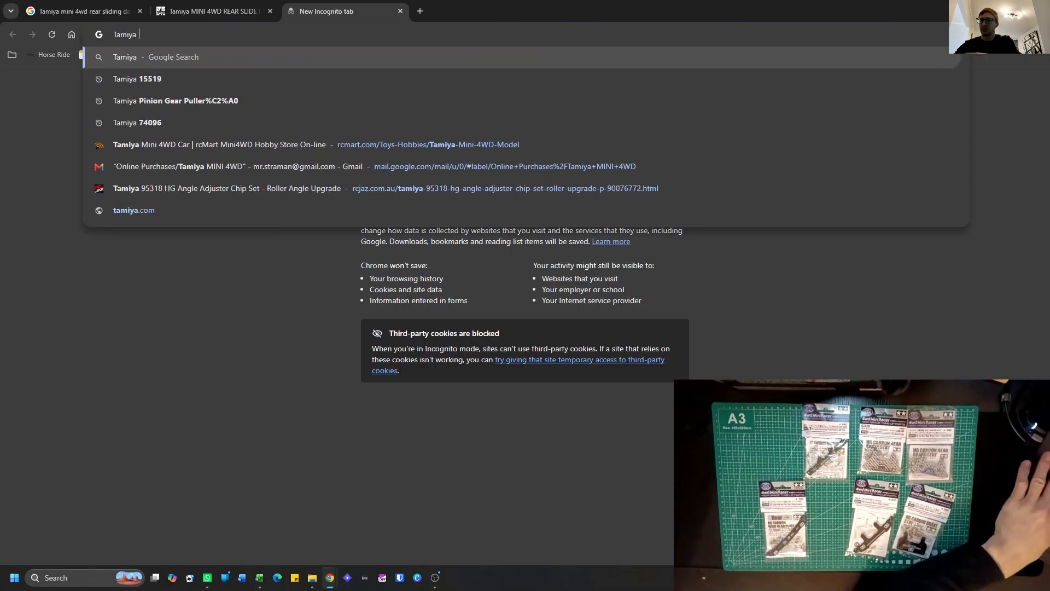
{"action": "type", "text": "151"}
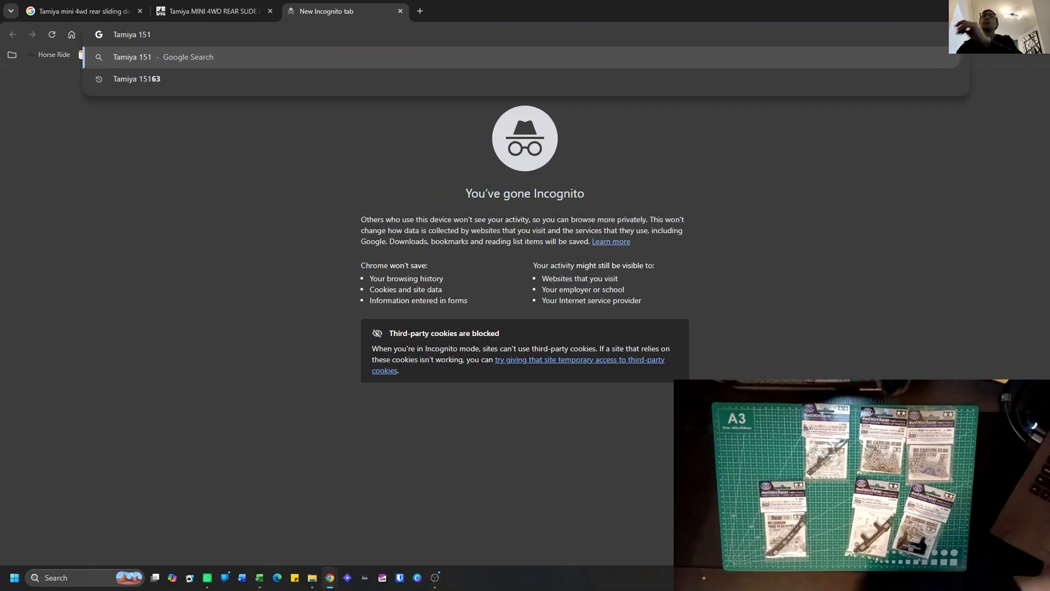
{"action": "left_click", "coordinate": [241, 9]}
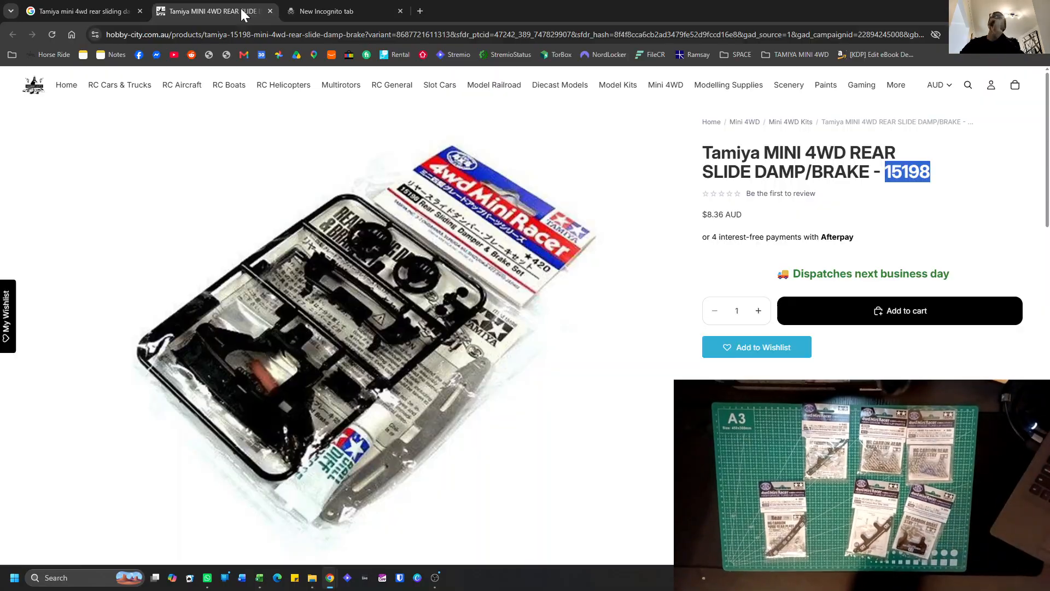
{"action": "left_click", "coordinate": [333, 9]}
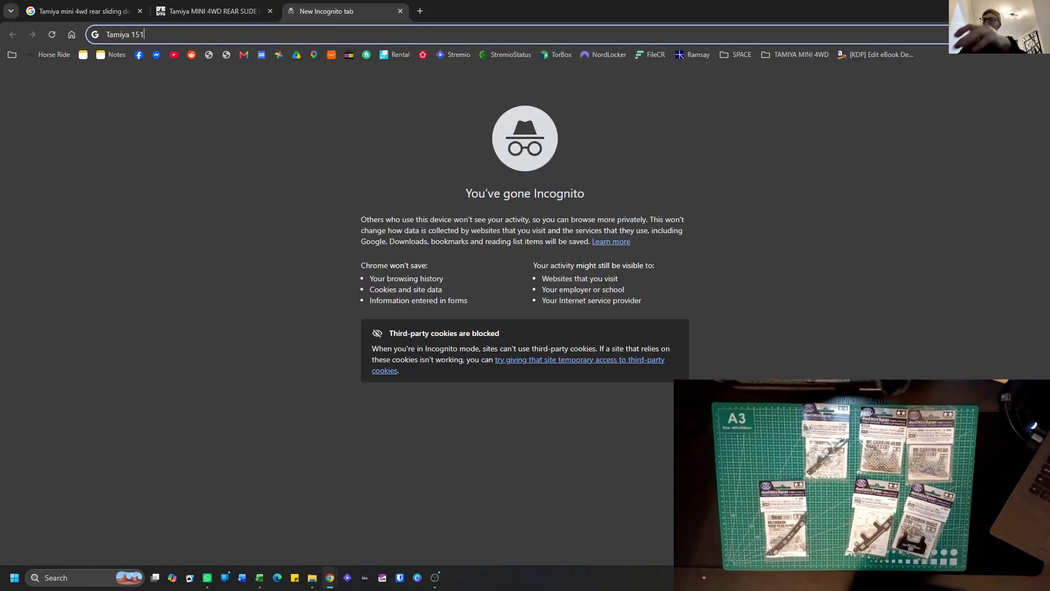
{"action": "type", "text": "98"}
{"action": "key", "text": "Return"}
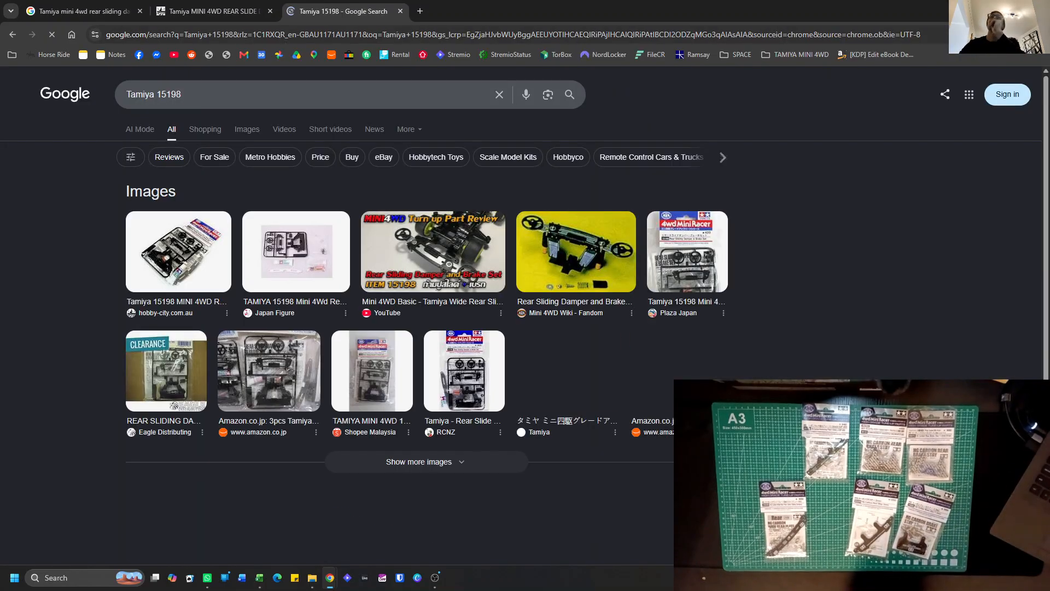
Look through the search results for stores and details on the Tamiya 15198 rear sliding damper and brake set.
{"action": "scroll", "coordinate": [49, 258], "scroll_direction": "down", "scroll_amount": 2}
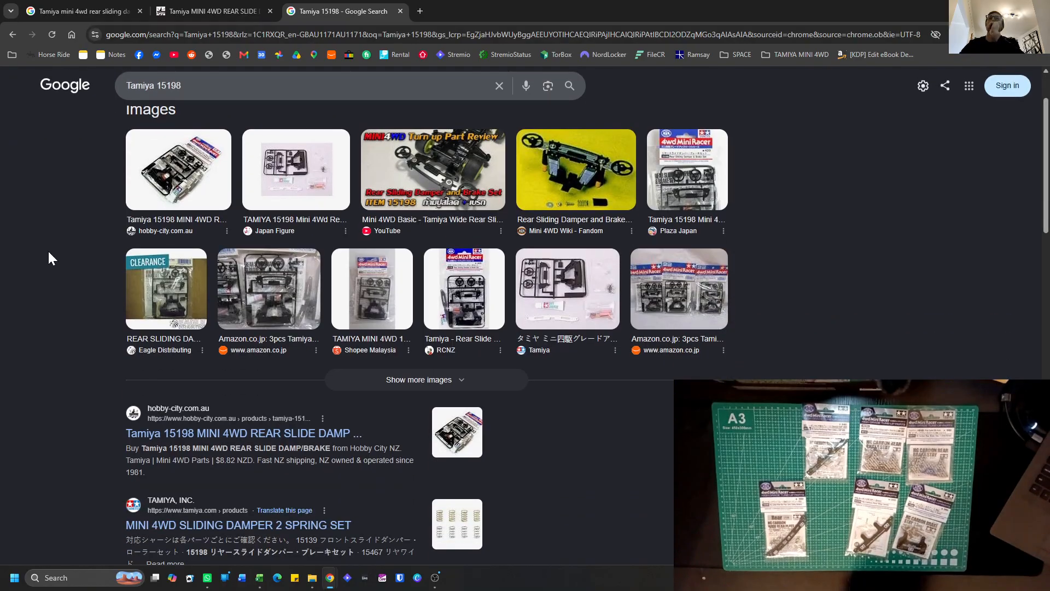
{"action": "scroll", "coordinate": [50, 257], "scroll_direction": "down", "scroll_amount": 3}
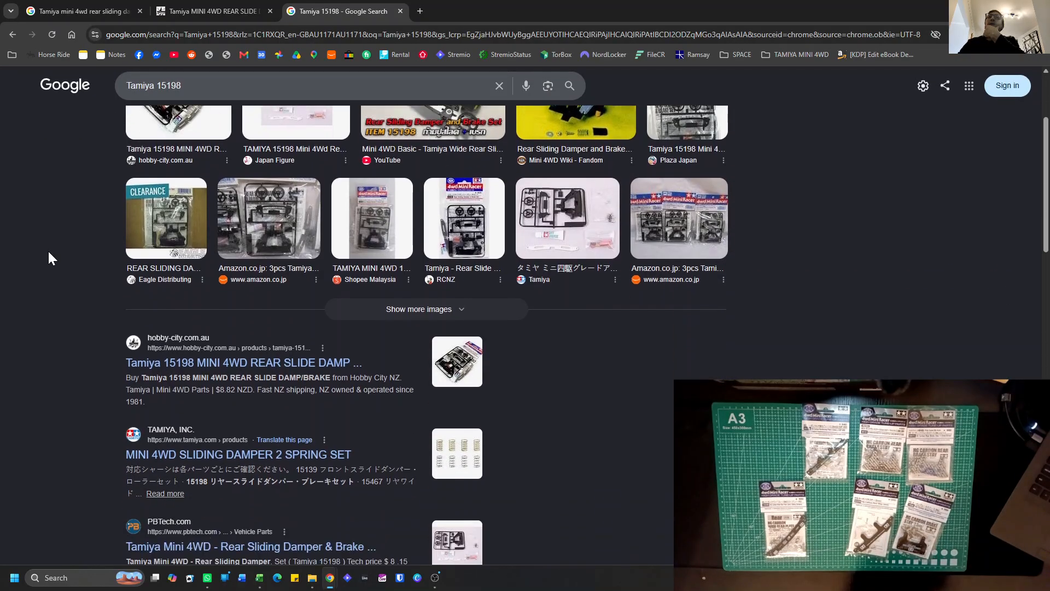
{"action": "scroll", "coordinate": [48, 257], "scroll_direction": "down", "scroll_amount": 3}
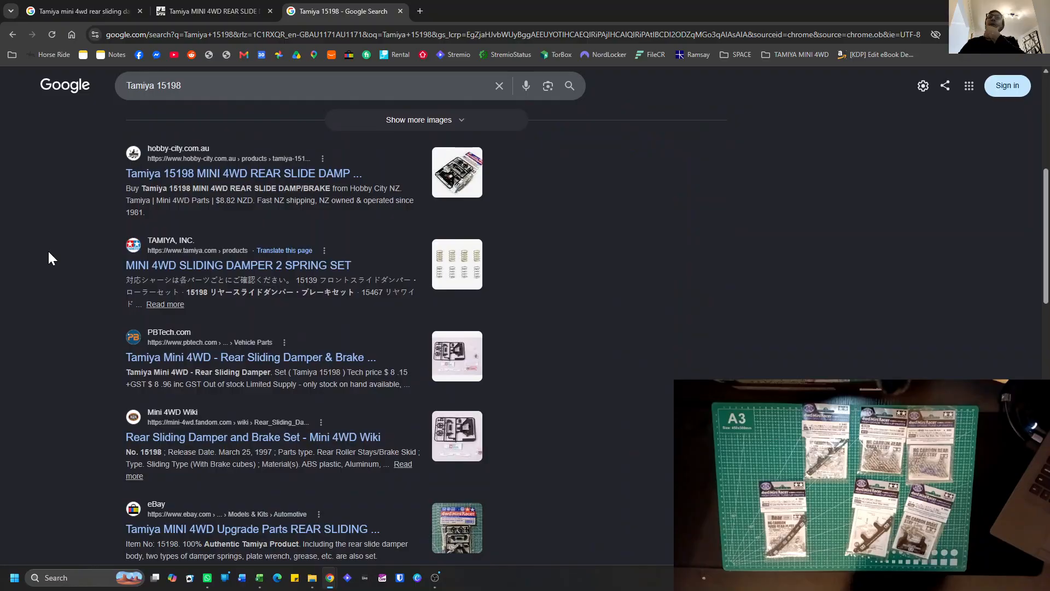
{"action": "scroll", "coordinate": [48, 257], "scroll_direction": "down", "scroll_amount": 2}
{"action": "scroll", "coordinate": [49, 252], "scroll_direction": "down", "scroll_amount": 2}
{"action": "scroll", "coordinate": [50, 253], "scroll_direction": "down", "scroll_amount": 2}
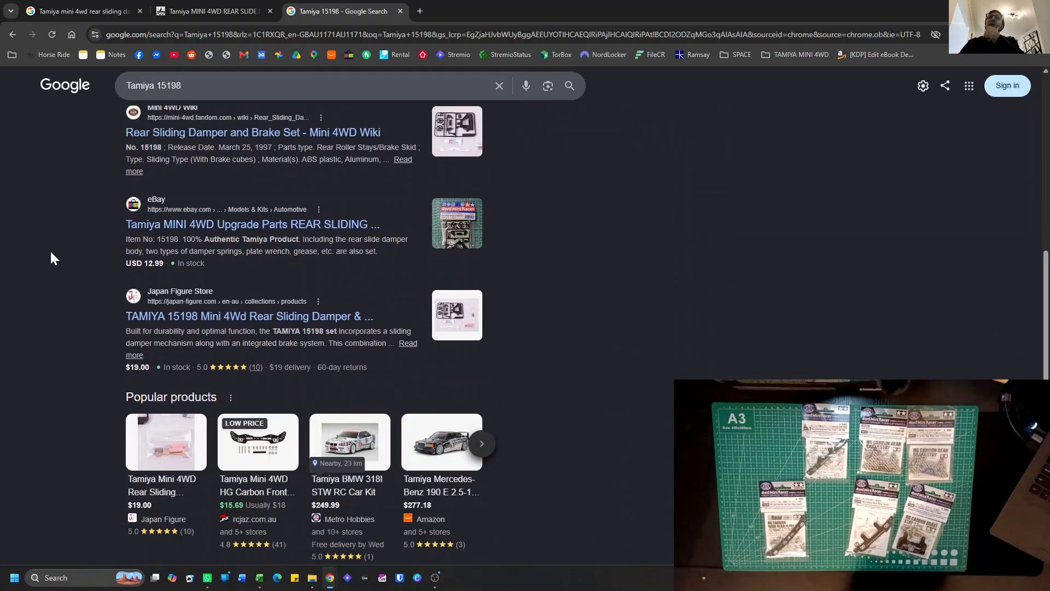
{"action": "scroll", "coordinate": [53, 257], "scroll_direction": "down", "scroll_amount": 2}
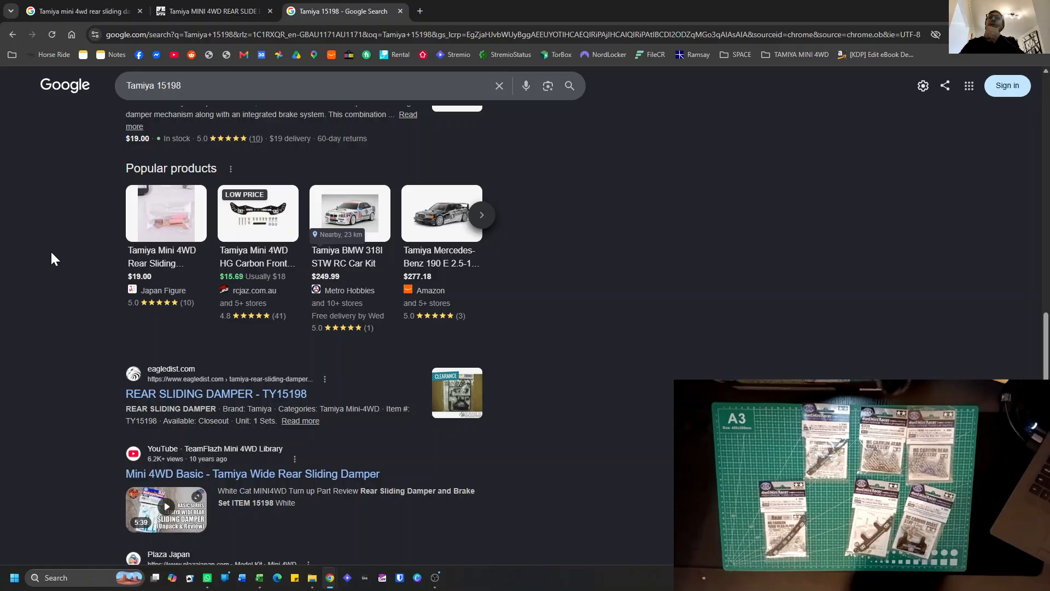
{"action": "scroll", "coordinate": [70, 304], "scroll_direction": "down", "scroll_amount": 2}
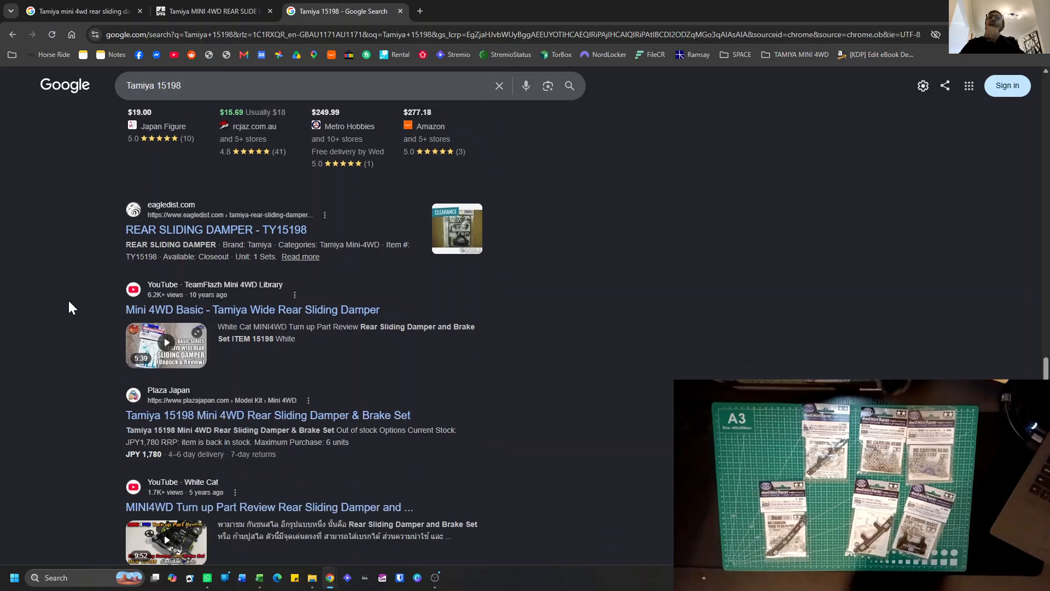
{"action": "scroll", "coordinate": [67, 298], "scroll_direction": "up", "scroll_amount": 9}
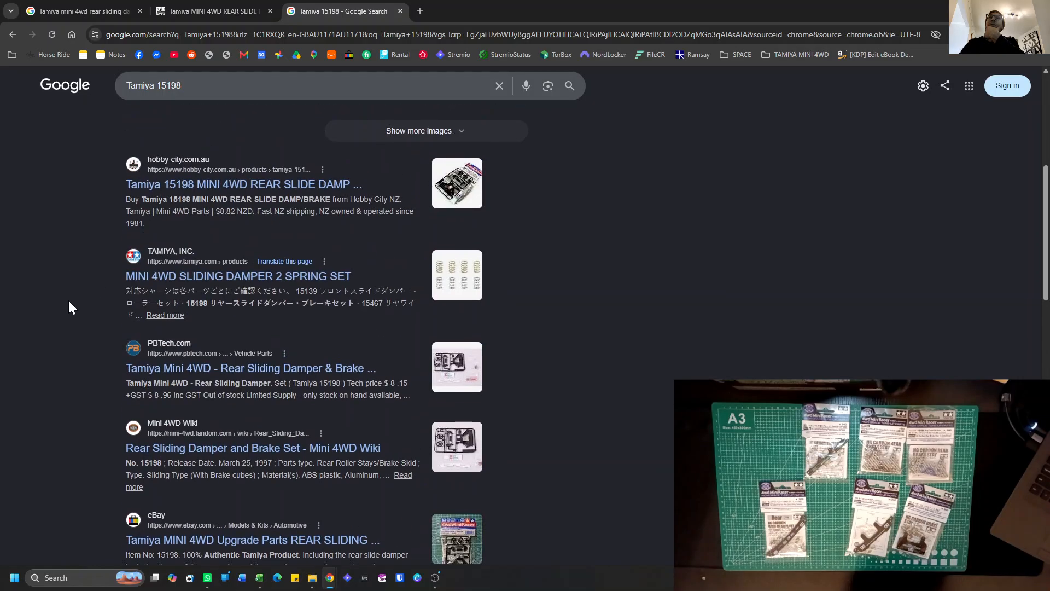
Open the Shopping Cart bookmark from the TAMIYA MINI 4WD folder in a new tab and search rcMart for "Tamiya 15198".
{"action": "left_click", "coordinate": [785, 57]}
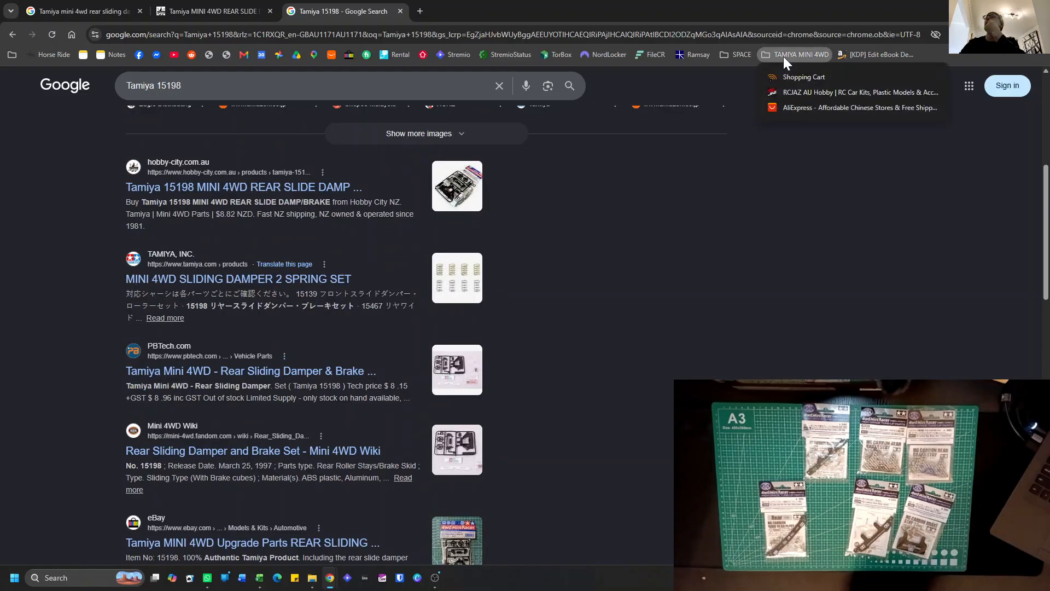
{"action": "right_click", "coordinate": [800, 86]}
{"action": "left_click", "coordinate": [823, 93]}
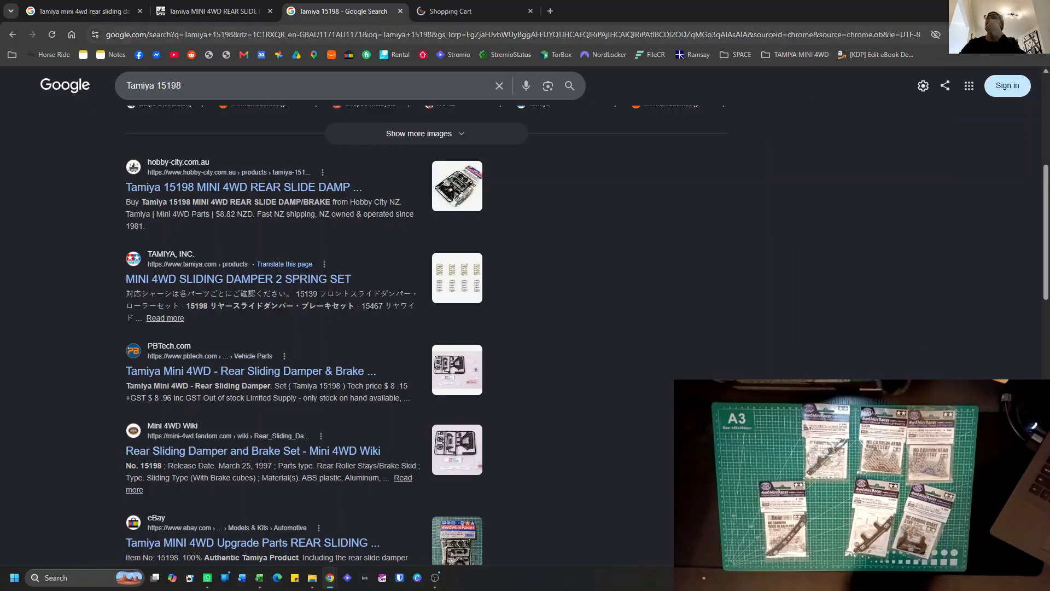
{"action": "left_click_drag", "start_coordinate": [182, 85], "coordinate": [120, 82]}
{"action": "key", "text": "ctrl+c"}
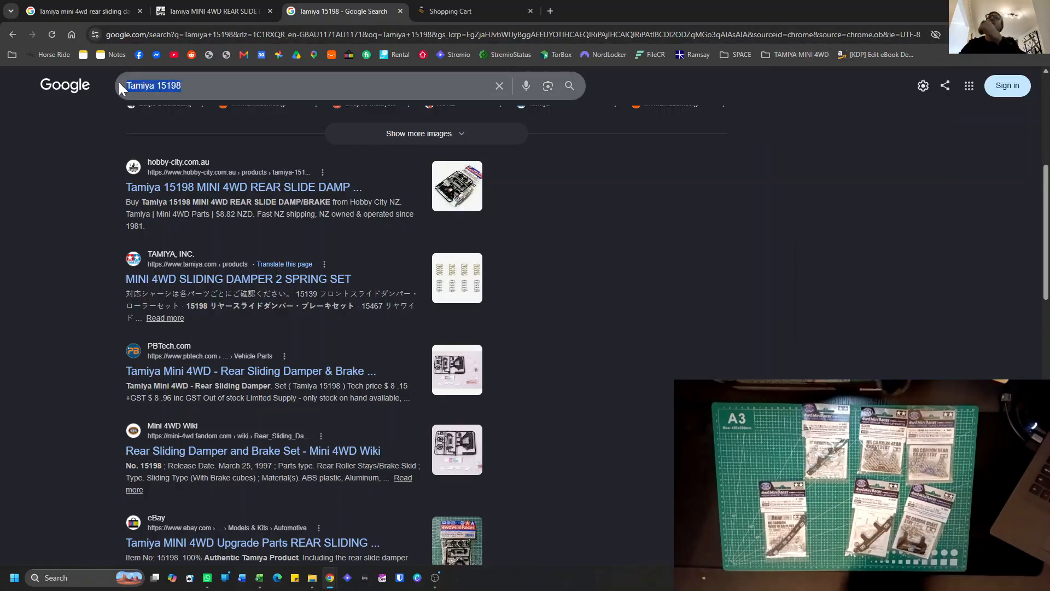
{"action": "left_click", "coordinate": [429, 9]}
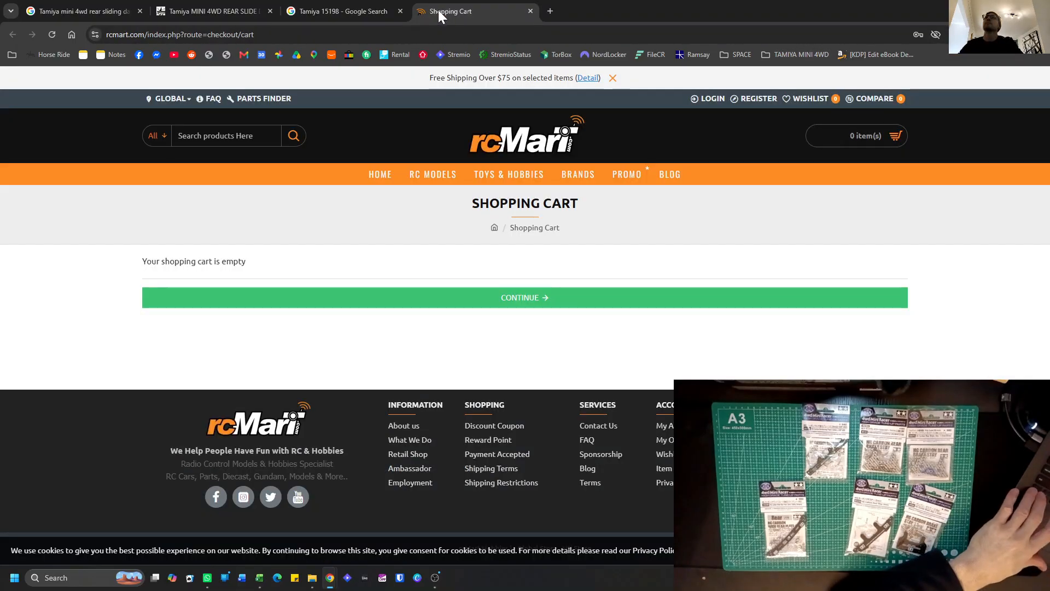
{"action": "left_click", "coordinate": [252, 140]}
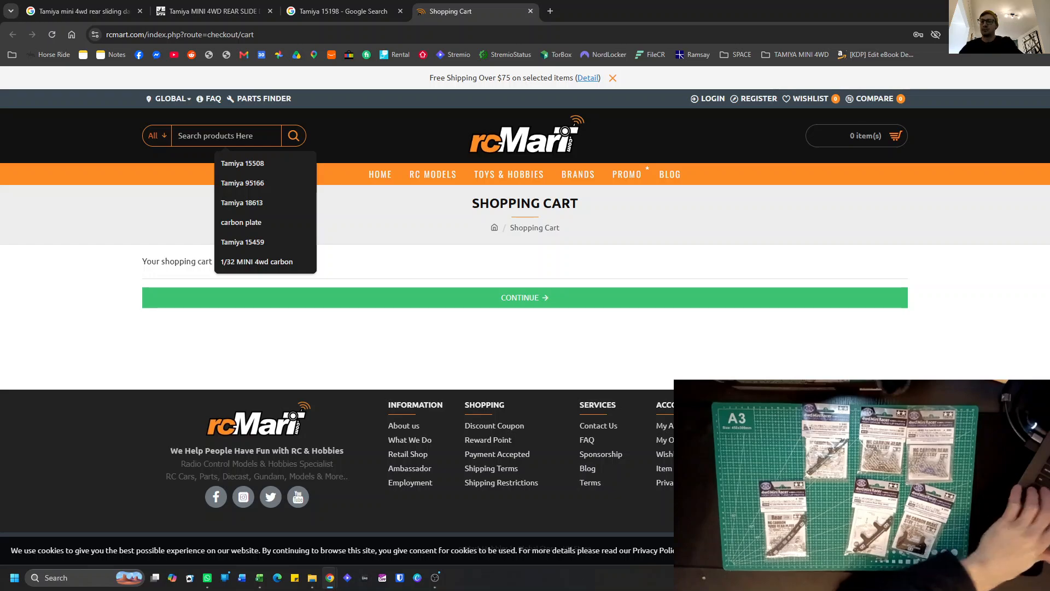
{"action": "key", "text": "ctrl+v"}
{"action": "key", "text": "Return"}
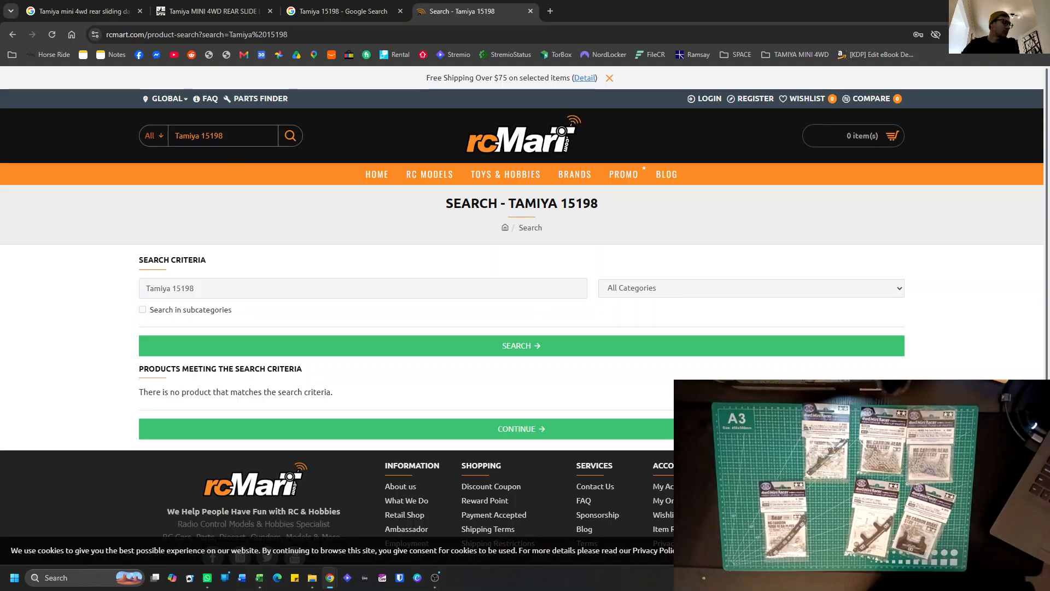
Copy the Hobby City product title without its part number and search rcMart for "amiya MINI 4WD REAR SLIDE DAMP/BRAKE".
{"action": "left_click", "coordinate": [311, 14]}
{"action": "left_click", "coordinate": [226, 7]}
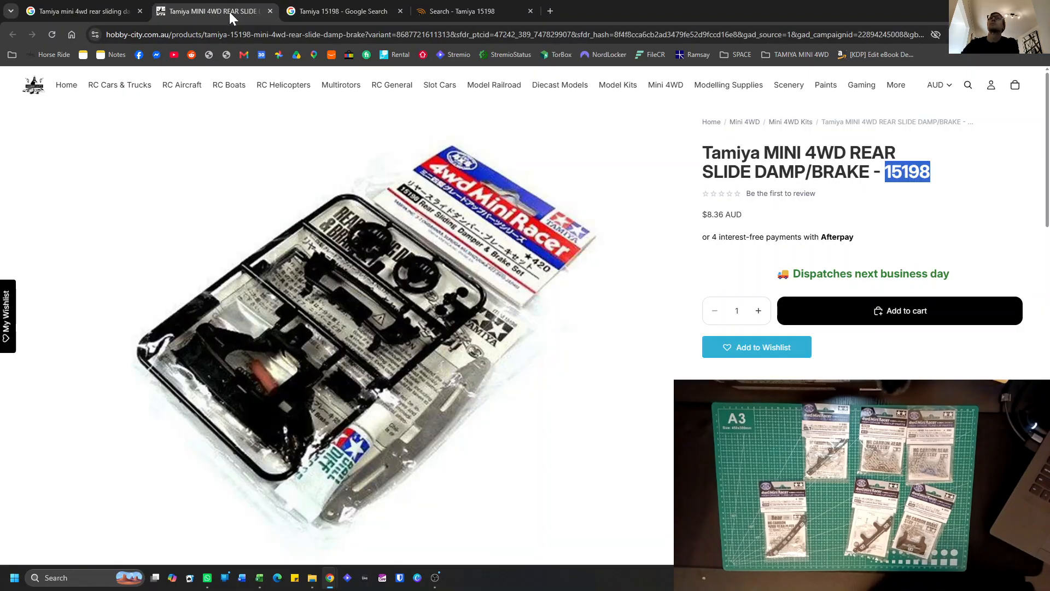
{"action": "left_click_drag", "start_coordinate": [711, 153], "coordinate": [860, 172]}
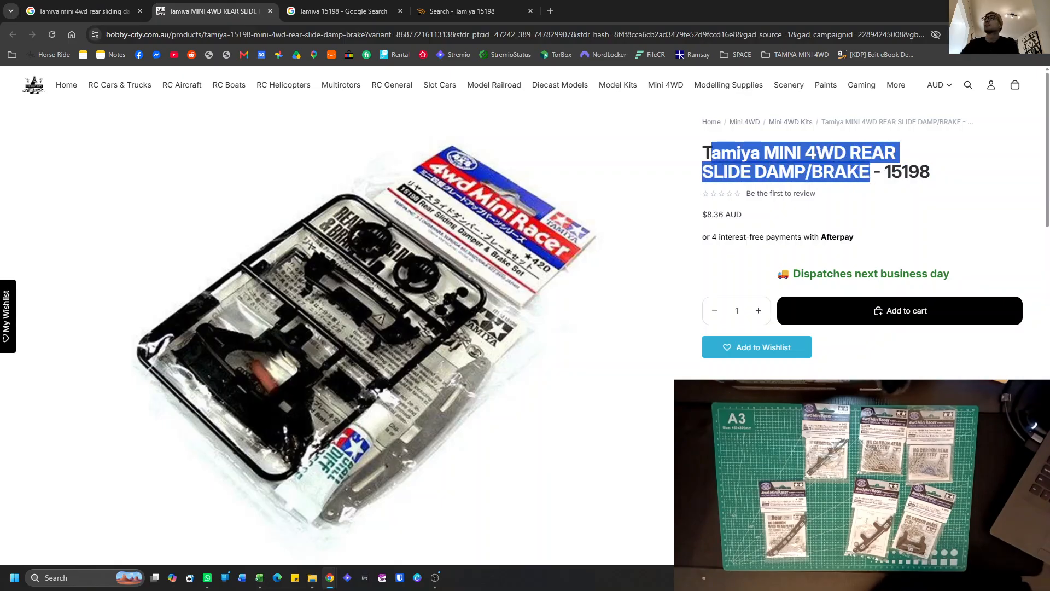
{"action": "left_click", "coordinate": [353, 8]}
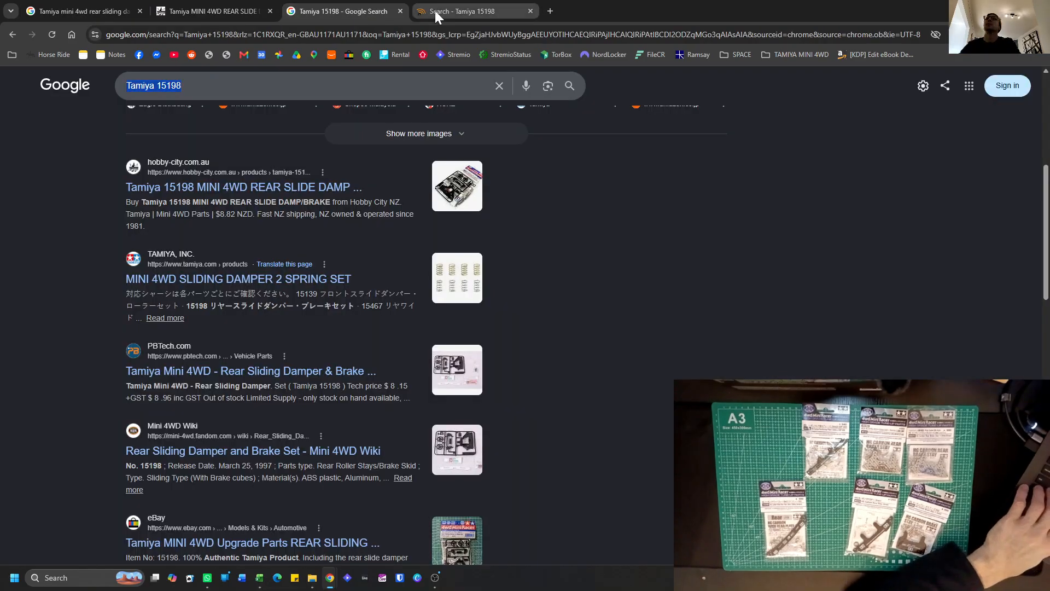
{"action": "left_click", "coordinate": [435, 11]}
{"action": "left_click", "coordinate": [164, 136]}
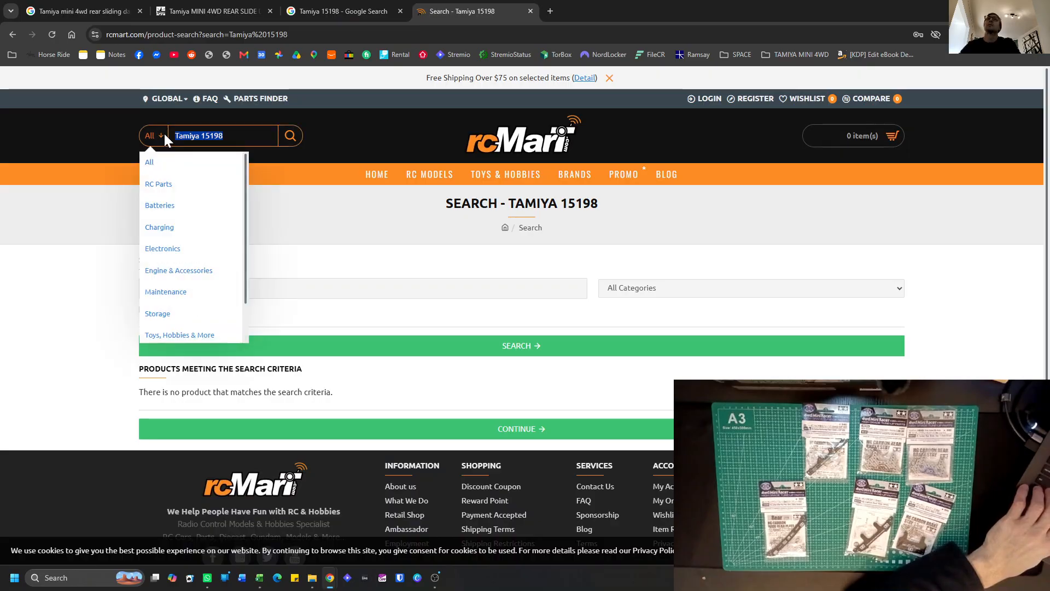
{"action": "key", "text": "ctrl+v"}
{"action": "key", "text": "Return"}
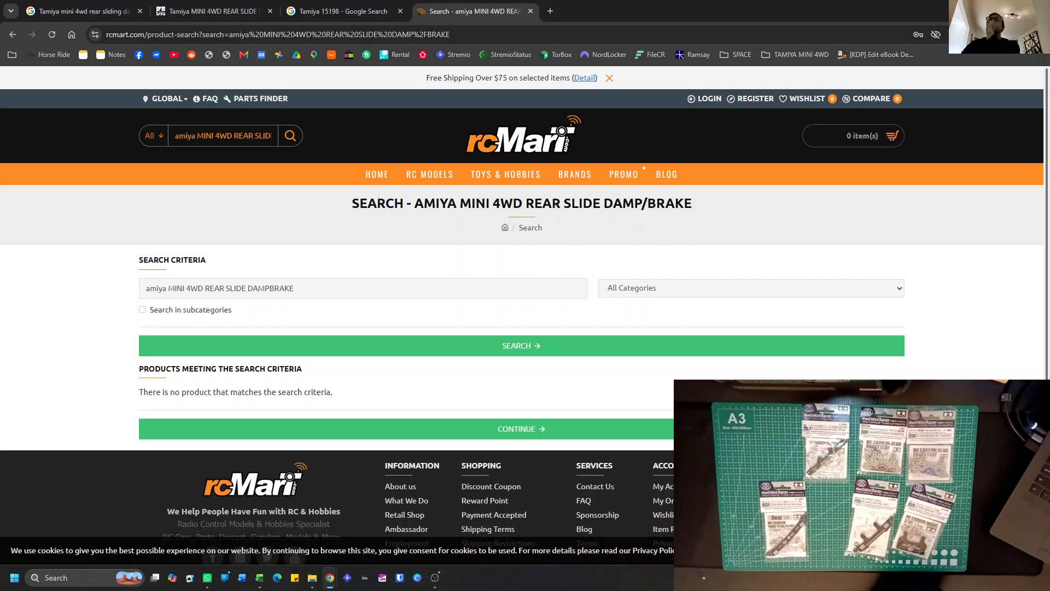
Shorten the rcMart search to "amiya MINI 4WD REAR SLIDE" and run it again.
{"action": "left_click_drag", "start_coordinate": [267, 137], "coordinate": [285, 144]}
{"action": "double_click", "coordinate": [260, 136]}
{"action": "key", "text": "BackSpace"}
{"action": "key", "text": "Return"}
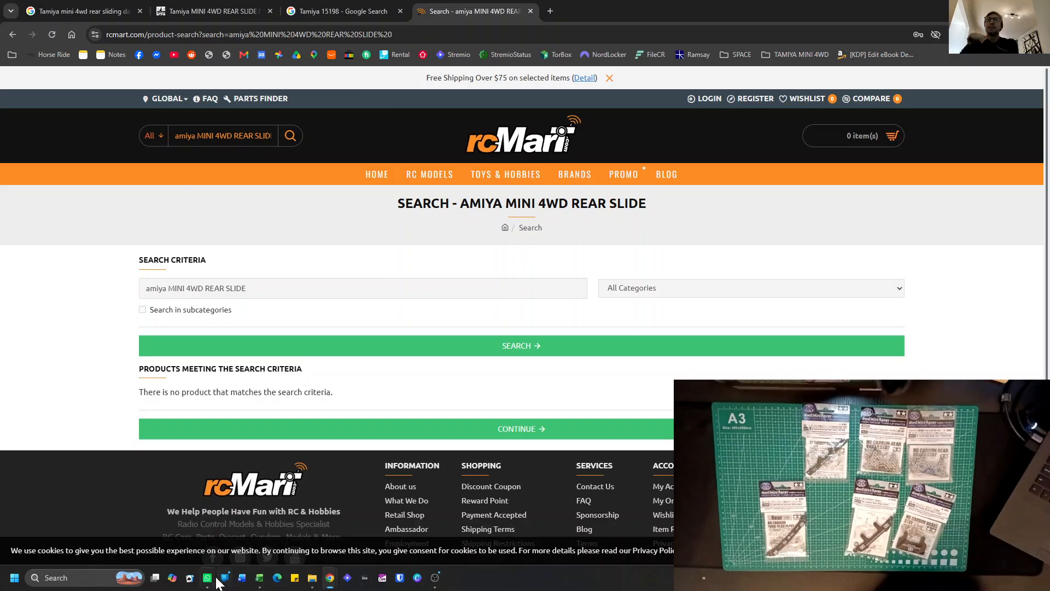
Switch to Excel and add part number 15549 with quantity 1 in row 16 of Plates & Dampers on the Master Parts Inventory sheet.
{"action": "left_click", "coordinate": [261, 520]}
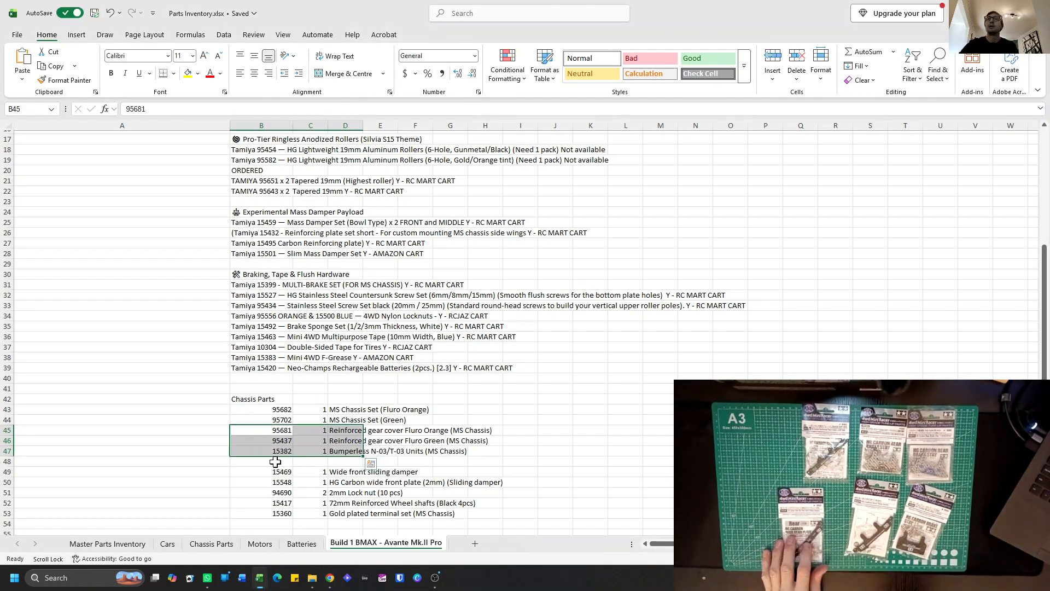
{"action": "left_click", "coordinate": [123, 544]}
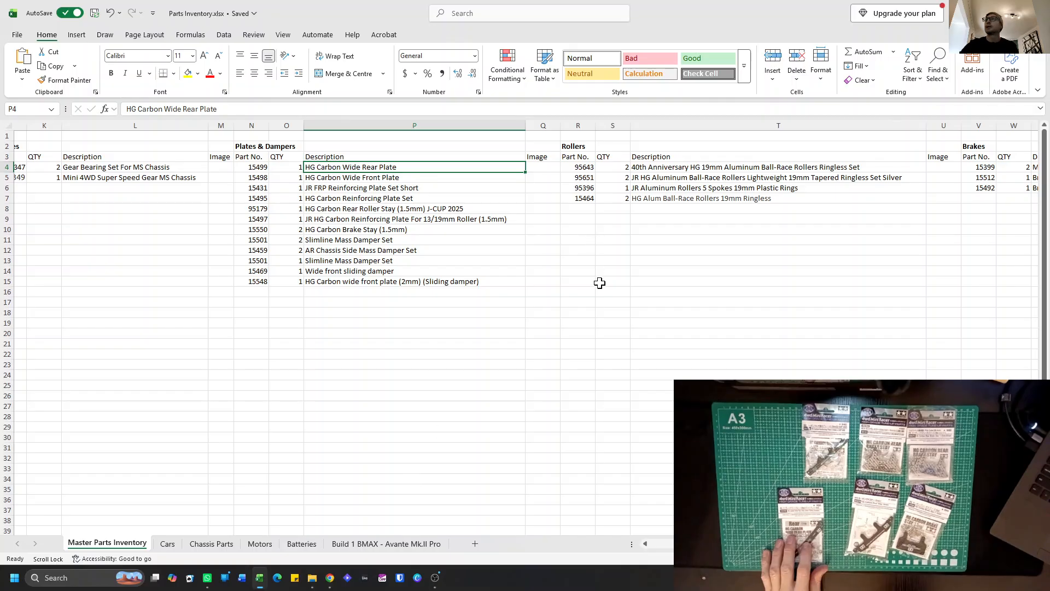
{"action": "scroll", "coordinate": [597, 274], "scroll_direction": "right", "scroll_amount": 3}
{"action": "scroll", "coordinate": [469, 291], "scroll_direction": "left", "scroll_amount": 2}
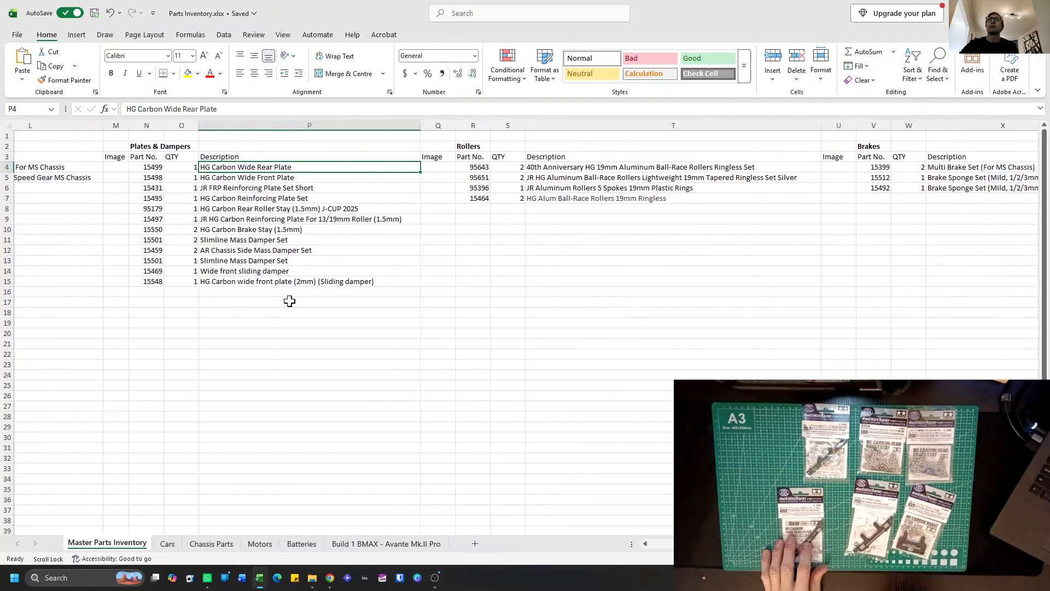
{"action": "left_click", "coordinate": [140, 295]}
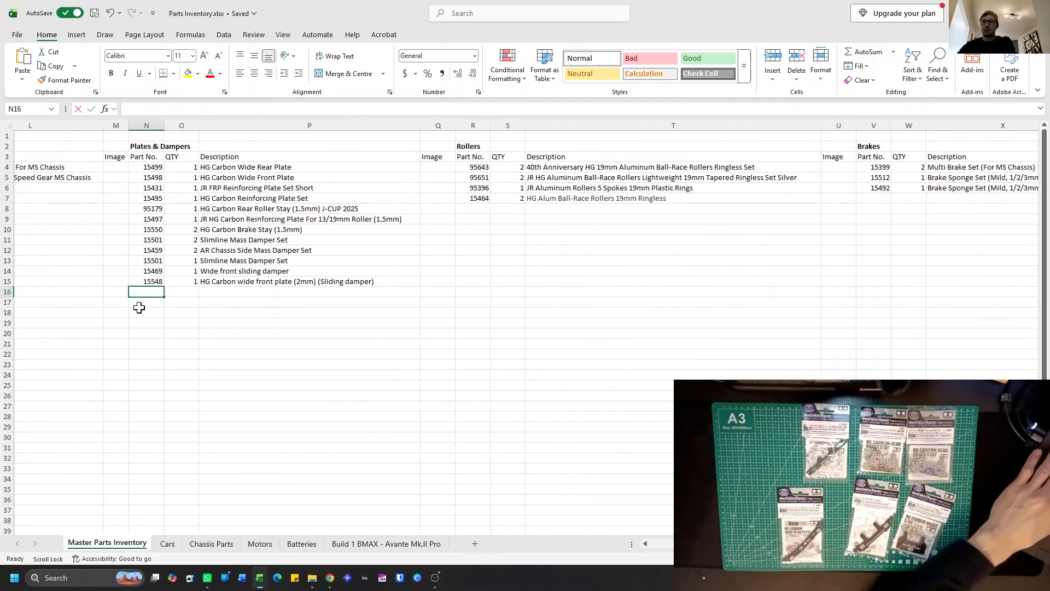
{"action": "type", "text": "15"}
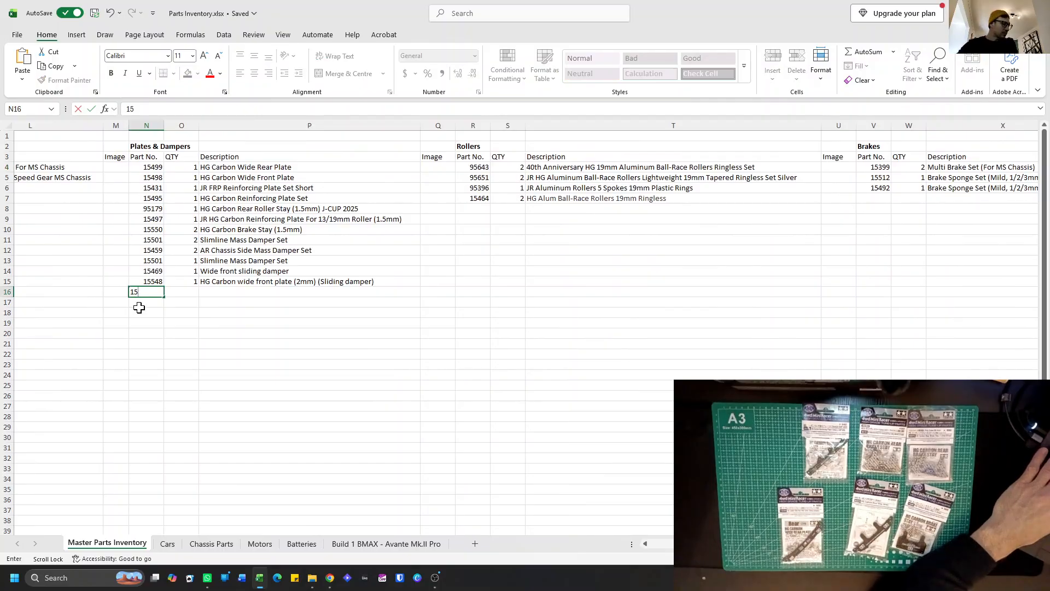
{"action": "type", "text": "549"}
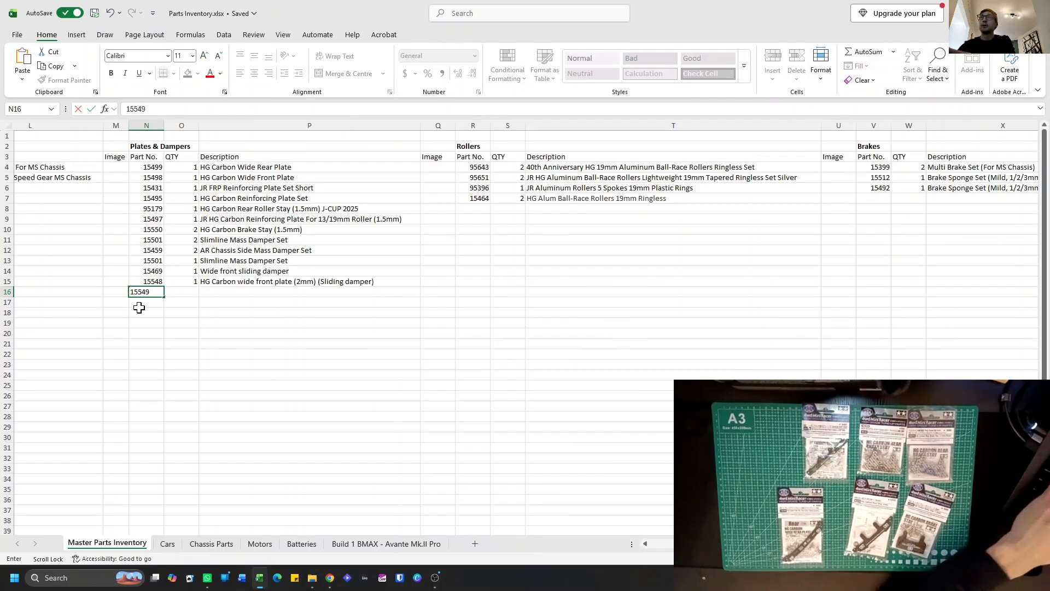
{"action": "scroll", "coordinate": [139, 308], "scroll_direction": "right", "scroll_amount": 1}
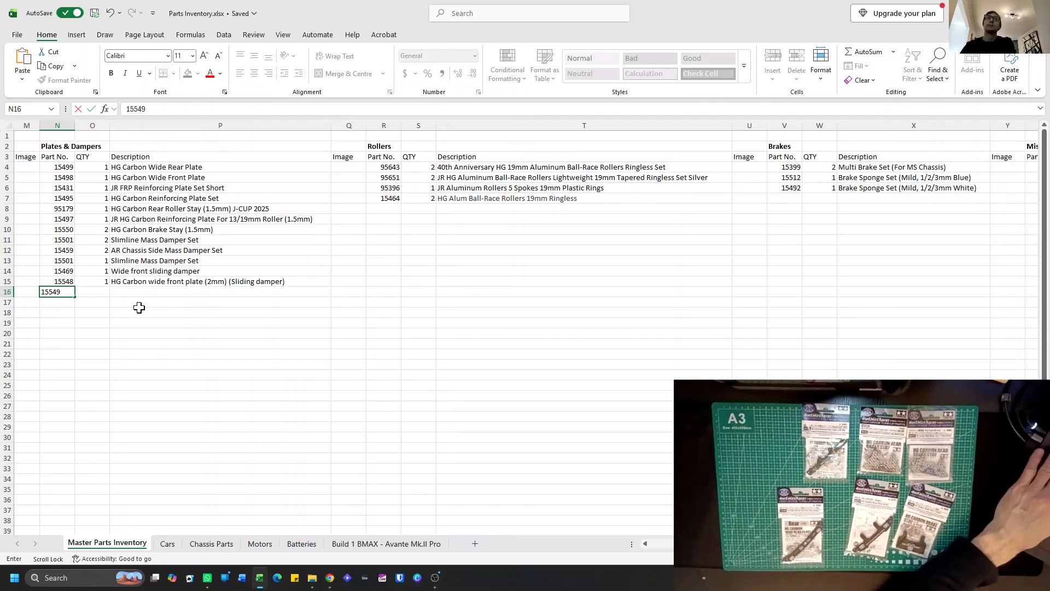
{"action": "left_click", "coordinate": [101, 292]}
{"action": "type", "text": "1"}
Enter the description "HG Carbon Wide rear plate (2mm) (Sliding dampers)" for part 15549.
{"action": "left_click", "coordinate": [122, 291]}
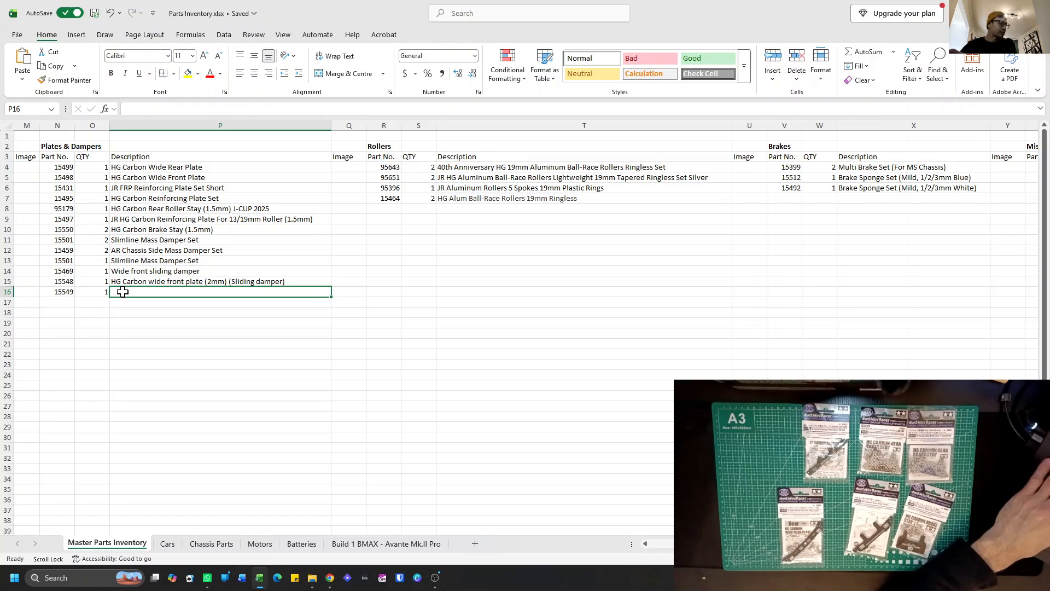
{"action": "type", "text": "HG Carbon"}
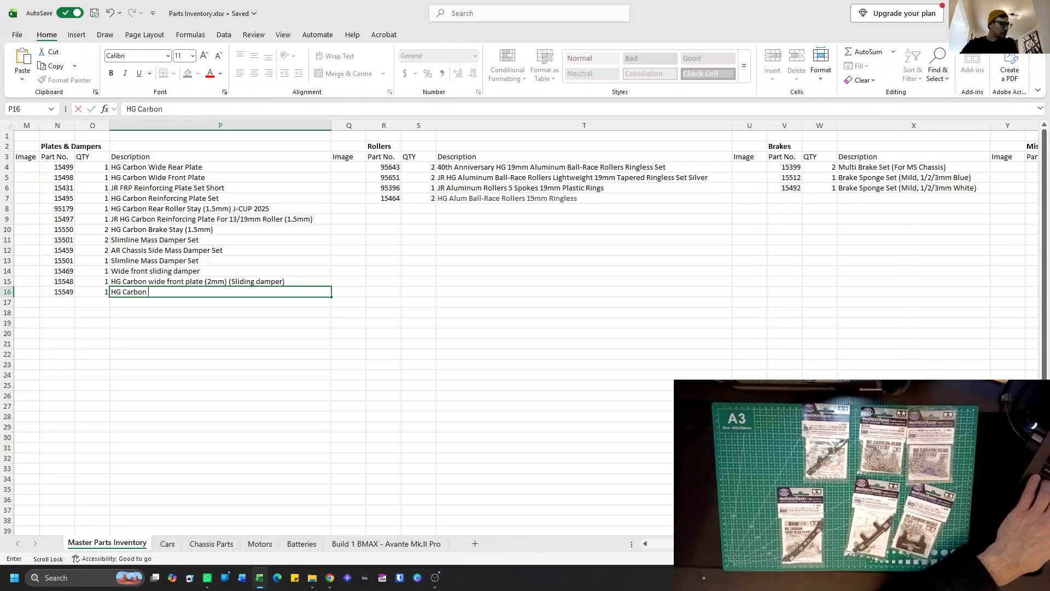
{"action": "type", "text": "Wide"}
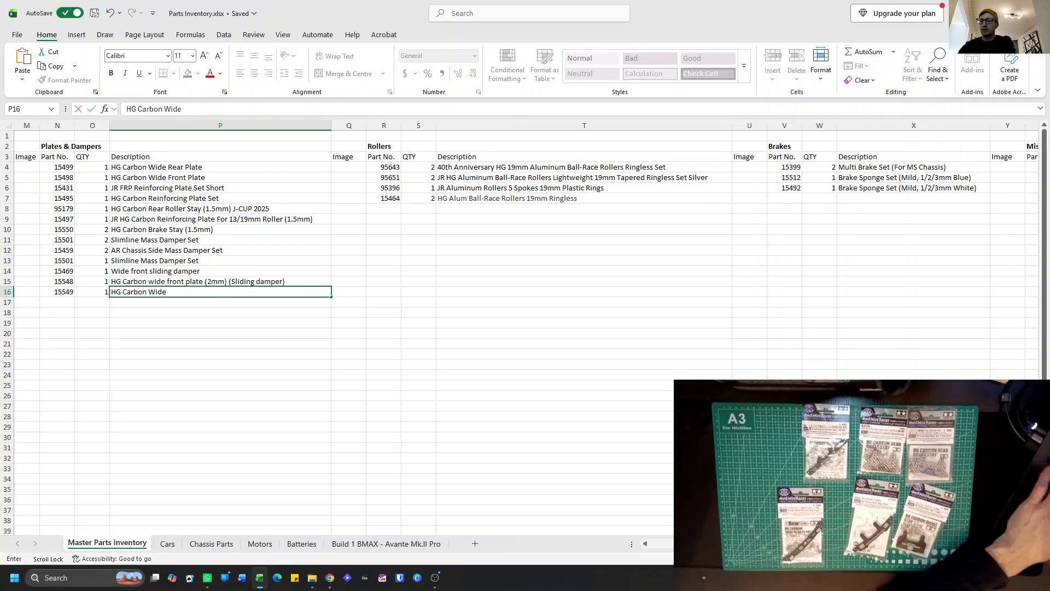
{"action": "type", "text": " rear plate"}
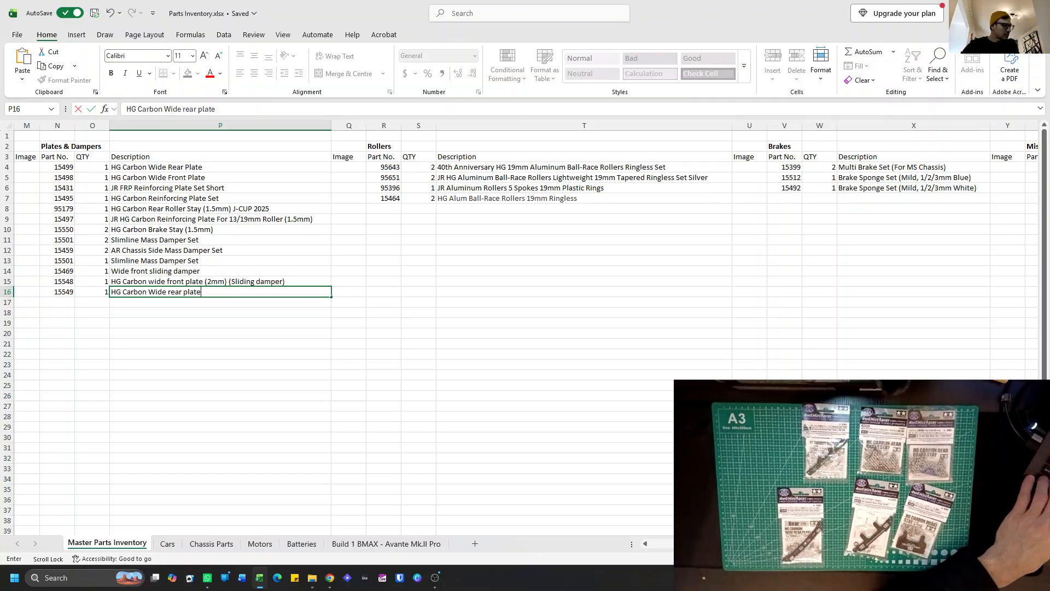
{"action": "type", "text": " ("}
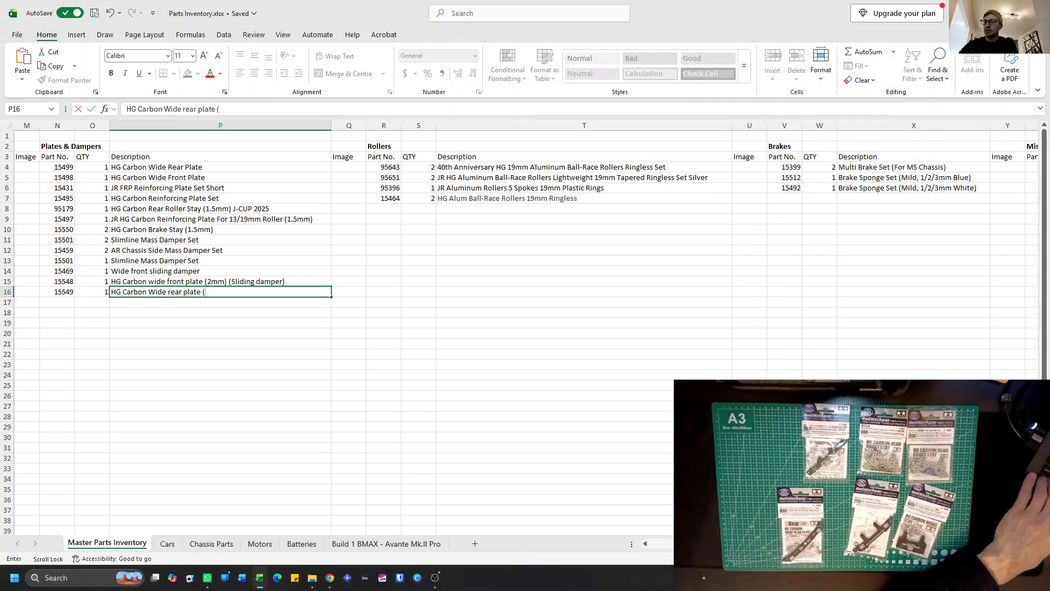
{"action": "type", "text": "2mm"}
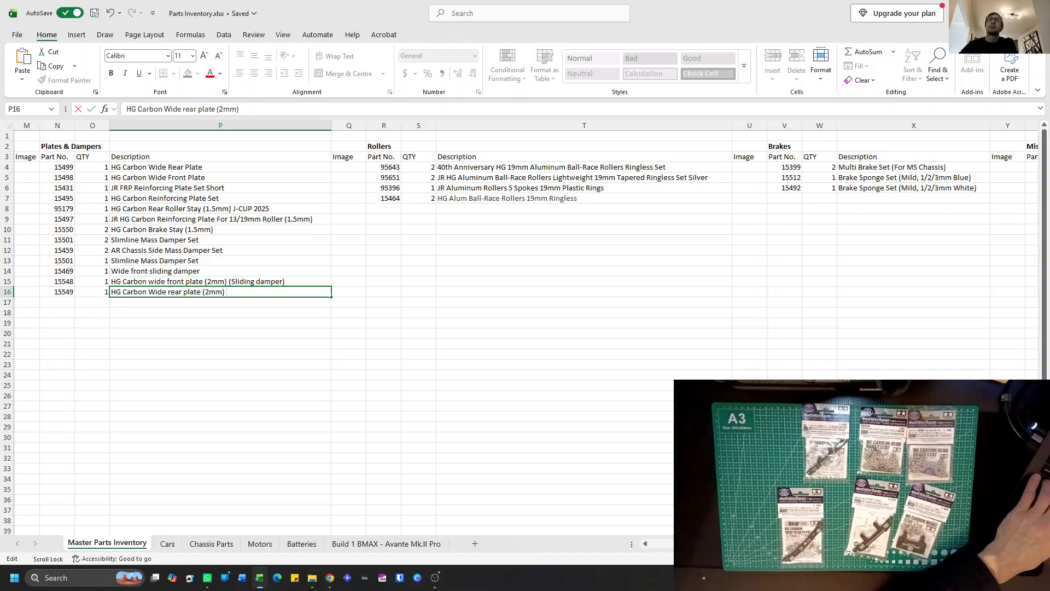
{"action": "type", "text": "(Sliding"}
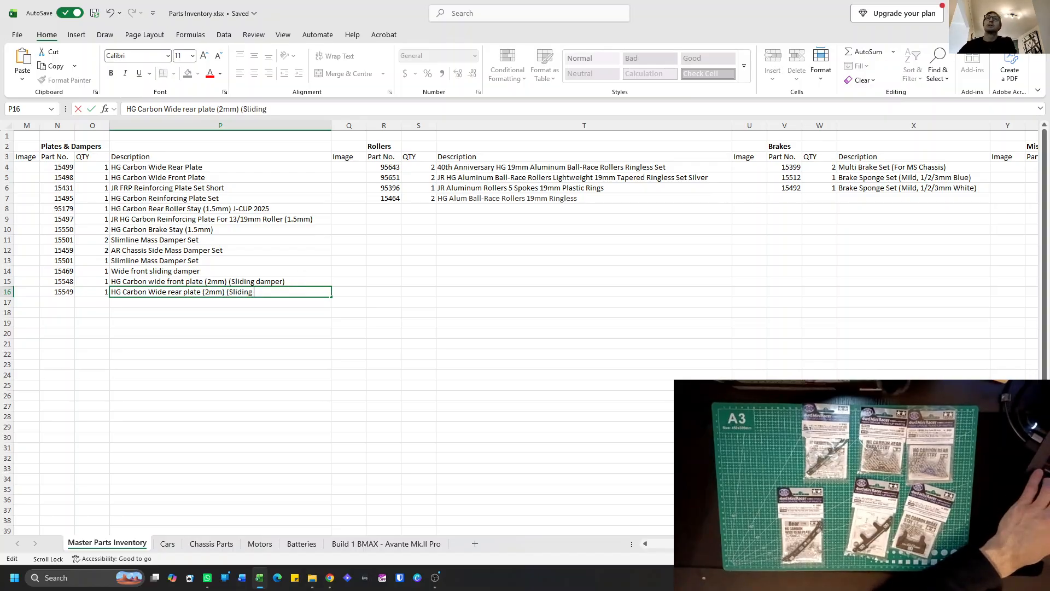
{"action": "type", "text": " dam"}
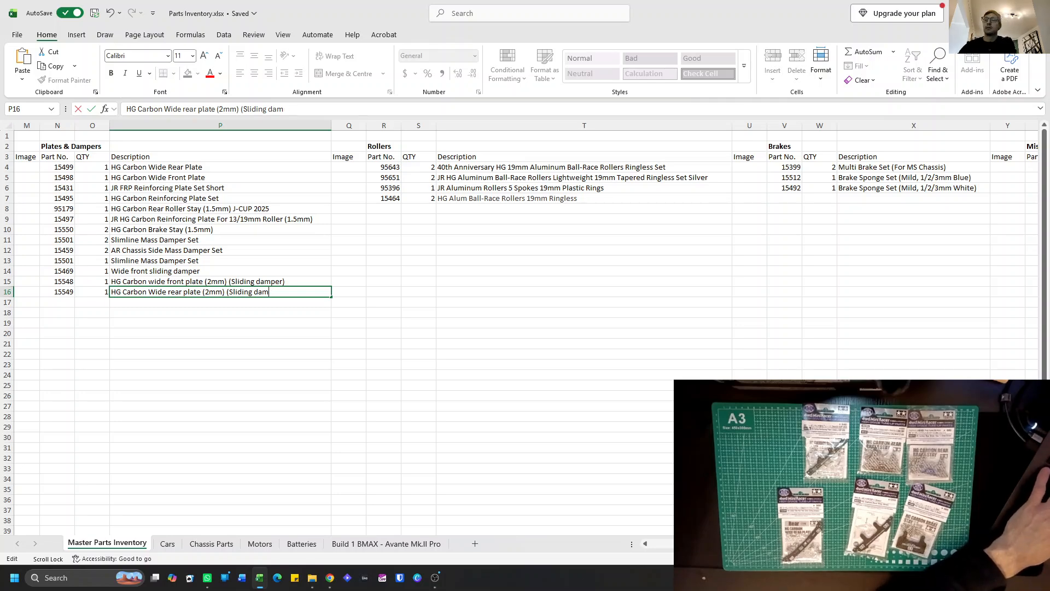
{"action": "type", "text": "pers)"}
{"action": "key", "text": "Return"}
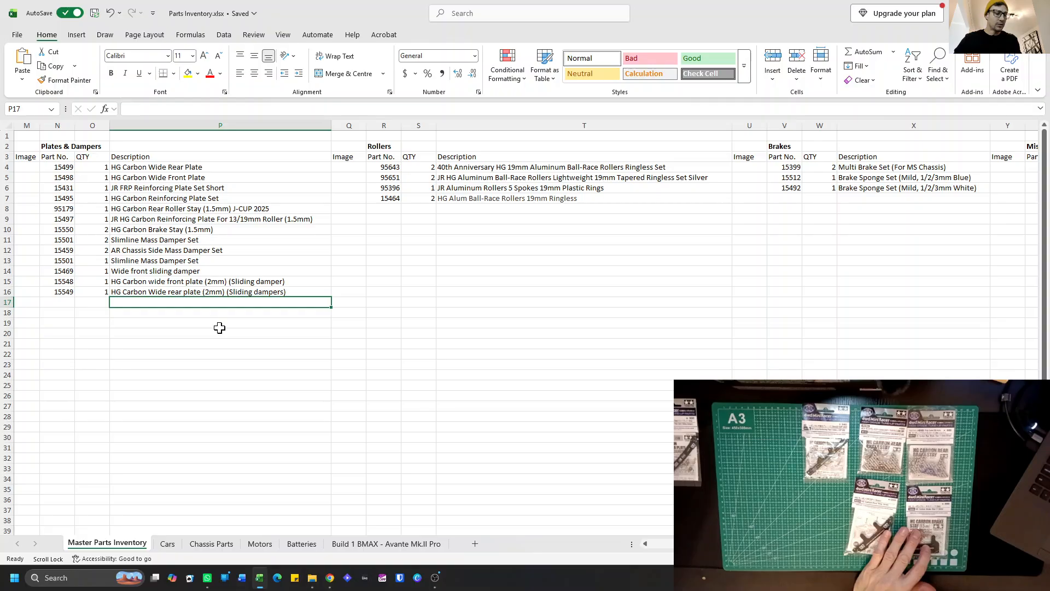
Set the quantity of the HG Carbon Brake Stay (1.5mm), part 15550, to 3.
{"action": "left_click", "coordinate": [90, 231]}
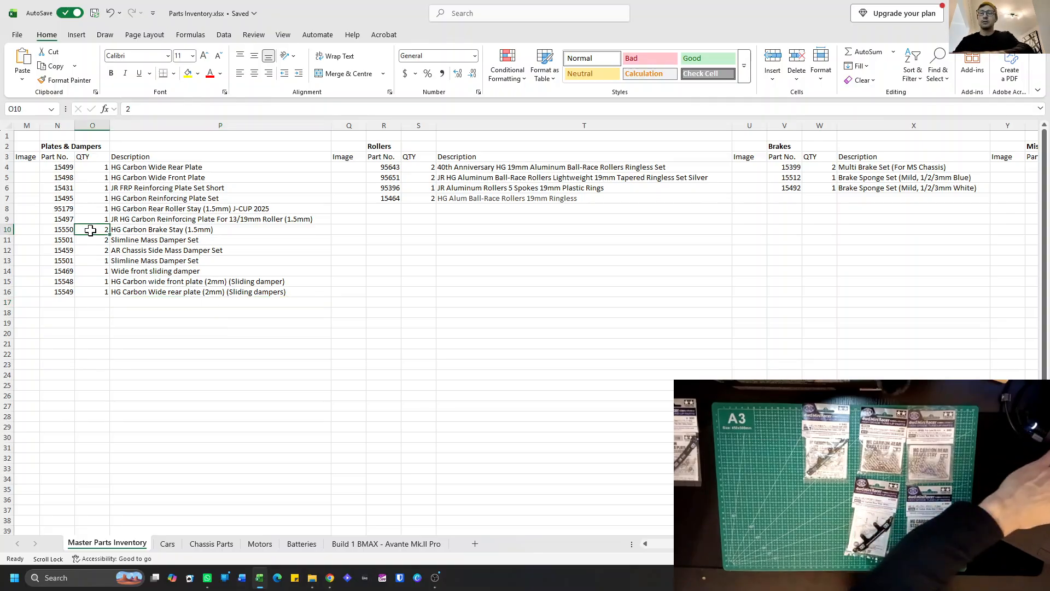
{"action": "type", "text": "3"}
{"action": "left_click", "coordinate": [140, 230]}
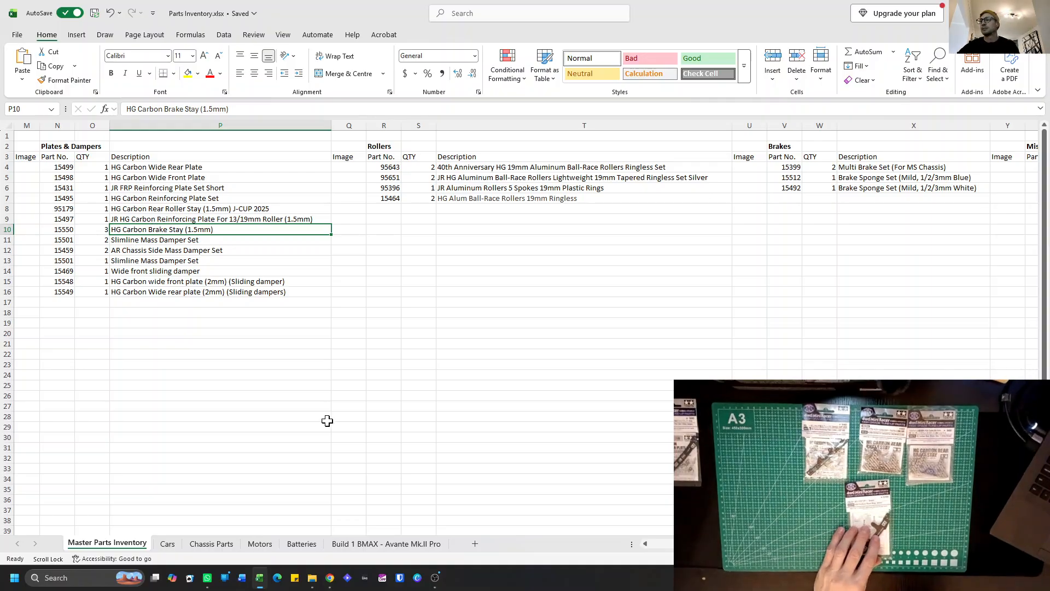
{"action": "key", "text": "alt+Tab"}
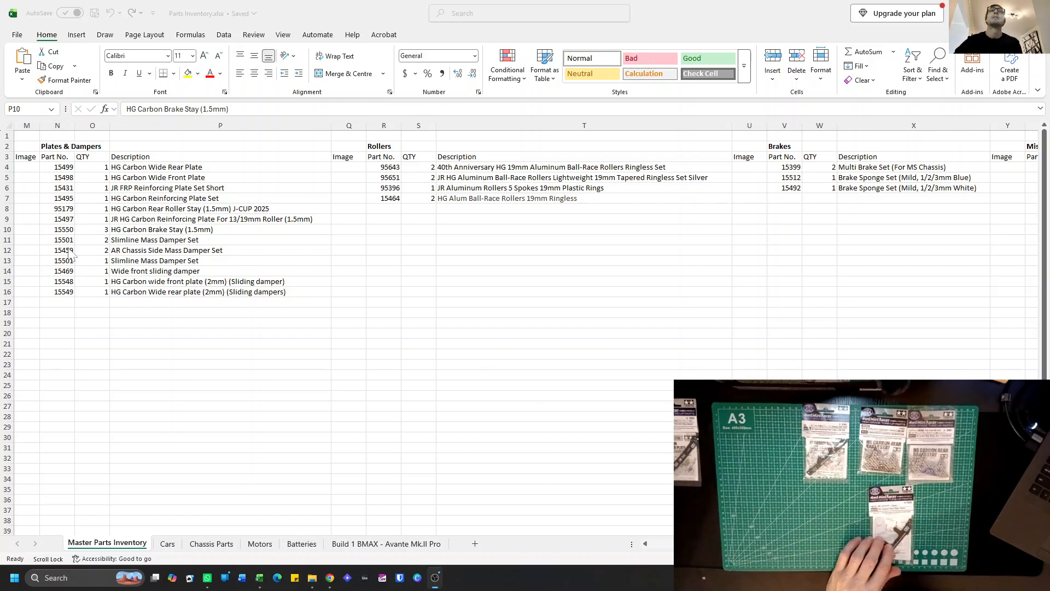
Add part number 95259 with quantity 1 in row 17 of Plates & Dampers.
{"action": "left_click", "coordinate": [67, 301]}
{"action": "type", "text": "9525"}
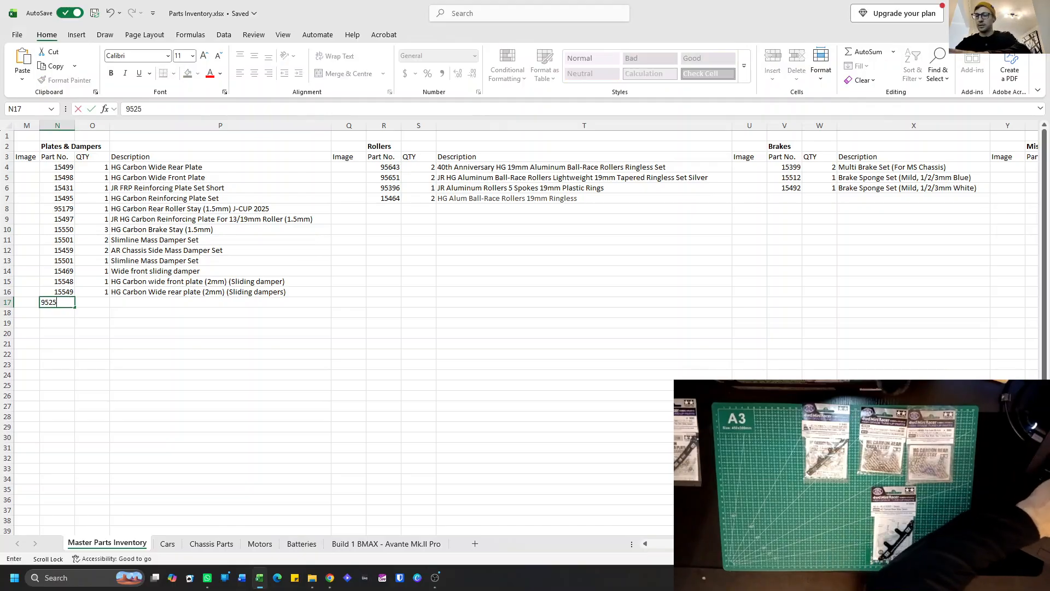
{"action": "type", "text": "9"}
{"action": "scroll", "coordinate": [68, 301], "scroll_direction": "right", "scroll_amount": 1}
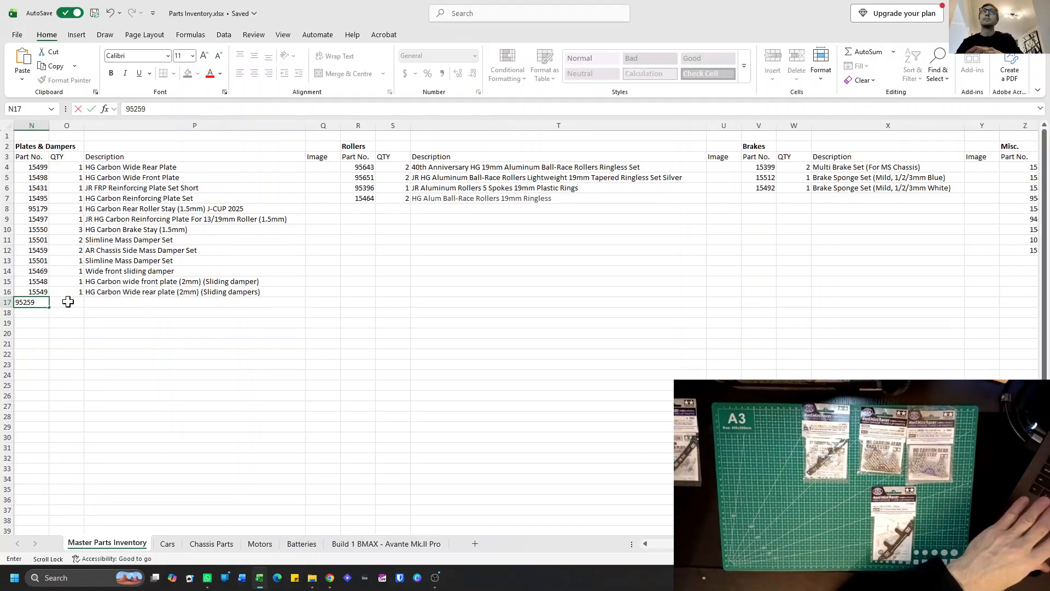
{"action": "left_click", "coordinate": [77, 304]}
{"action": "type", "text": "1"}
Enter the description "HG Carbon rear stay (3mm)" for part 95259.
{"action": "left_click", "coordinate": [94, 301]}
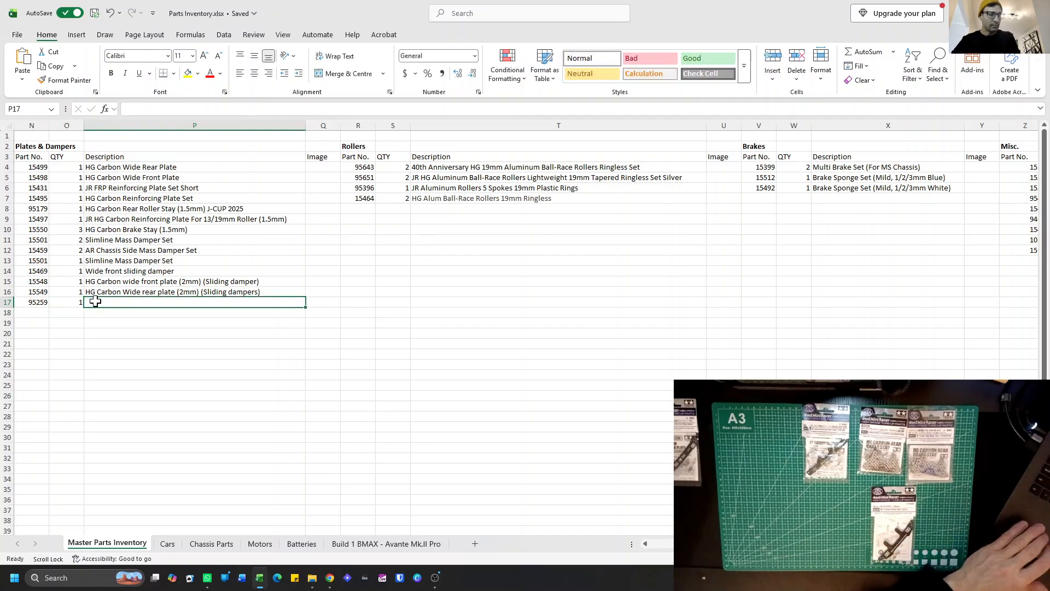
{"action": "type", "text": "HG"}
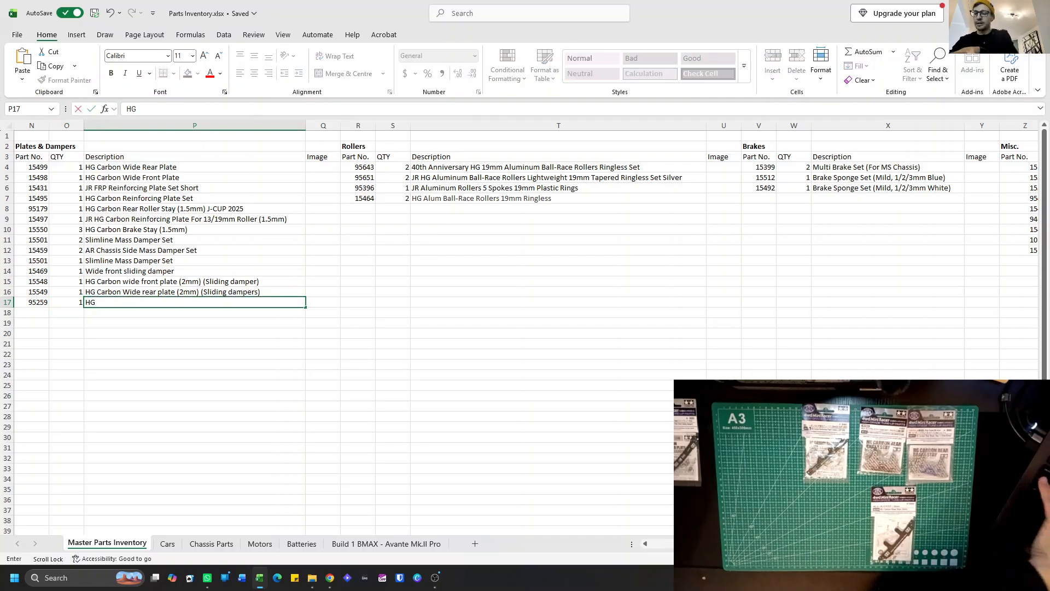
{"action": "type", "text": " Carbon rear s"}
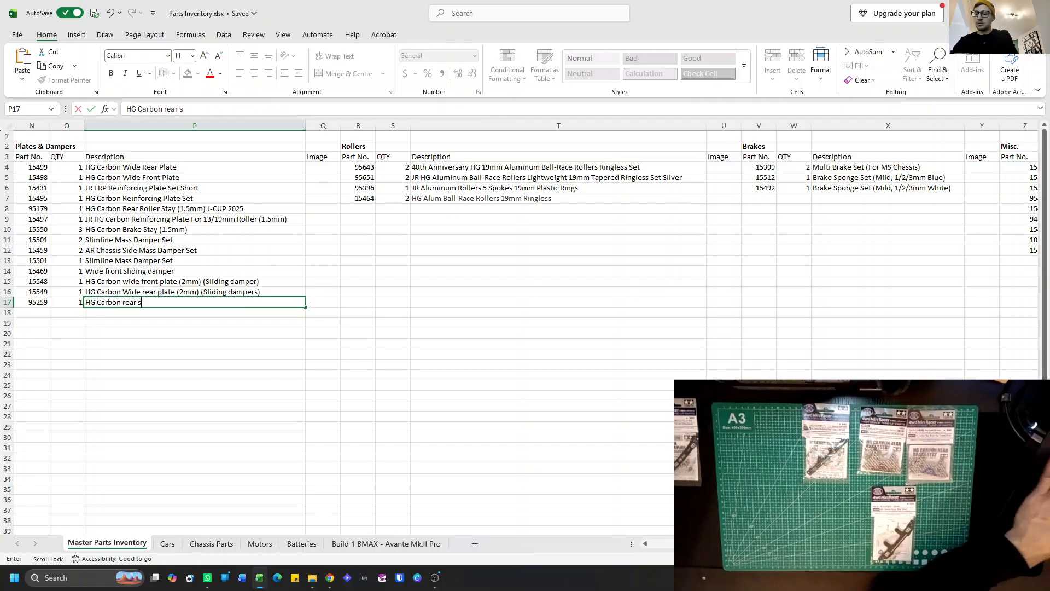
{"action": "type", "text": "tay (3mm)"}
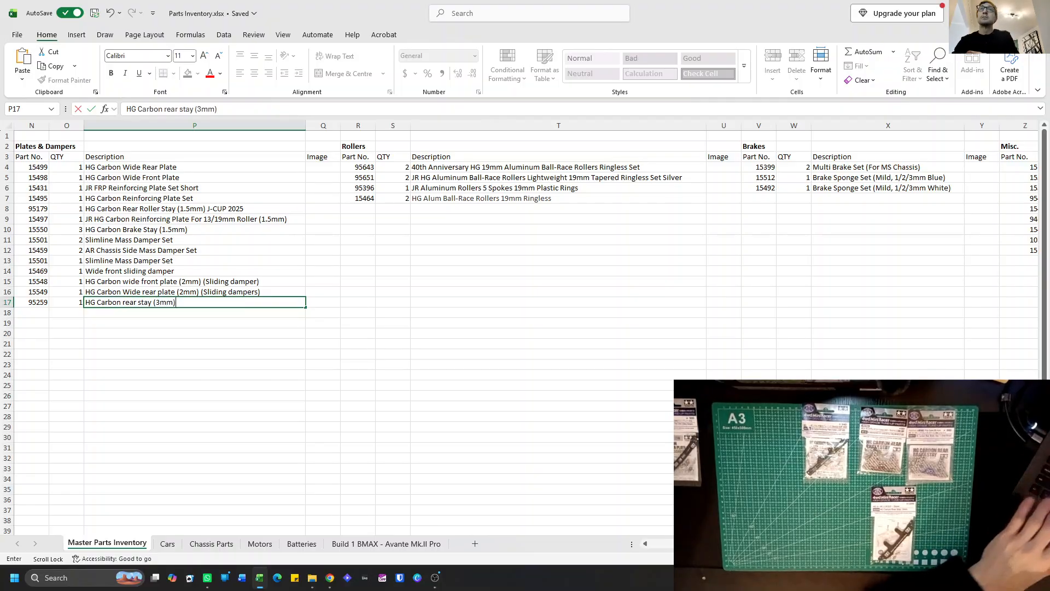
{"action": "key", "text": "Return"}
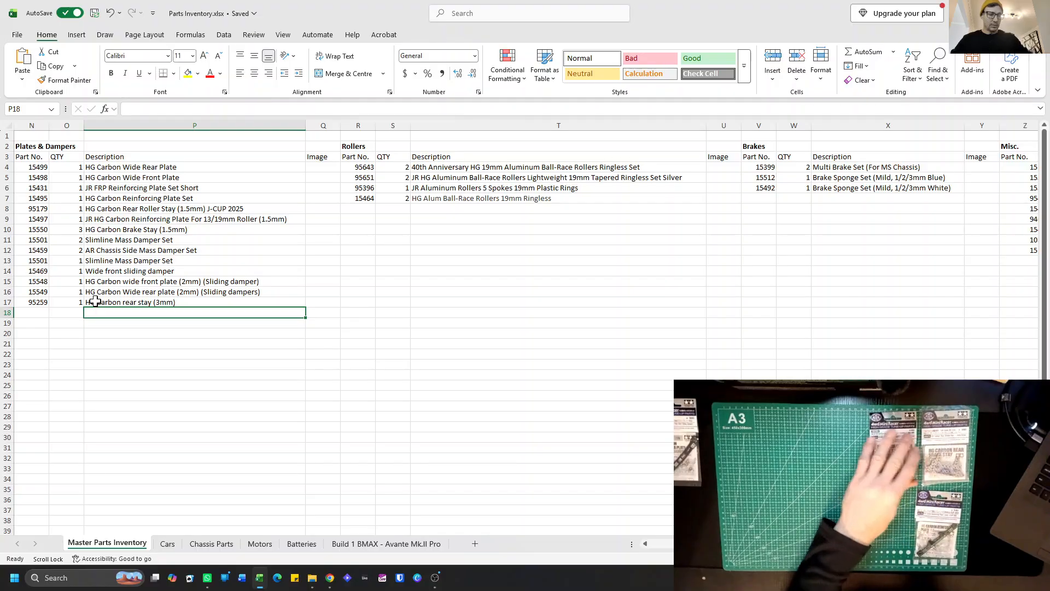
Add part number 95178 with quantity 1 in row 18 of Plates & Dampers.
{"action": "left_click", "coordinate": [37, 316]}
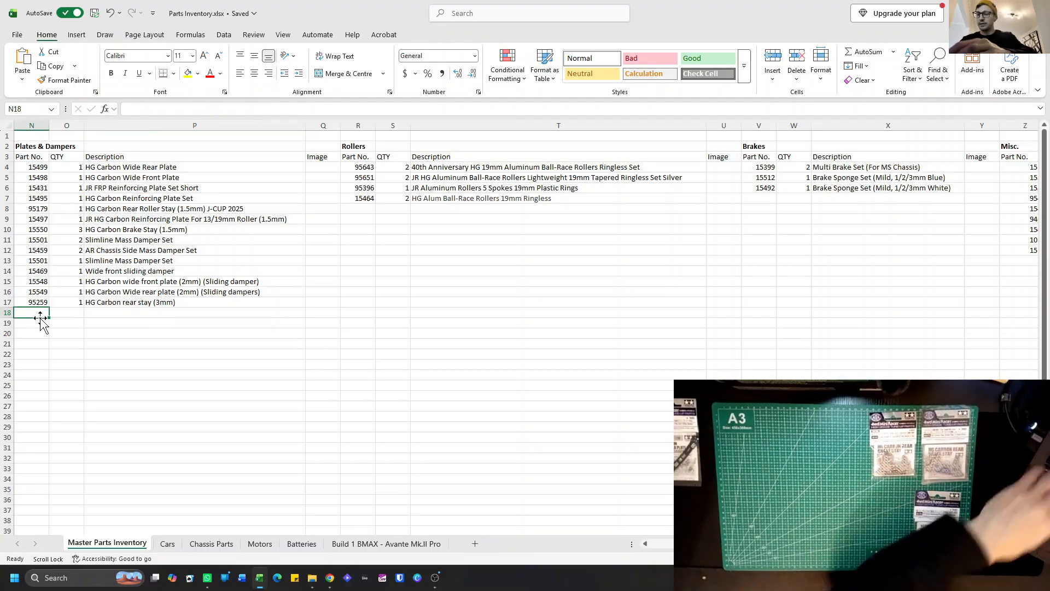
{"action": "type", "text": "95"}
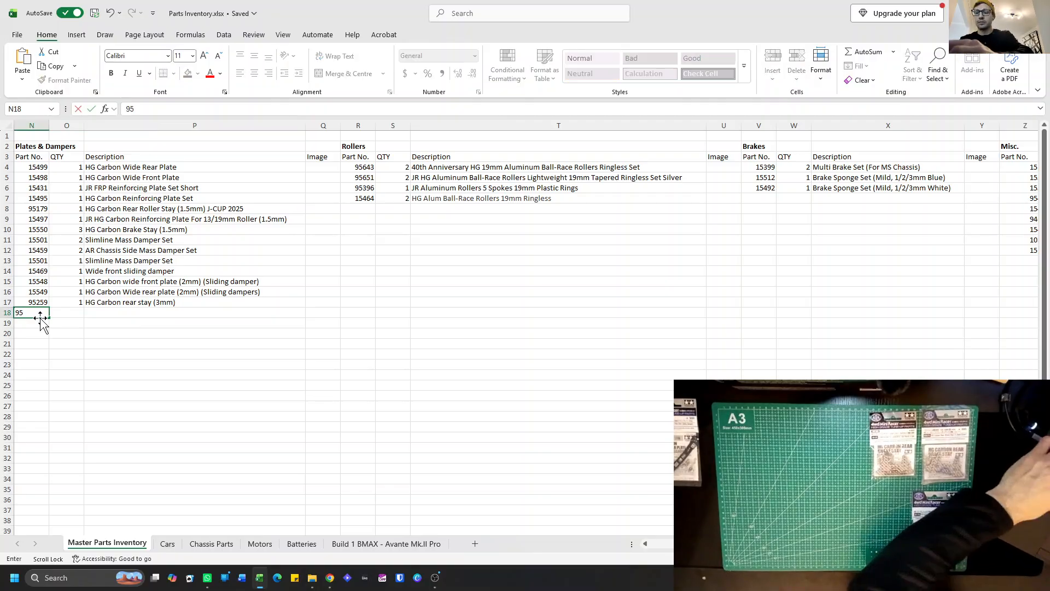
{"action": "type", "text": "178"}
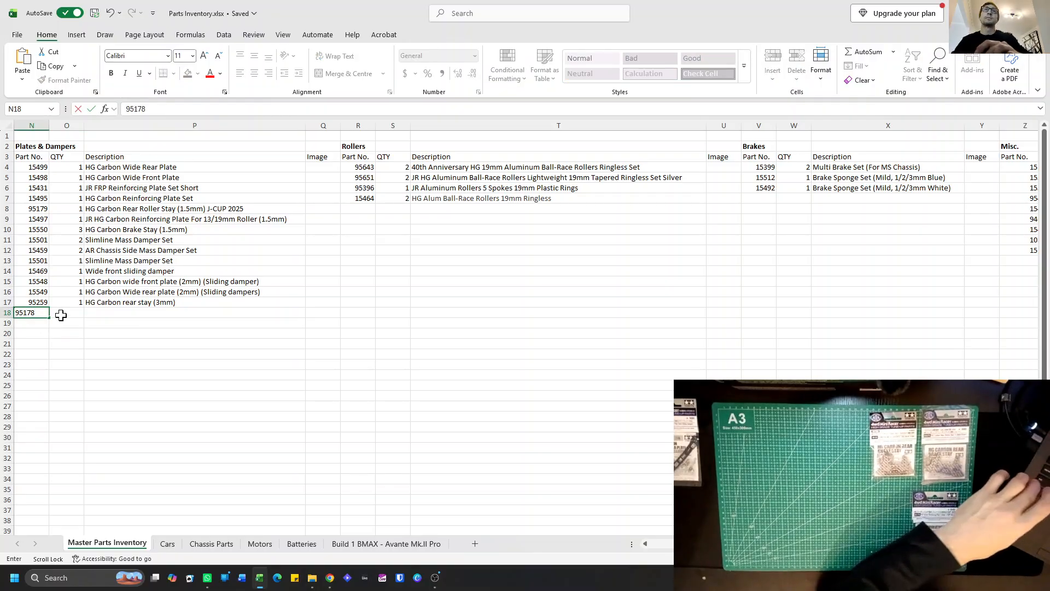
{"action": "left_click", "coordinate": [60, 316]}
{"action": "type", "text": "1"}
Enter the description "HG Carbon Reinforcing plate (1.5mm (J-Cup 2025)" for part 95178.
{"action": "left_click", "coordinate": [98, 312]}
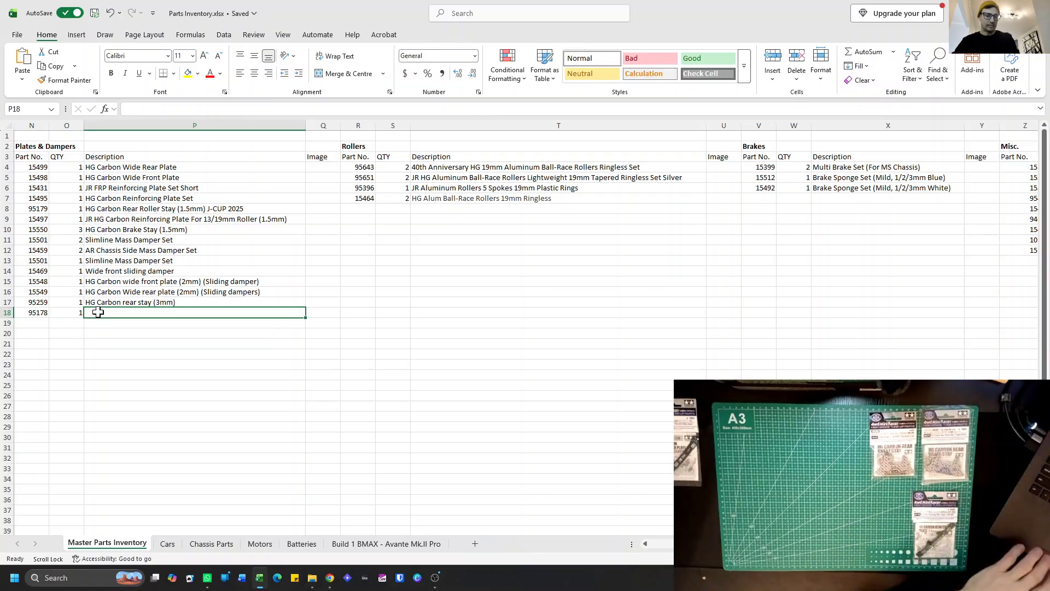
{"action": "type", "text": "HG"}
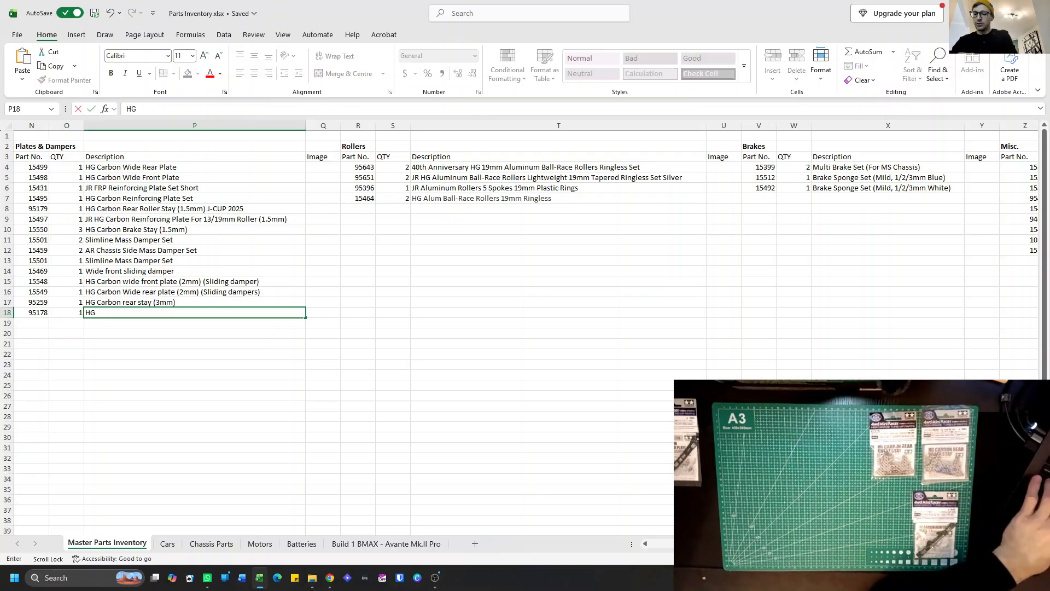
{"action": "type", "text": " Carbon Reinforcing "}
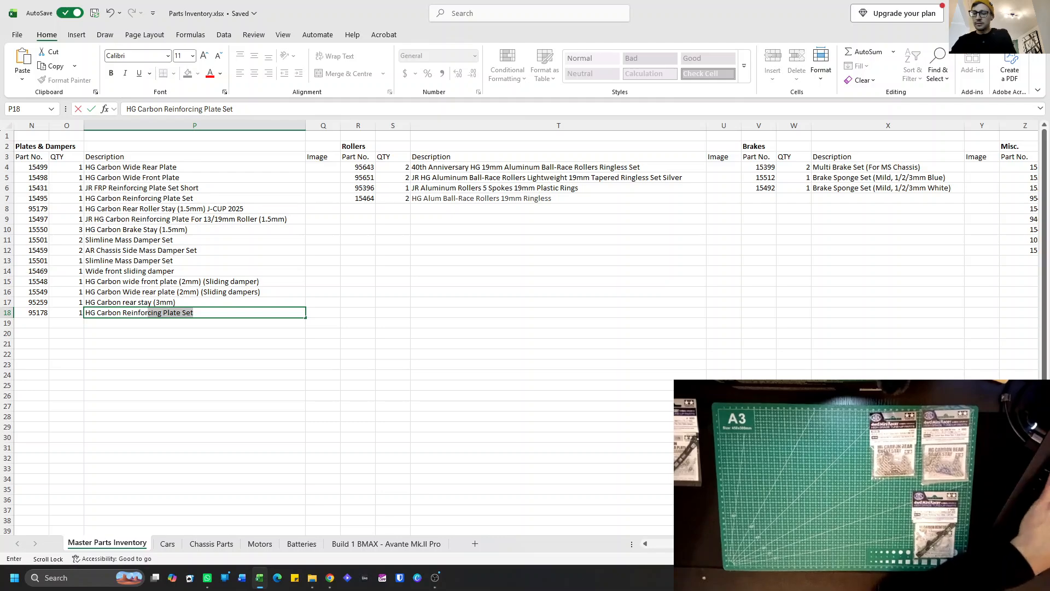
{"action": "type", "text": "pl"}
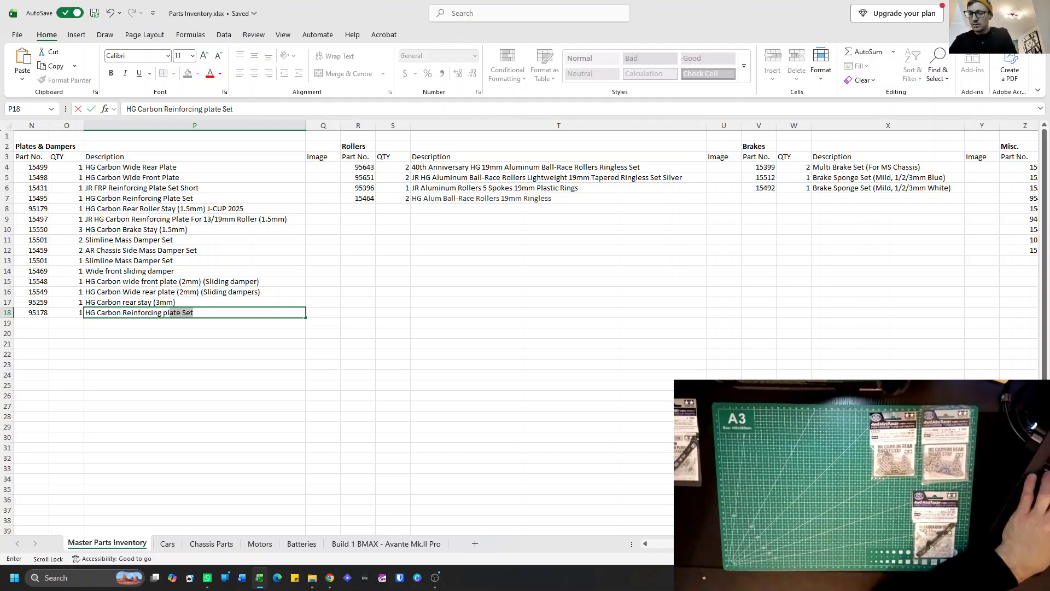
{"action": "type", "text": "ate ("}
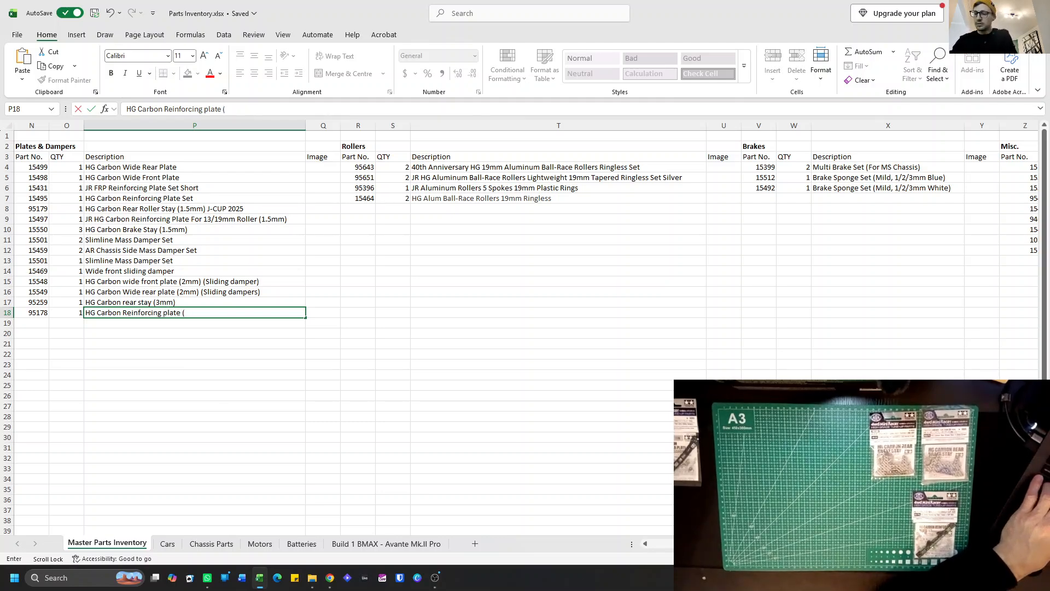
{"action": "type", "text": "1.5mm"}
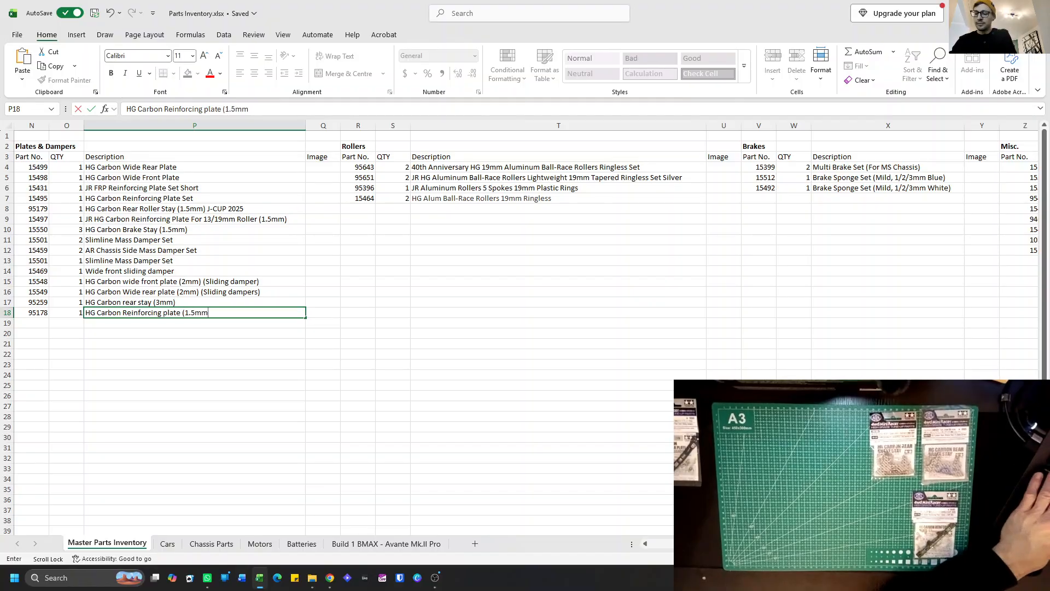
{"action": "type", "text": " ("}
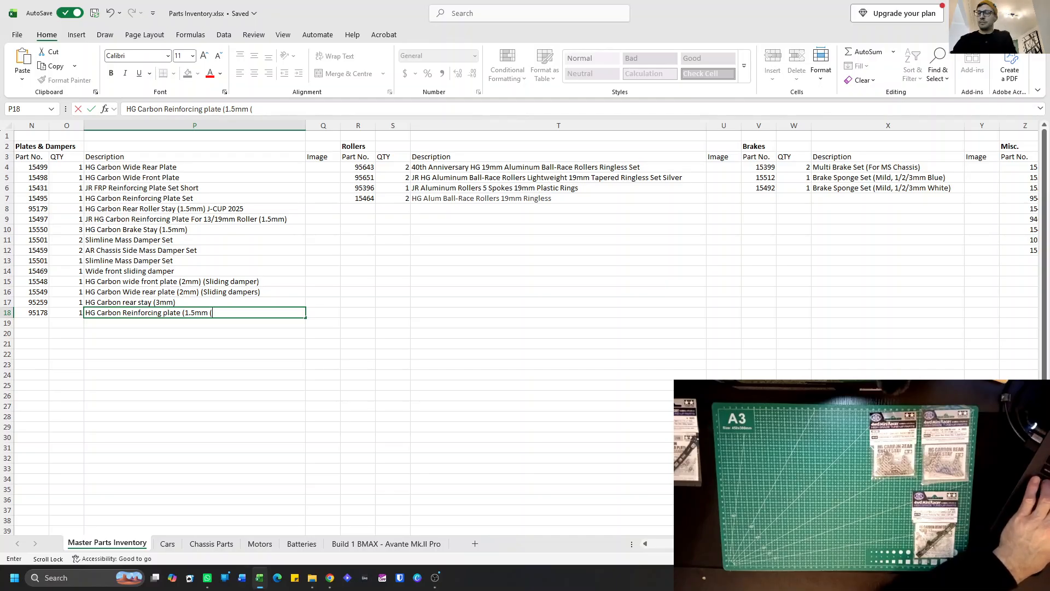
{"action": "type", "text": "Japan"}
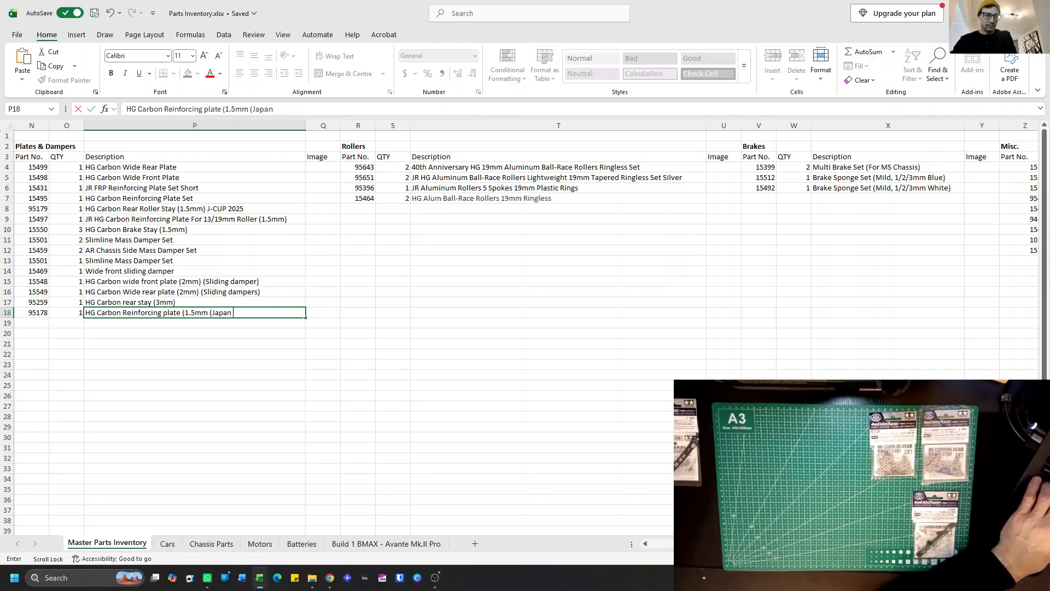
{"action": "key", "text": "BackSpace"}
{"action": "key", "text": "BackSpace"}
{"action": "key", "text": "BackSpace"}
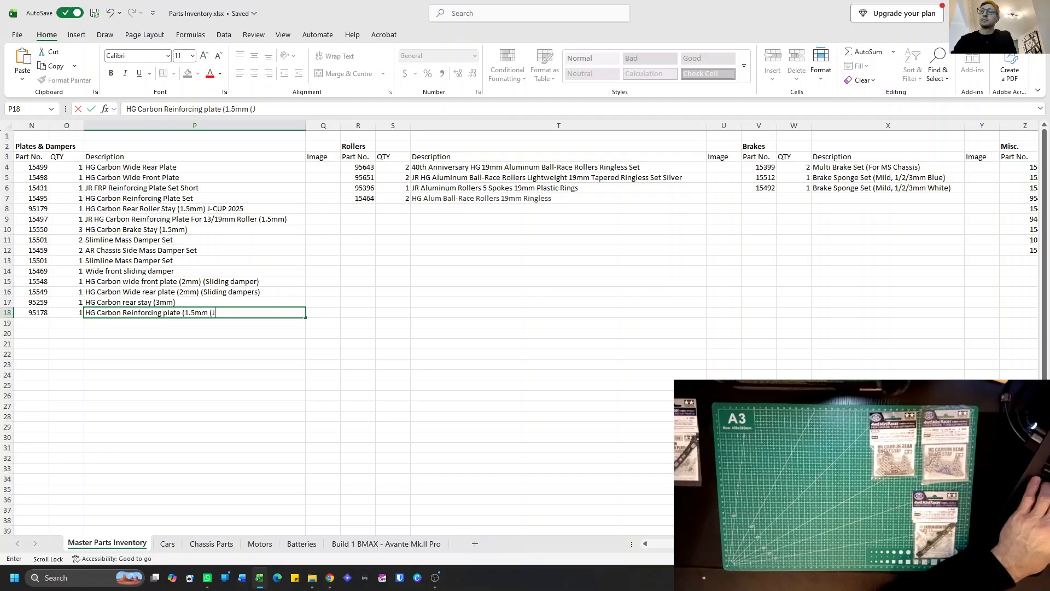
{"action": "type", "text": "-Cup 2025)"}
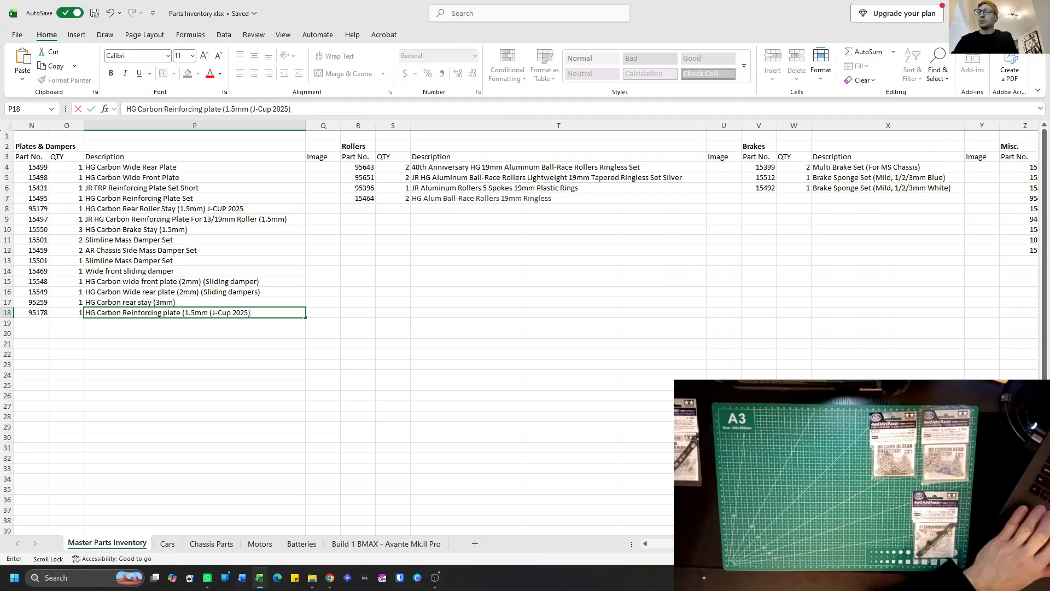
{"action": "key", "text": "Return"}
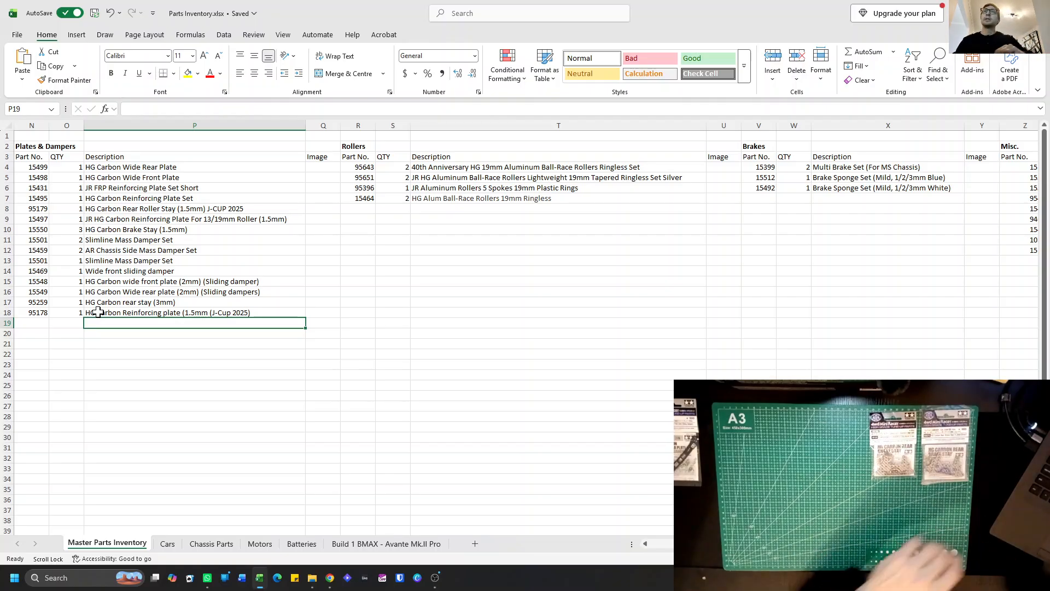
Select the part number cell in row 19 of Plates & Dampers, and check the Cars sheet before returning to Master Parts Inventory.
{"action": "left_click", "coordinate": [37, 325]}
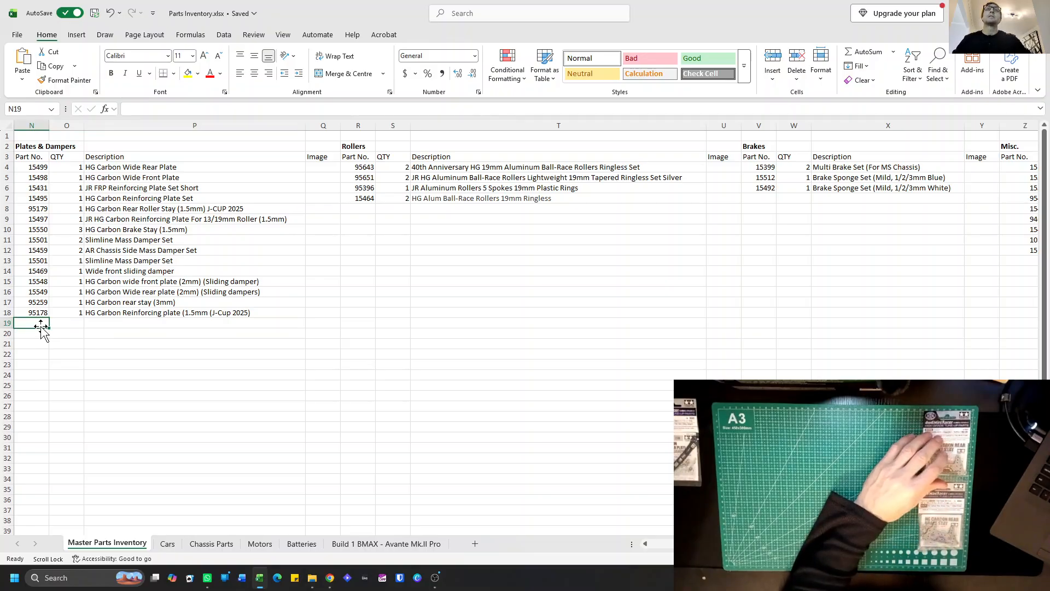
{"action": "scroll", "coordinate": [93, 376], "scroll_direction": "left", "scroll_amount": 3}
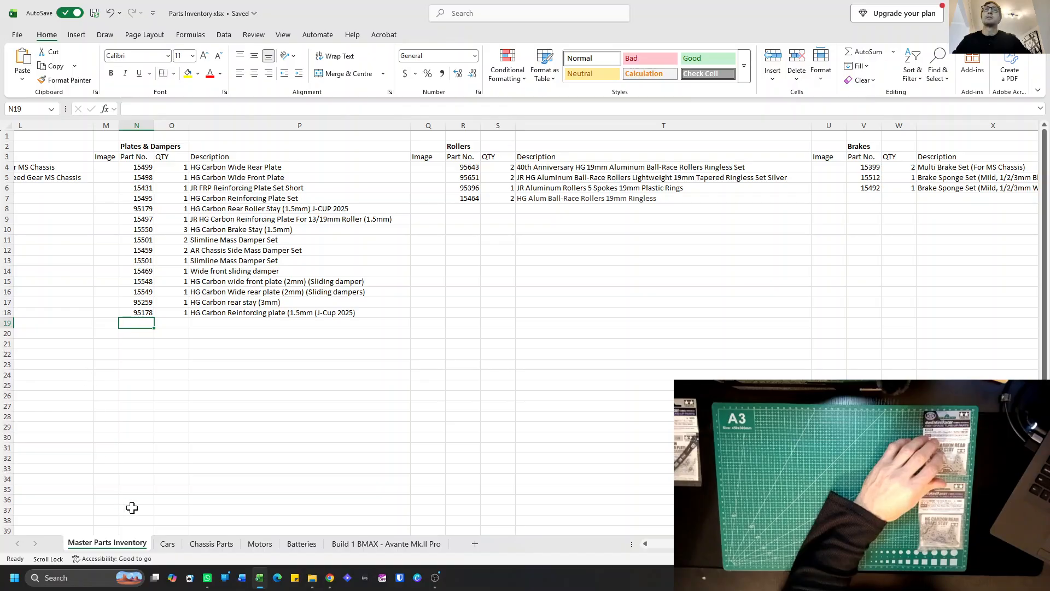
{"action": "left_click", "coordinate": [168, 545]}
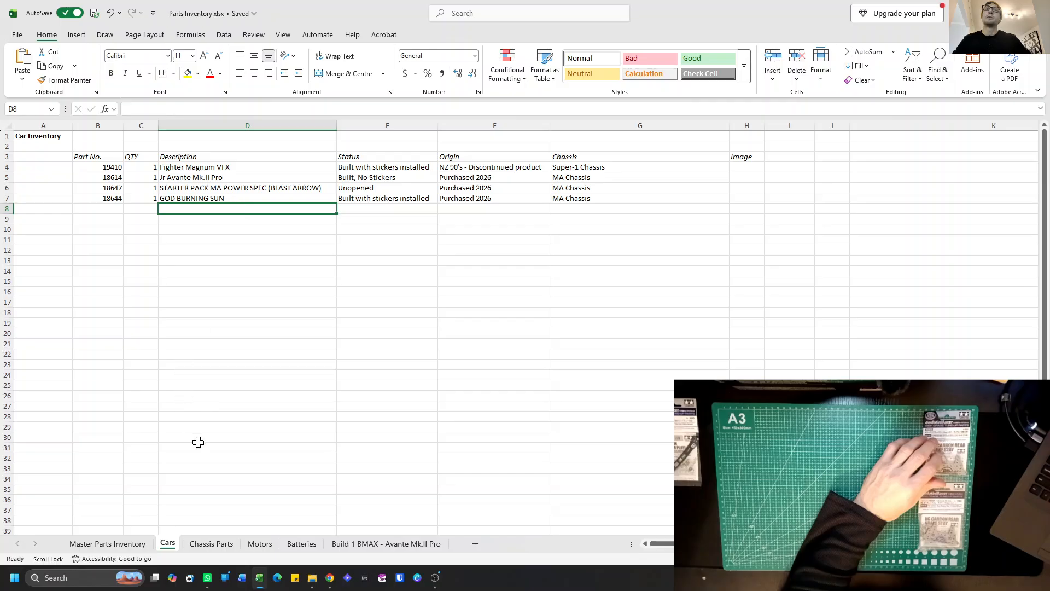
{"action": "left_click", "coordinate": [118, 544]}
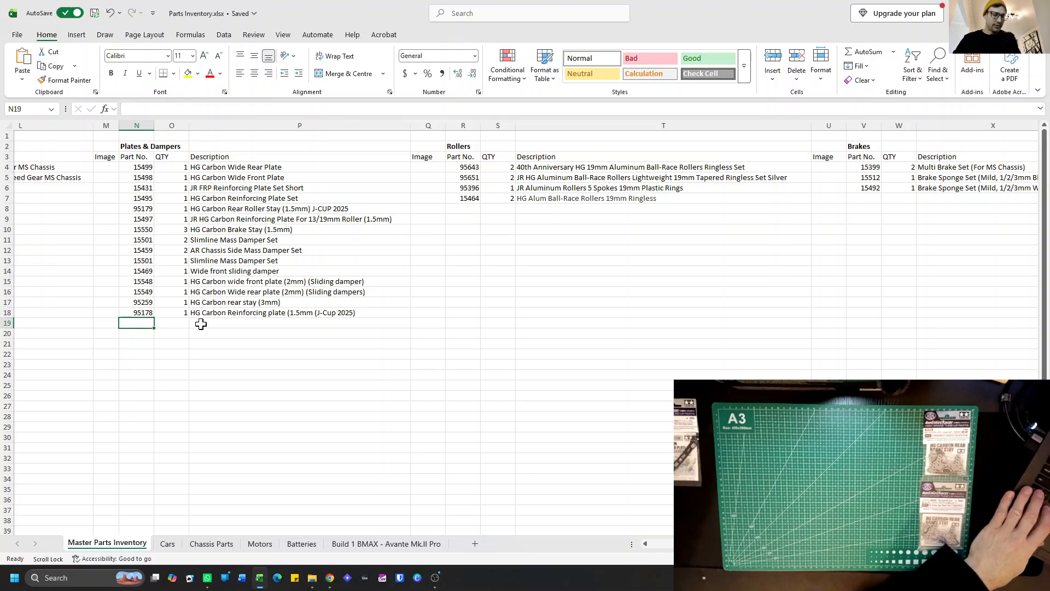
Add part number 95675 with quantity 1 in row 19 of Plates & Dampers.
{"action": "type", "text": "95"}
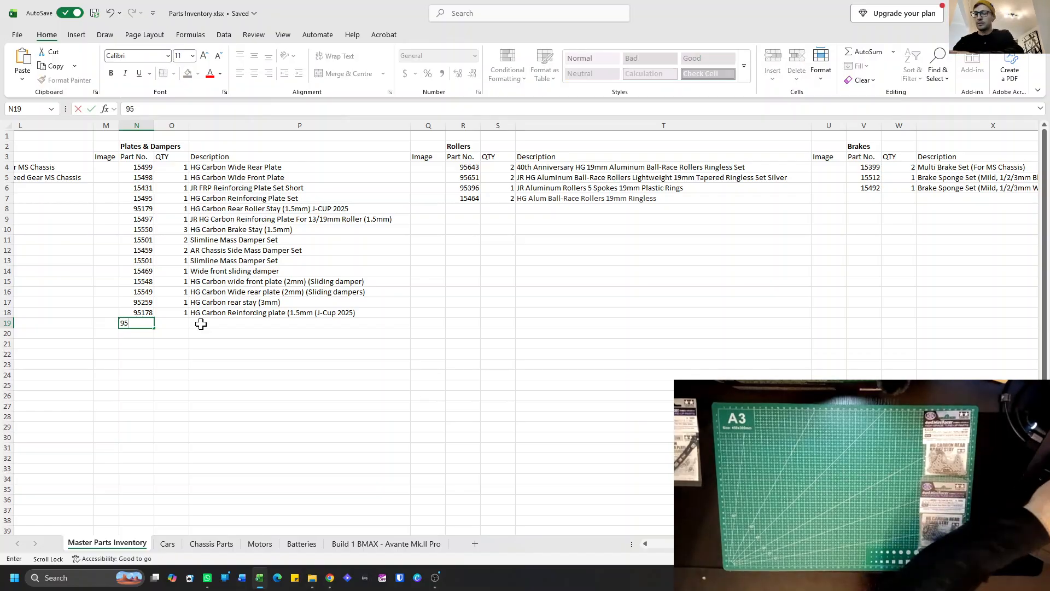
{"action": "type", "text": "675"}
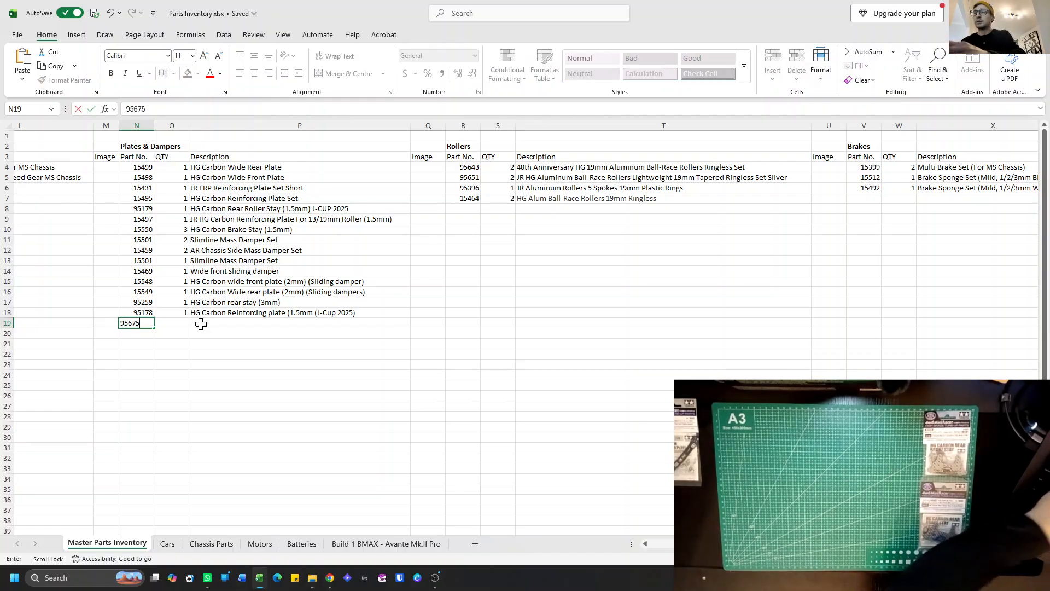
{"action": "scroll", "coordinate": [200, 324], "scroll_direction": "right", "scroll_amount": 1}
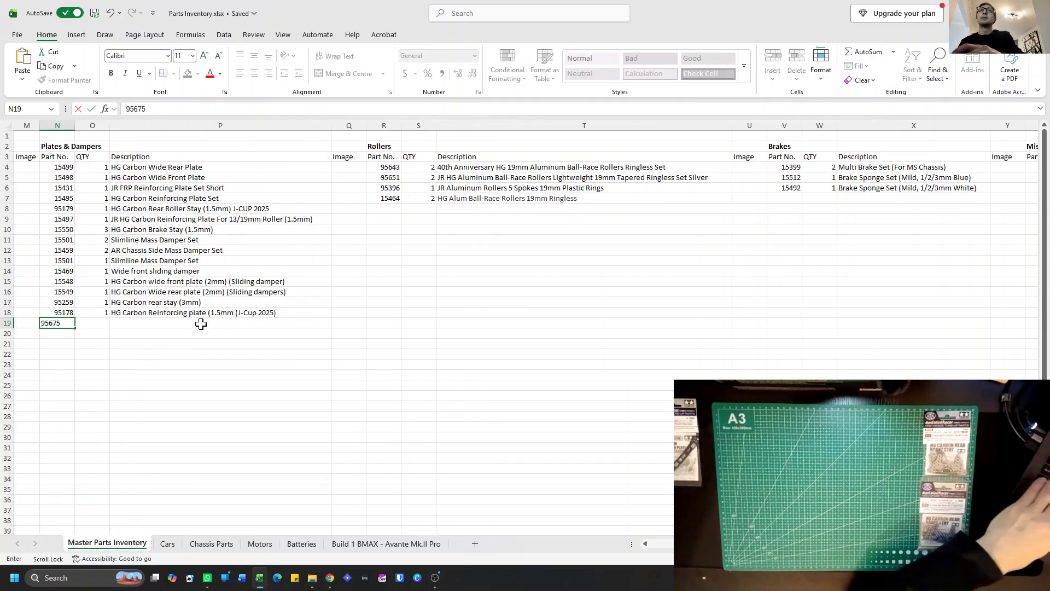
{"action": "left_click", "coordinate": [91, 321]}
{"action": "type", "text": "1"}
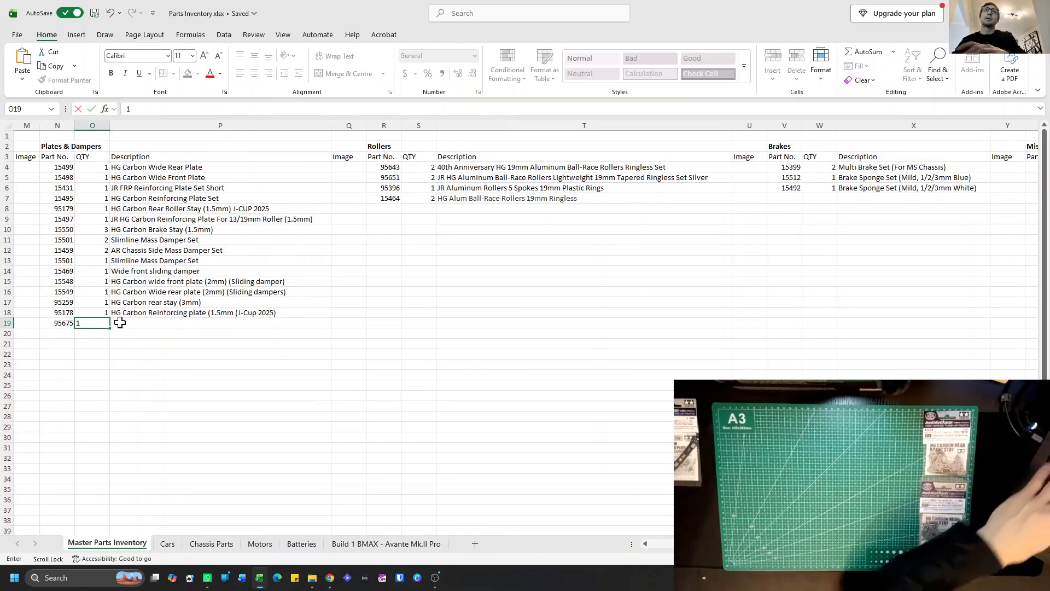
Enter the description "HG Carbon Rear brake stay (1.5mm/silver 30th Anniversay)" for part 95675.
{"action": "left_click", "coordinate": [117, 323]}
{"action": "scroll", "coordinate": [118, 324], "scroll_direction": "left", "scroll_amount": 4}
{"action": "scroll", "coordinate": [118, 324], "scroll_direction": "right", "scroll_amount": 4}
{"action": "scroll", "coordinate": [118, 323], "scroll_direction": "left", "scroll_amount": 1}
{"action": "scroll", "coordinate": [118, 324], "scroll_direction": "left", "scroll_amount": 2}
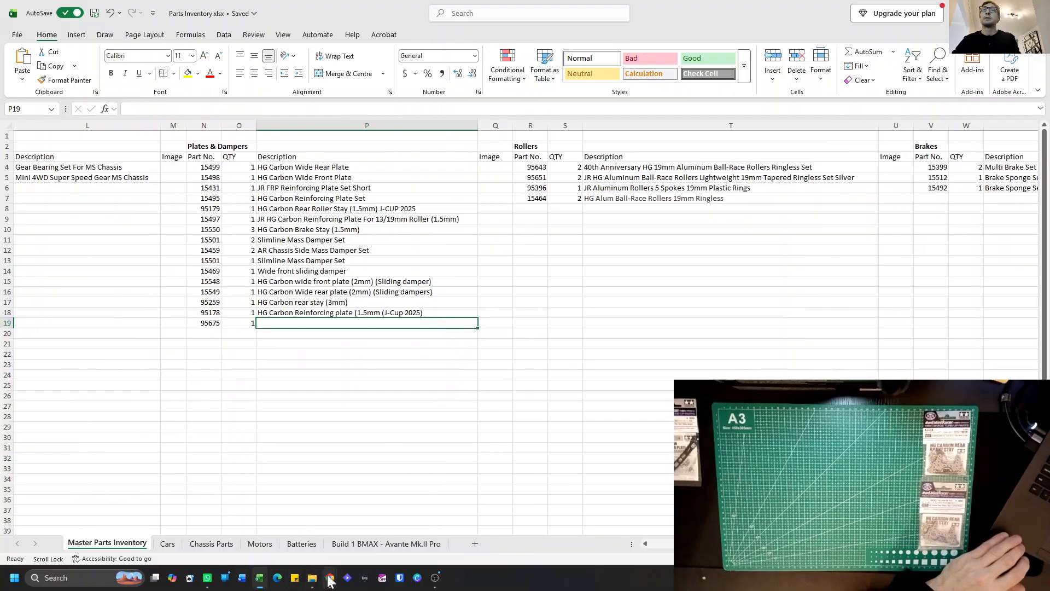
{"action": "mouse_move", "coordinate": [330, 579]}
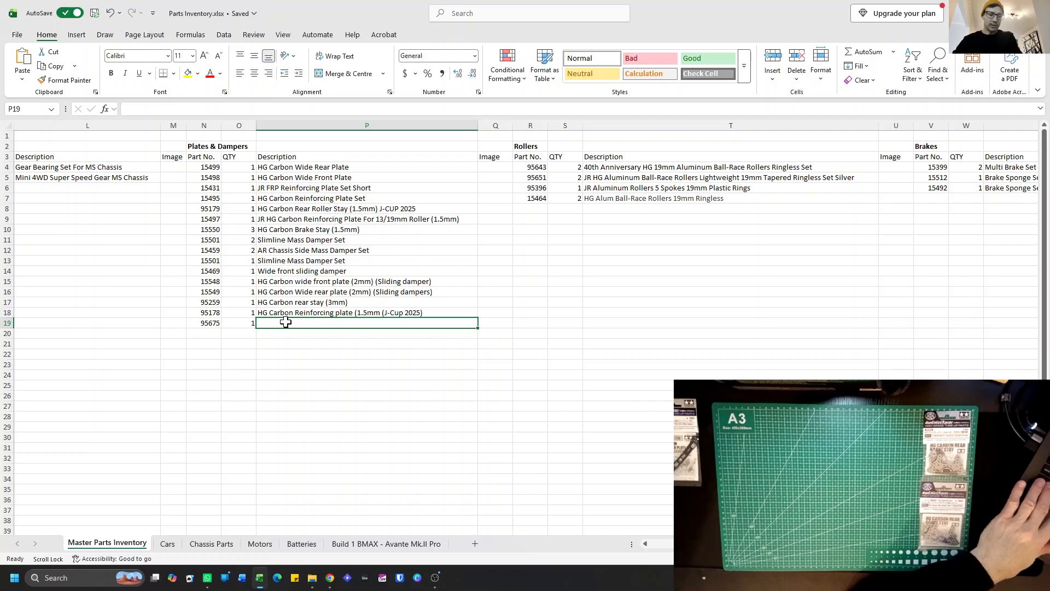
{"action": "type", "text": "HG C"}
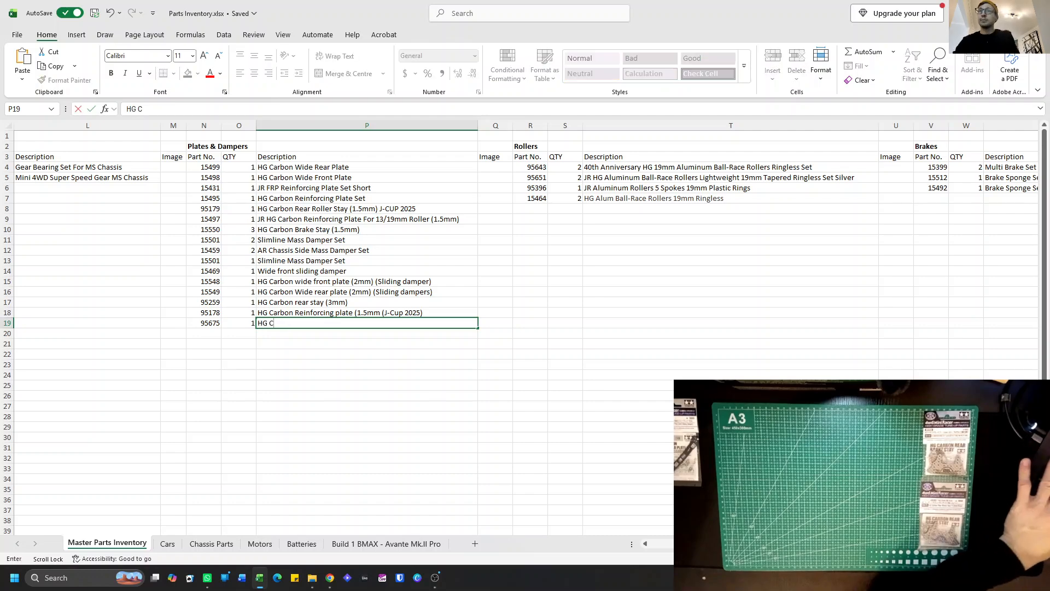
{"action": "type", "text": "arbo"}
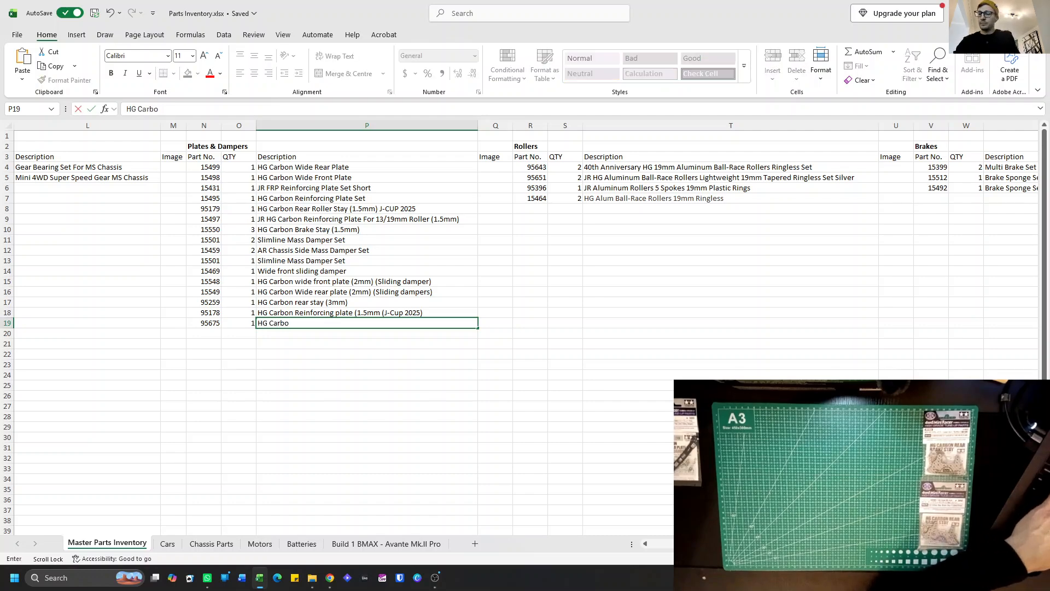
{"action": "type", "text": "n Rear bra"}
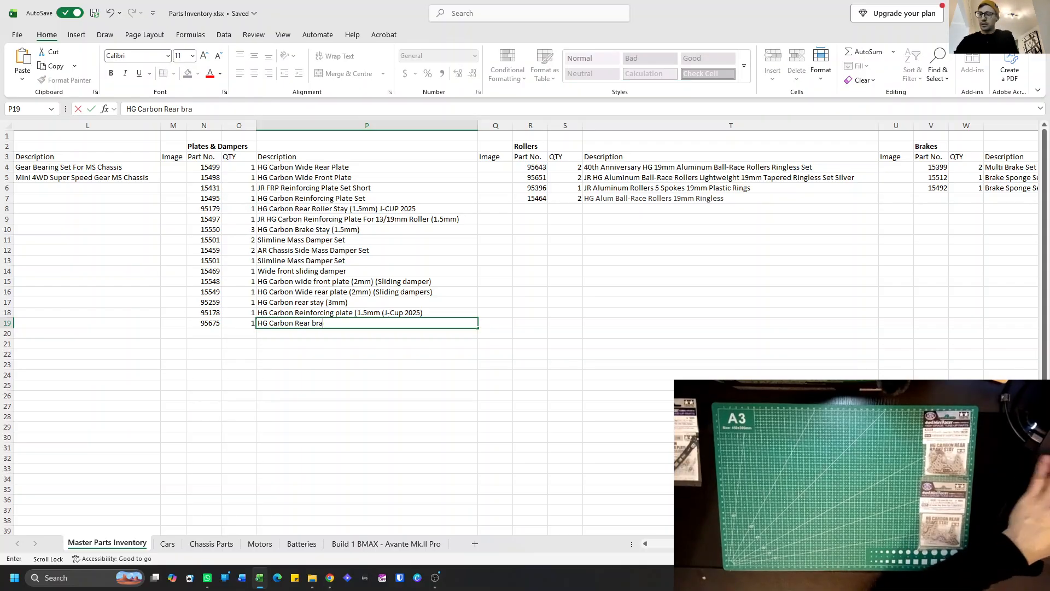
{"action": "type", "text": "ke stay"}
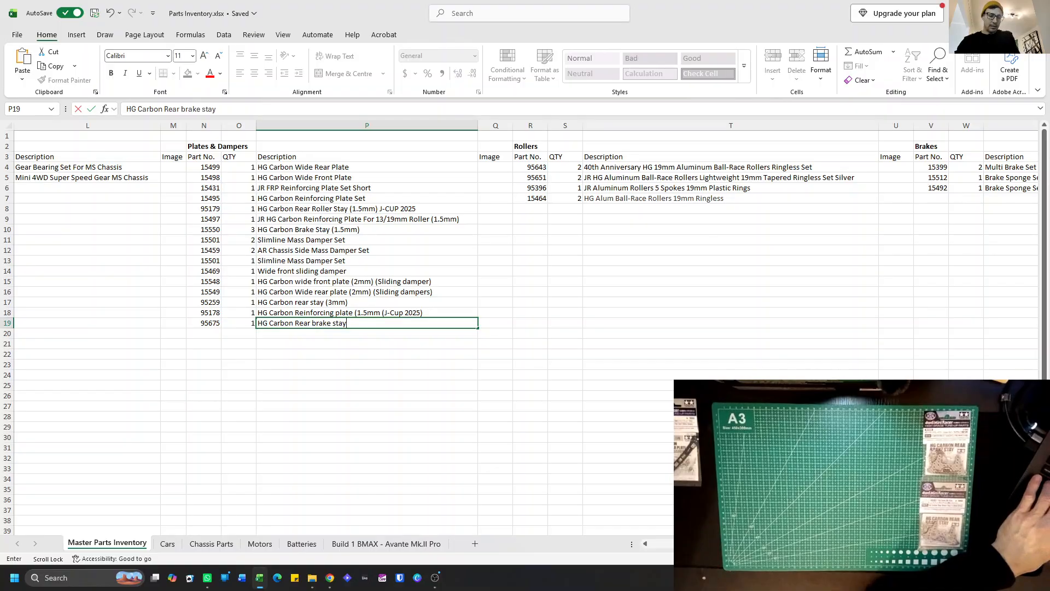
{"action": "type", "text": " (1.5mm"}
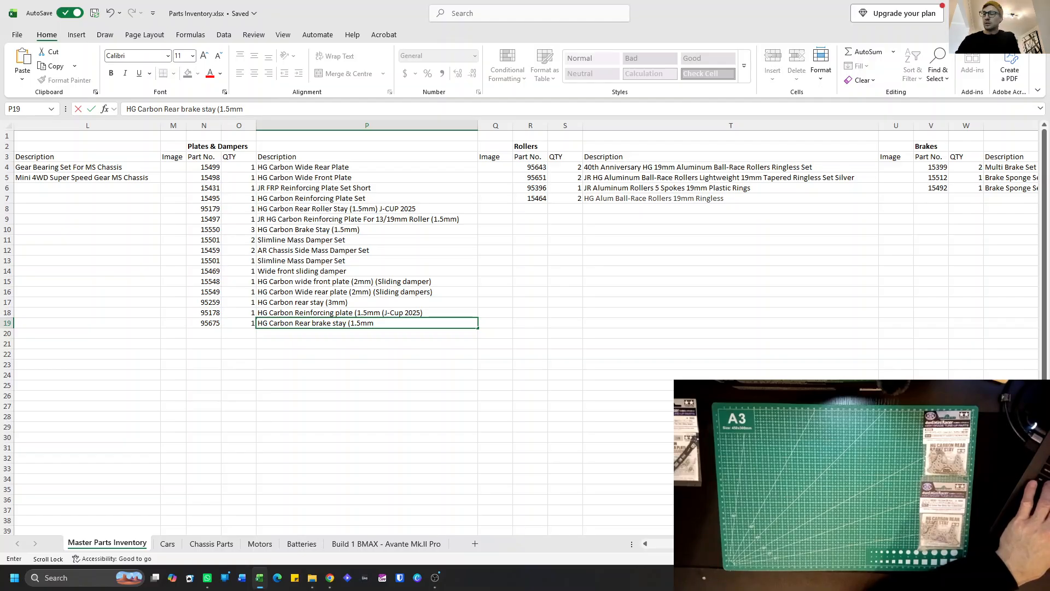
{"action": "type", "text": "/silver"}
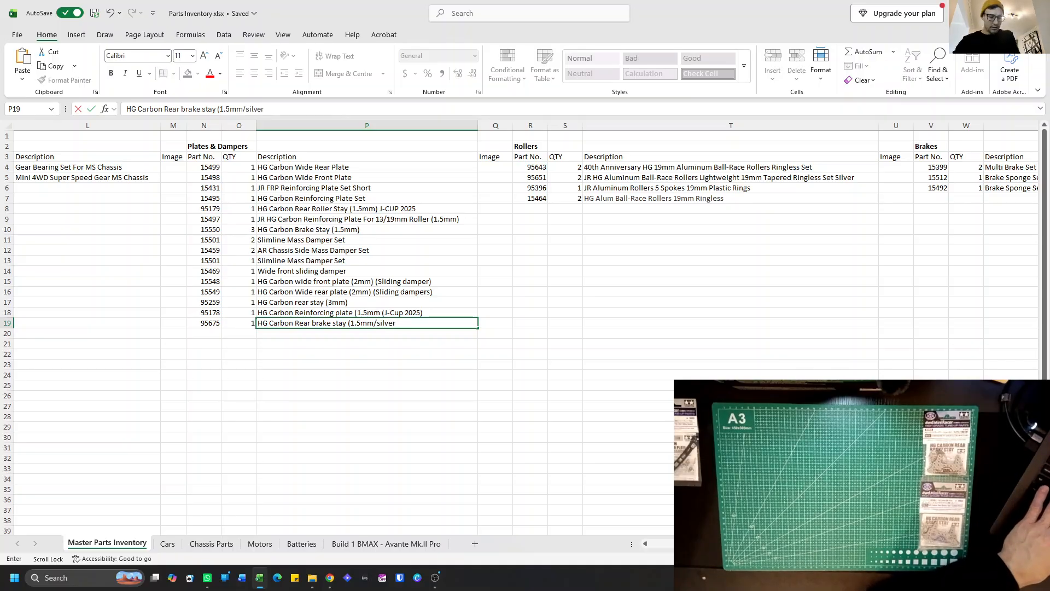
{"action": "type", "text": " 30th An"}
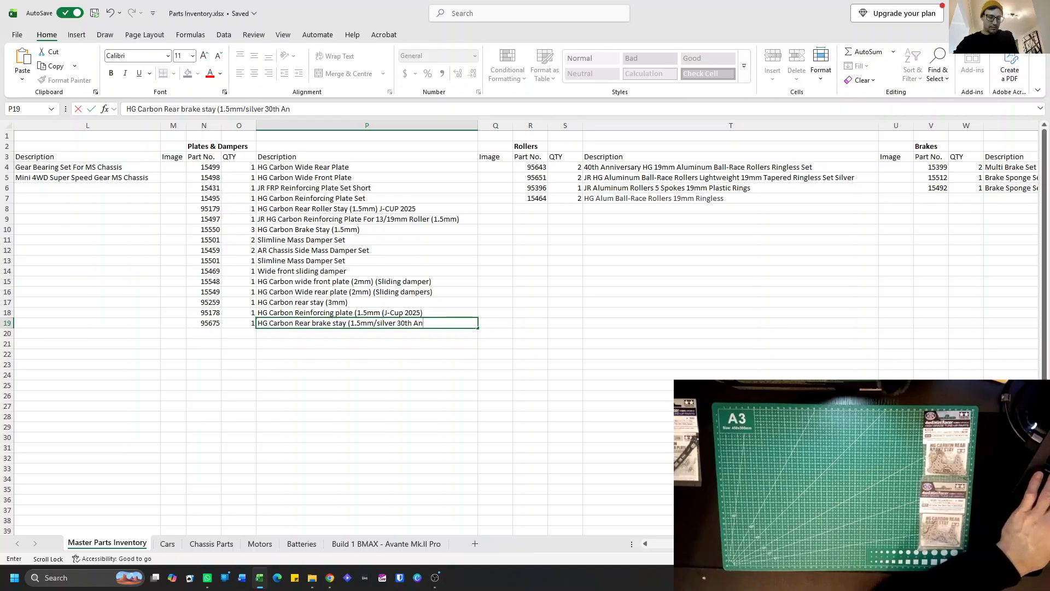
{"action": "type", "text": "niversay"}
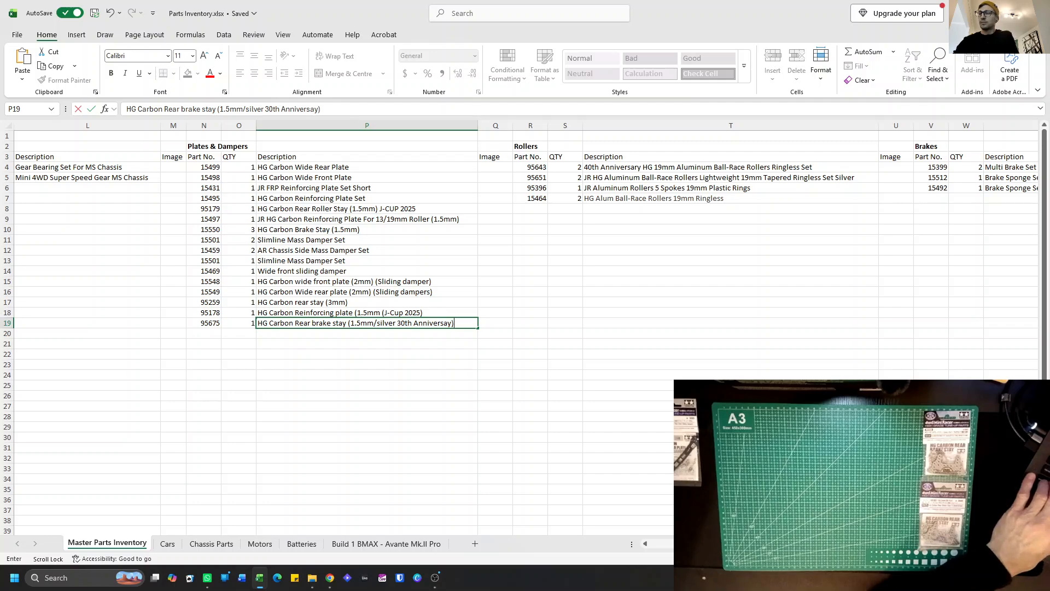
{"action": "key", "text": "Return"}
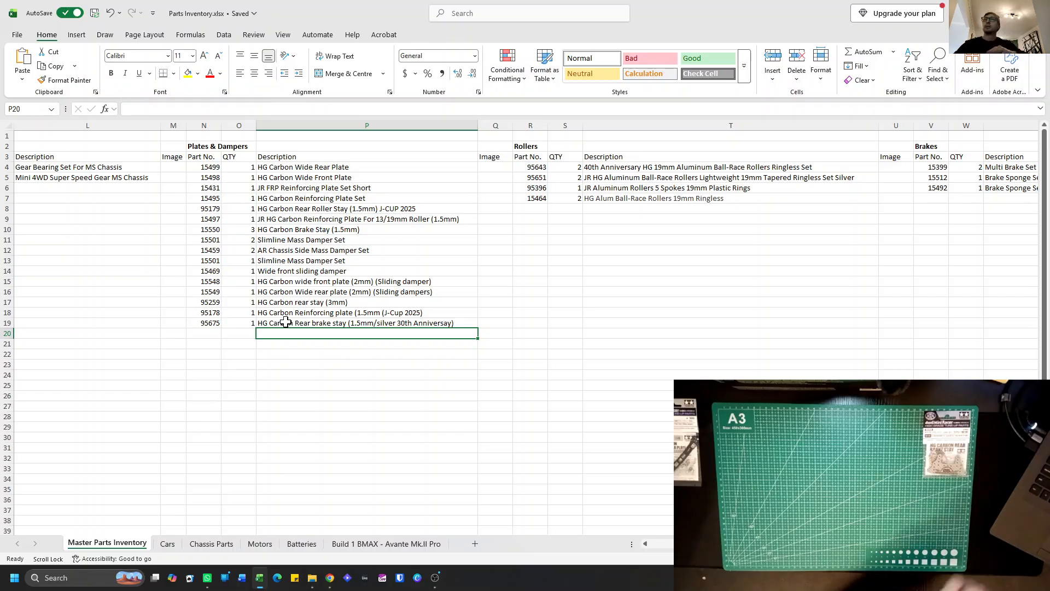
Add part number 95125 with quantity 1 in row 20 of Plates & Dampers.
{"action": "left_click", "coordinate": [203, 336]}
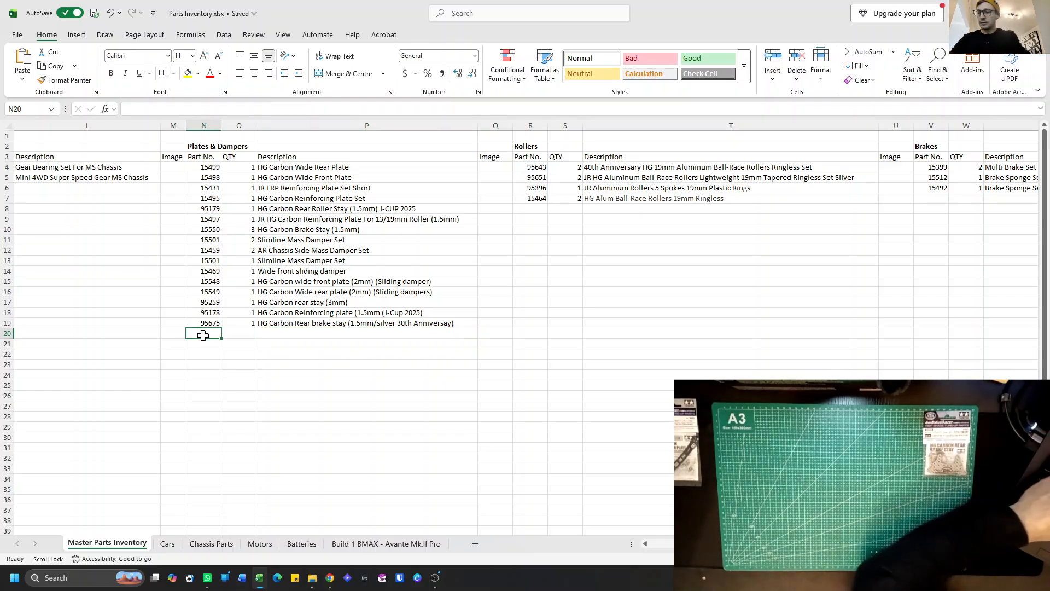
{"action": "type", "text": "9512"}
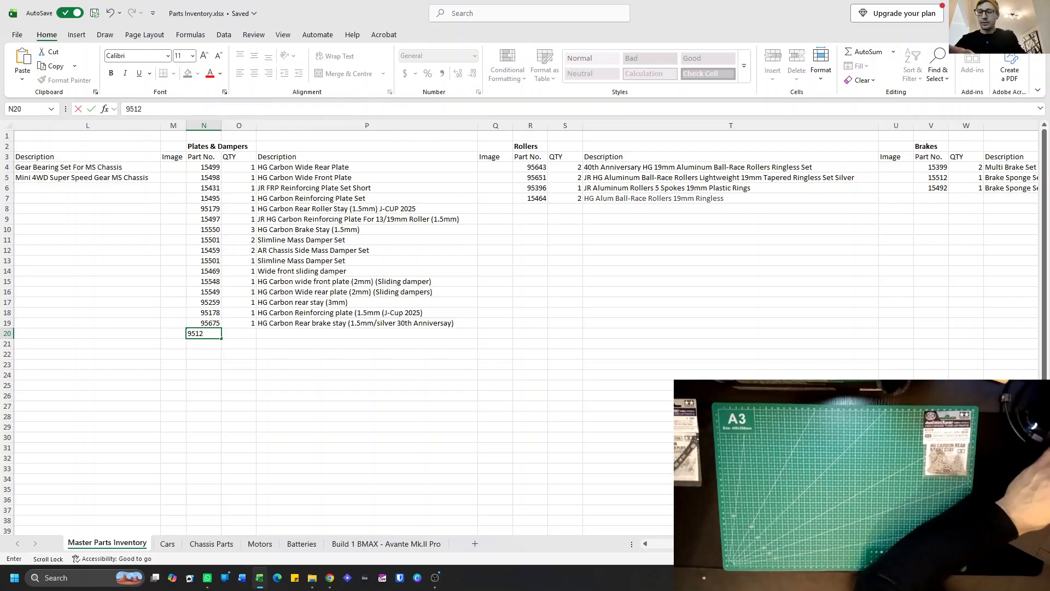
{"action": "type", "text": "5"}
{"action": "left_click", "coordinate": [231, 334]}
{"action": "type", "text": "1"}
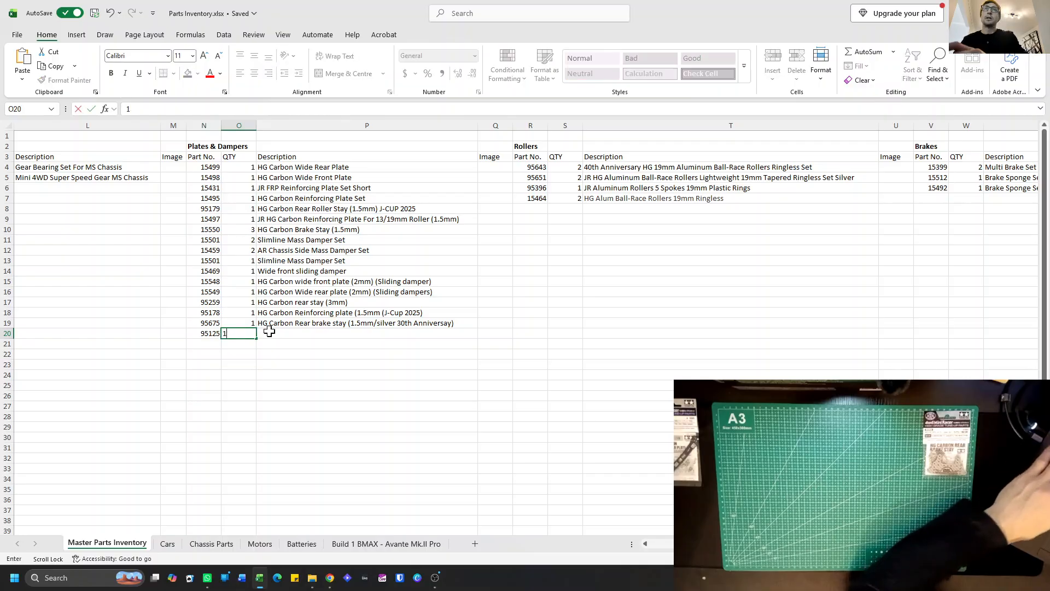
Copy the description of part 95675 into the description cell of part 95125.
{"action": "left_click", "coordinate": [275, 333]}
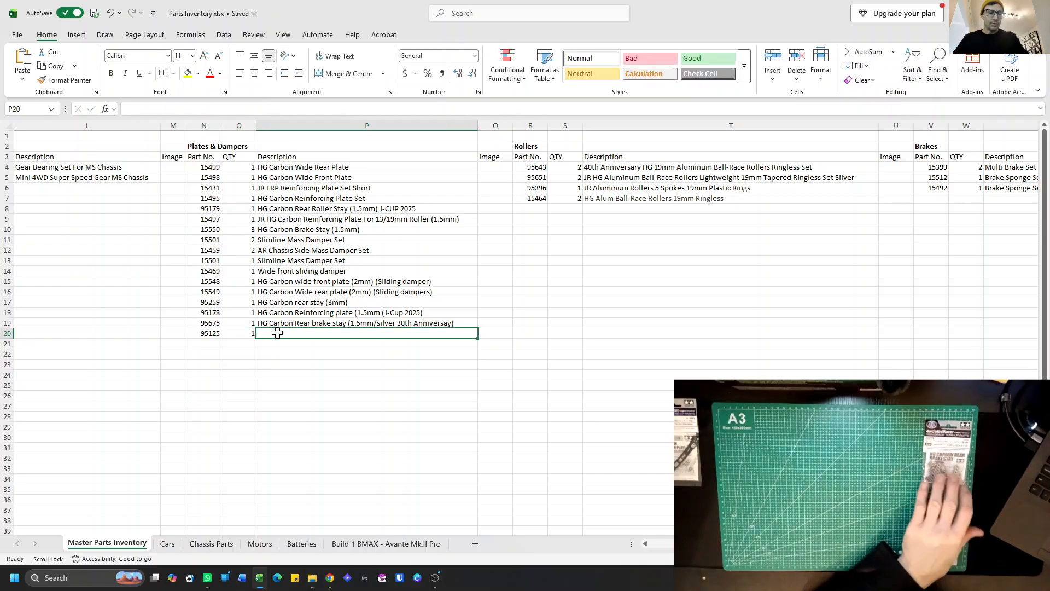
{"action": "left_click", "coordinate": [328, 322]}
{"action": "key", "text": "ctrl+c"}
{"action": "left_click", "coordinate": [317, 334]}
{"action": "key", "text": "ctrl+v"}
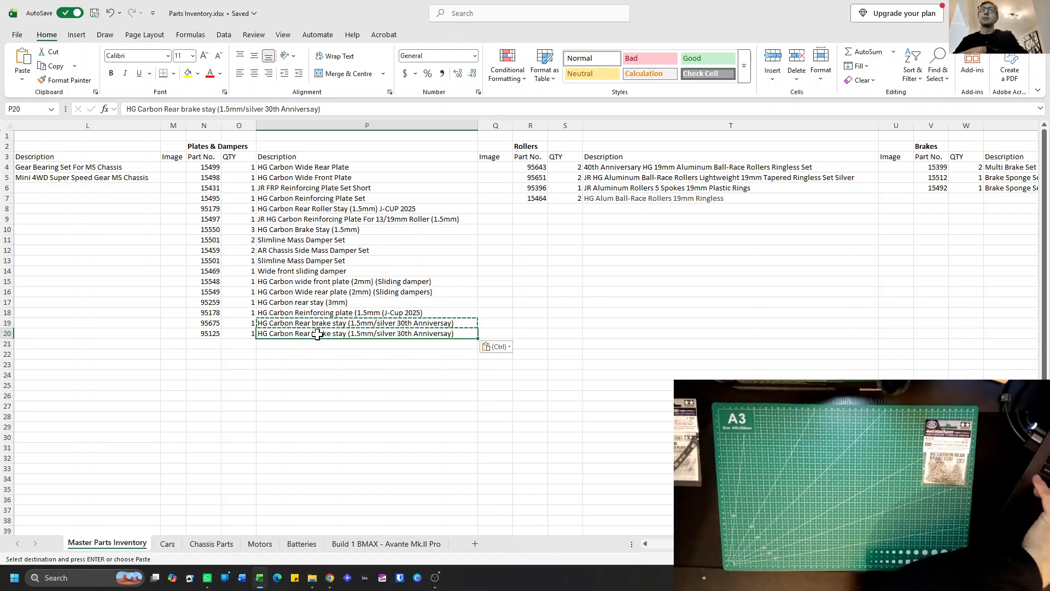
{"action": "left_click", "coordinate": [311, 343]}
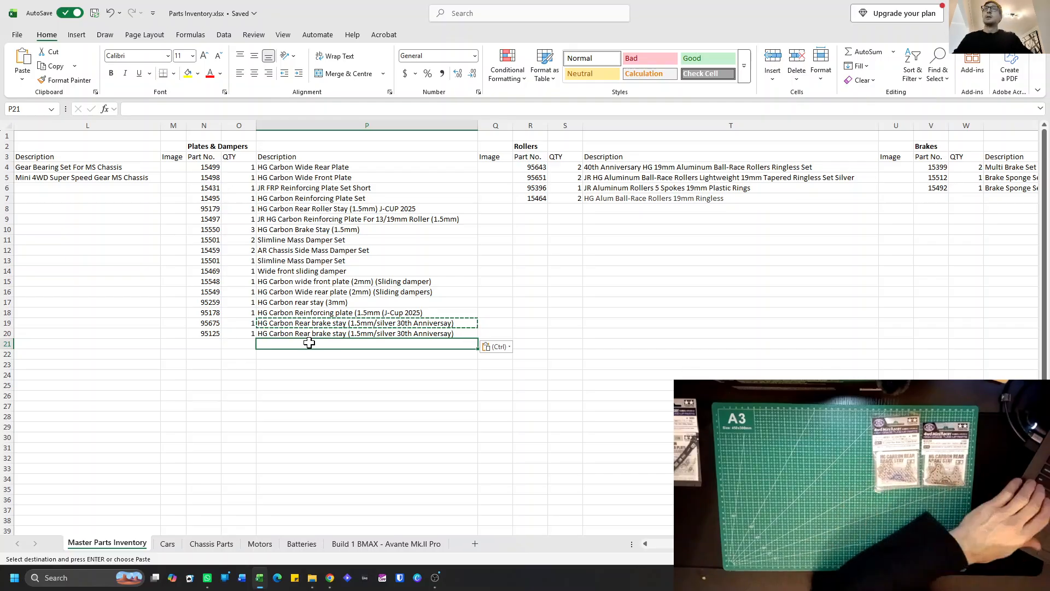
Change the anniversary in the description of part 95125 to 25th.
{"action": "left_click", "coordinate": [317, 334]}
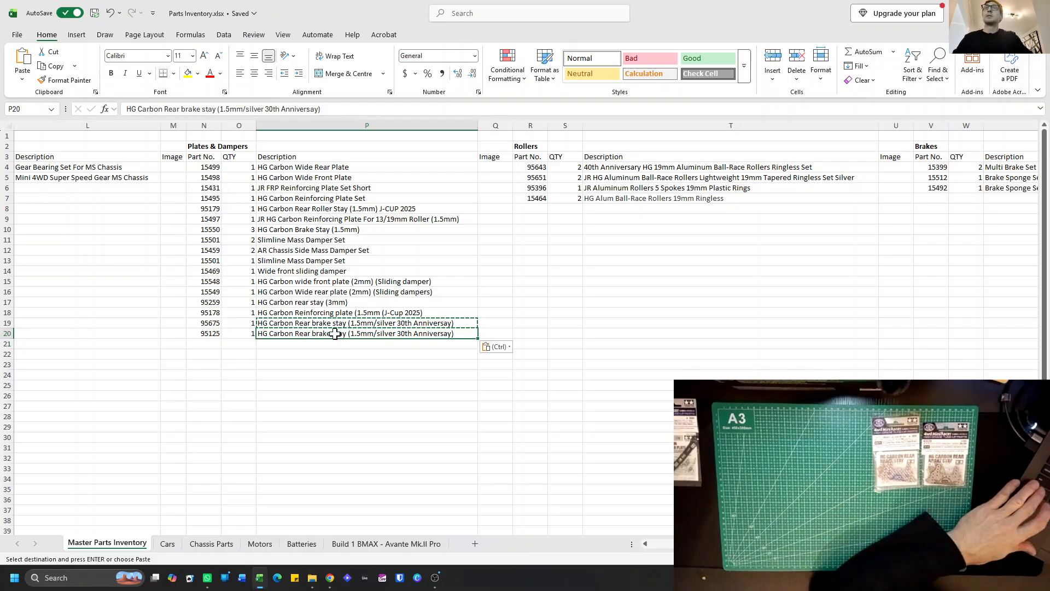
{"action": "double_click", "coordinate": [406, 335]}
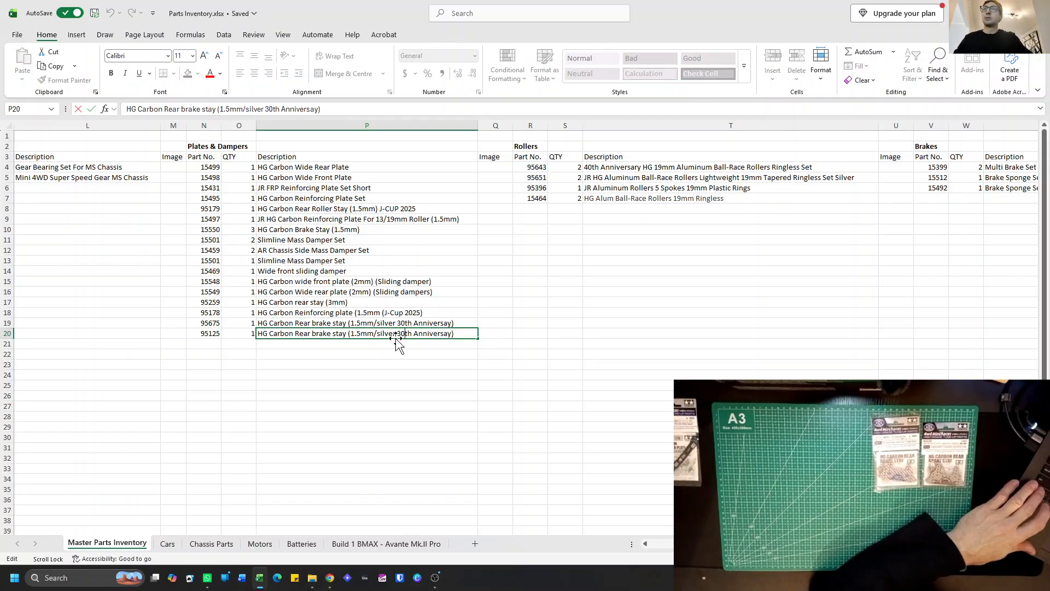
{"action": "key", "text": "BackSpace"}
{"action": "key", "text": "BackSpace"}
{"action": "type", "text": "25"}
{"action": "key", "text": "Return"}
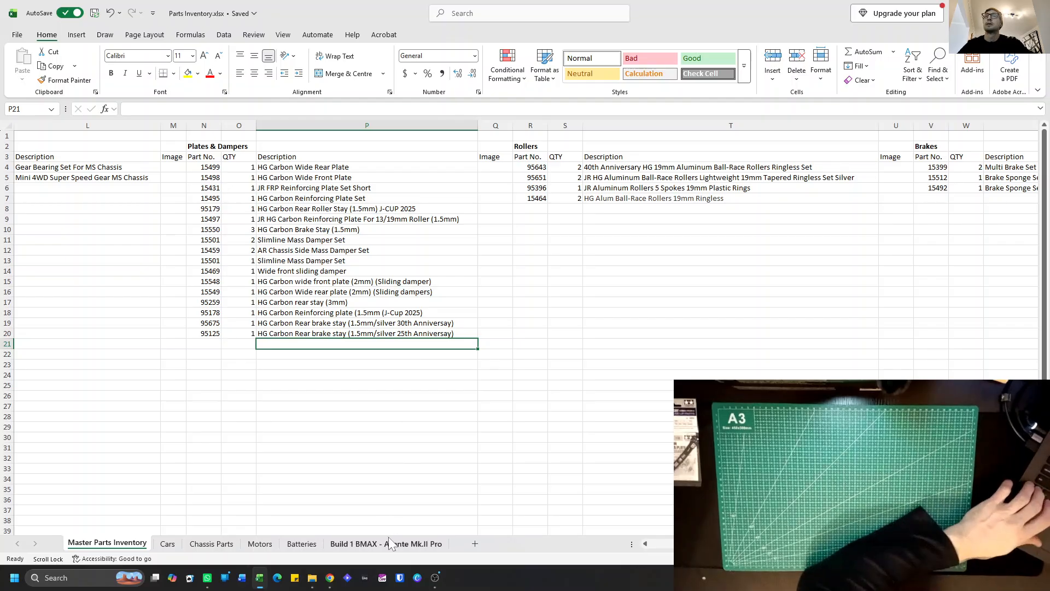
Copy the part number, quantity and description of 95675 and 95125 to the Build 1 BMAX sheet, starting at cell B55.
{"action": "left_click", "coordinate": [208, 323]}
{"action": "left_click_drag", "start_coordinate": [264, 332], "coordinate": [264, 331]}
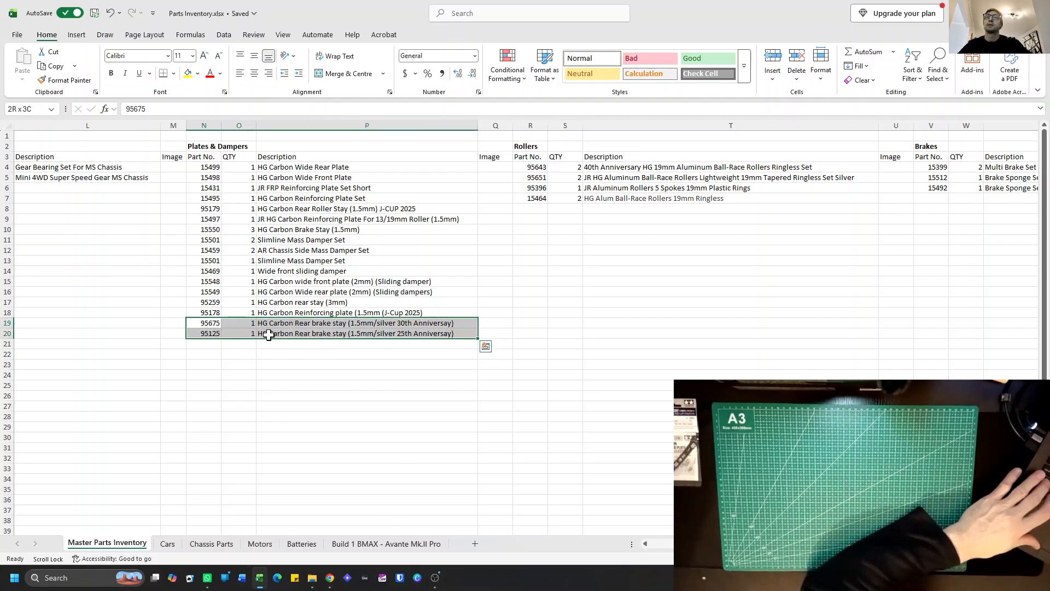
{"action": "key", "text": "ctrl+c"}
{"action": "left_click", "coordinate": [361, 544]}
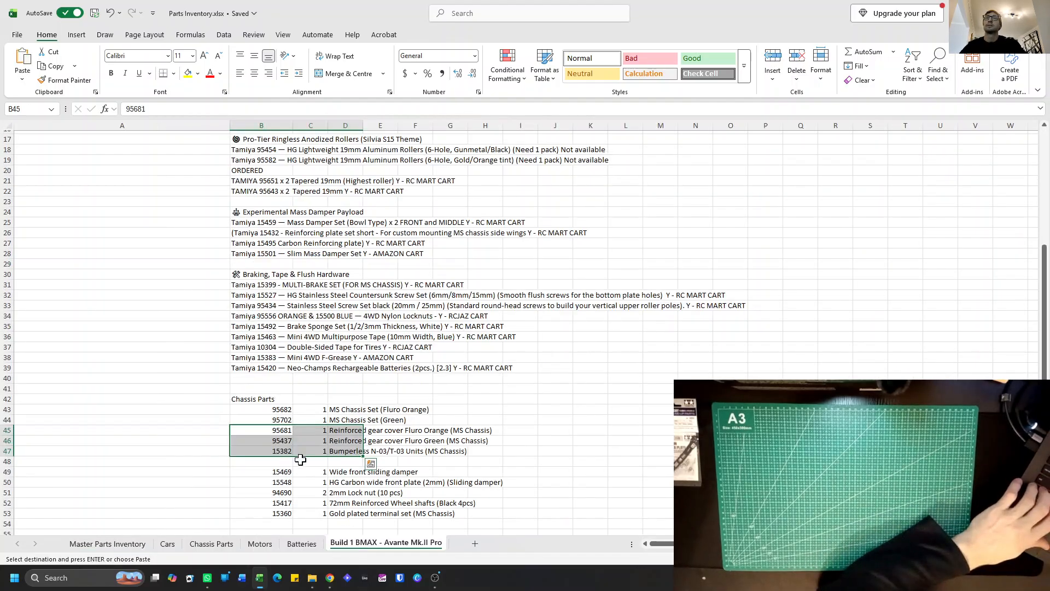
{"action": "left_click", "coordinate": [274, 474]}
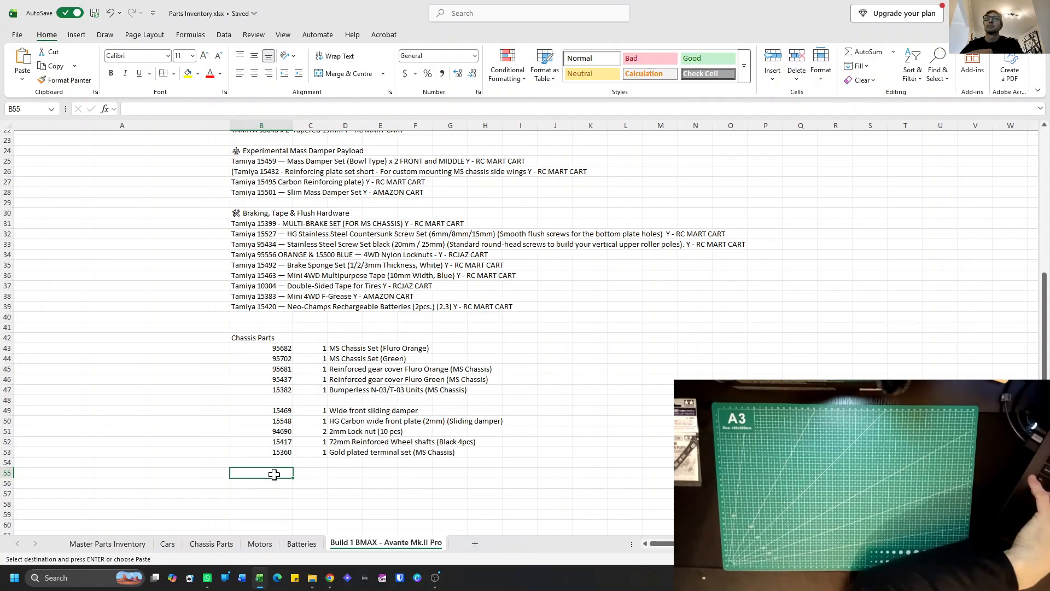
{"action": "key", "text": "ctrl+v"}
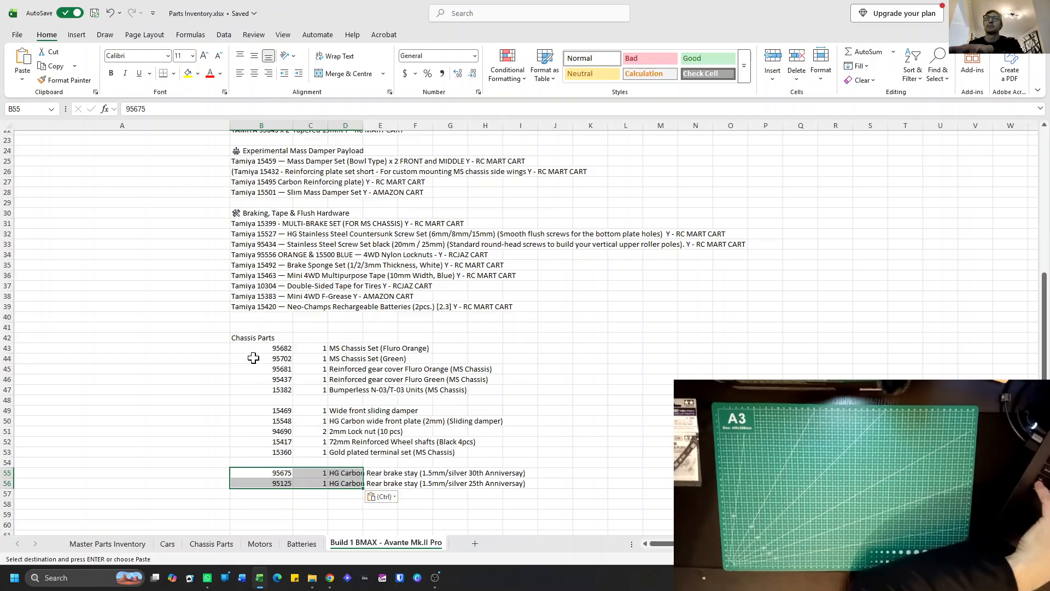
Rename the "Chassis Parts" heading in cell B42 to "New Parts".
{"action": "left_click", "coordinate": [251, 338]}
{"action": "type", "text": "Ne"}
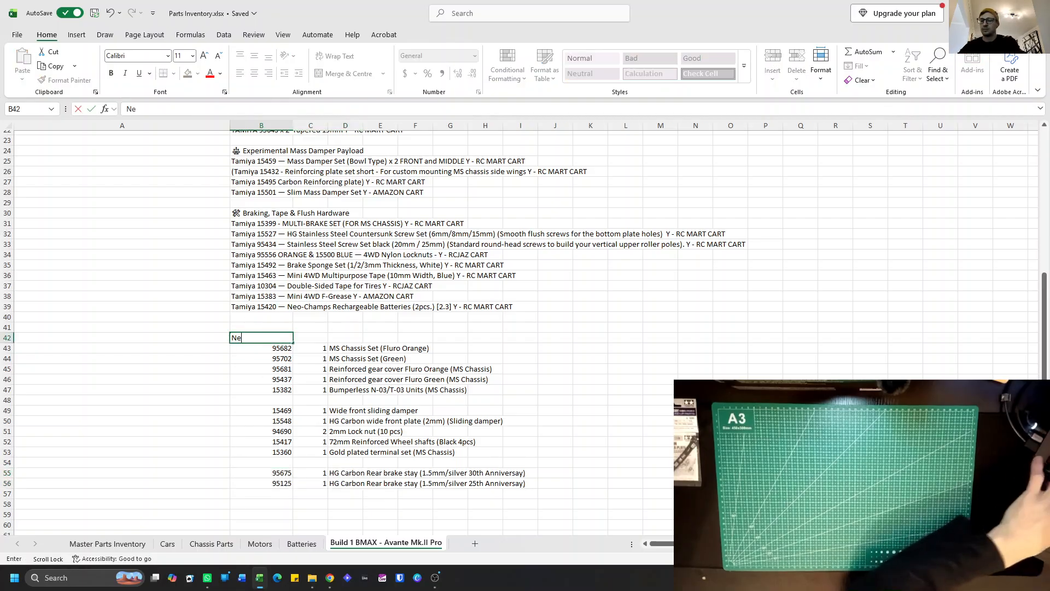
{"action": "type", "text": "w Part"}
{"action": "key", "text": "Return"}
{"action": "scroll", "coordinate": [250, 338], "scroll_direction": "up", "scroll_amount": 1}
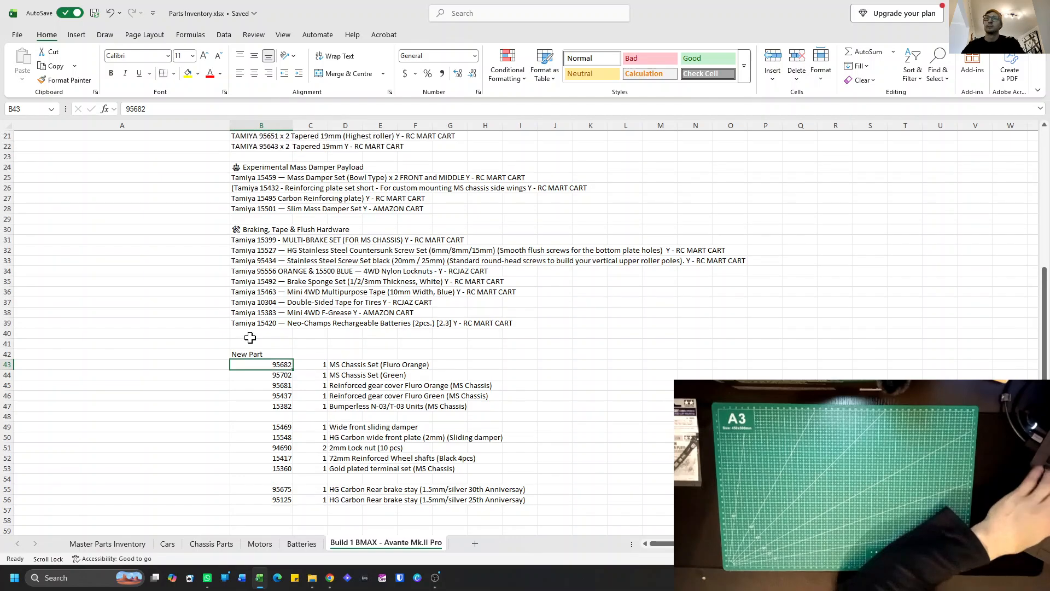
{"action": "left_click", "coordinate": [261, 354]}
{"action": "double_click", "coordinate": [264, 354]}
{"action": "type", "text": "s"}
{"action": "key", "text": "Return"}
{"action": "scroll", "coordinate": [238, 394], "scroll_direction": "down", "scroll_amount": 2}
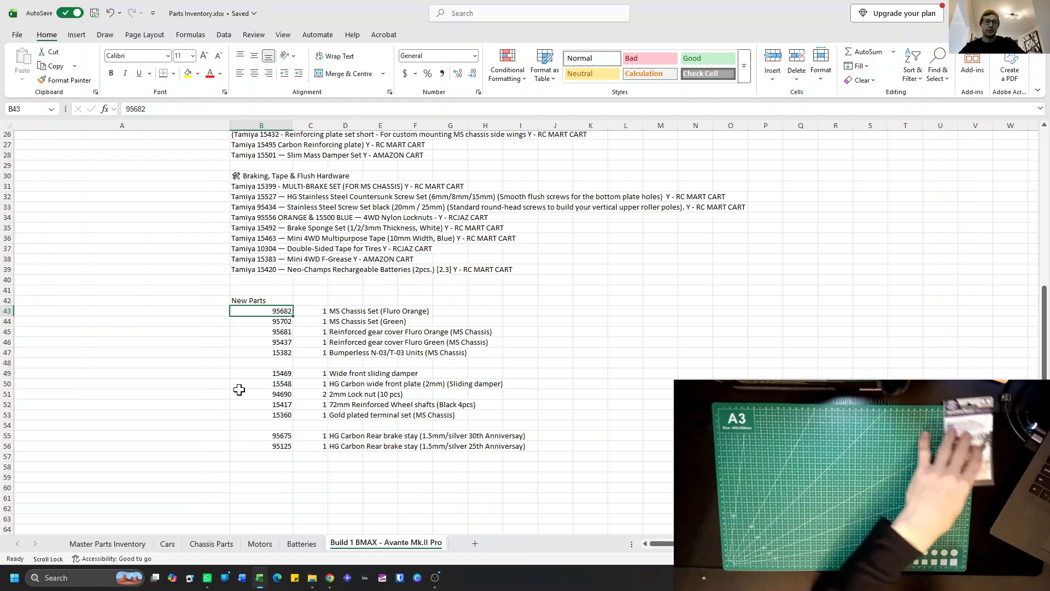
Add part number 18710 with quantity 1 in row 8 of the Cars sheet.
{"action": "left_click", "coordinate": [164, 544]}
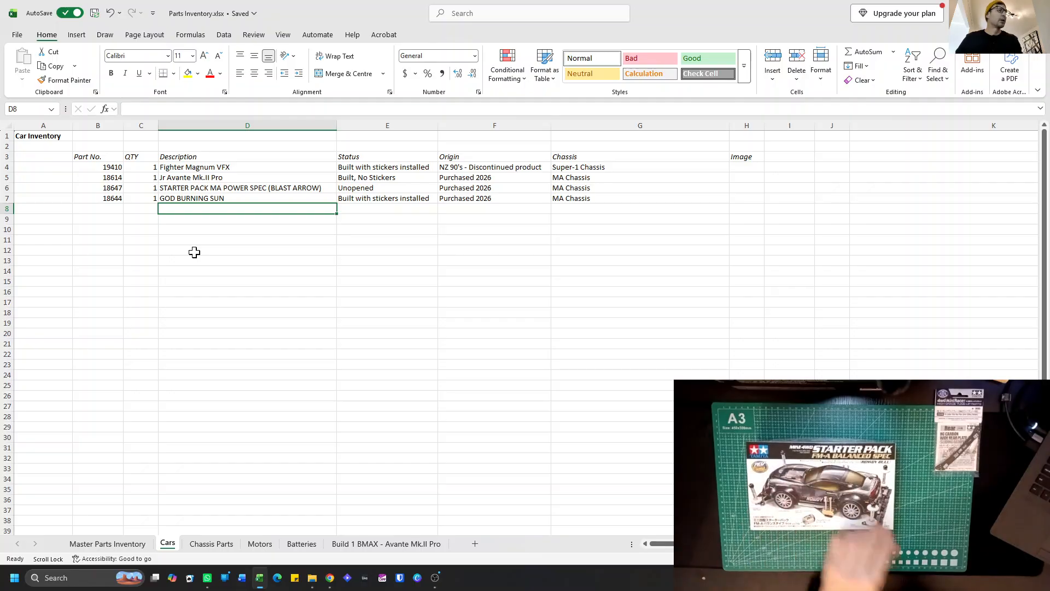
{"action": "left_click", "coordinate": [110, 208]}
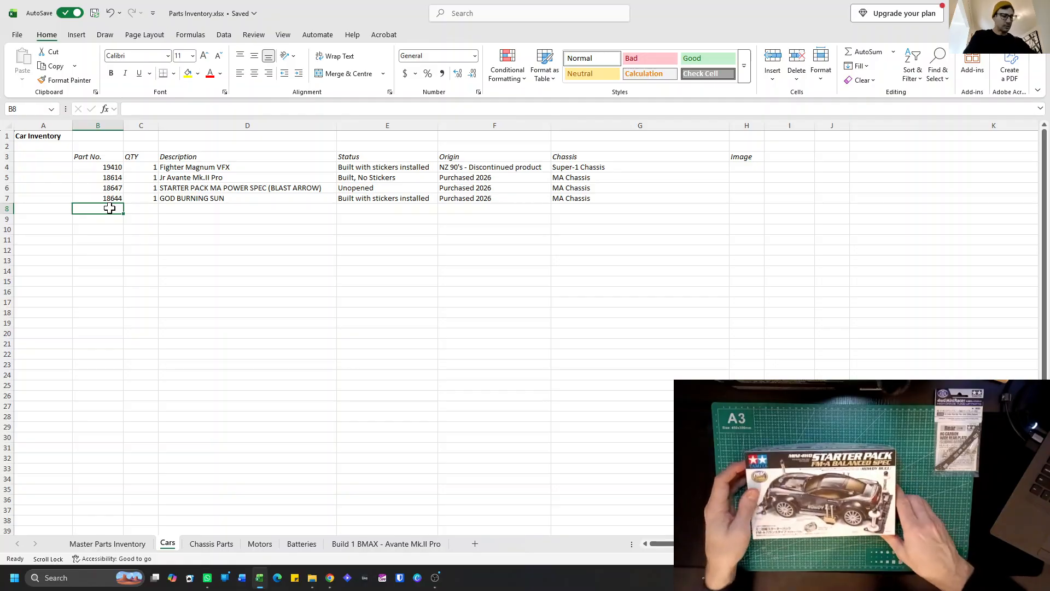
{"action": "type", "text": "18"}
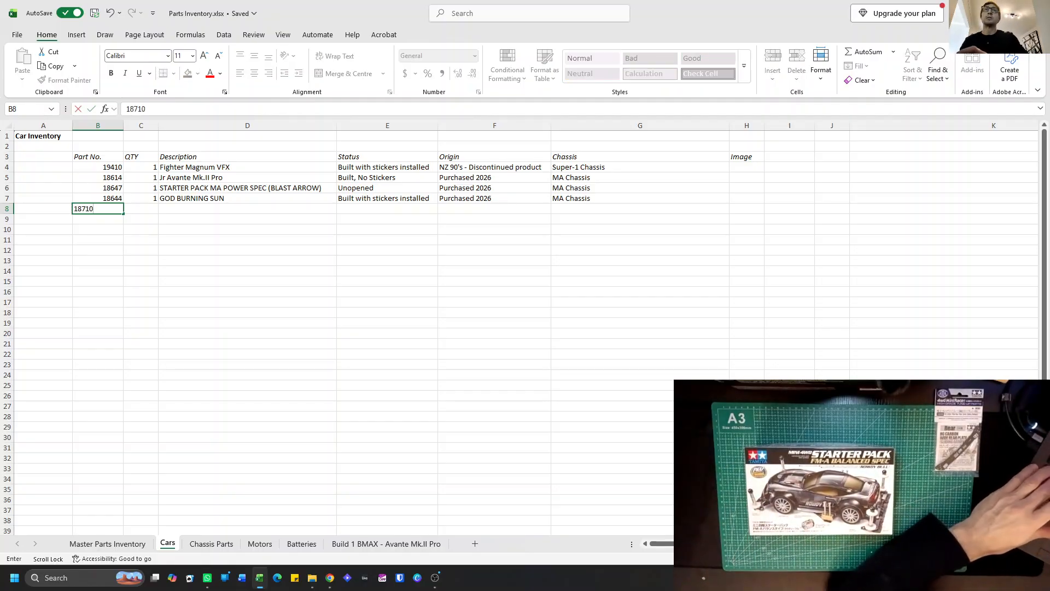
{"action": "type", "text": "710"}
{"action": "left_click", "coordinate": [134, 208]}
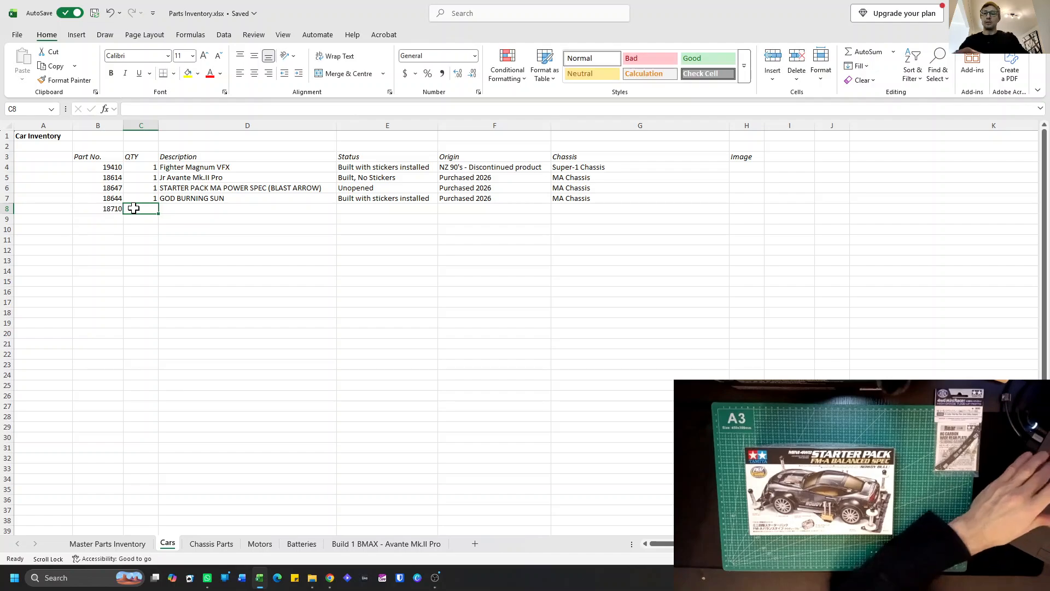
{"action": "type", "text": "1"}
Copy the description of car 18647, the Blast Arrow starter pack, into the description cell of car 18710.
{"action": "left_click", "coordinate": [169, 208]}
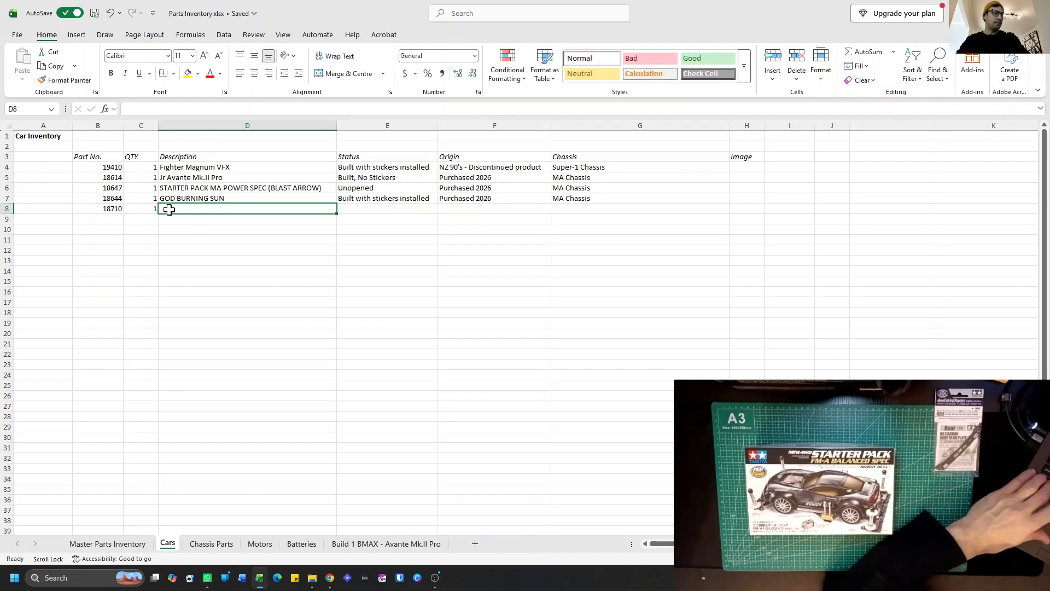
{"action": "left_click", "coordinate": [187, 188]}
{"action": "key", "text": "ctrl+c"}
{"action": "left_click", "coordinate": [188, 208]}
{"action": "key", "text": "ctrl+v"}
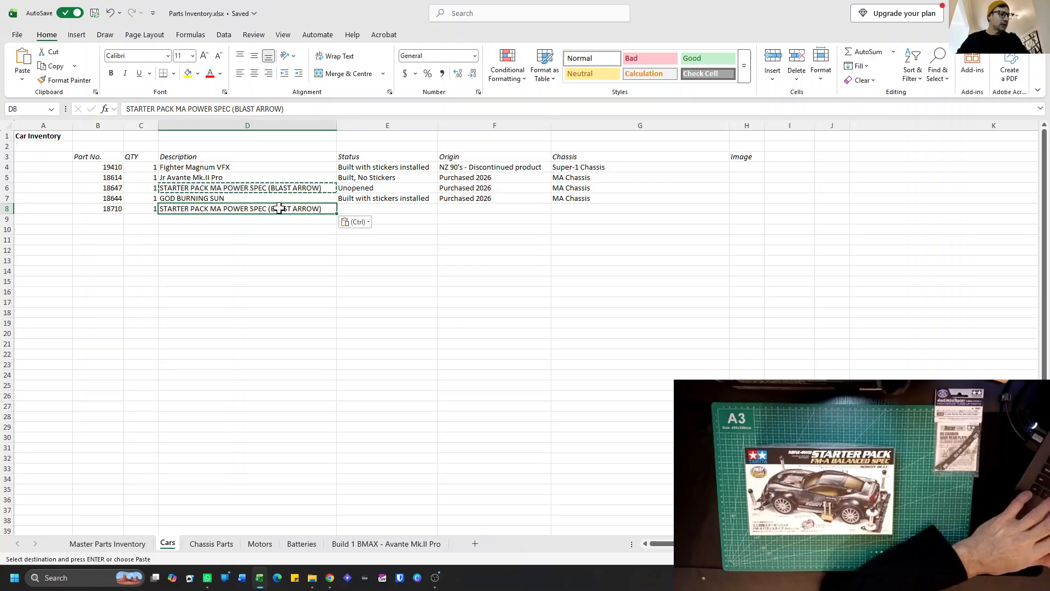
Change "MA POWER SPEC" to "FM-A BALANCED SPEC" in the description of car 18710 and fit the Description column width to its contents.
{"action": "double_click", "coordinate": [259, 209]}
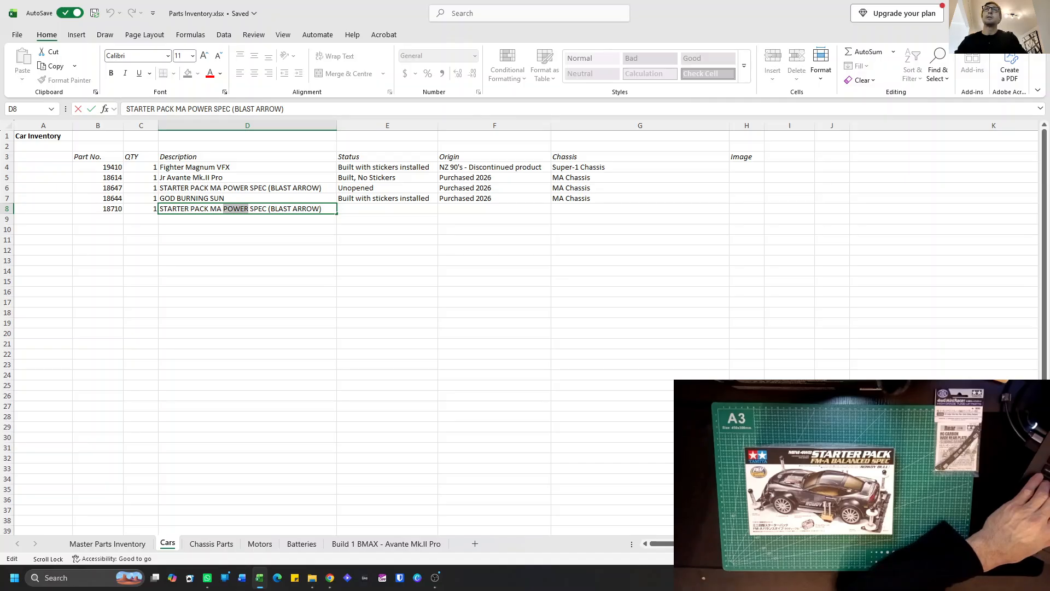
{"action": "type", "text": "B"}
{"action": "type", "text": "ALANCE"}
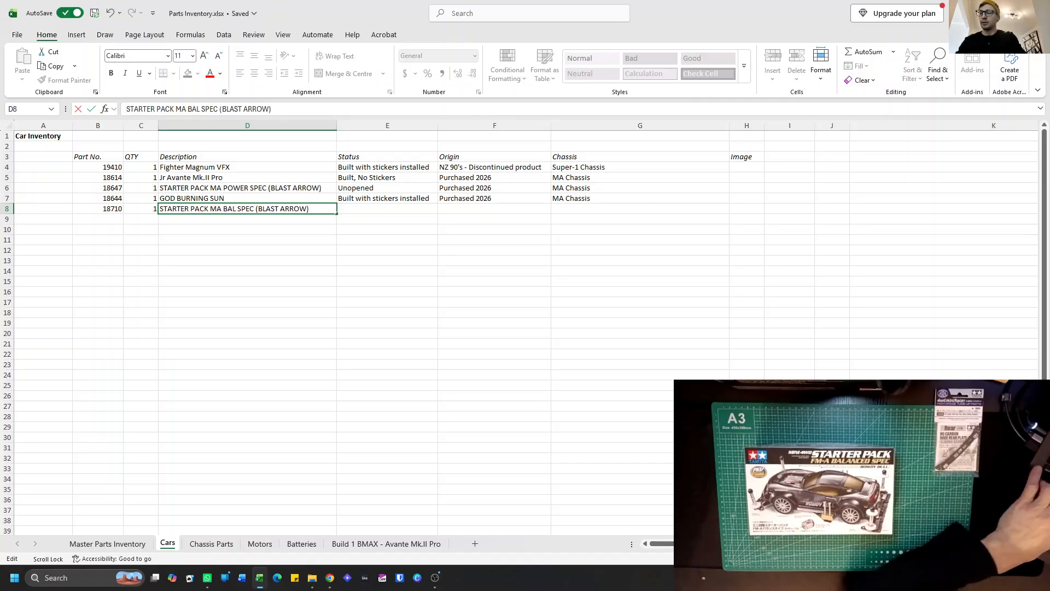
{"action": "type", "text": "D"}
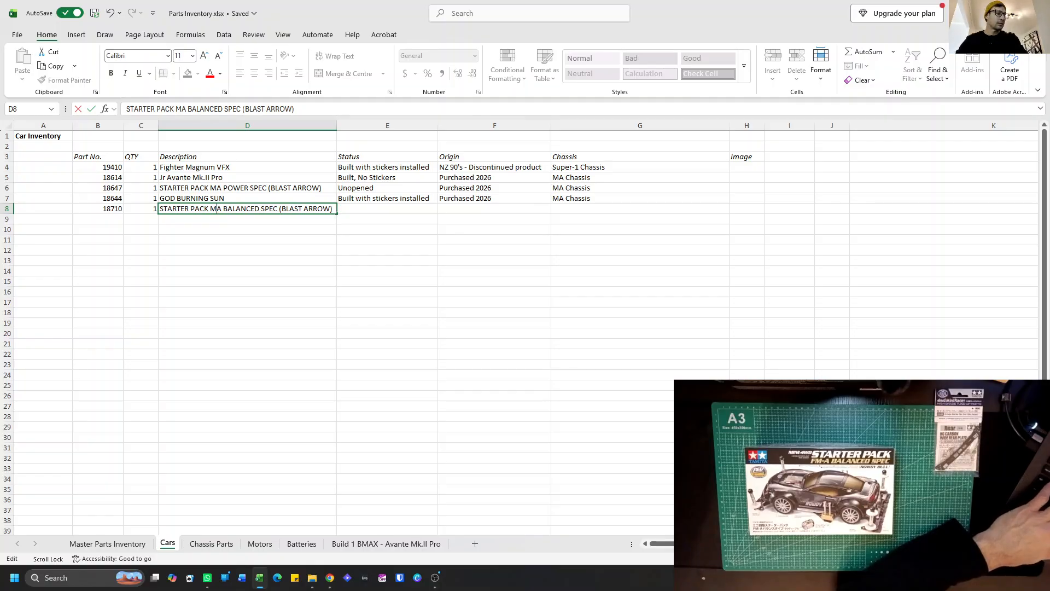
{"action": "type", "text": "-"}
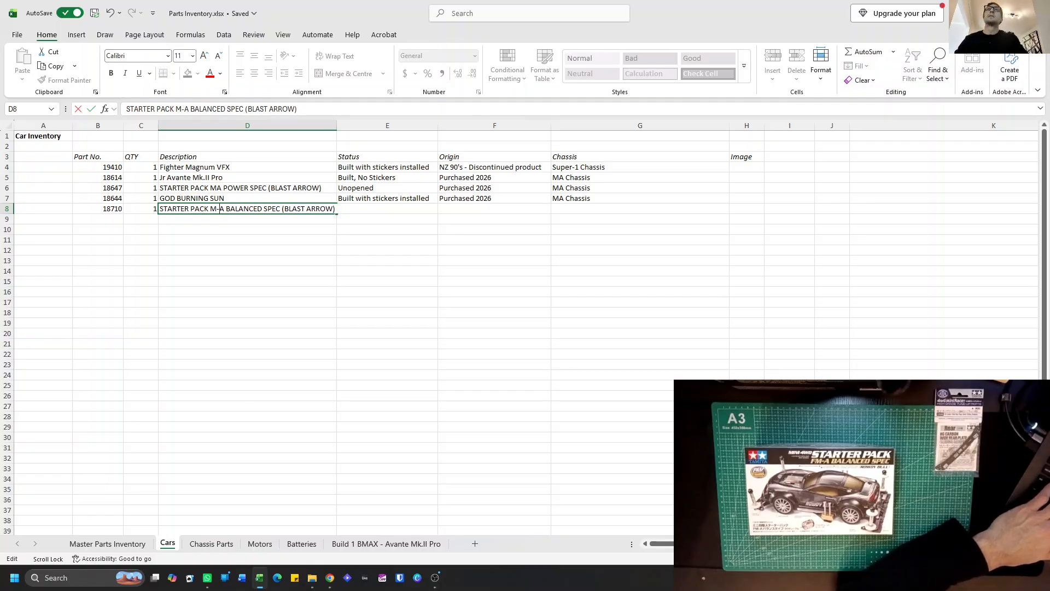
{"action": "left_click", "coordinate": [211, 209]}
{"action": "type", "text": "F"}
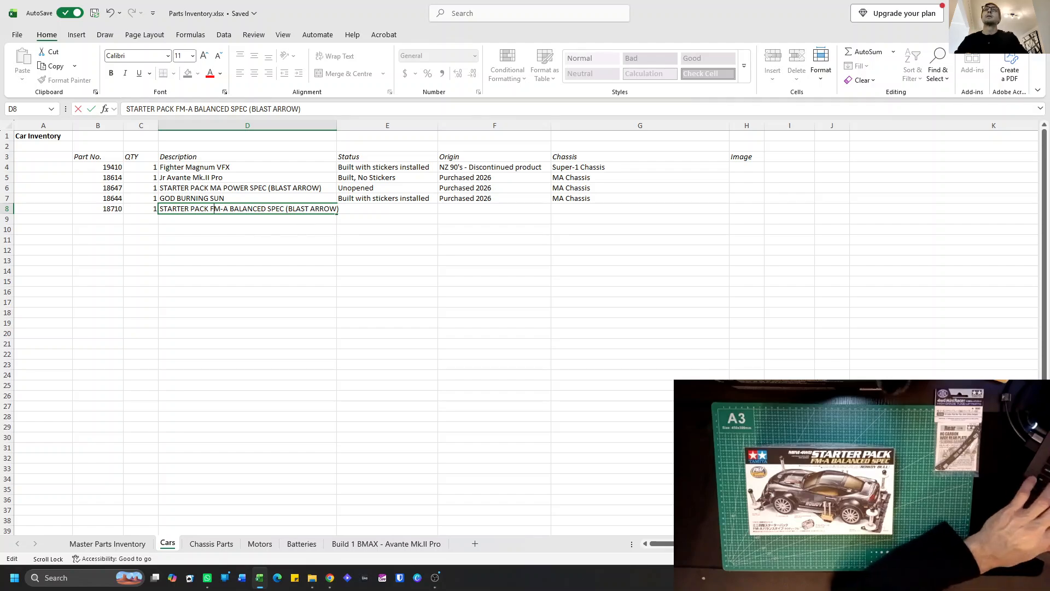
{"action": "double_click", "coordinate": [336, 125]}
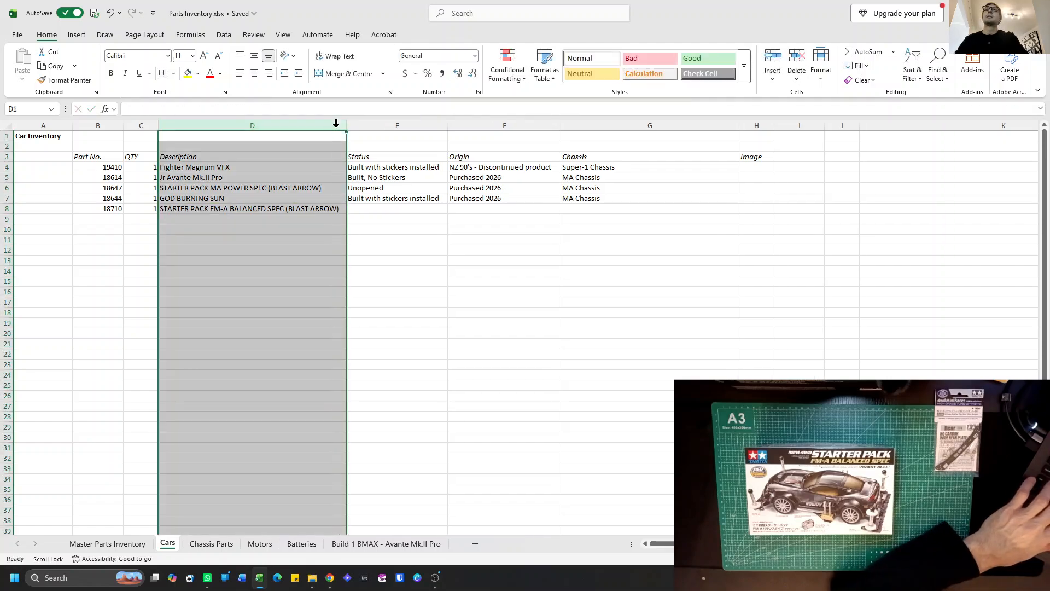
Replace "BLAST ARROW" with "Rowdy Bull" in the description of car 18710.
{"action": "double_click", "coordinate": [320, 208]}
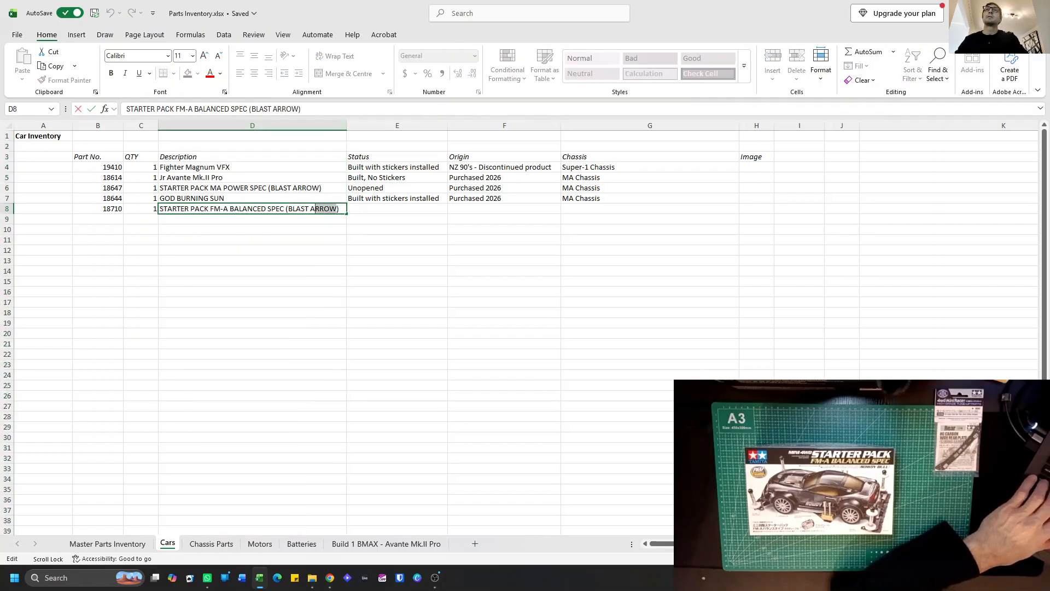
{"action": "left_click_drag", "start_coordinate": [293, 208], "coordinate": [287, 208]}
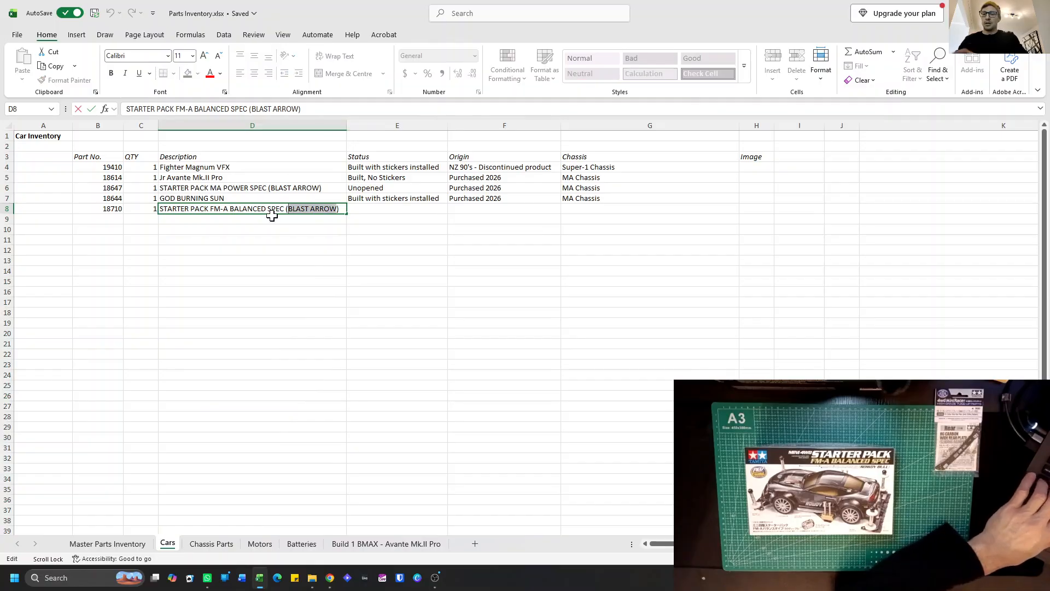
{"action": "type", "text": "Rowd"}
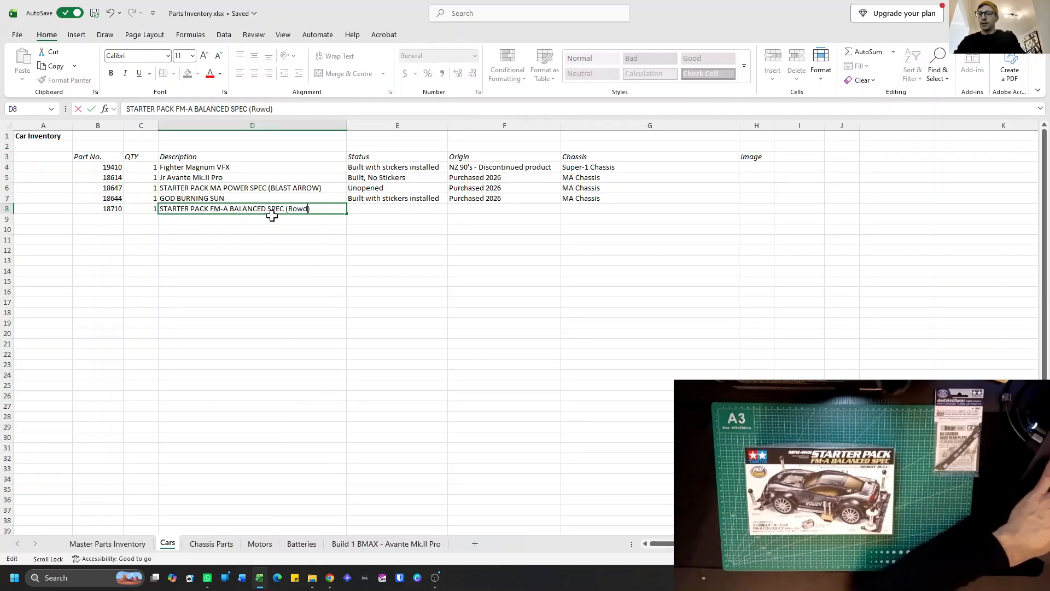
{"action": "type", "text": "y Bull"}
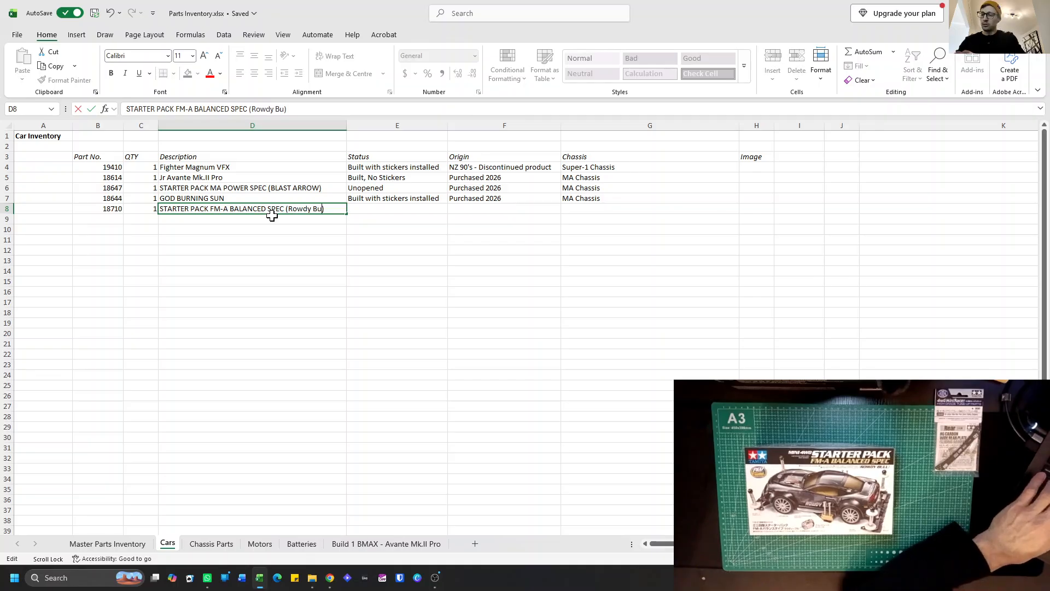
{"action": "key", "text": "Return"}
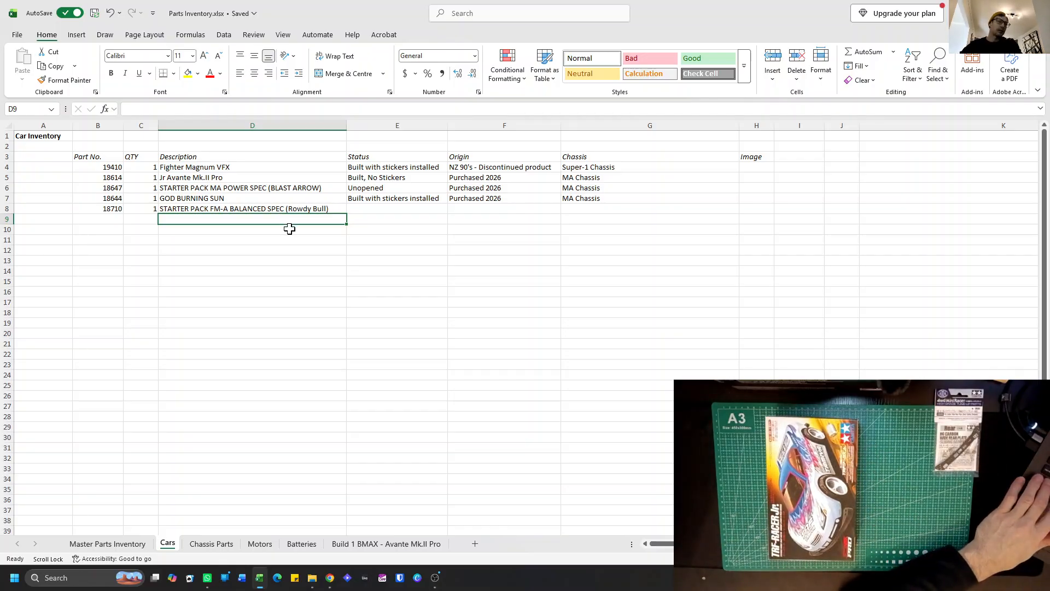
Add part number 18613 with quantity 1 and description "TRF-RACER Jr." in row 9 of the Cars sheet.
{"action": "left_click", "coordinate": [114, 218]}
{"action": "type", "text": "18"}
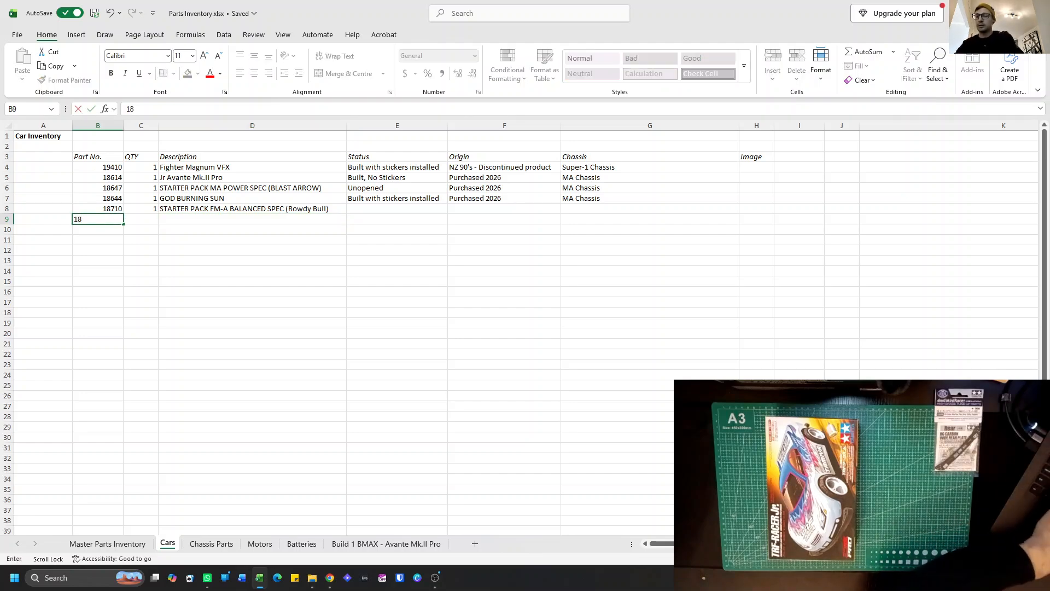
{"action": "type", "text": "613"}
{"action": "left_click", "coordinate": [141, 220]}
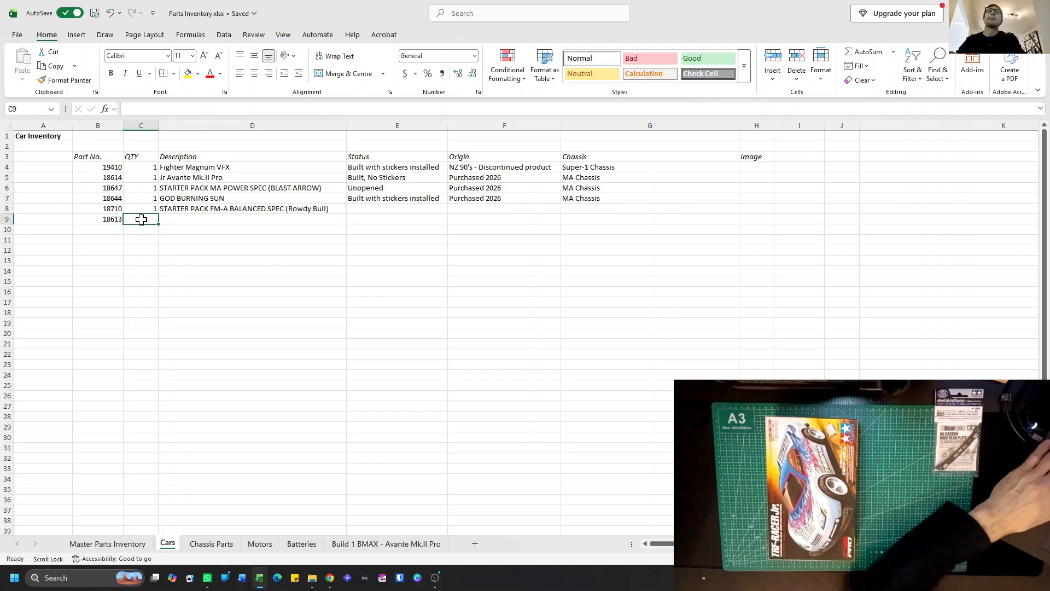
{"action": "type", "text": "1"}
{"action": "left_click", "coordinate": [175, 219]}
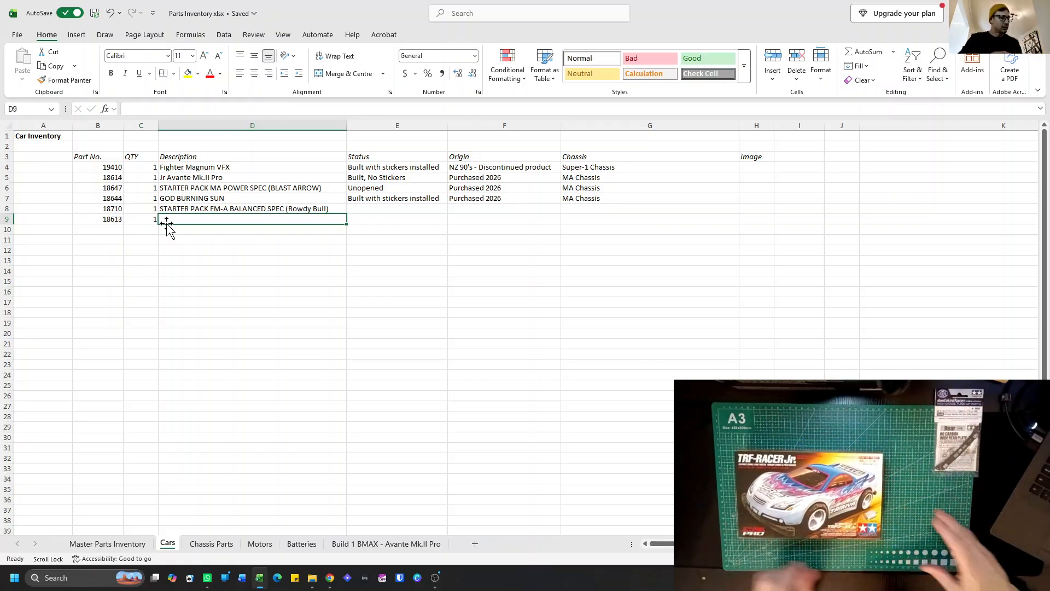
{"action": "type", "text": "TRF"}
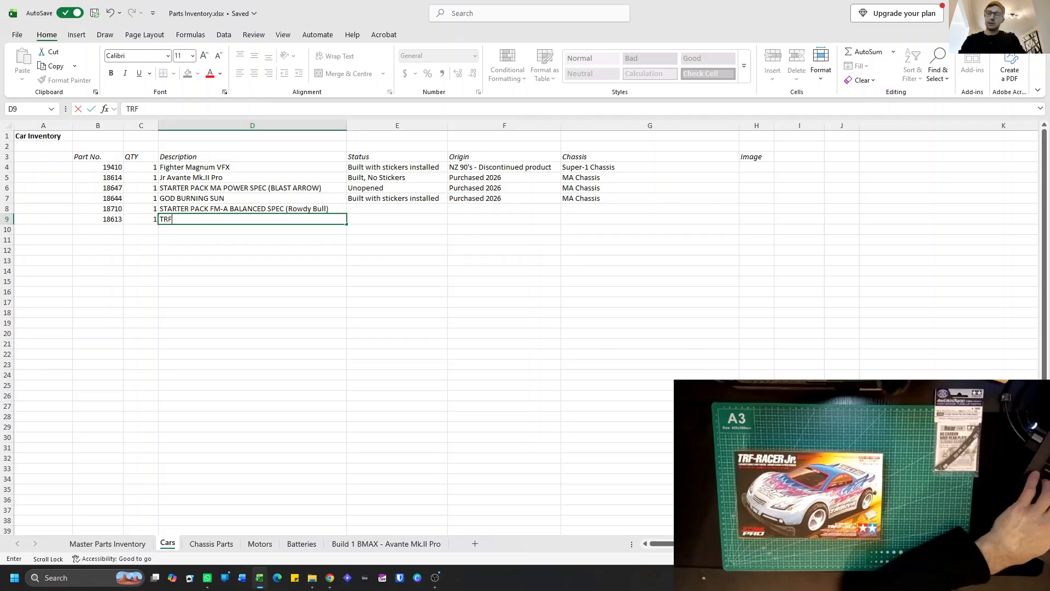
{"action": "type", "text": "-RACER"}
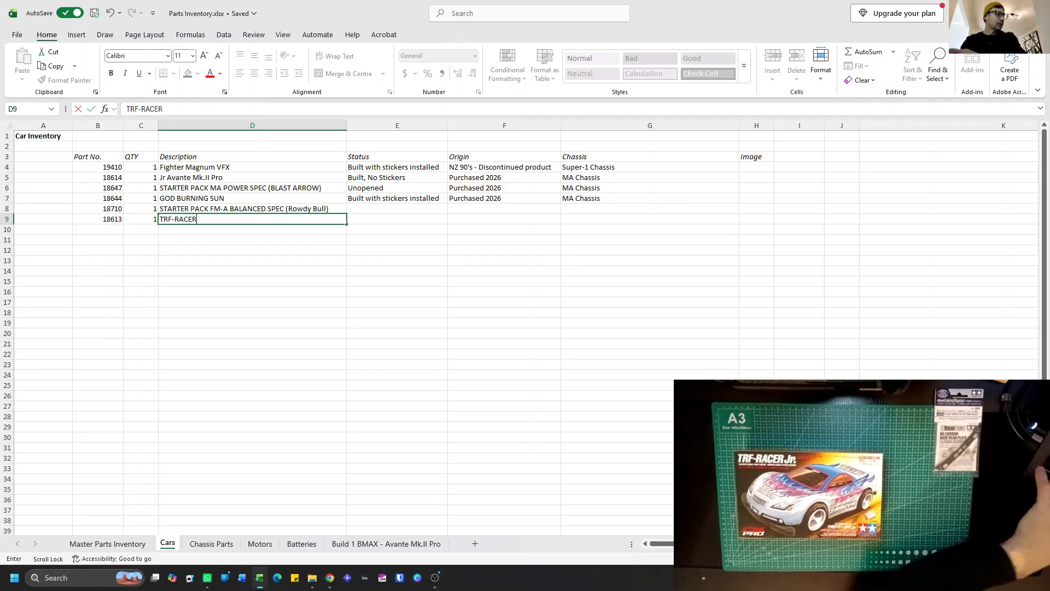
{"action": "type", "text": " Jr."}
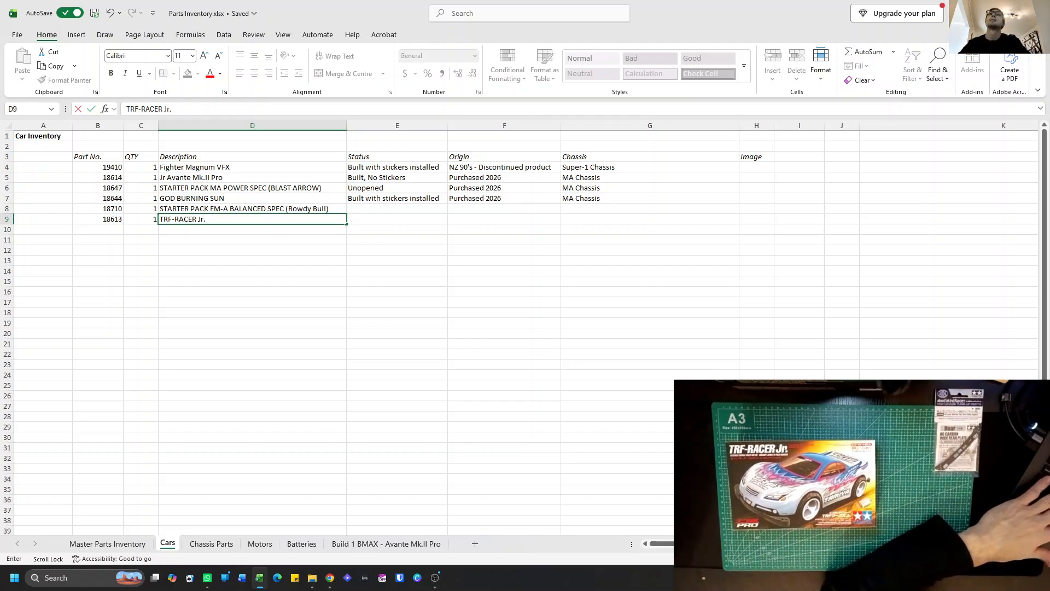
{"action": "left_click", "coordinate": [329, 126]}
{"action": "right_click", "coordinate": [330, 126]}
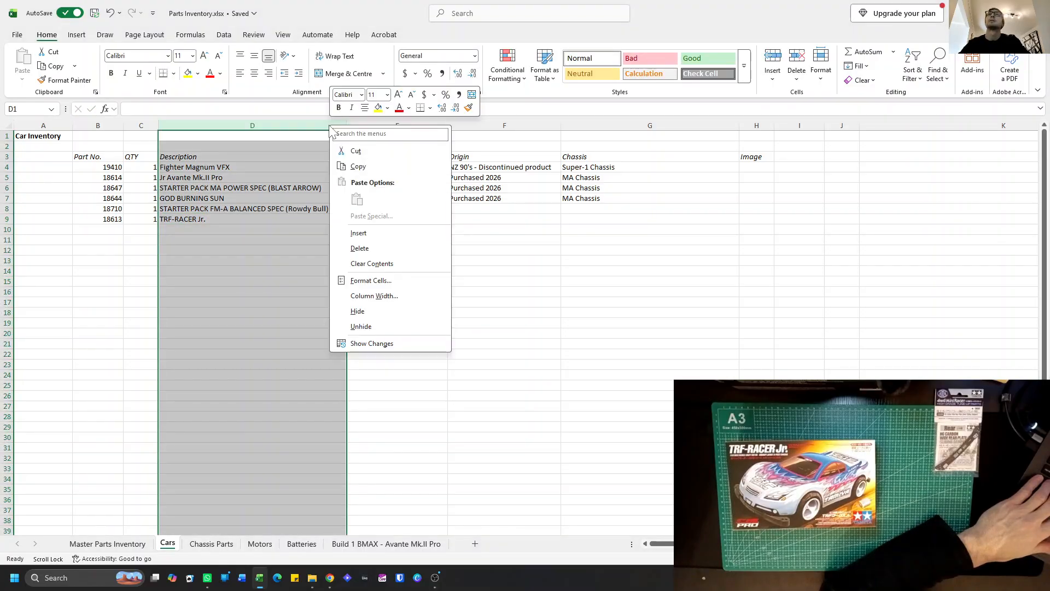
{"action": "left_click", "coordinate": [358, 233]}
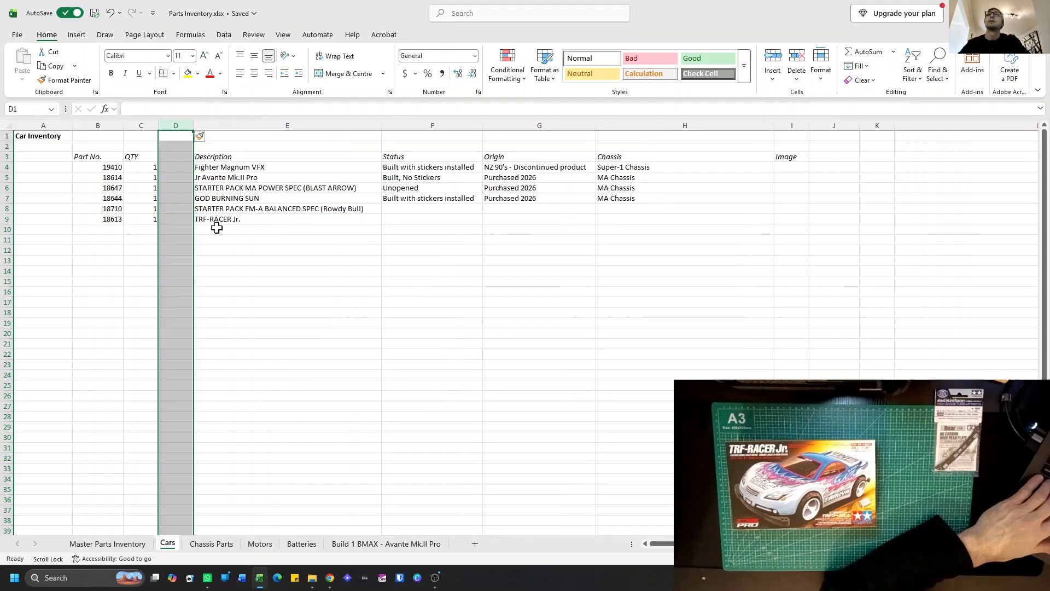
{"action": "key", "text": "ctrl+z"}
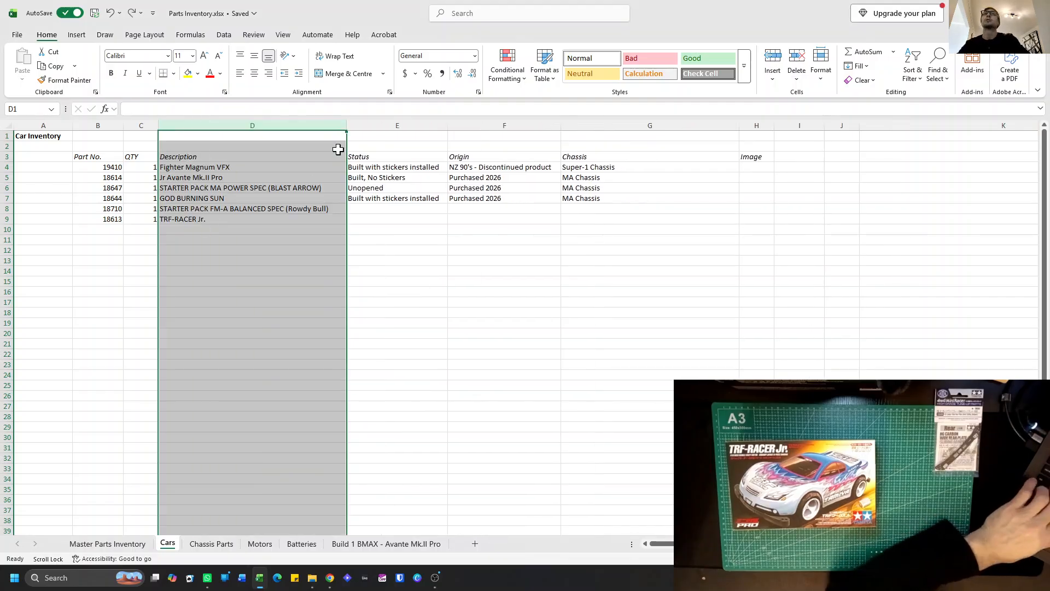
Insert a narrower column between Description and Status and give it the heading "Chassis" in row 3.
{"action": "left_click", "coordinate": [370, 125]}
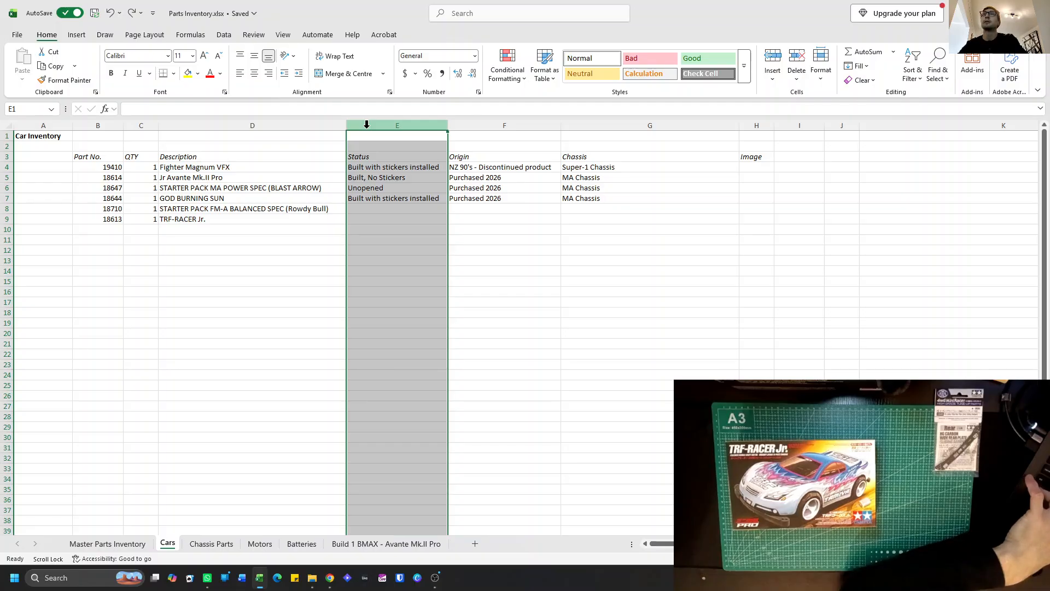
{"action": "right_click", "coordinate": [366, 123]}
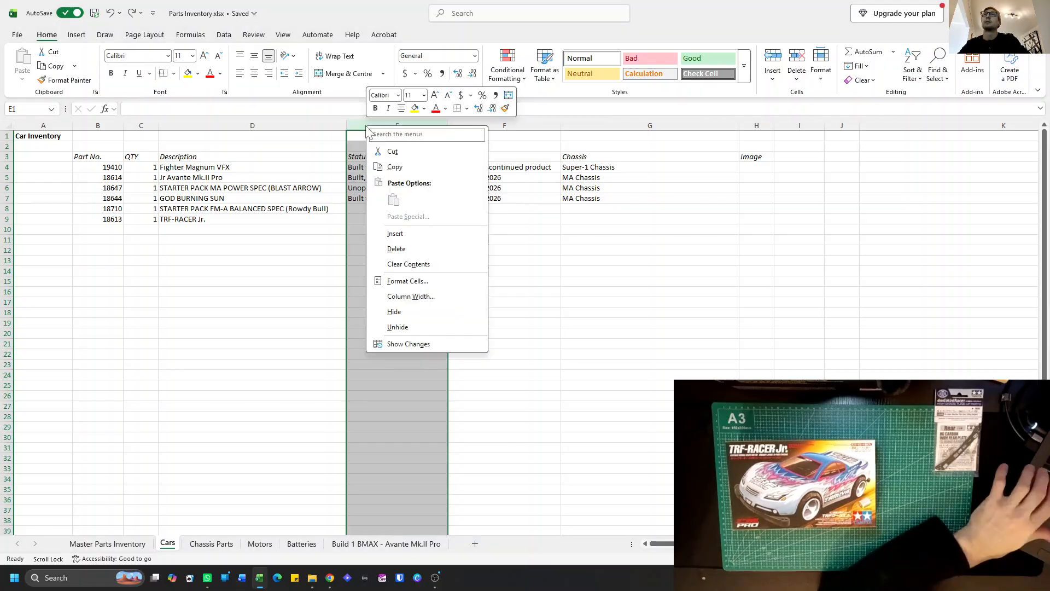
{"action": "left_click", "coordinate": [411, 234]}
{"action": "left_click_drag", "start_coordinate": [535, 126], "coordinate": [403, 126]}
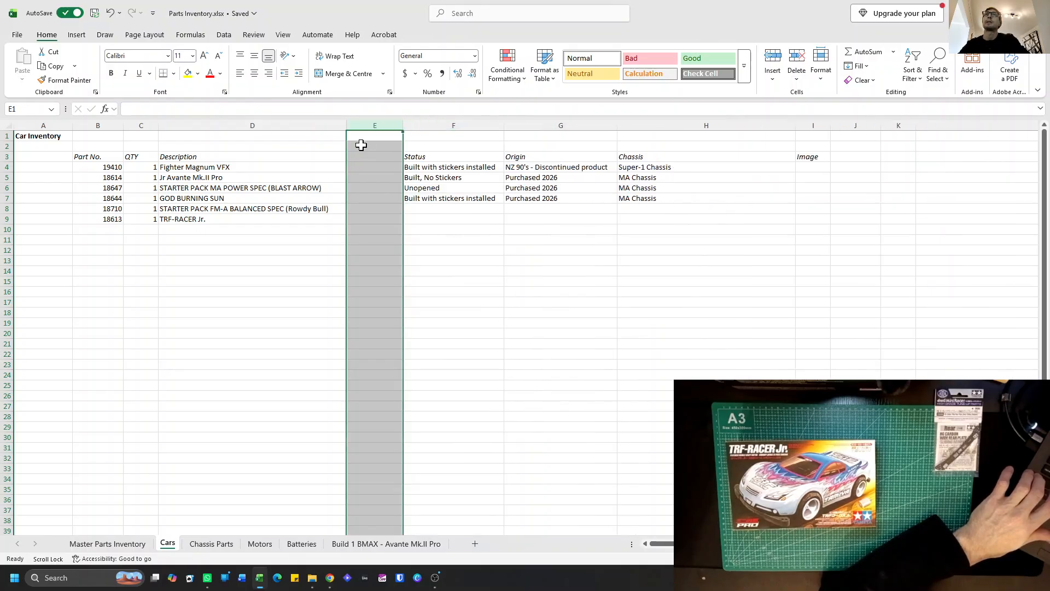
{"action": "left_click", "coordinate": [364, 156]}
{"action": "type", "text": "Chassis"}
{"action": "key", "text": "Return"}
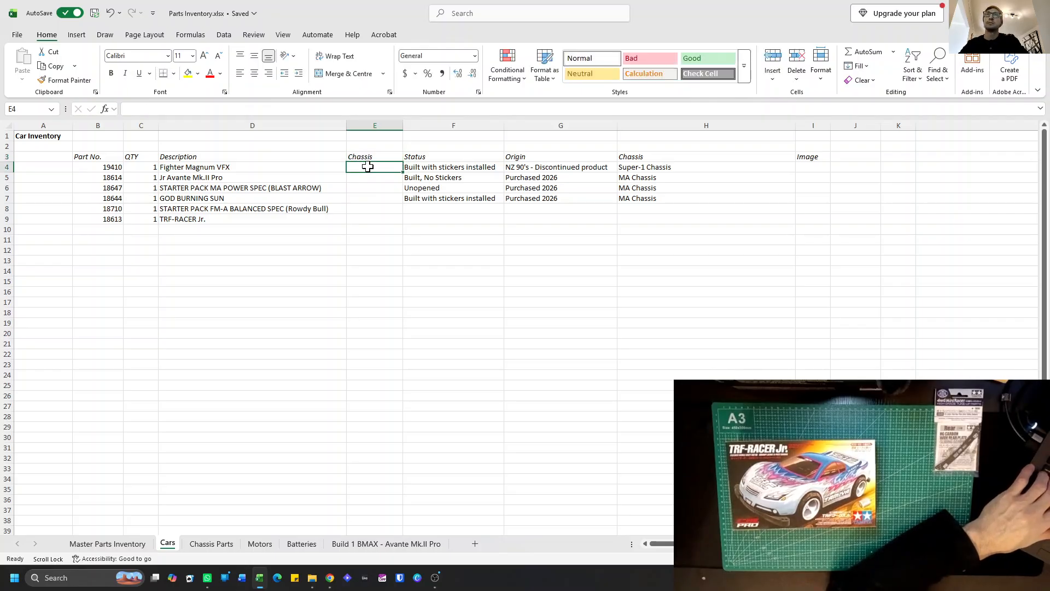
Enter "Super 1 Chassis" as the chassis of the Fighter Magnum VFX in cell E4.
{"action": "type", "text": "Su"}
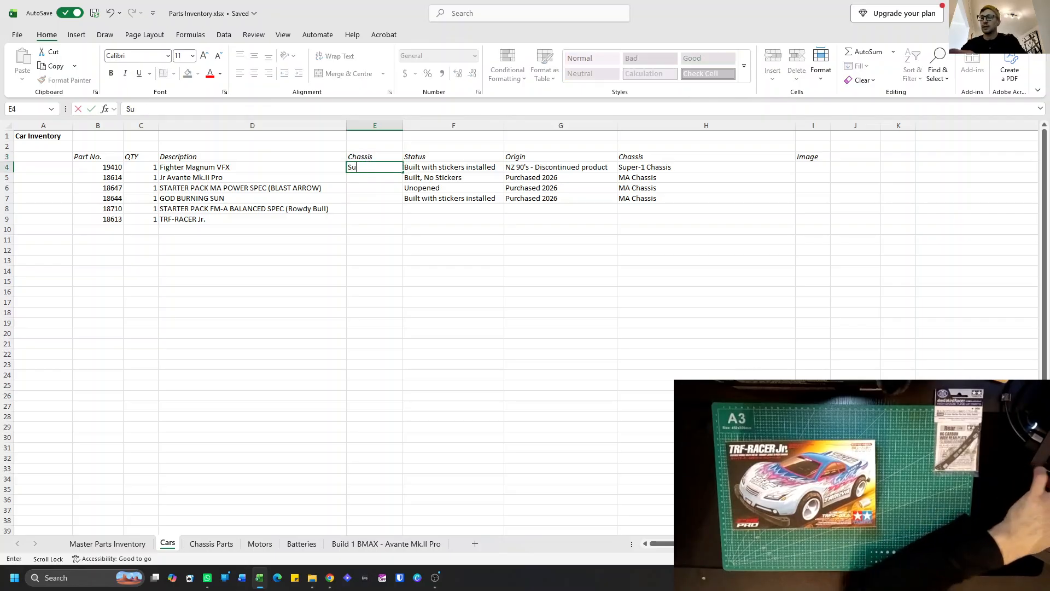
{"action": "type", "text": "per 1 C"}
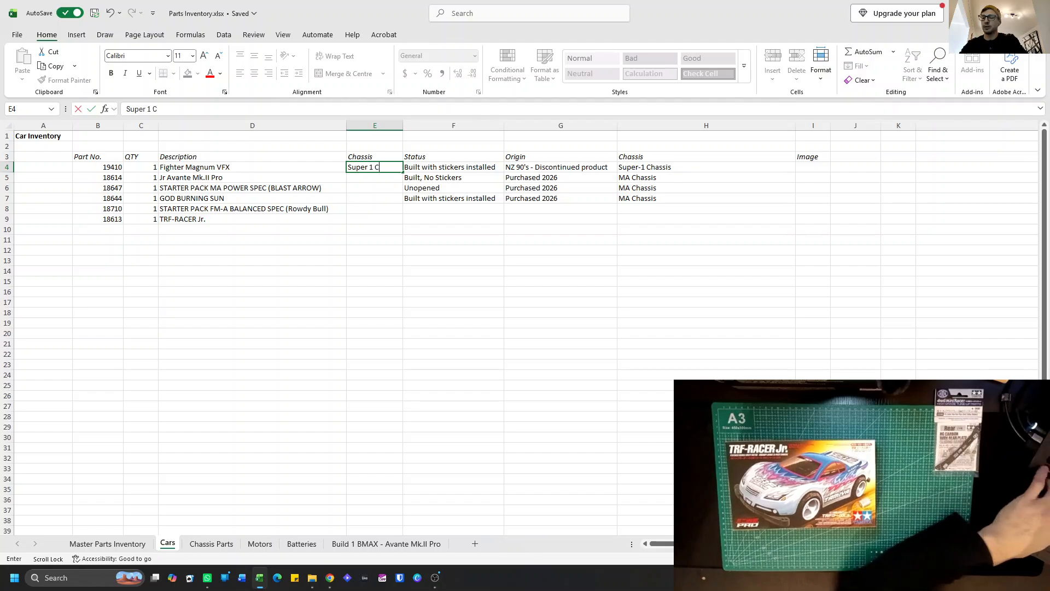
{"action": "type", "text": "hassis"}
{"action": "key", "text": "Return"}
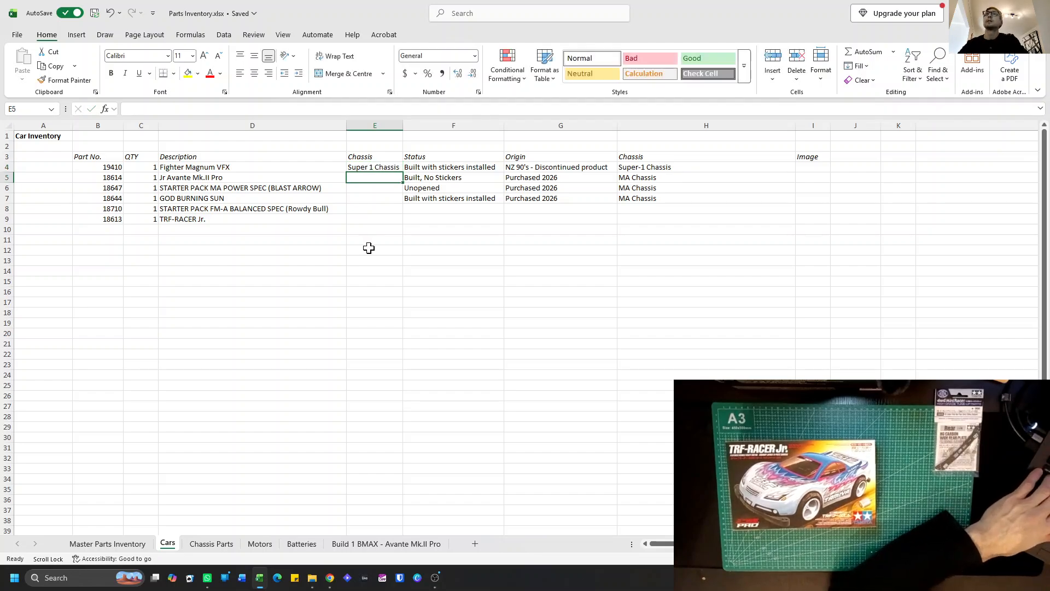
Copy the description "Fighter Magnum VFX" from the Cars sheet and search Google for it in a new Chrome tab.
{"action": "left_click", "coordinate": [223, 168]}
{"action": "key", "text": "ctrl+c"}
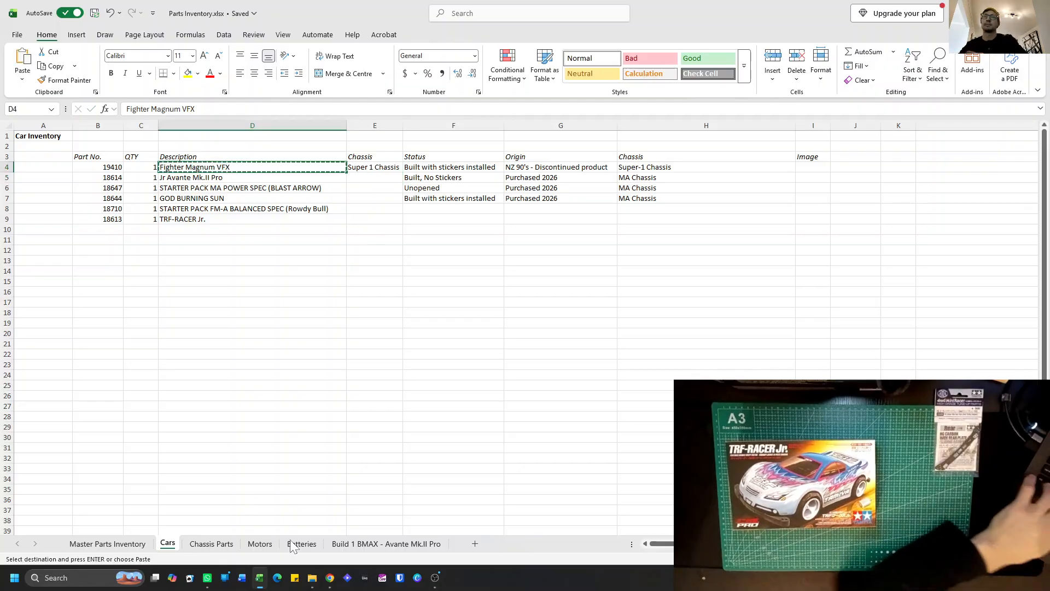
{"action": "mouse_move", "coordinate": [330, 577]}
{"action": "left_click", "coordinate": [323, 524]}
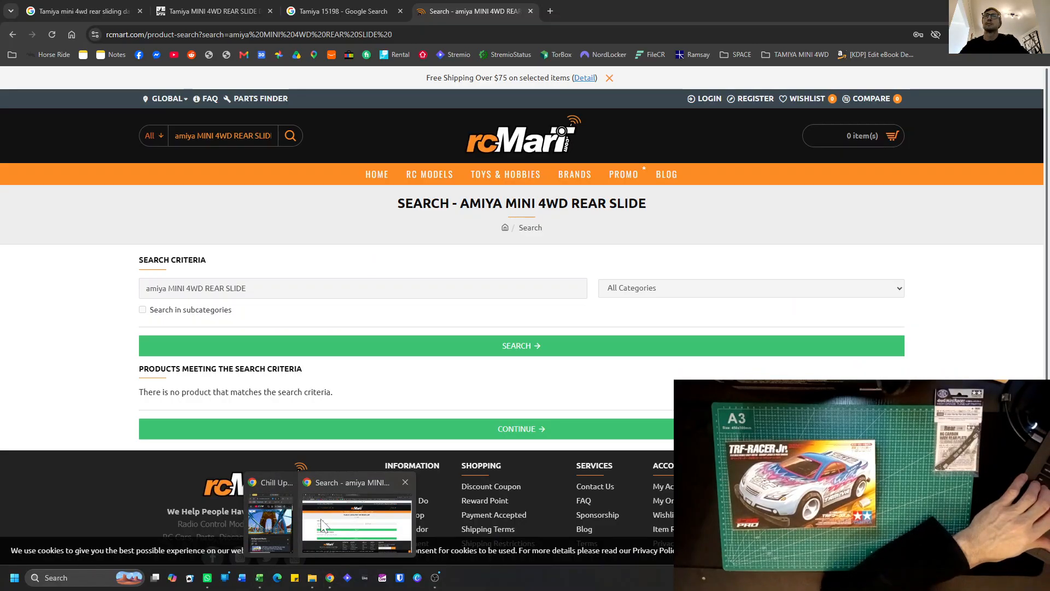
{"action": "left_click", "coordinate": [550, 11]}
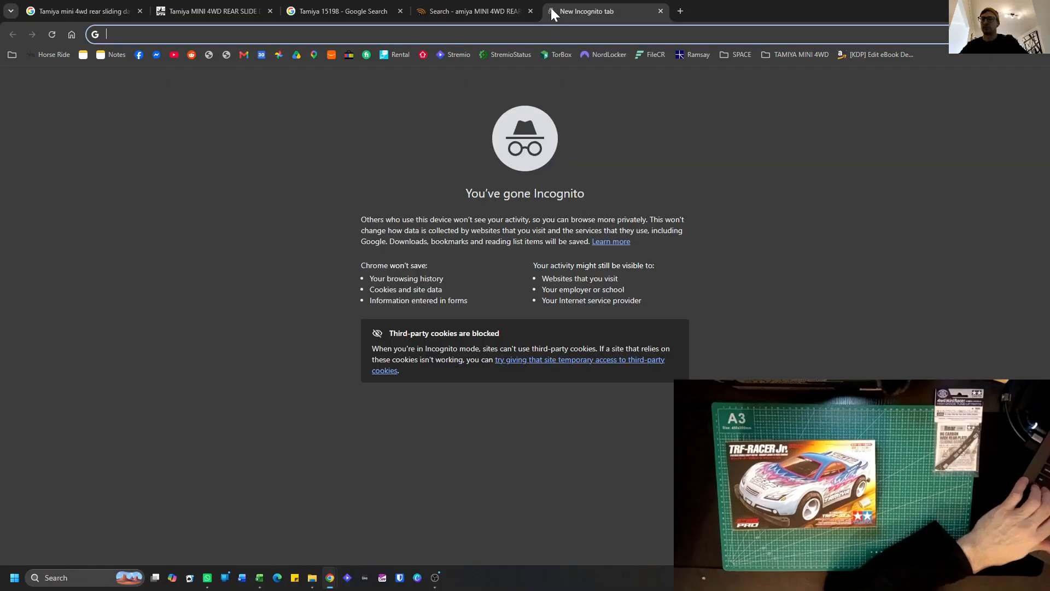
{"action": "key", "text": "ctrl+v"}
{"action": "key", "text": "Return"}
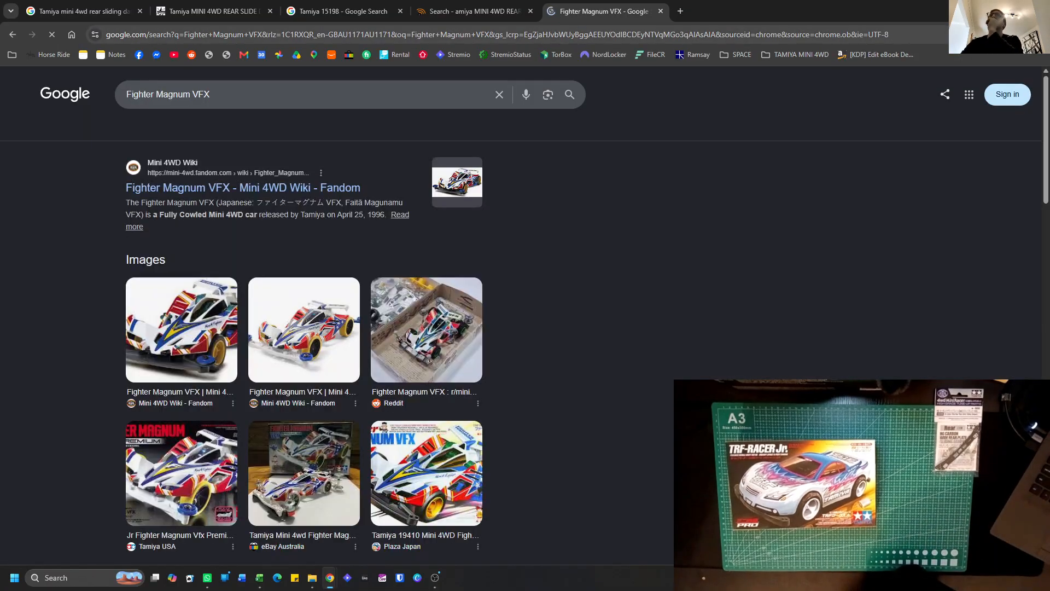
Refine the Google search to "Fighter Magnum VFX chassis?" and compare the chassis type with the entry in the Excel Cars sheet.
{"action": "left_click", "coordinate": [353, 101]}
{"action": "type", "text": "chassis?"}
{"action": "key", "text": "Return"}
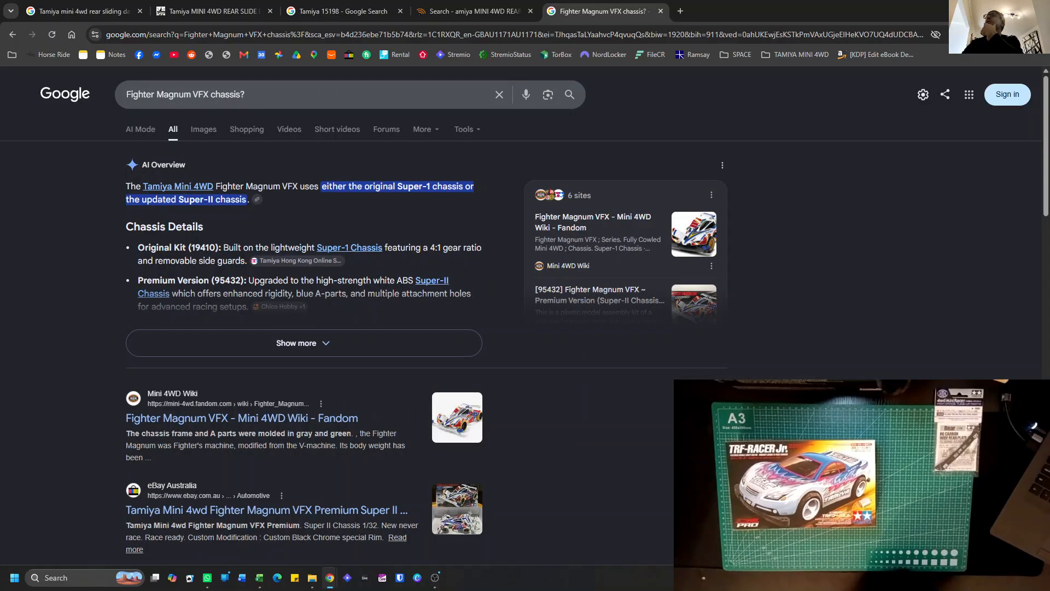
{"action": "key", "text": "alt+Tab"}
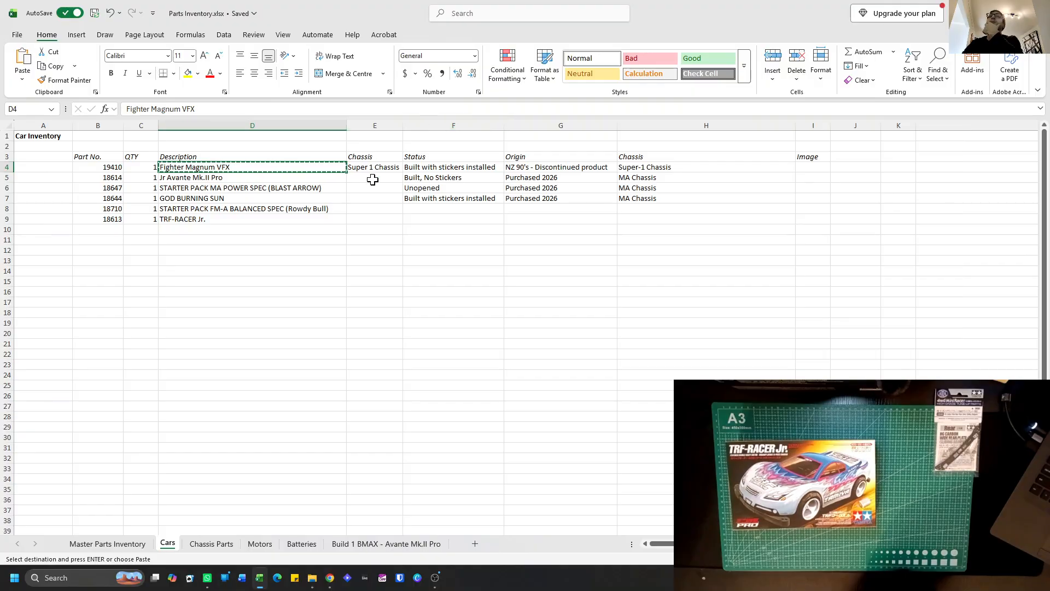
{"action": "key", "text": "alt+Tab"}
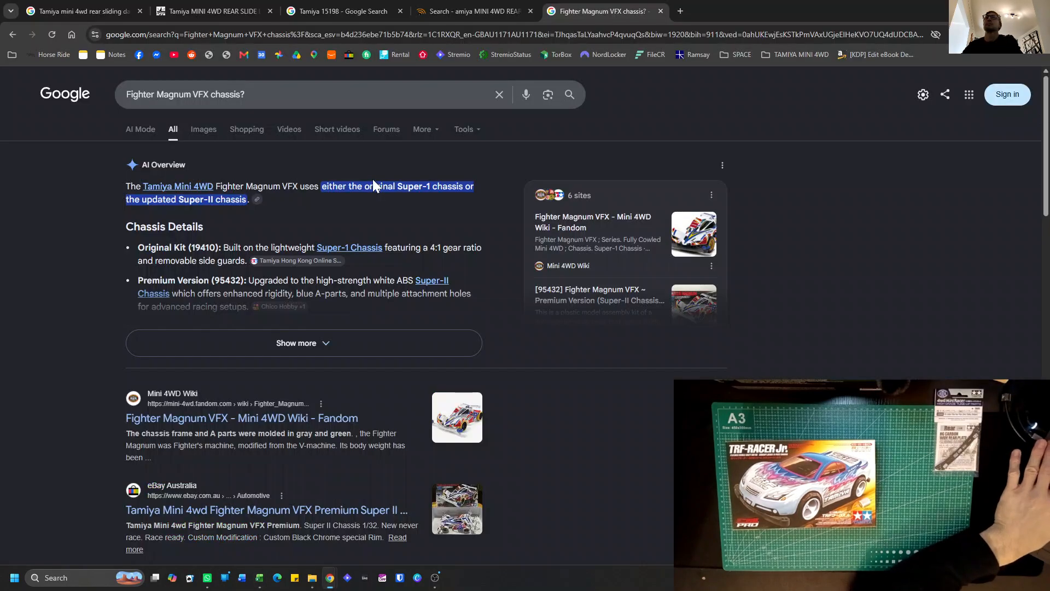
{"action": "key", "text": "alt+Tab"}
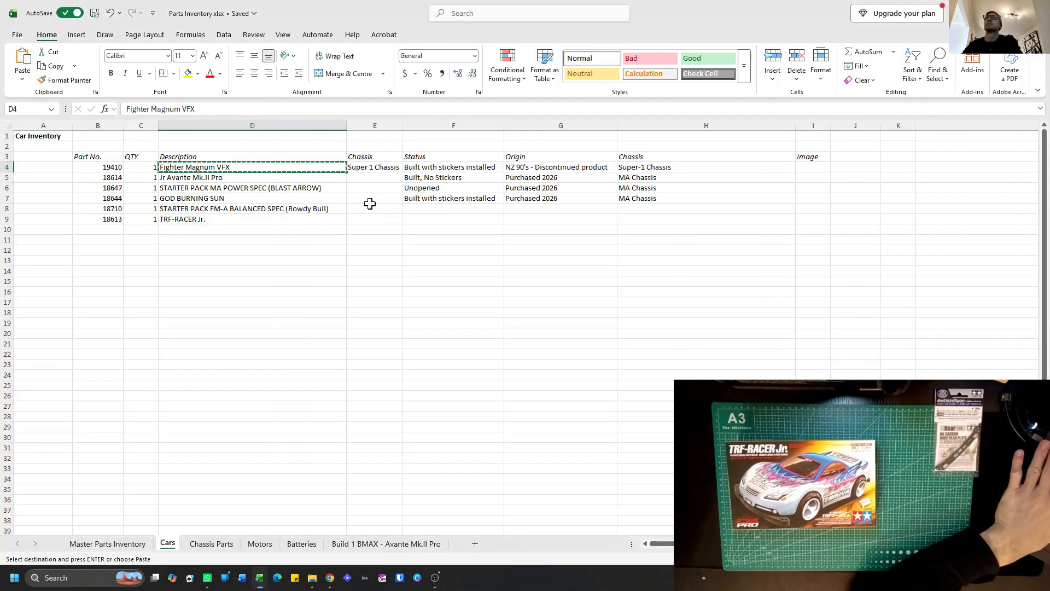
Correct the chassis of the Fighter Magnum VFX in cell E4 to "Super-1 Chassis".
{"action": "double_click", "coordinate": [374, 168]}
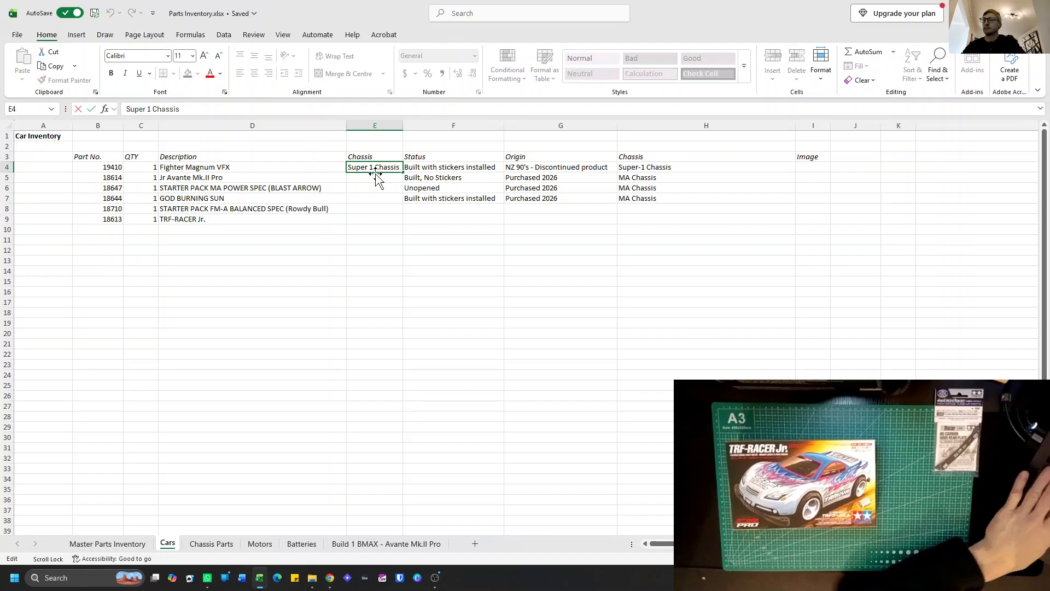
{"action": "type", "text": "-"}
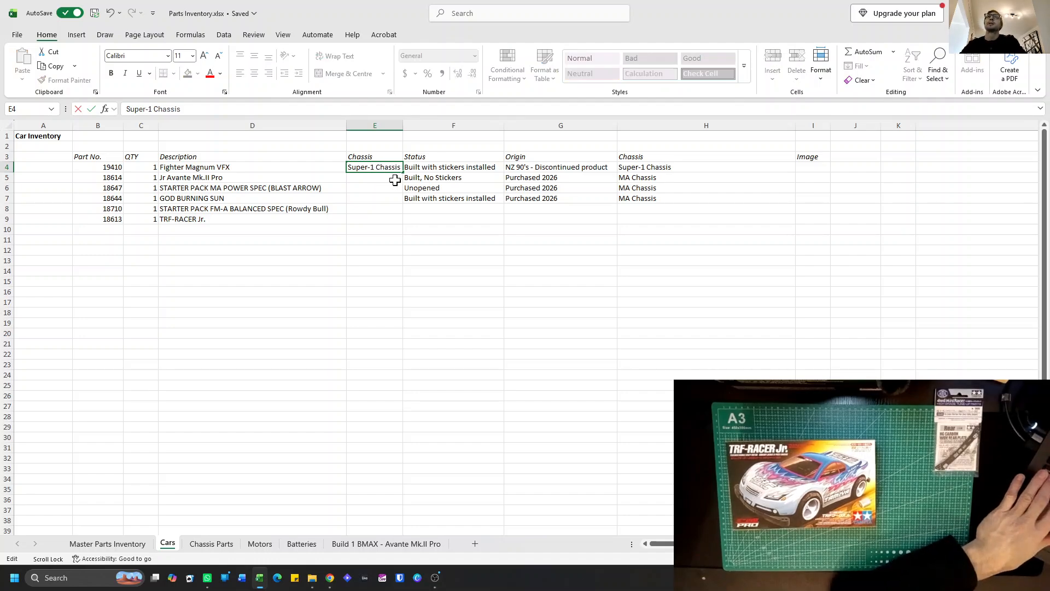
{"action": "left_click", "coordinate": [392, 181]}
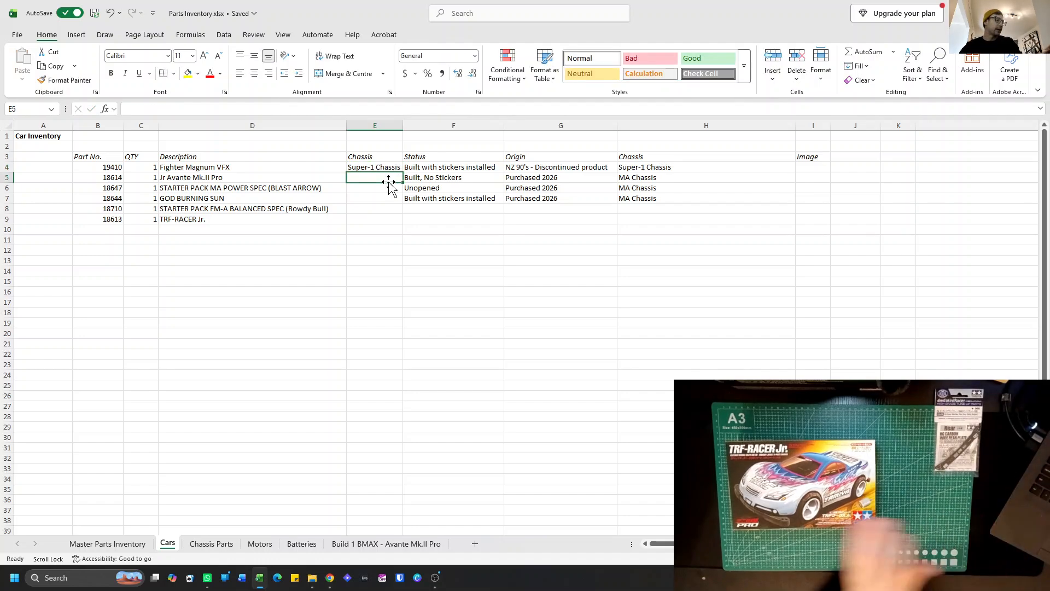
Enter "MS Chassis" as the chassis of the TRF-RACER Jr. in cell E9.
{"action": "left_click", "coordinate": [367, 218]}
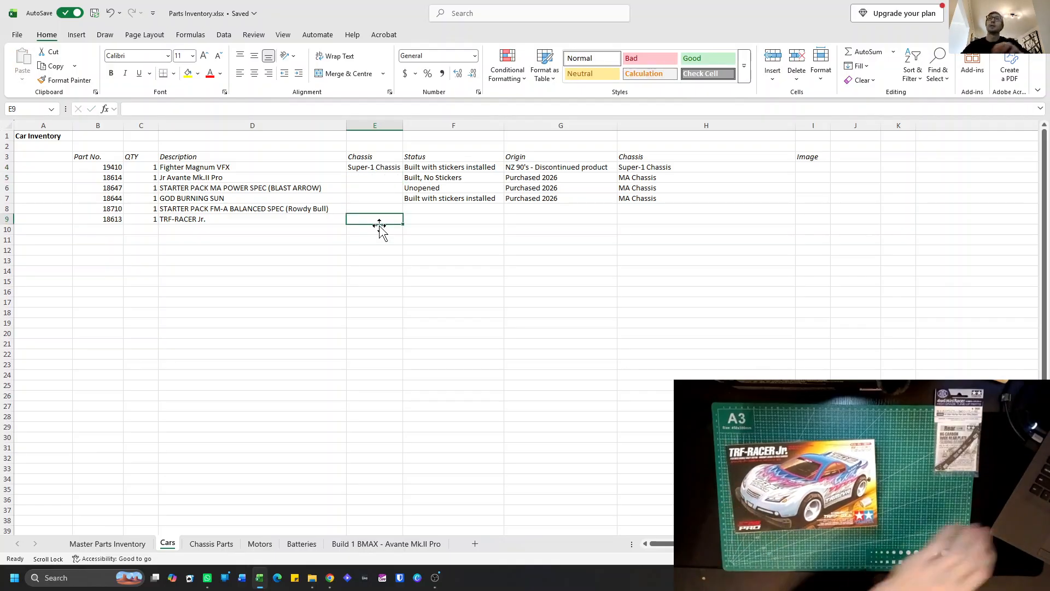
{"action": "type", "text": "MS Chassis"}
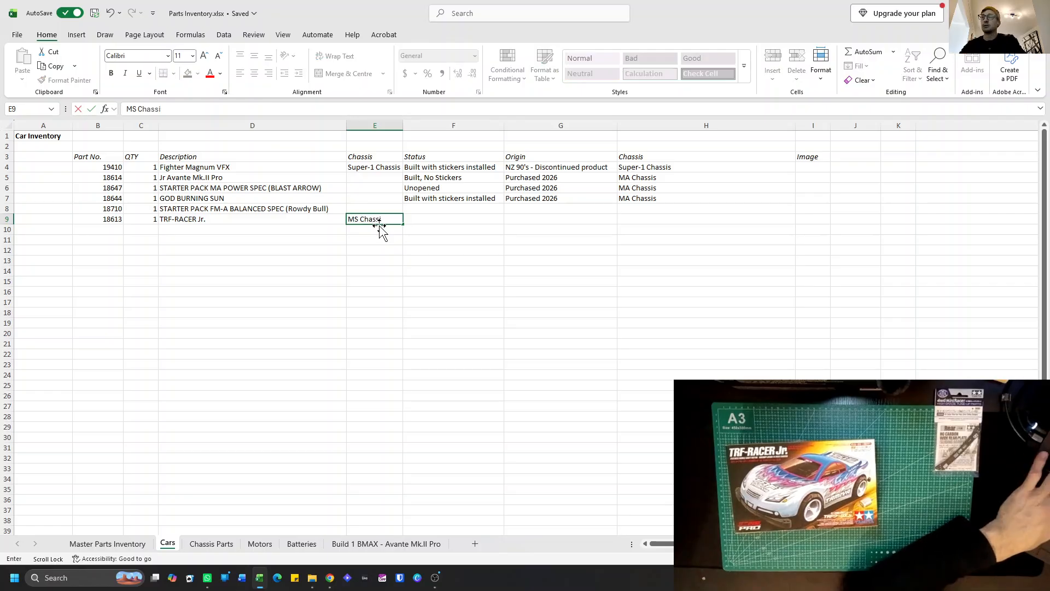
{"action": "key", "text": "Return"}
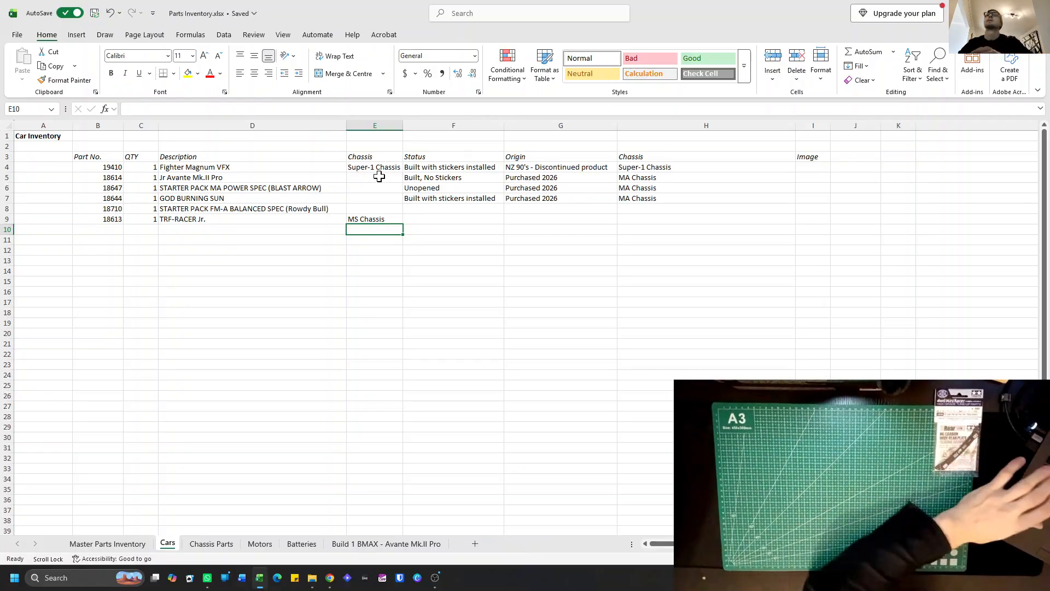
Enter "FM-A Chassis" as the chassis of the Rowdy Bull starter pack in cell E8.
{"action": "left_click", "coordinate": [373, 206]}
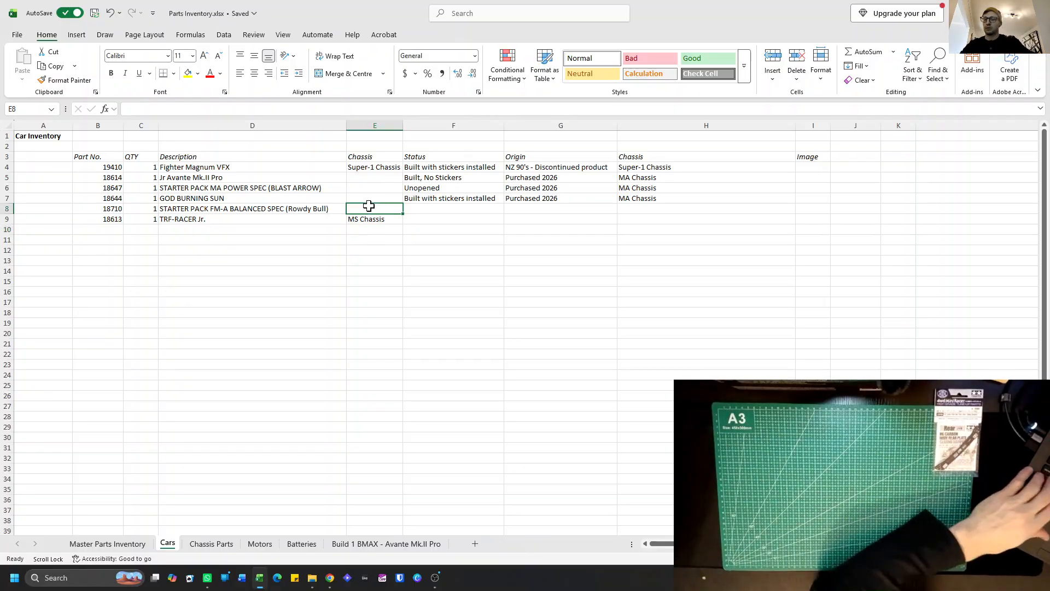
{"action": "type", "text": "F"}
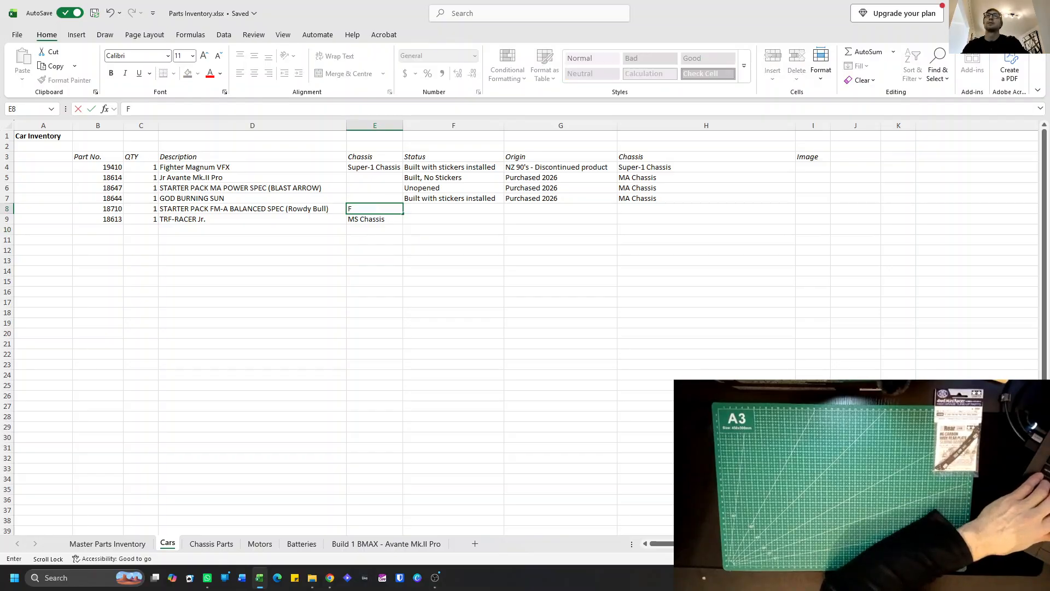
{"action": "type", "text": "M-"}
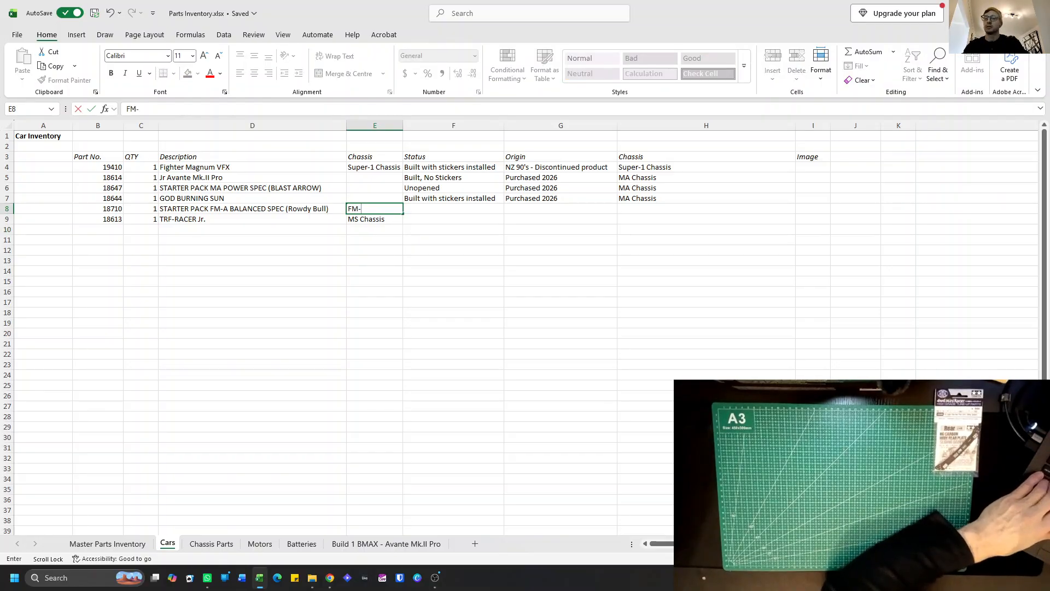
{"action": "type", "text": "A Chassis"}
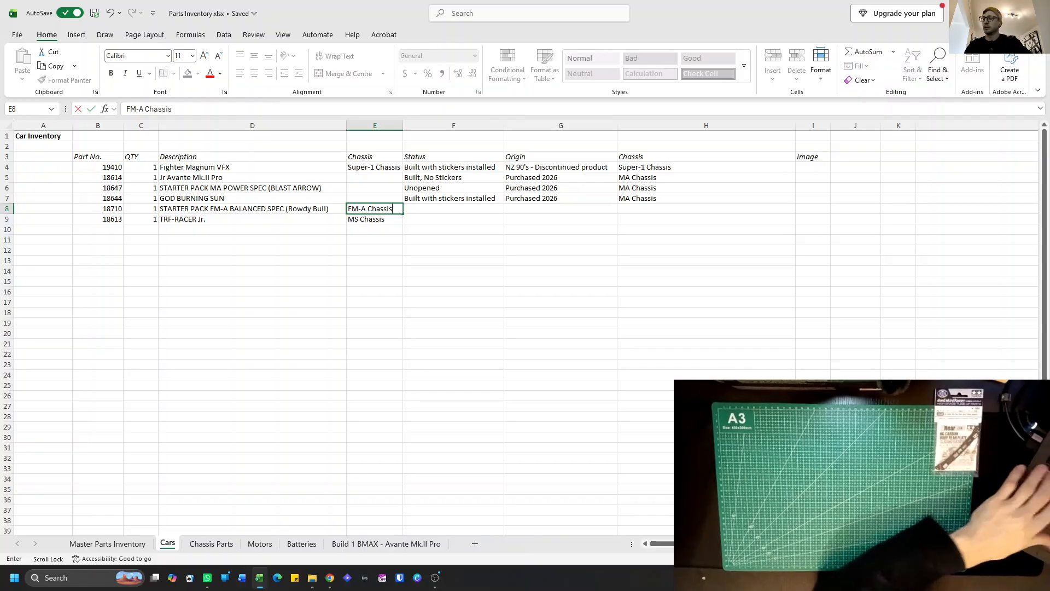
{"action": "key", "text": "Return"}
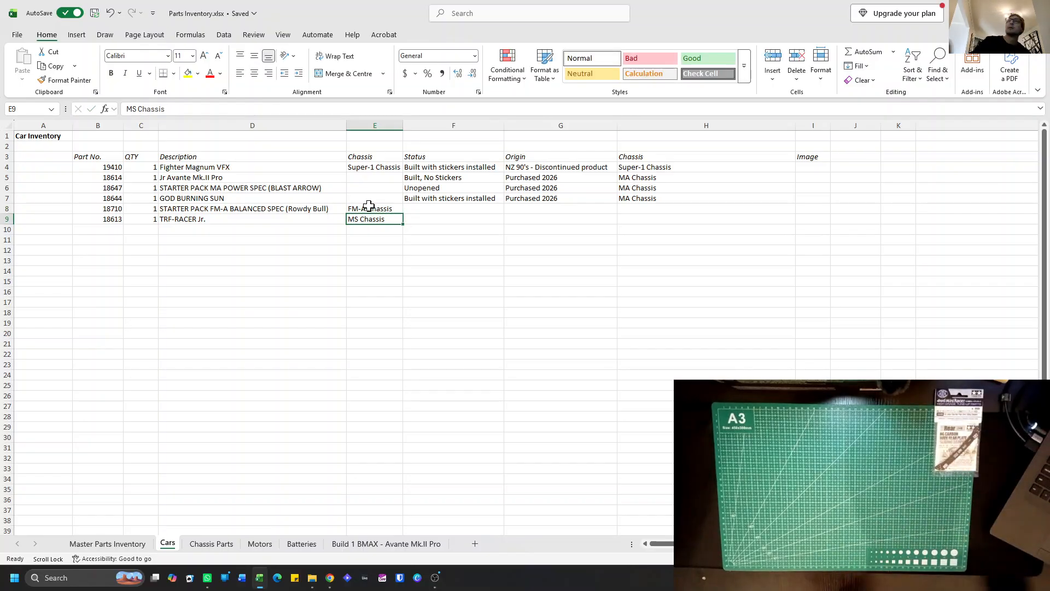
Copy the description "GOD BURNING SUN" from the Cars sheet and search Google in Chrome for "GOD BURNING SUN chassis?".
{"action": "left_click", "coordinate": [367, 200]}
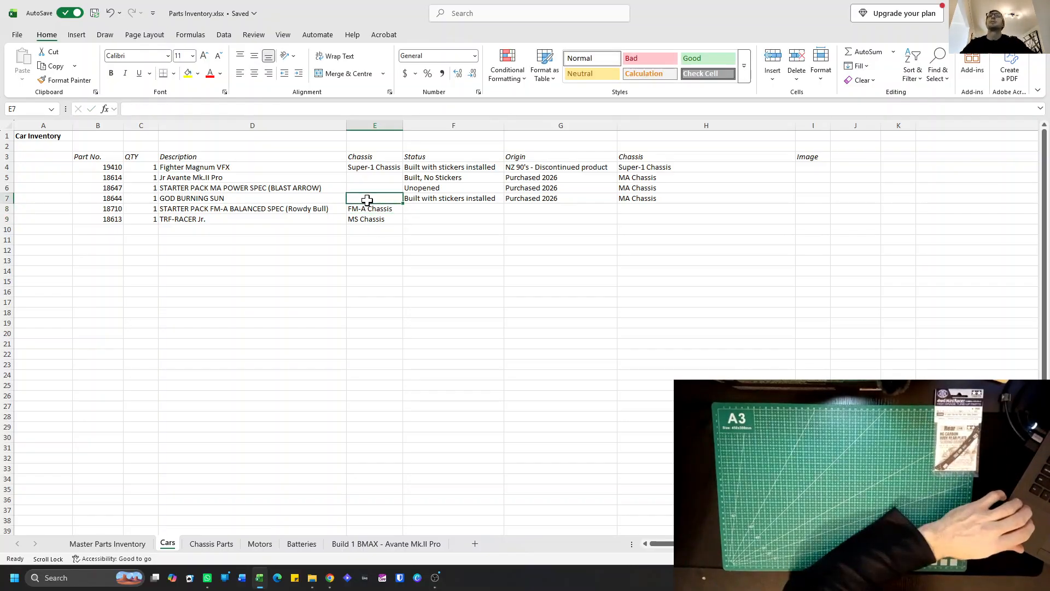
{"action": "left_click", "coordinate": [253, 200]}
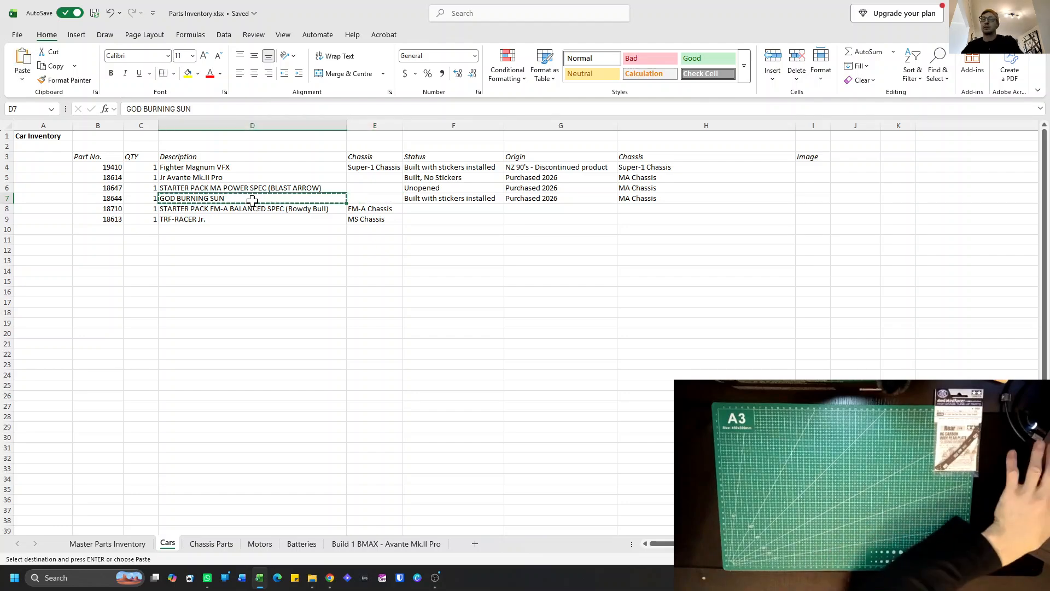
{"action": "key", "text": "alt+Tab"}
{"action": "left_click", "coordinate": [274, 94]}
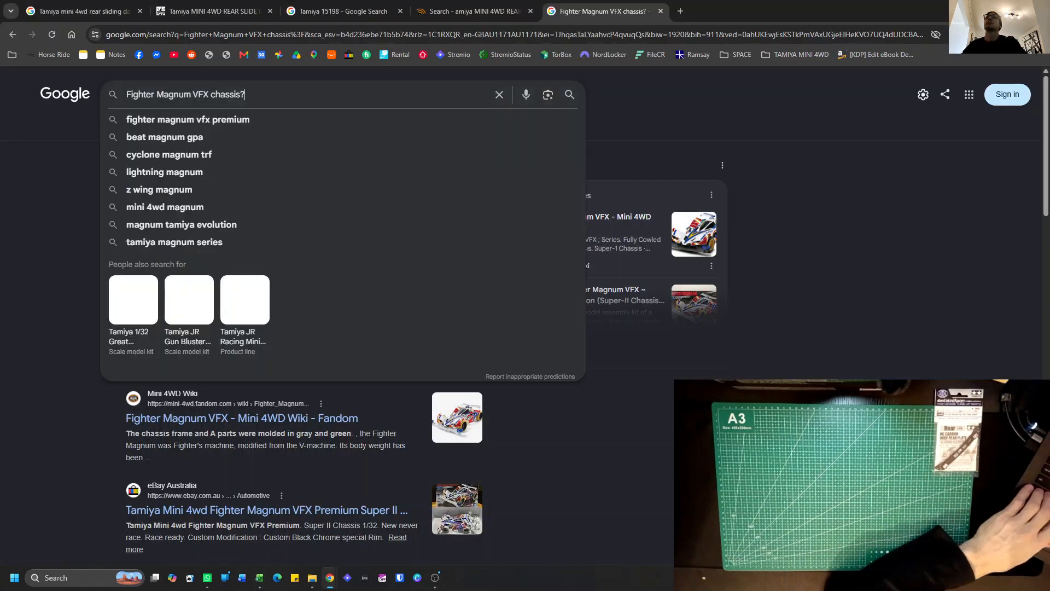
{"action": "key", "text": "ctrl+a"}
{"action": "type", "text": "GOD BURNING SUN"}
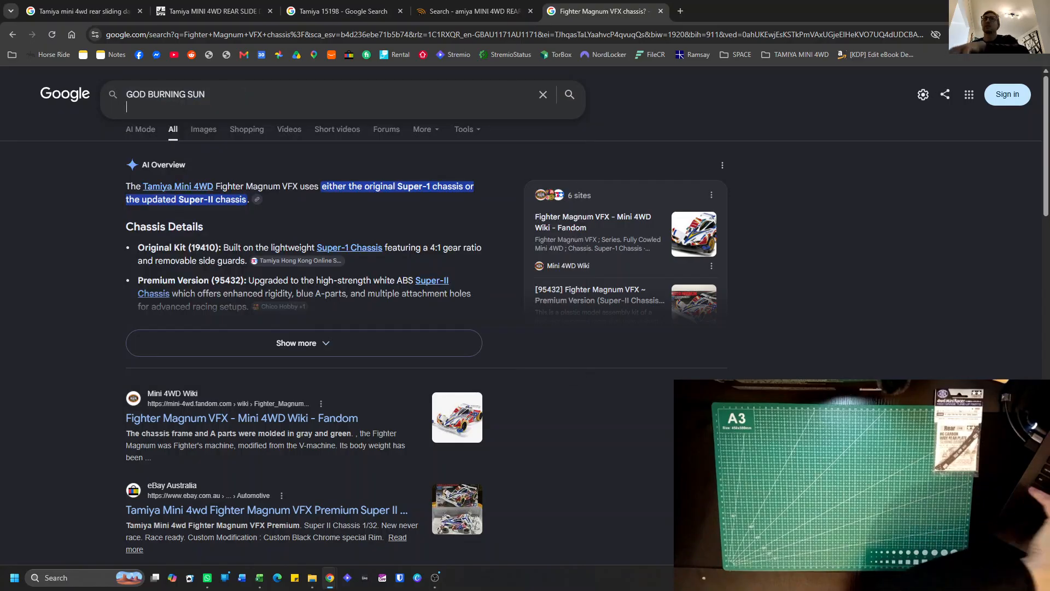
{"action": "type", "text": "chassis?"}
{"action": "key", "text": "Return"}
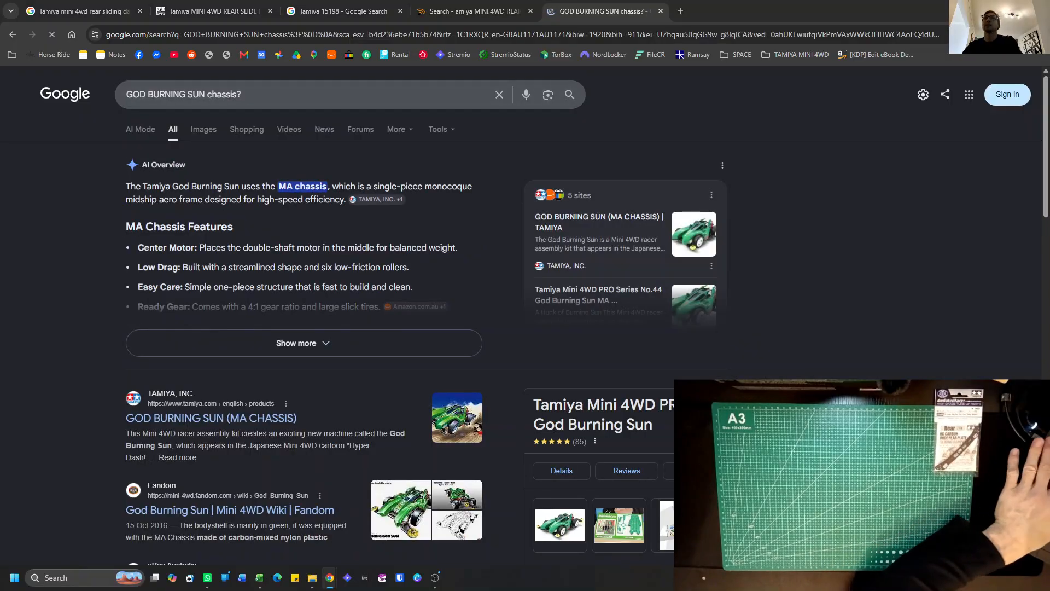
Return to the Excel Cars sheet and enter "MA Chassis" for GOD BURNING SUN in cell E7.
{"action": "key", "text": "alt+Tab"}
{"action": "left_click", "coordinate": [352, 196]}
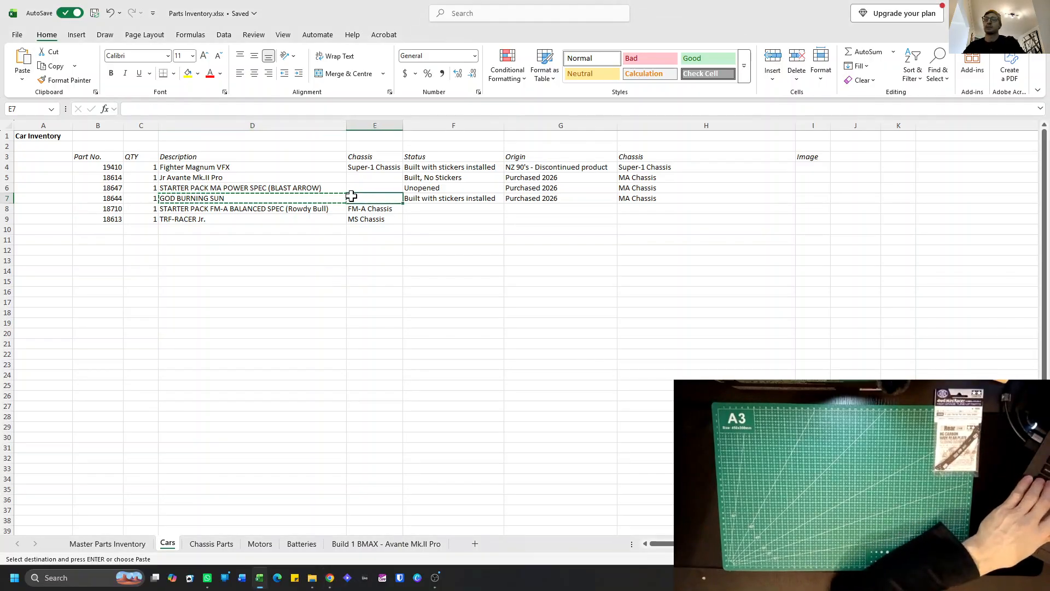
{"action": "type", "text": "MA Chas"}
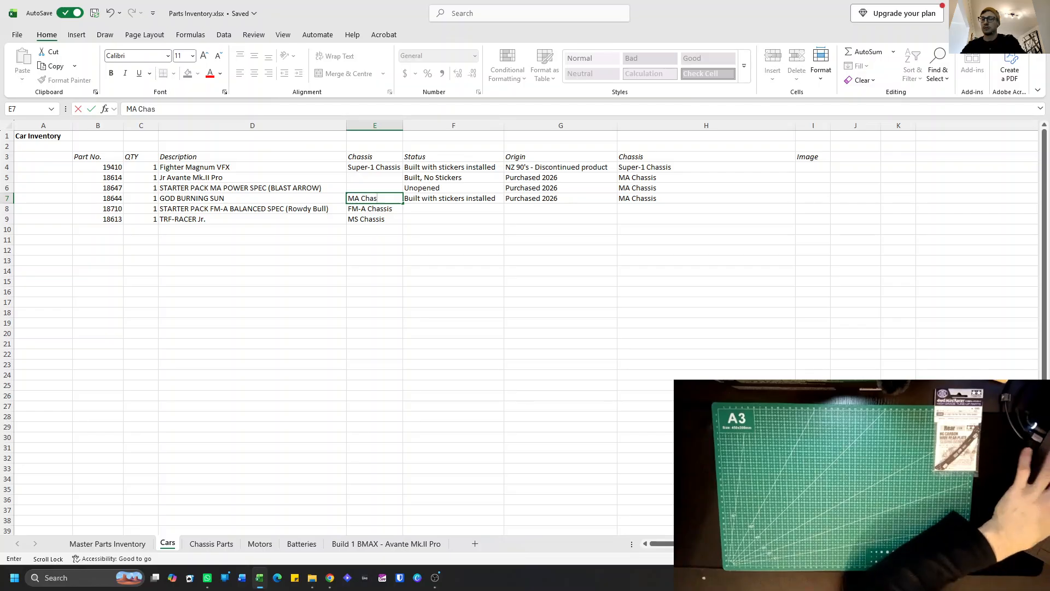
{"action": "type", "text": "sis"}
{"action": "key", "text": "Return"}
Copy the Blast Arrow description from cell D6 and search Google in Chrome for "STARTER PACK MA POWER SPEC (BLAST ARROW) chassis?".
{"action": "left_click", "coordinate": [369, 188]}
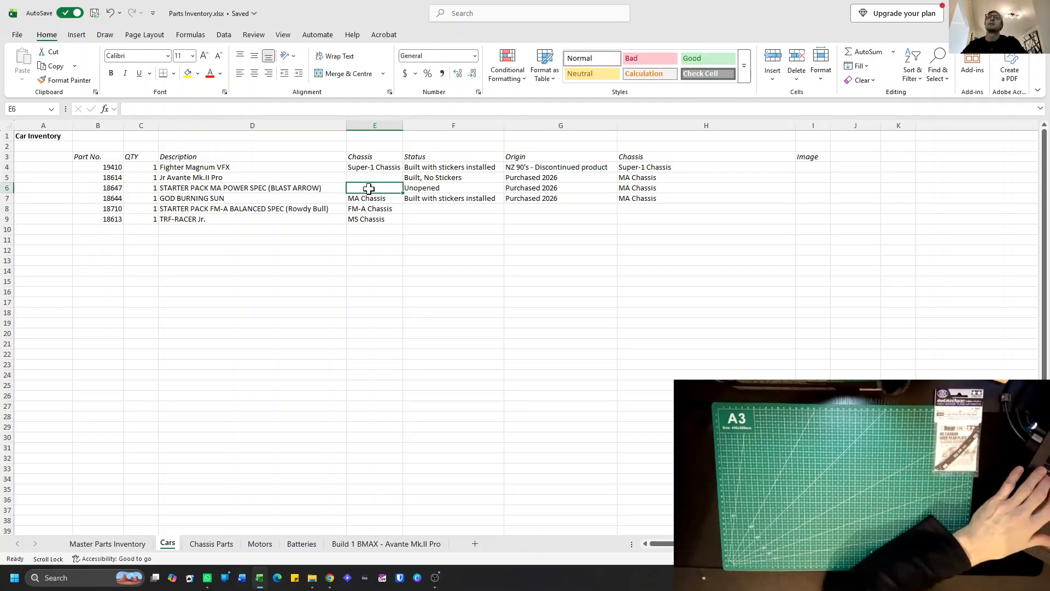
{"action": "left_click", "coordinate": [201, 189]}
{"action": "key", "text": "ctrl+c"}
{"action": "key", "text": "alt+Tab"}
{"action": "triple_click", "coordinate": [239, 95]}
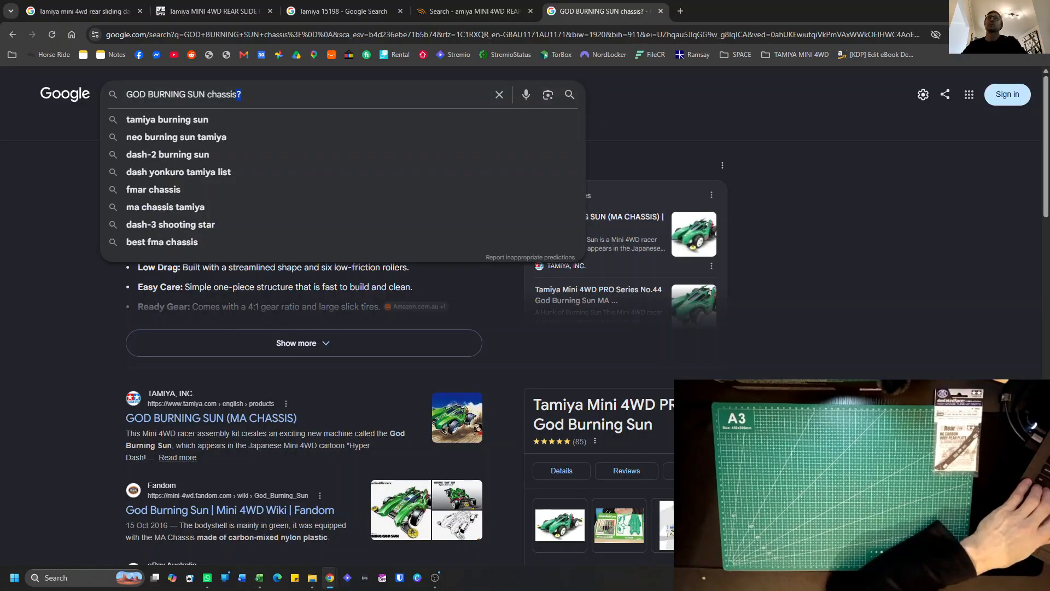
{"action": "key", "text": "ctrl+v"}
{"action": "key", "text": "BackSpace"}
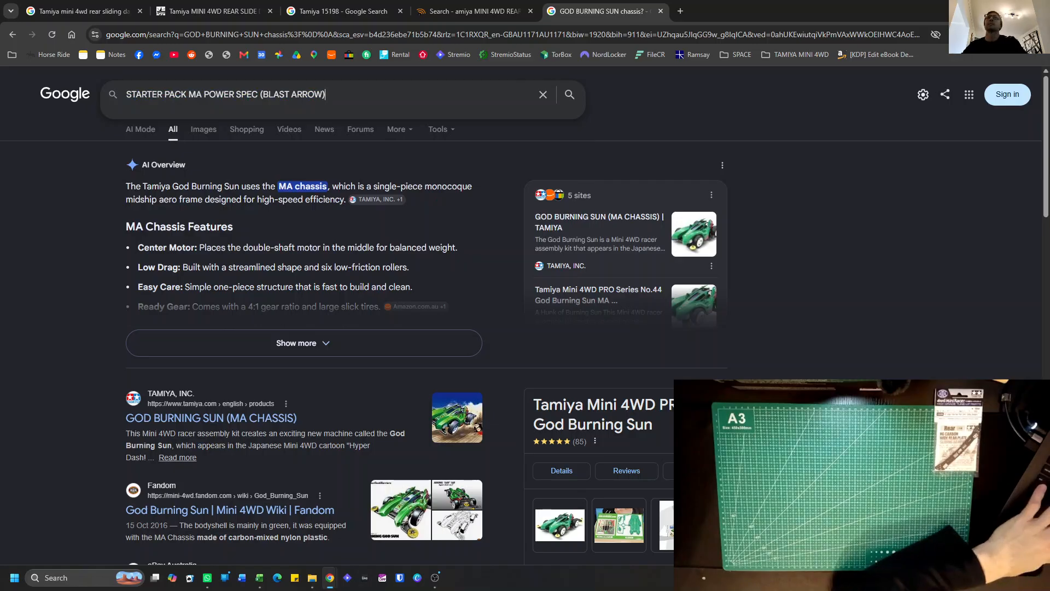
{"action": "type", "text": "chassis?"}
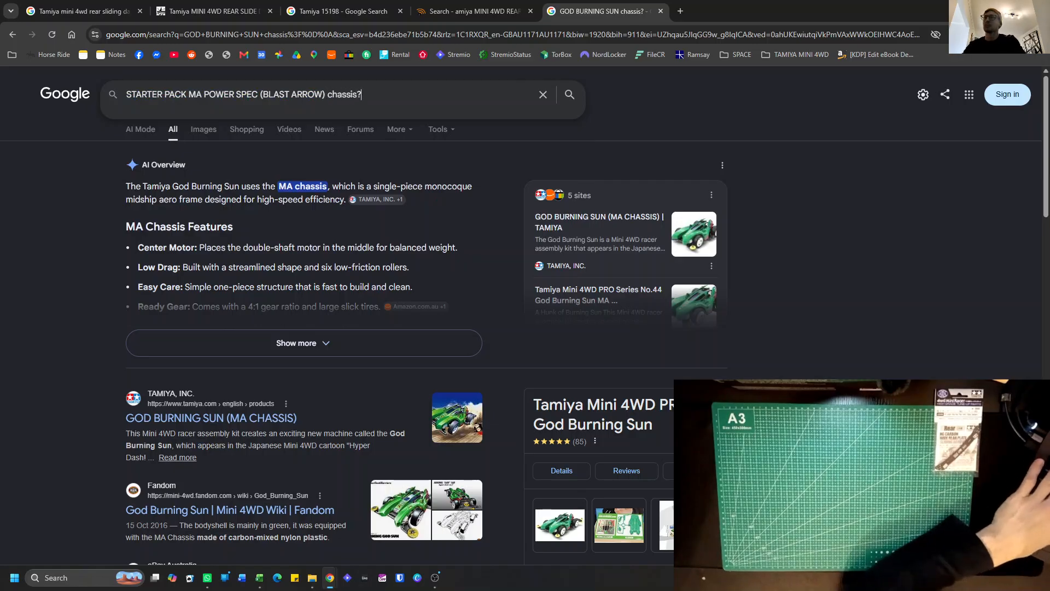
{"action": "key", "text": "Return"}
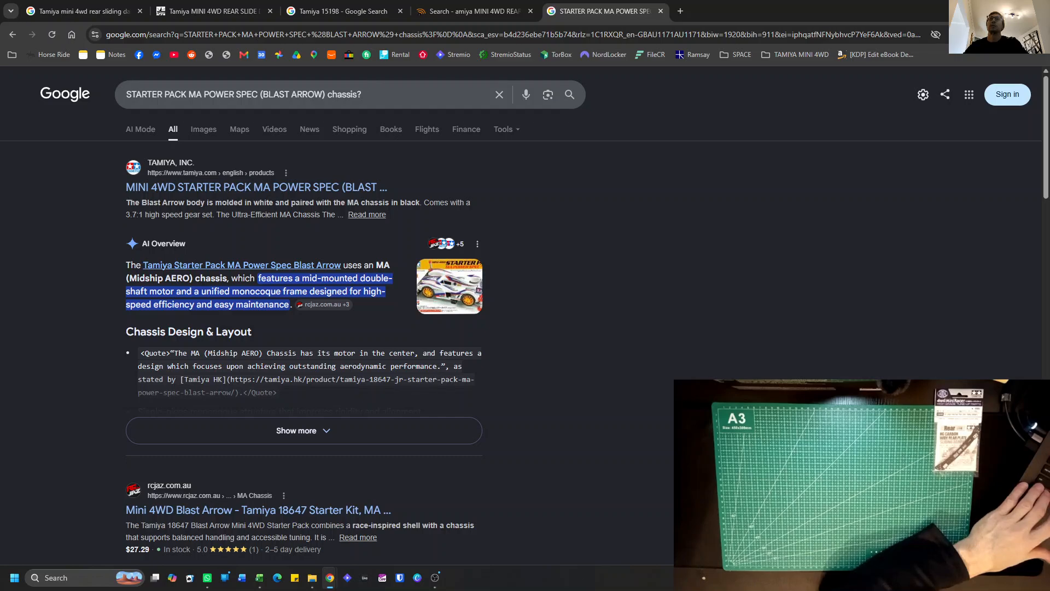
Open the Tamiya product page for the Blast Arrow starter pack and read its chassis description.
{"action": "left_click", "coordinate": [244, 266]}
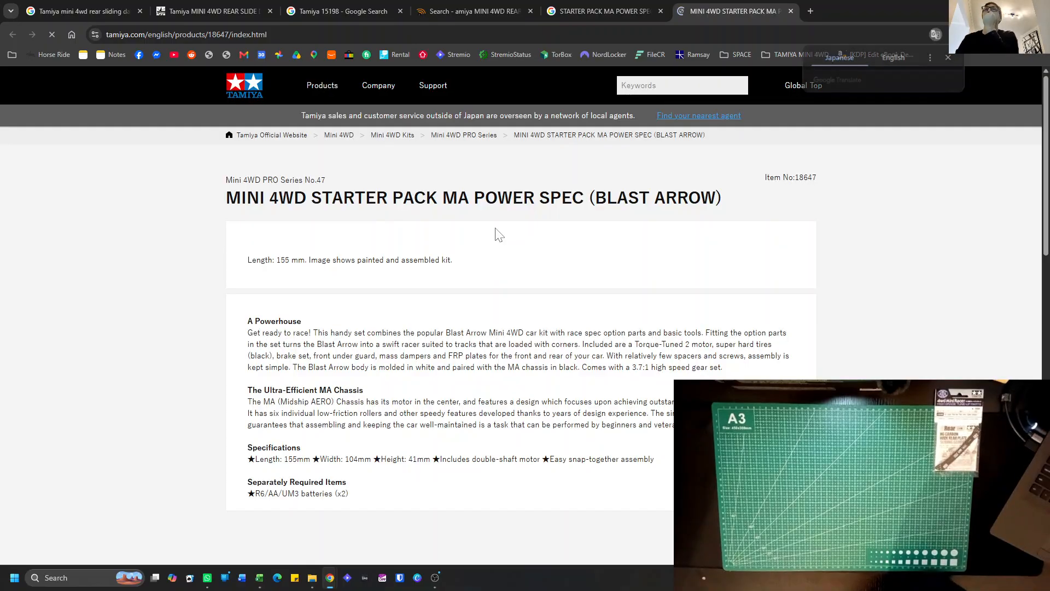
{"action": "scroll", "coordinate": [510, 258], "scroll_direction": "down", "scroll_amount": 1}
{"action": "scroll", "coordinate": [509, 258], "scroll_direction": "down", "scroll_amount": 6}
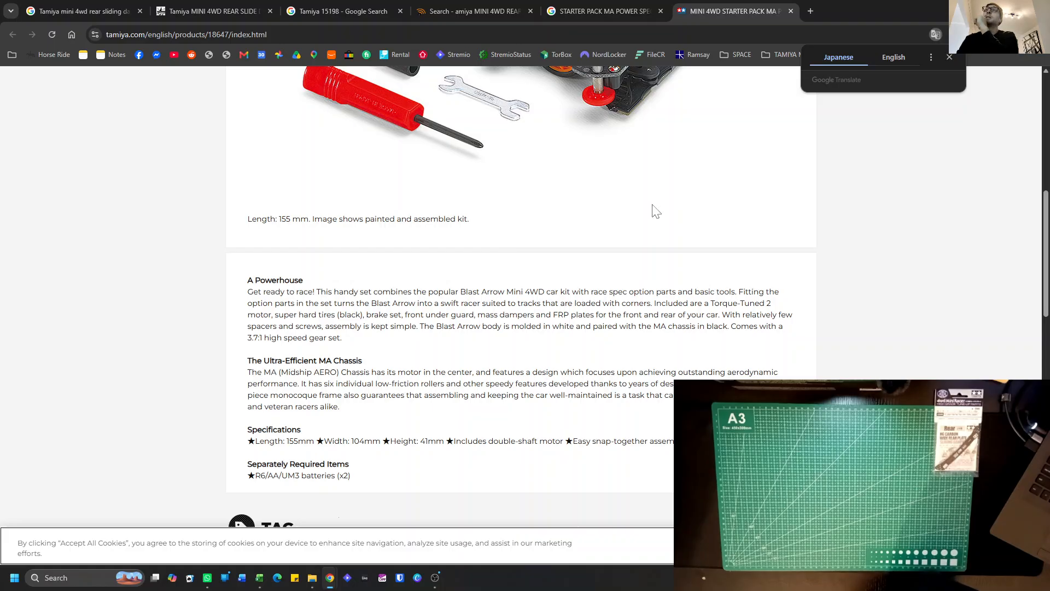
Switch back to Excel and copy "MA Chassis" from cell E7 into cell E6 for the Blast Arrow starter pack.
{"action": "key", "text": "alt+Tab"}
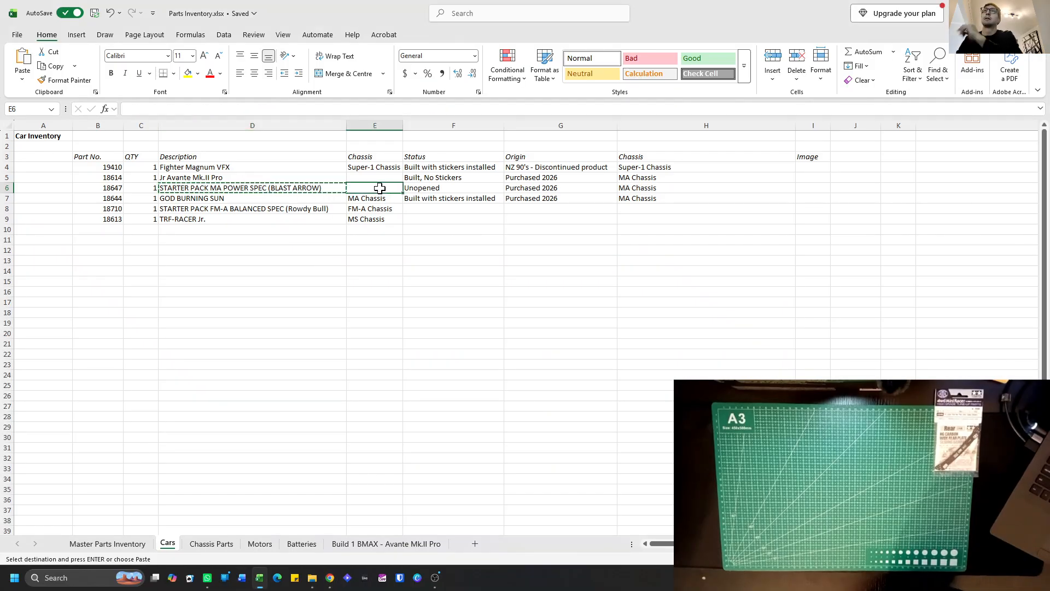
{"action": "left_click", "coordinate": [381, 198]}
{"action": "key", "text": "ctrl+c"}
{"action": "left_click", "coordinate": [379, 187]}
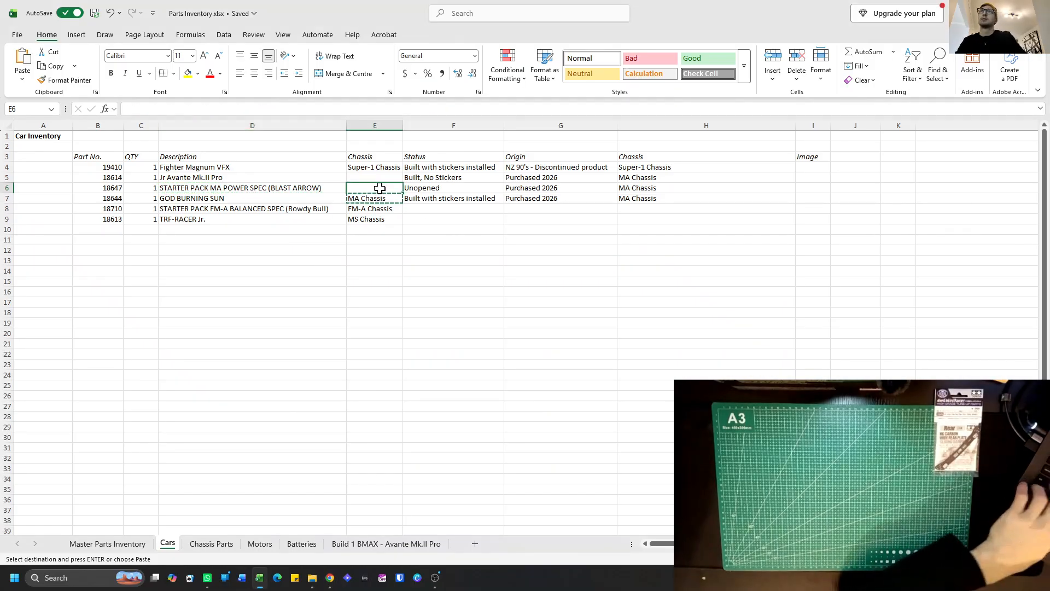
{"action": "key", "text": "ctrl+v"}
{"action": "key", "text": "Escape"}
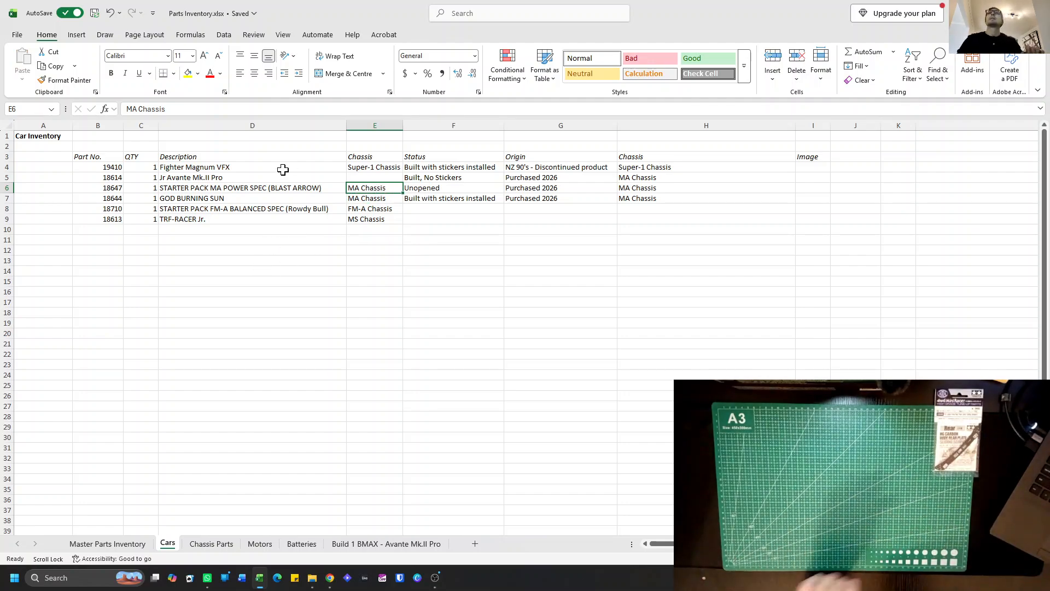
Enter "MS Chassis" as the chassis of the Jr Avante Mk.II Pro in cell E5.
{"action": "left_click", "coordinate": [219, 178]}
{"action": "left_click", "coordinate": [356, 177]}
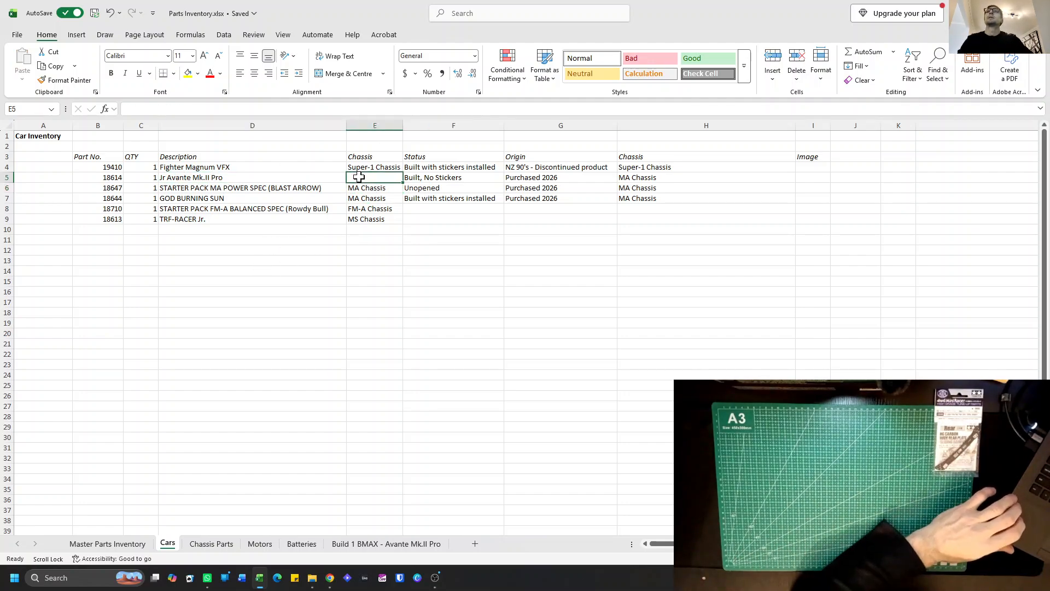
{"action": "type", "text": "MS"}
{"action": "key", "text": "Return"}
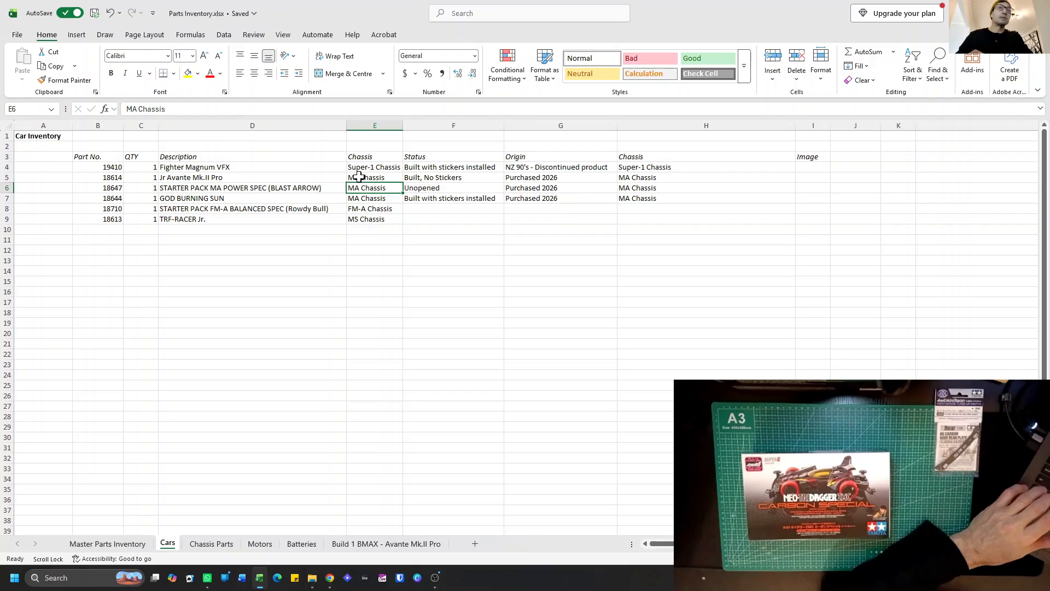
Start a new car entry in row 10 with part number 95508 and quantity 1.
{"action": "left_click", "coordinate": [110, 229]}
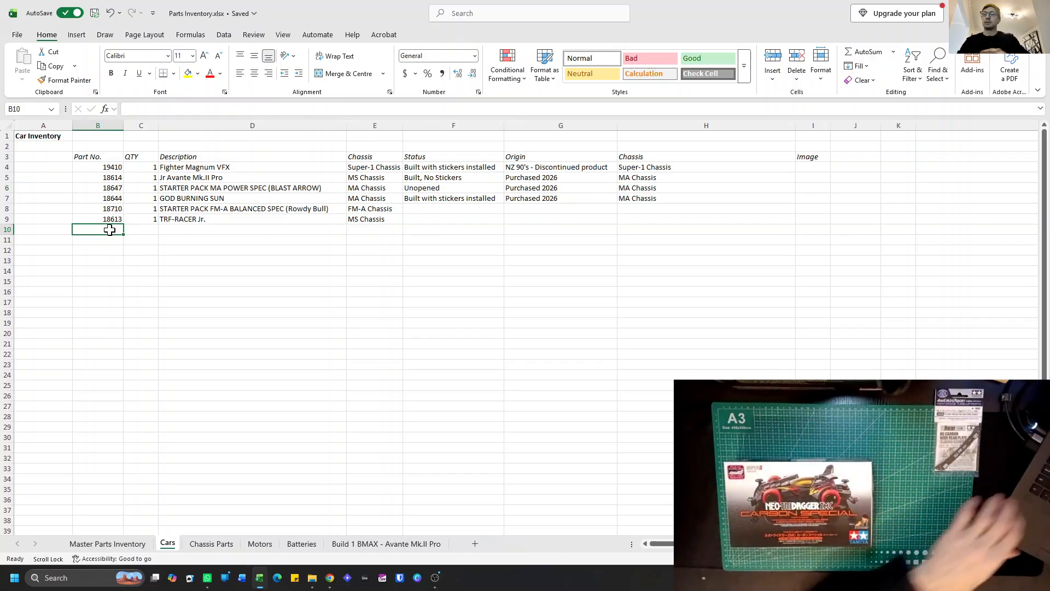
{"action": "type", "text": "9550"}
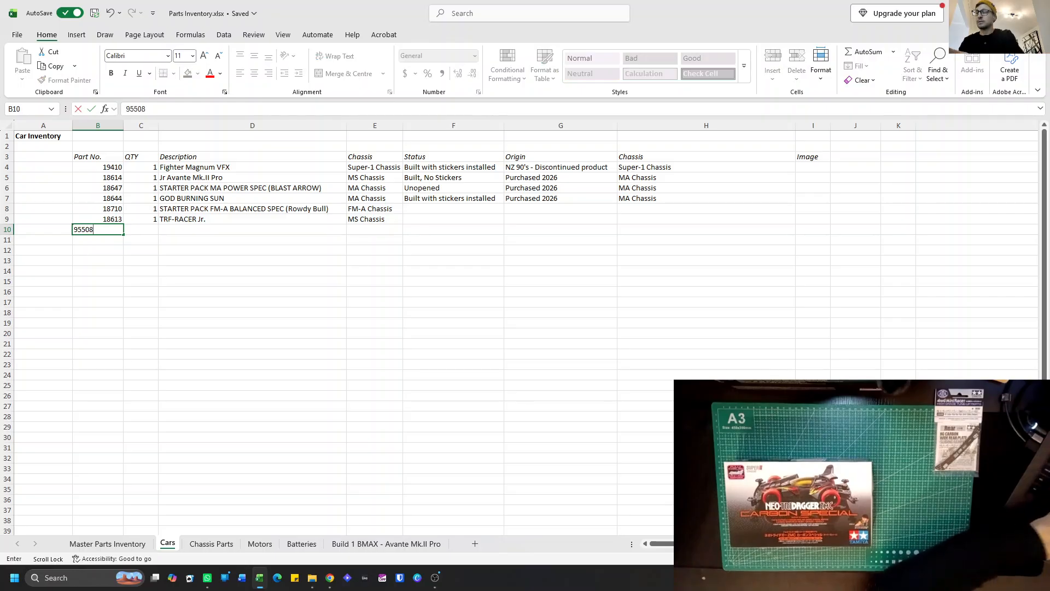
{"action": "type", "text": "8"}
{"action": "key", "text": "Return"}
{"action": "left_click", "coordinate": [137, 229]}
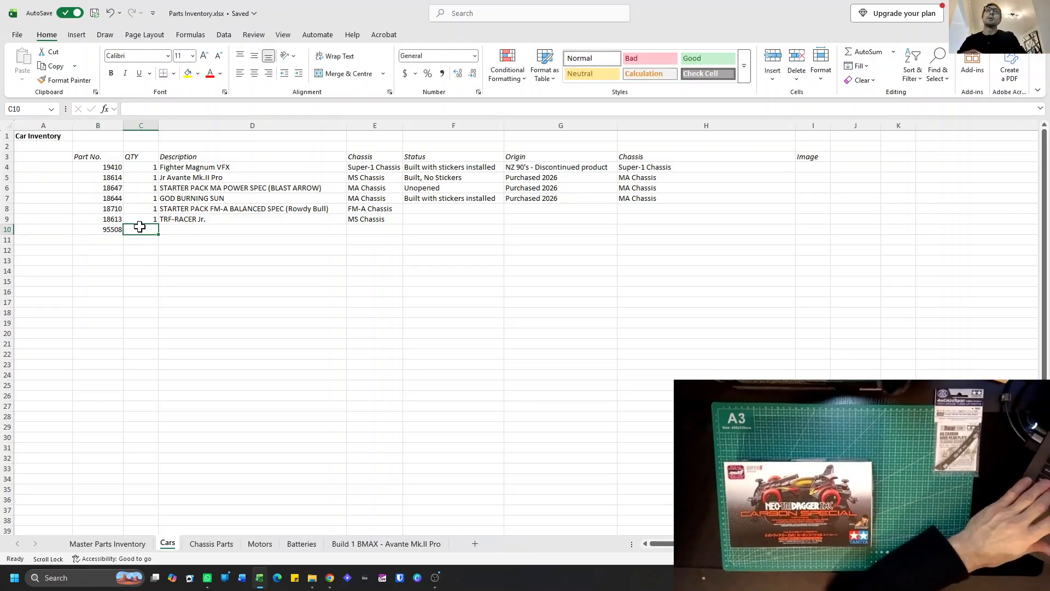
{"action": "type", "text": "1"}
Enter "NEO-TRI Dagger ZMC (Carbon Special" as the description of part 95508 in cell D10.
{"action": "left_click", "coordinate": [196, 231]}
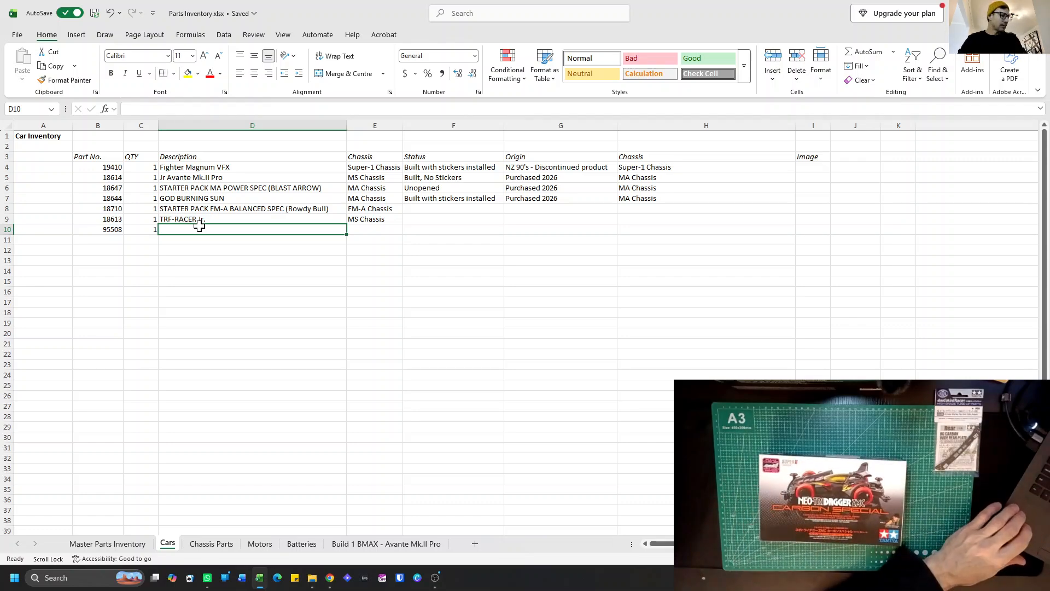
{"action": "type", "text": "N"}
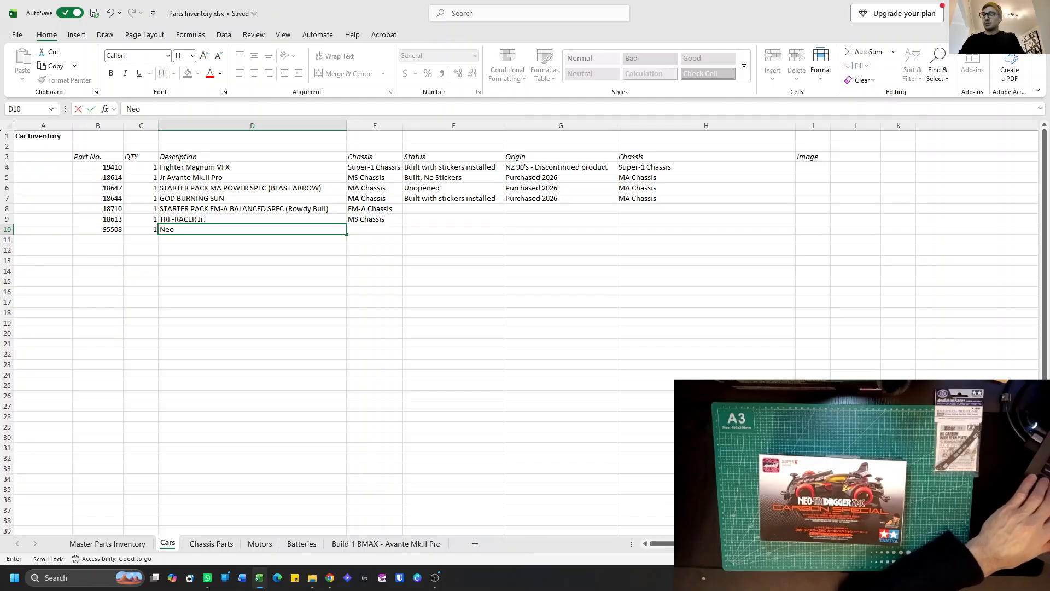
{"action": "type", "text": "E"}
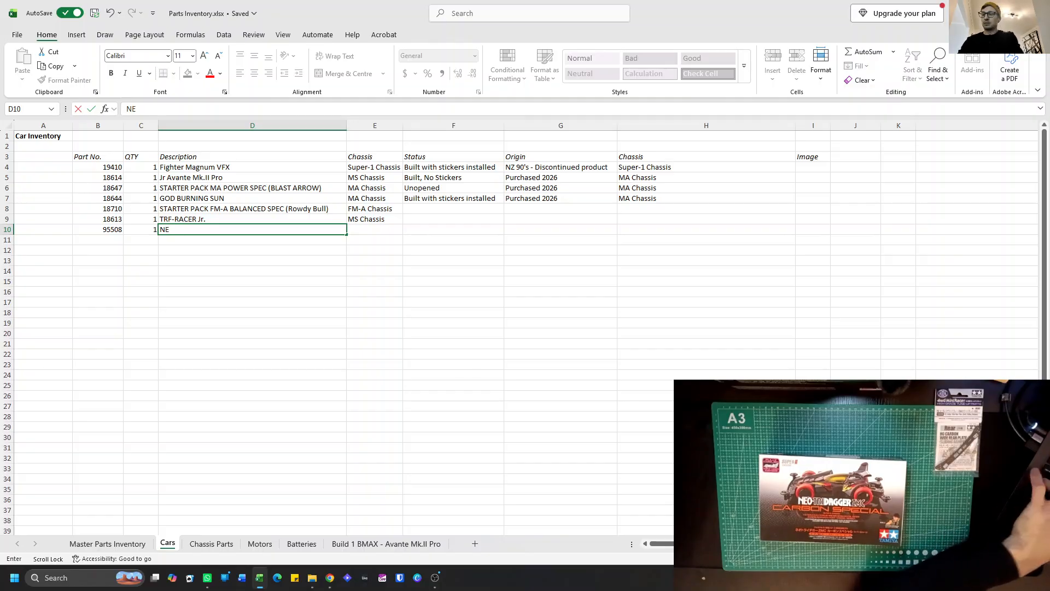
{"action": "type", "text": "O-TRI"}
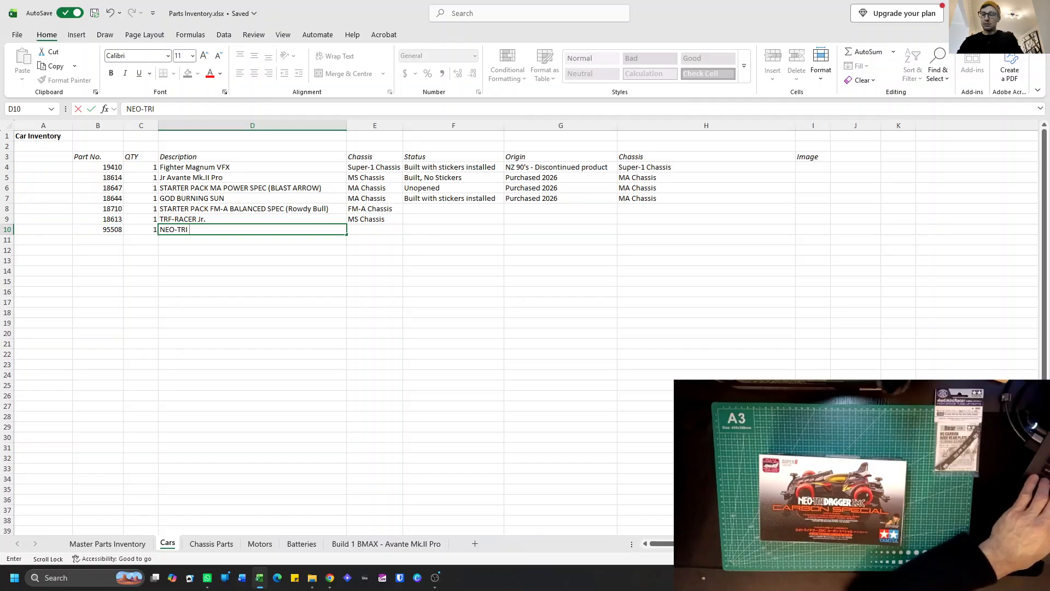
{"action": "type", "text": " Dagger "}
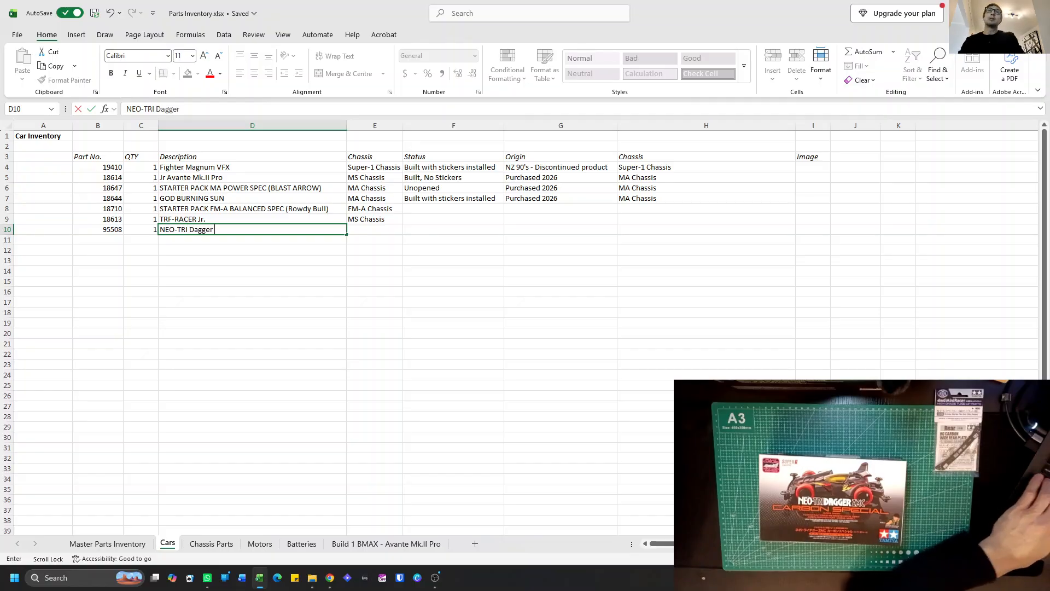
{"action": "type", "text": "ZMC"}
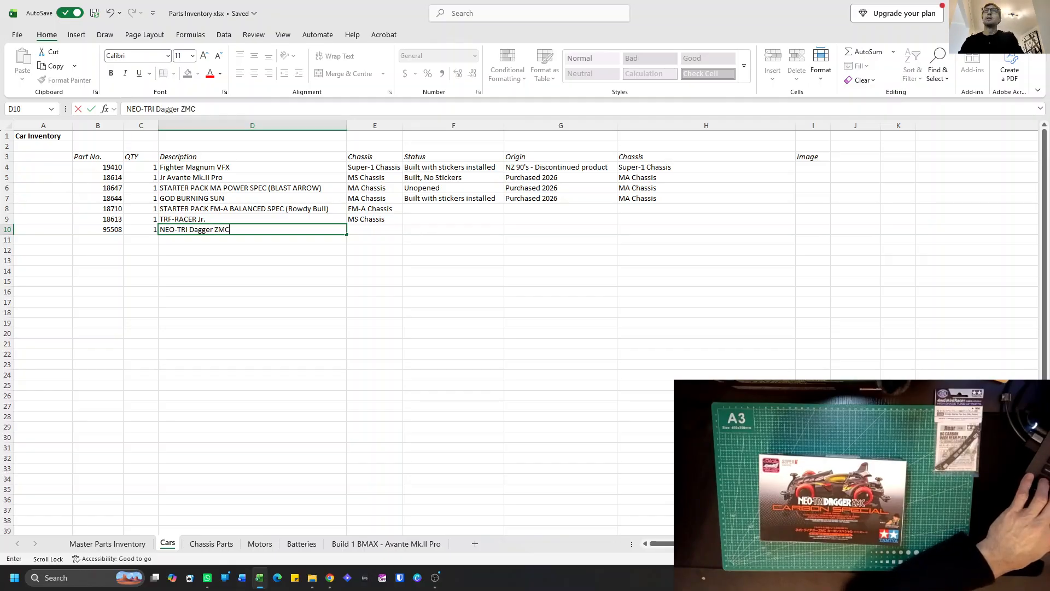
{"action": "type", "text": " (Car"}
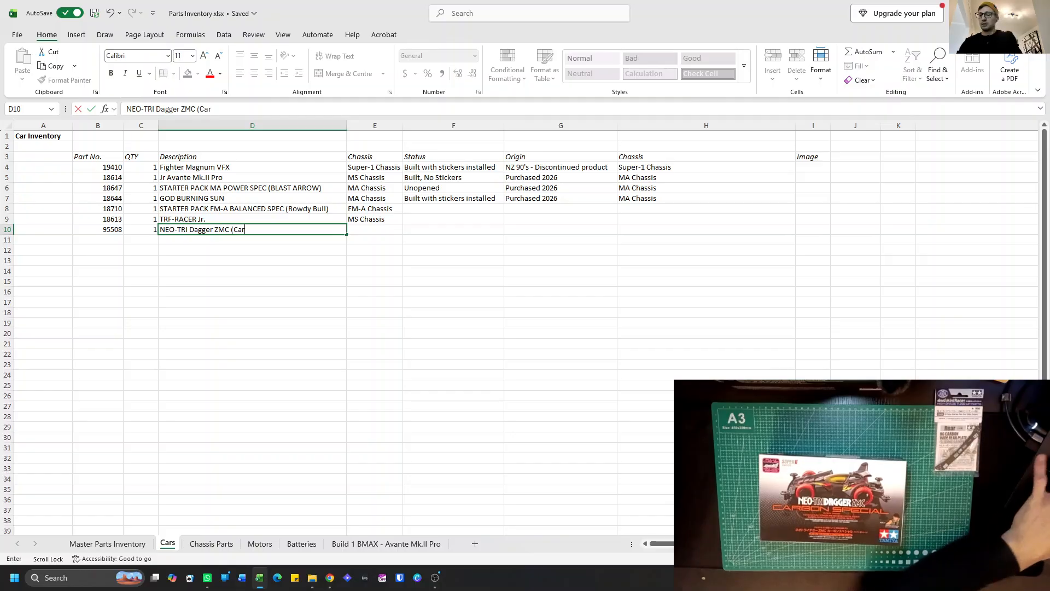
{"action": "type", "text": "bon Special"}
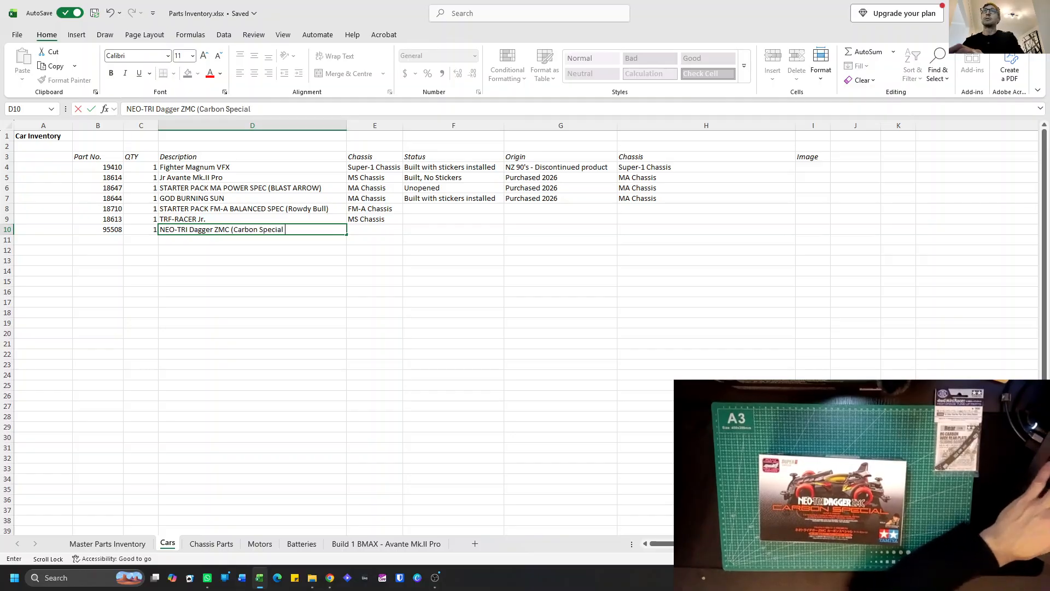
Enter "Super-II Chassis" as the chassis of the NEO-TRI Dagger ZMC in cell E10.
{"action": "left_click", "coordinate": [368, 227]}
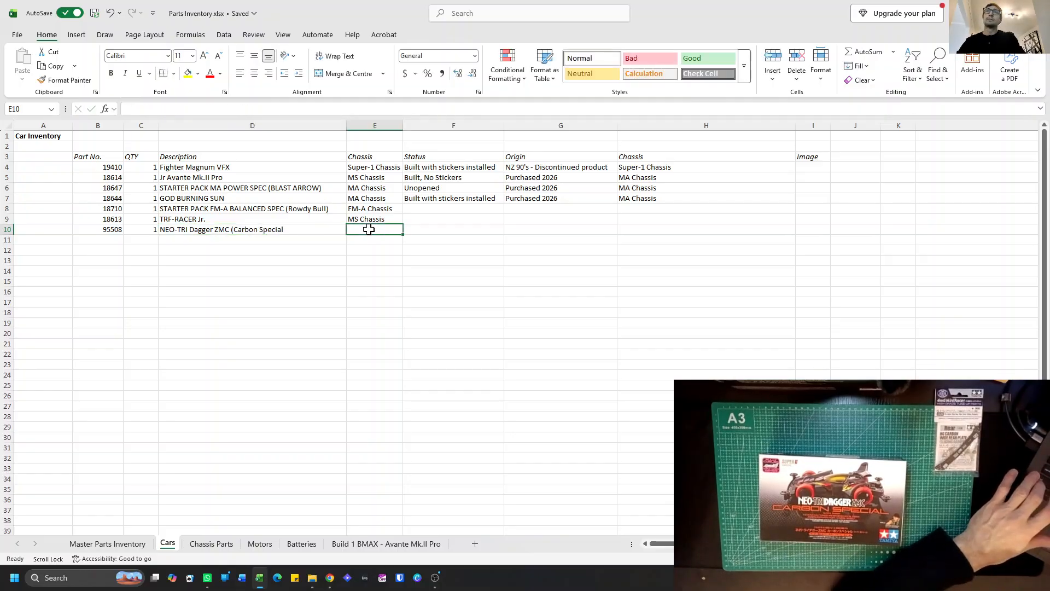
{"action": "type", "text": "Super "}
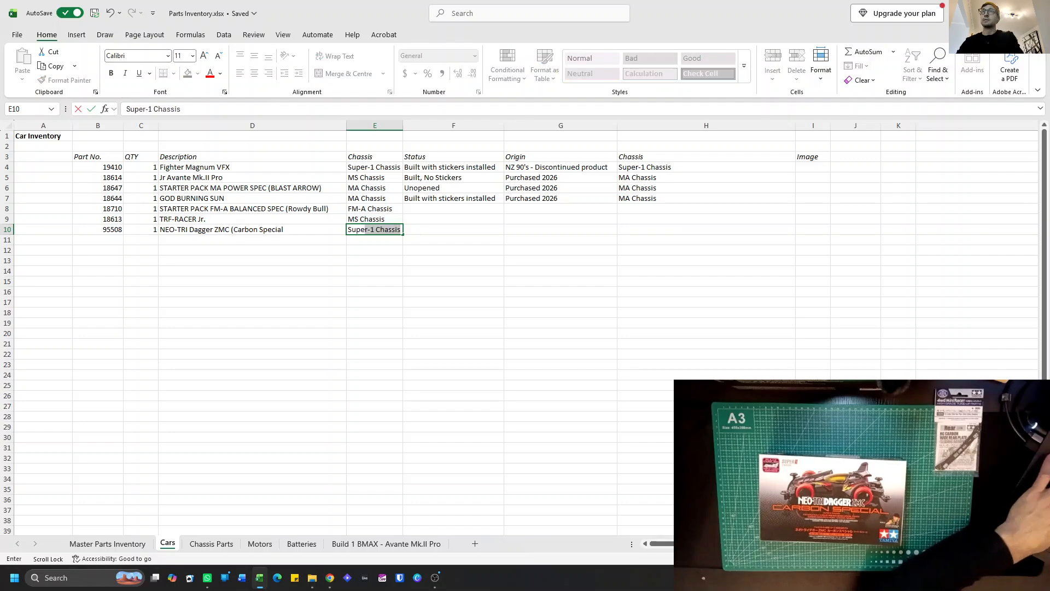
{"action": "type", "text": "-"}
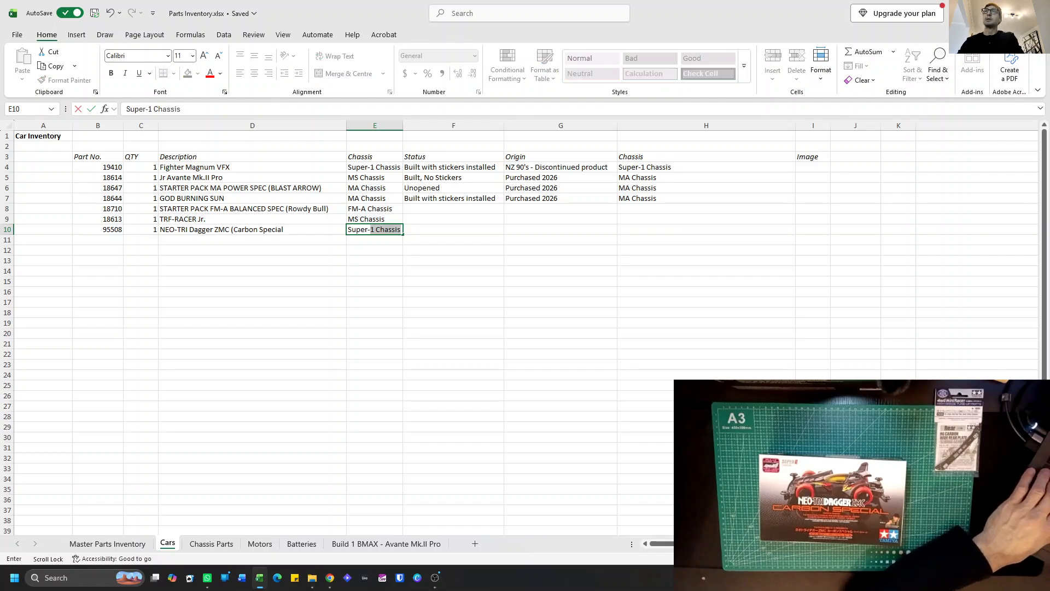
{"action": "type", "text": "II"}
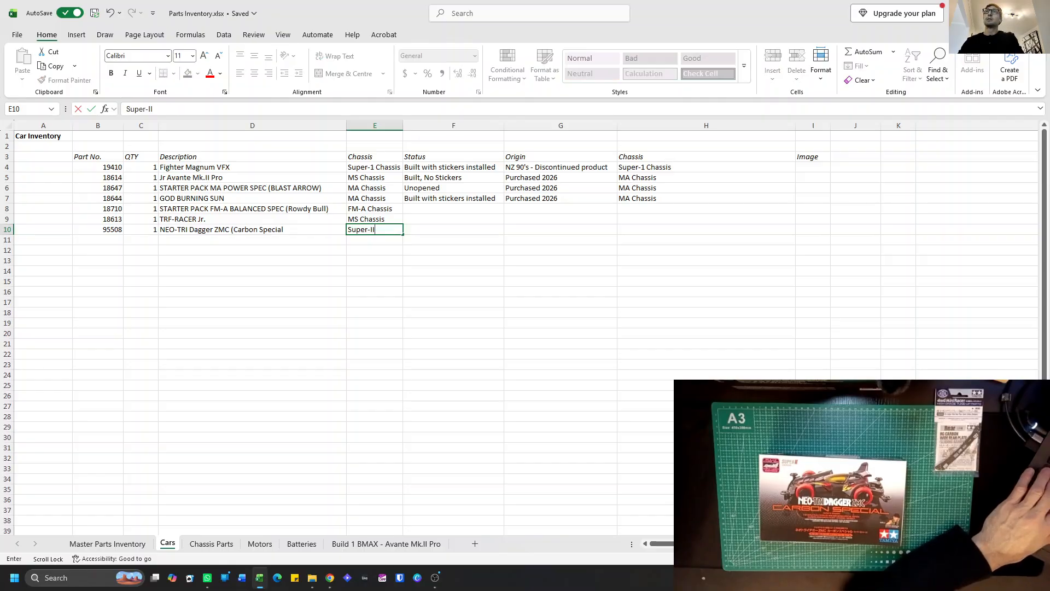
{"action": "type", "text": " Chassis"}
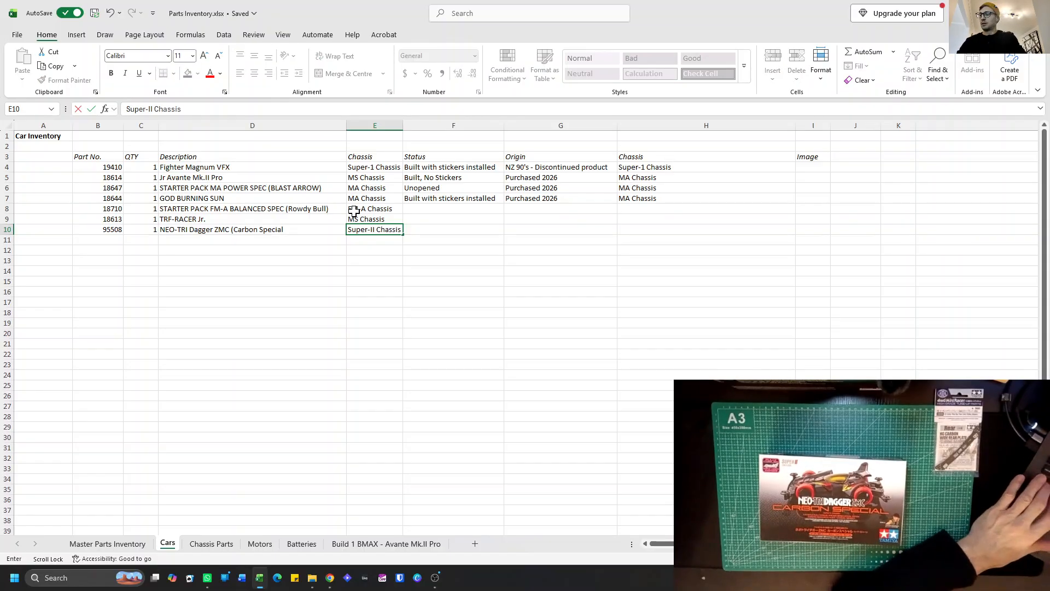
{"action": "key", "text": "Return"}
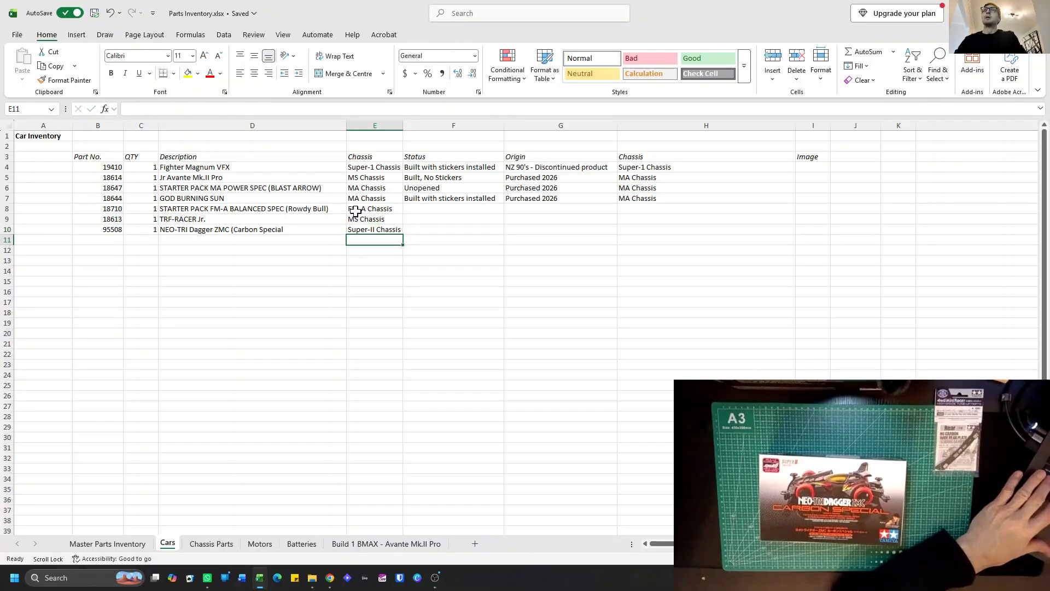
Change the Fighter Magnum VFX chassis in cell E4 to "Super-I Chassis" with a Roman numeral.
{"action": "left_click", "coordinate": [370, 166]}
{"action": "double_click", "coordinate": [375, 166]}
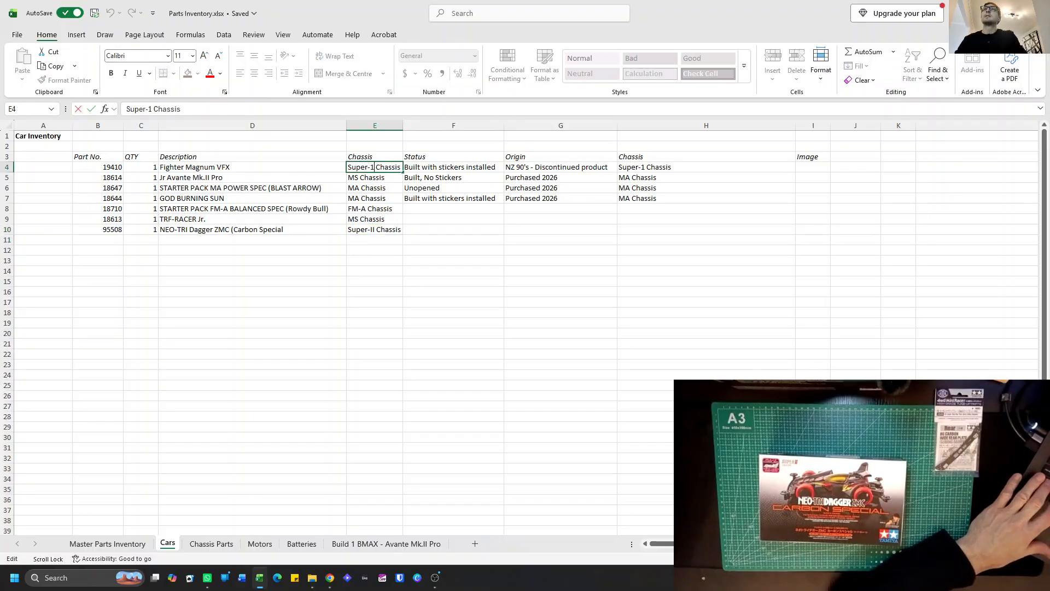
{"action": "key", "text": "BackSpace"}
{"action": "type", "text": "I"}
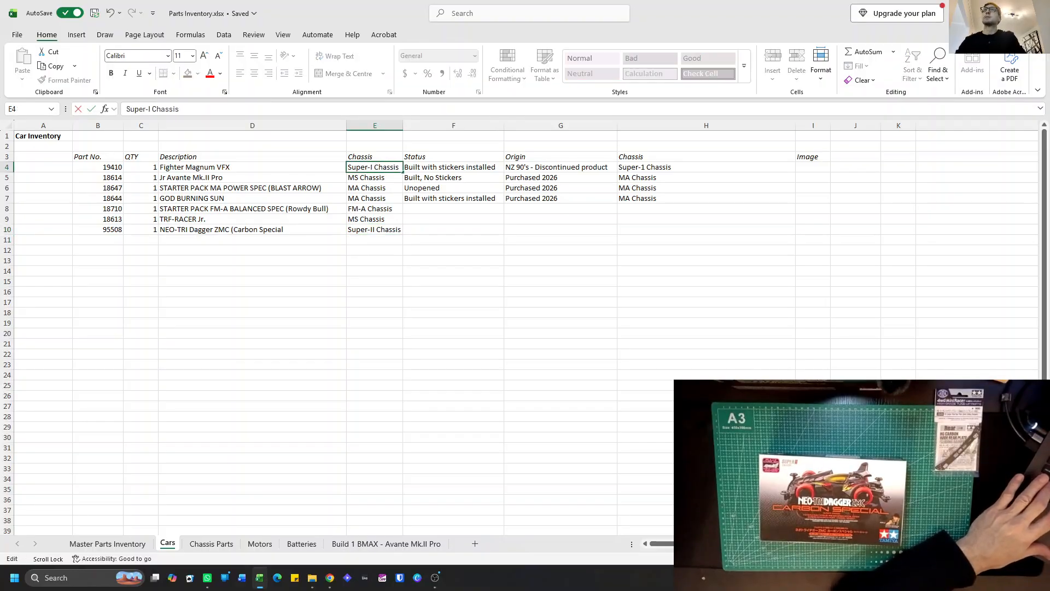
{"action": "left_click", "coordinate": [380, 240]}
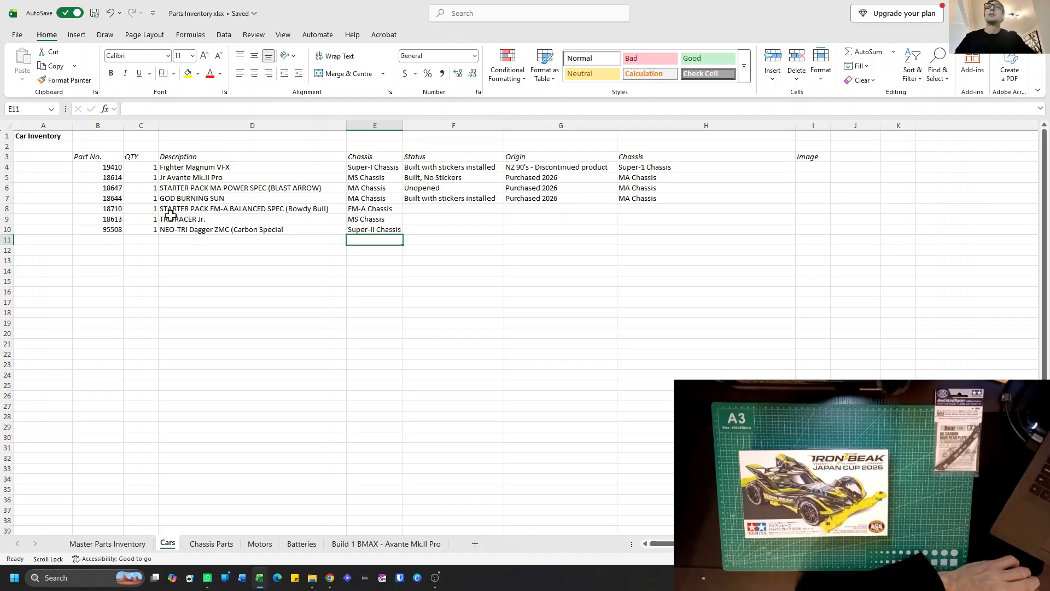
Start a new car entry in row 11 with part number 95190 and quantity 1.
{"action": "left_click", "coordinate": [110, 245]}
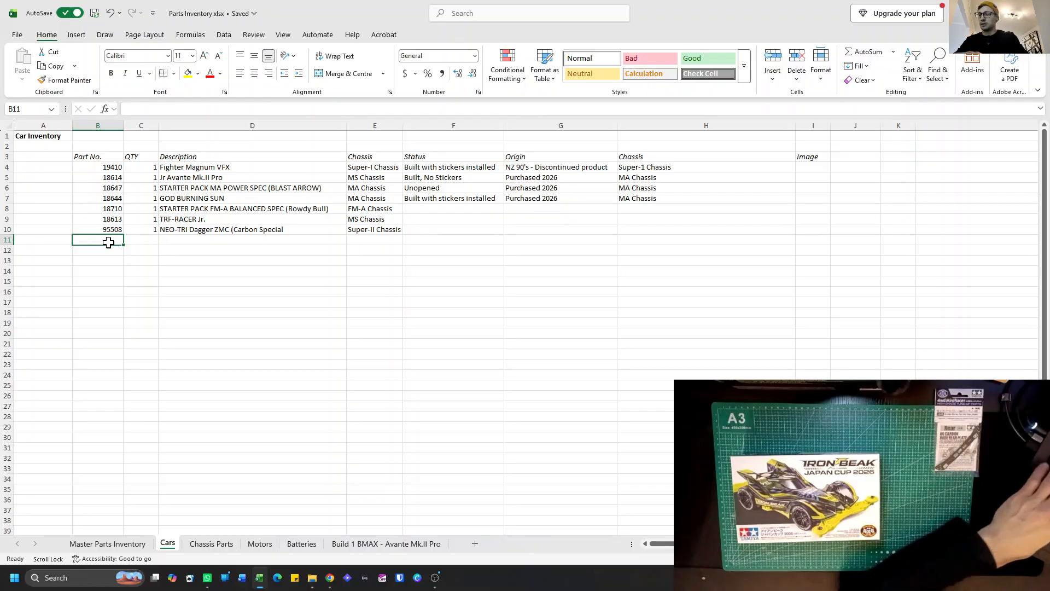
{"action": "type", "text": "95190"}
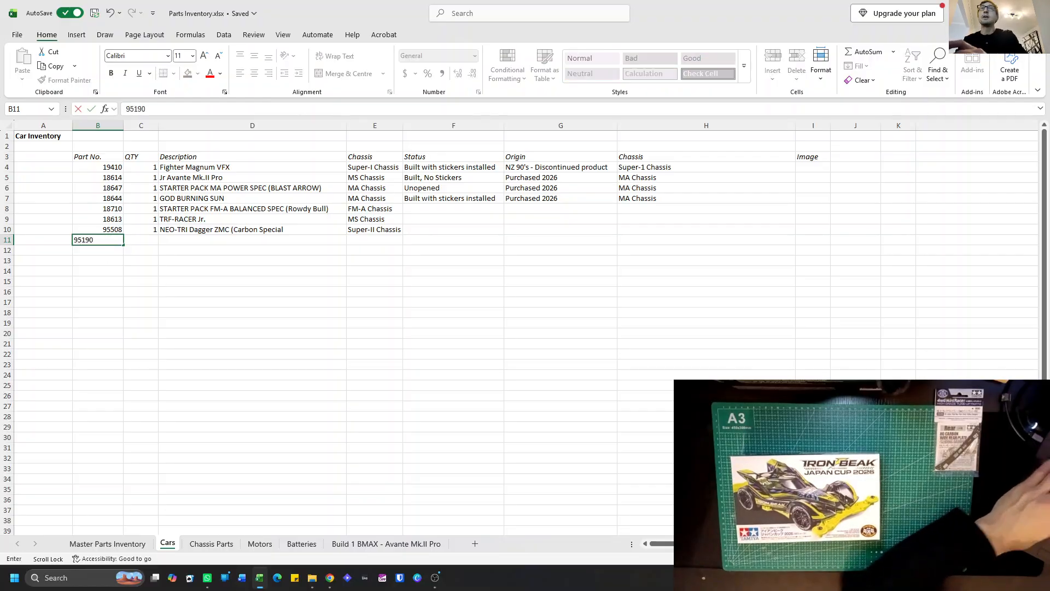
{"action": "left_click", "coordinate": [142, 240]}
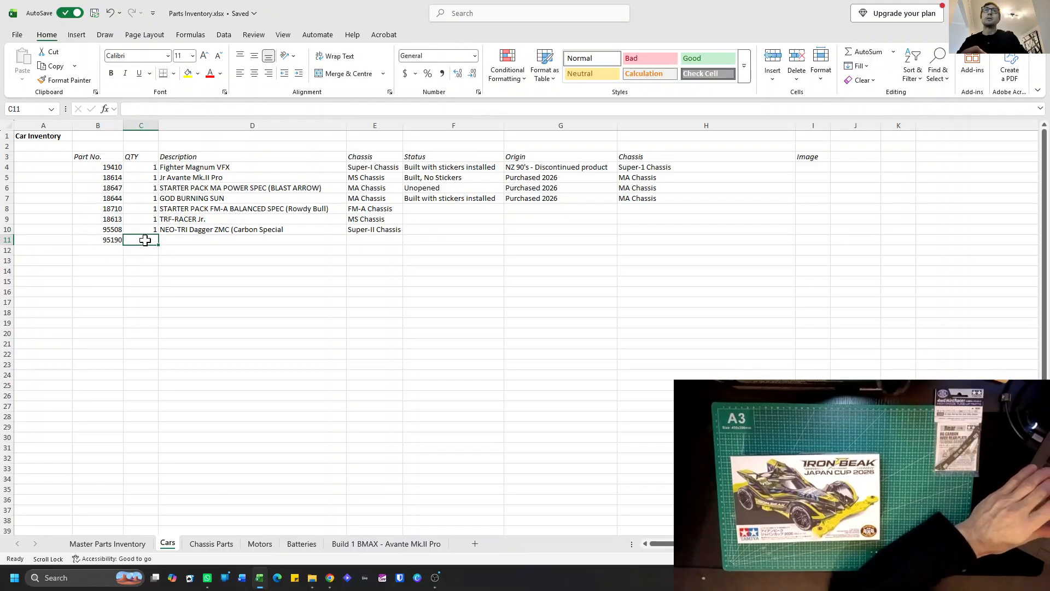
{"action": "type", "text": "1"}
Enter "Iron Beak Japan Cup 2026" as the description of part 95190 in cell D11.
{"action": "left_click", "coordinate": [194, 243]}
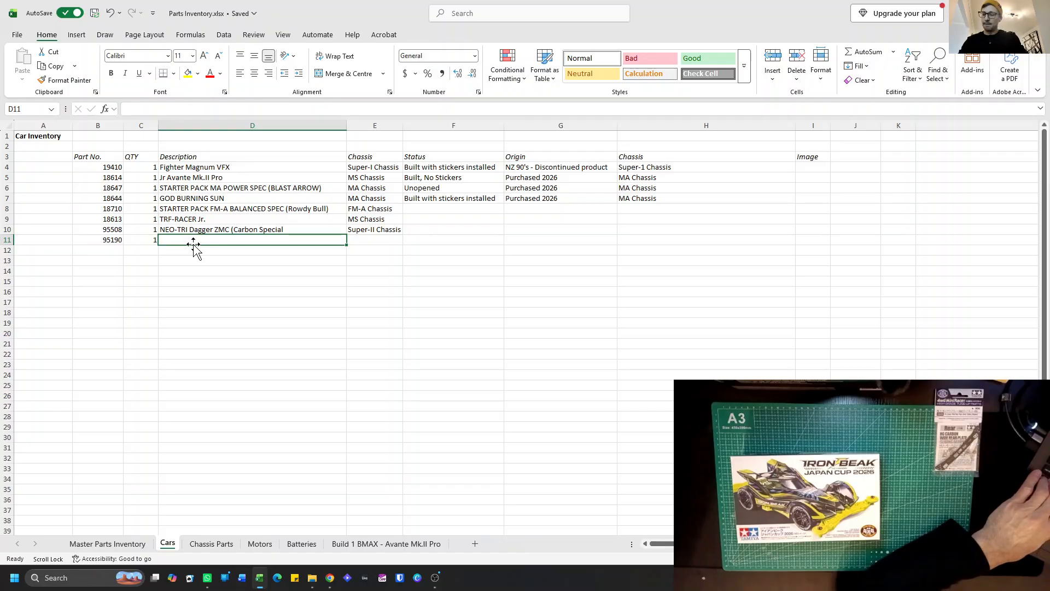
{"action": "type", "text": "Iron "}
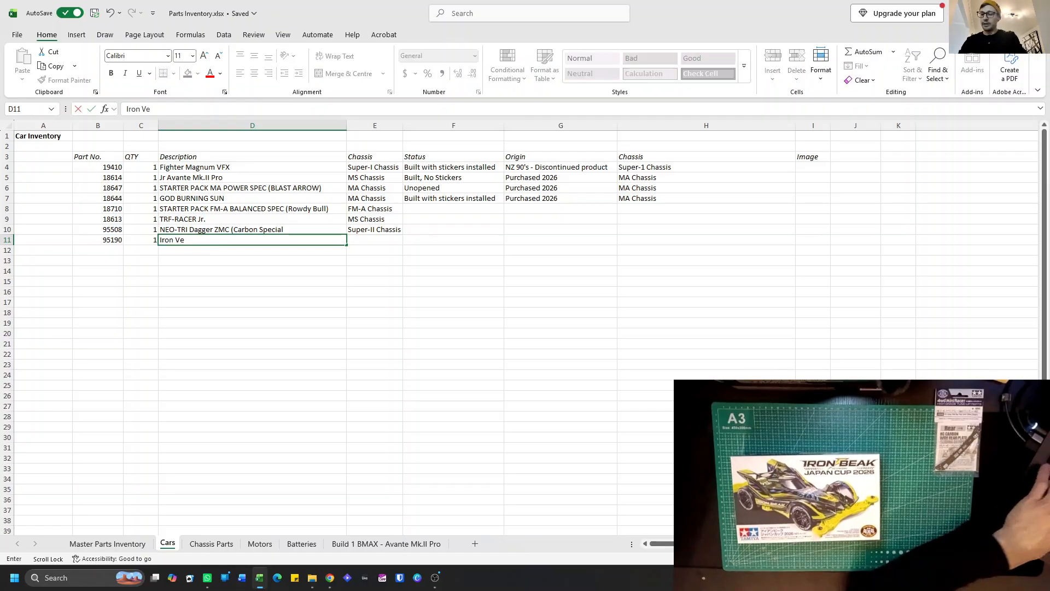
{"action": "type", "text": "Beak"}
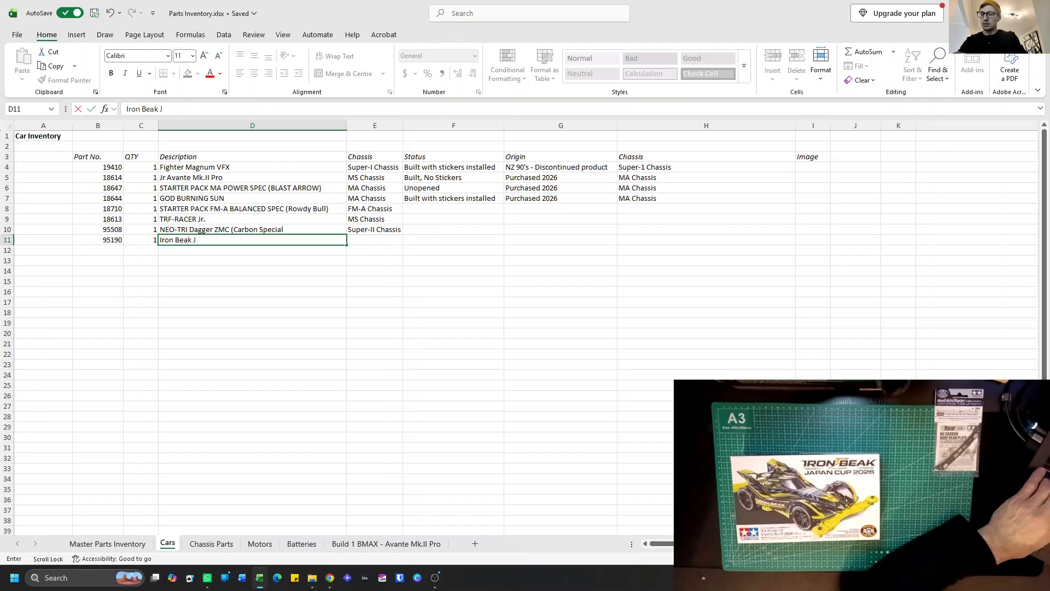
{"action": "type", "text": "Japan Cup "}
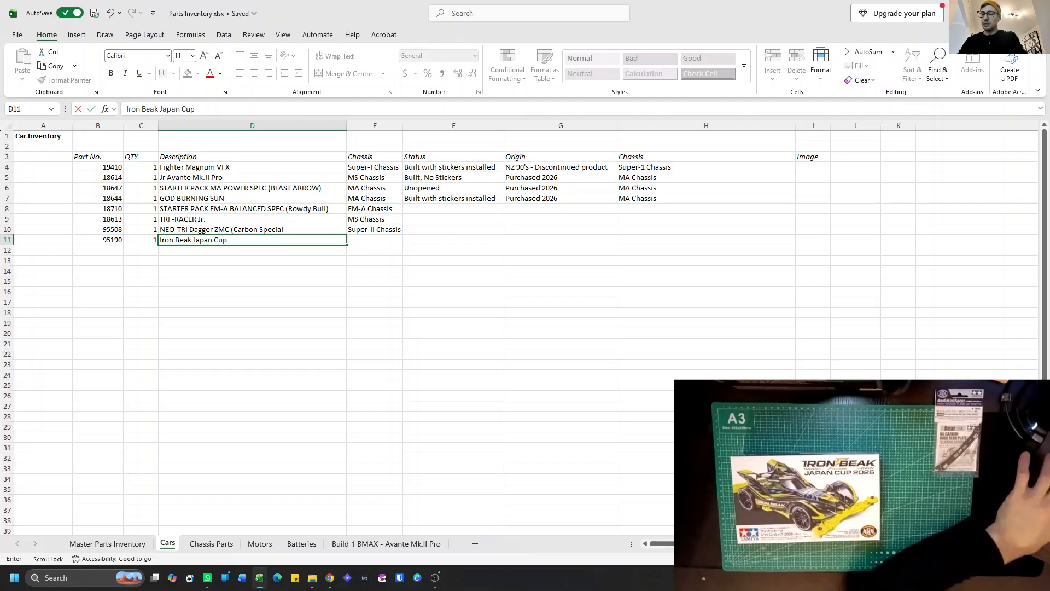
{"action": "type", "text": "2026"}
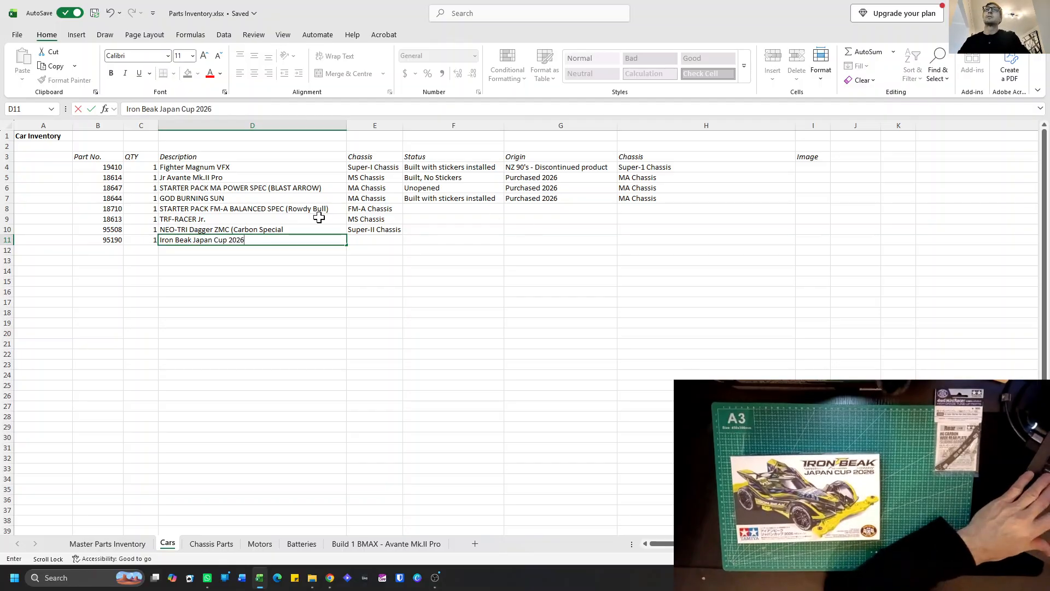
Add the missing closing parenthesis after "Carbon Special" in the NEO-TRI Dagger ZMC description in cell D10.
{"action": "left_click", "coordinate": [320, 229]}
{"action": "key", "text": "F2"}
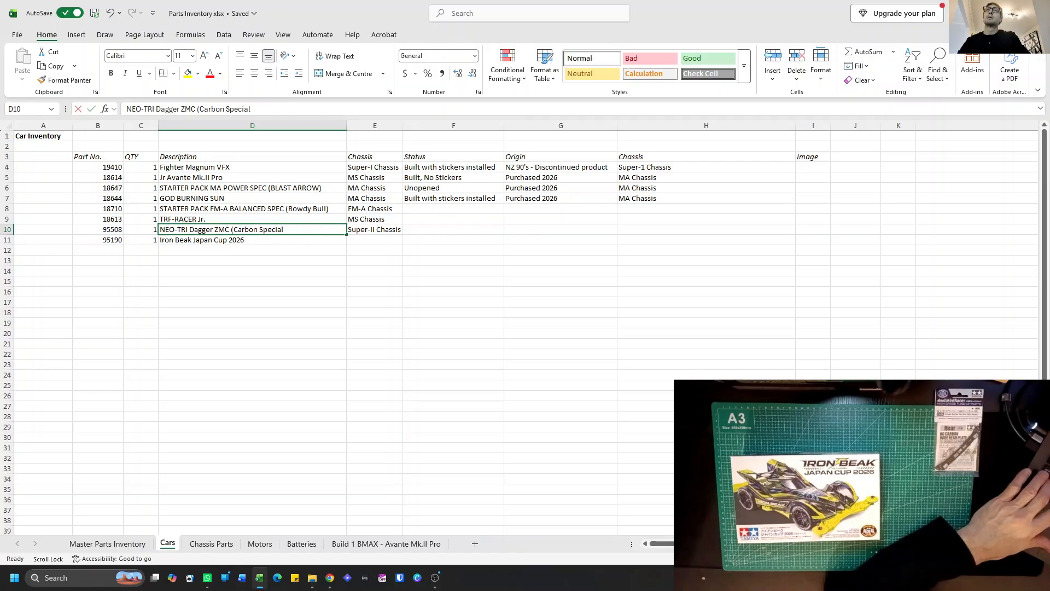
{"action": "type", "text": ")"}
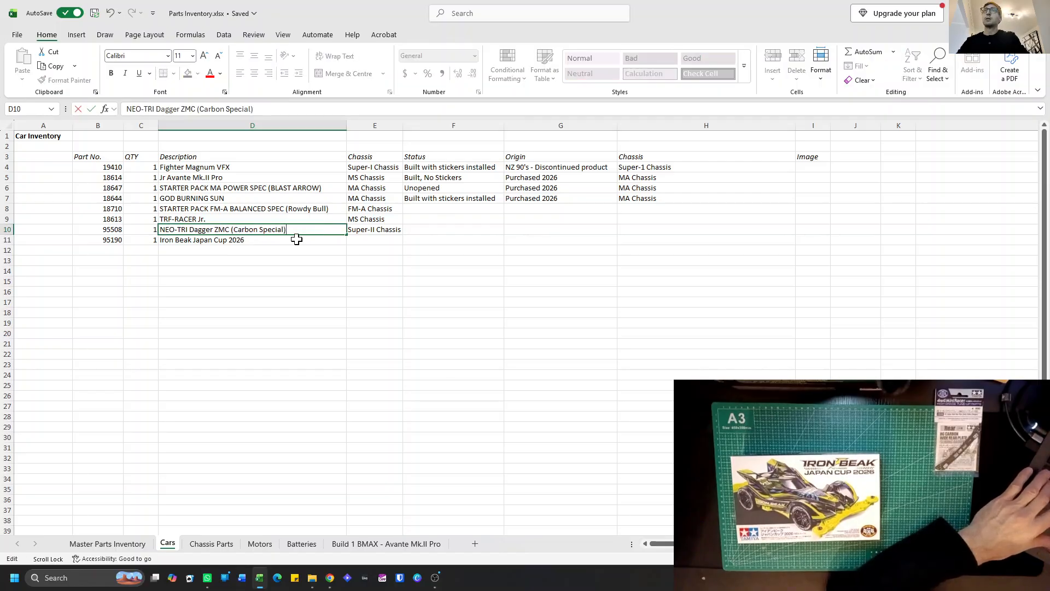
Enter "VZ Chassis" as the chassis of the Iron Beak Japan Cup 2026 in cell E11.
{"action": "left_click", "coordinate": [390, 239]}
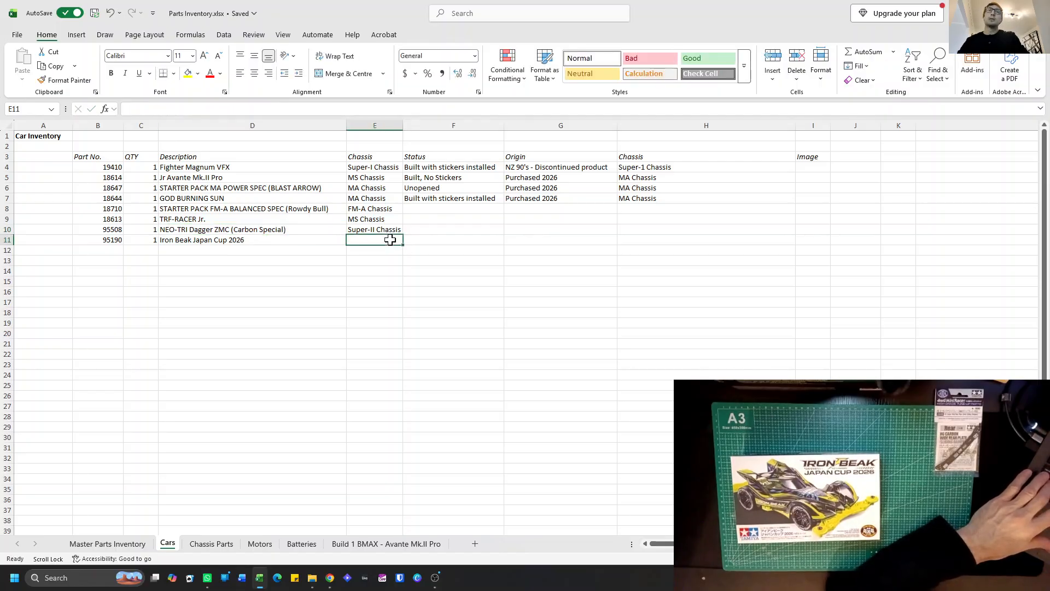
{"action": "type", "text": "VZ Chassis"}
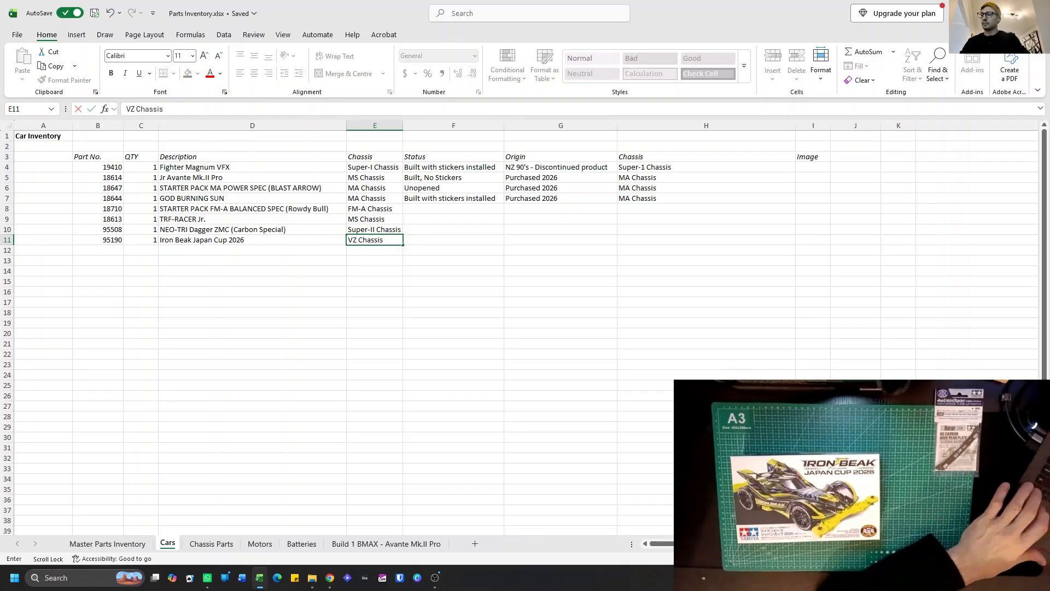
{"action": "key", "text": "Return"}
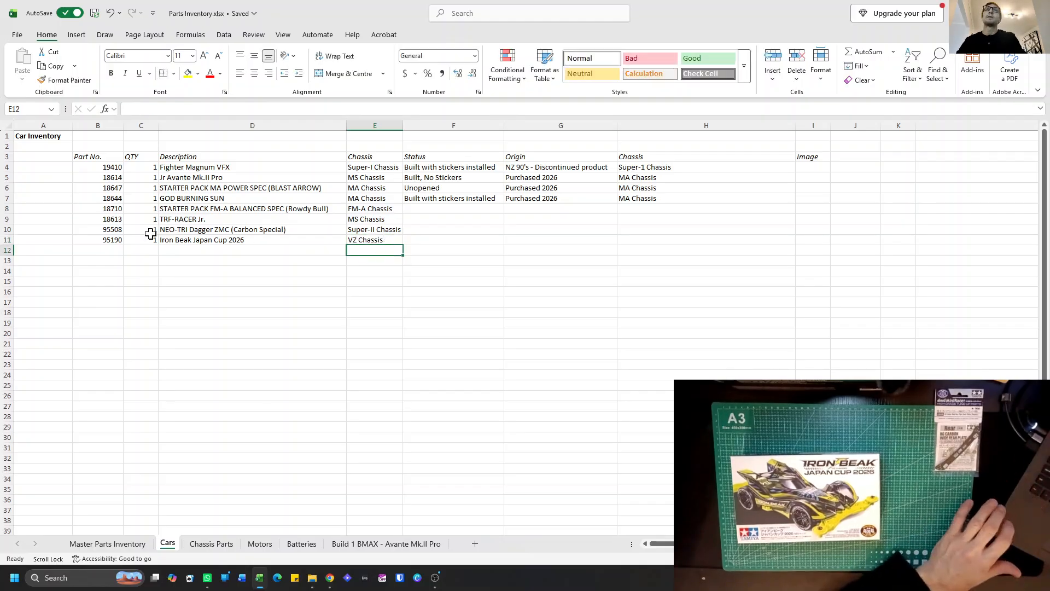
Add a car in row 12 with part number 18657, quantity 1 and the description "Ignicion Pro".
{"action": "left_click", "coordinate": [116, 250]}
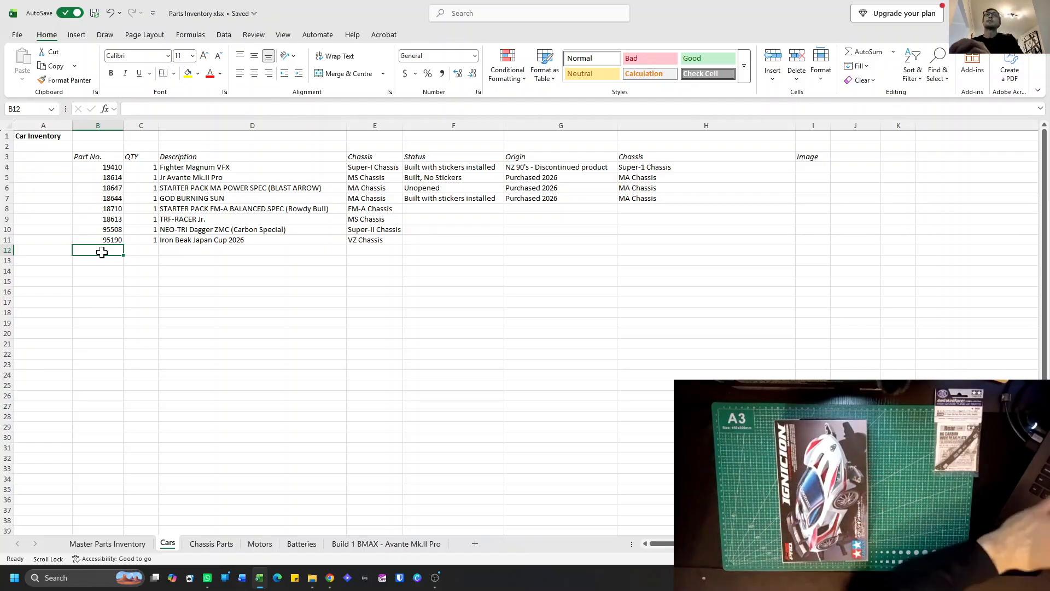
{"action": "type", "text": "18657"}
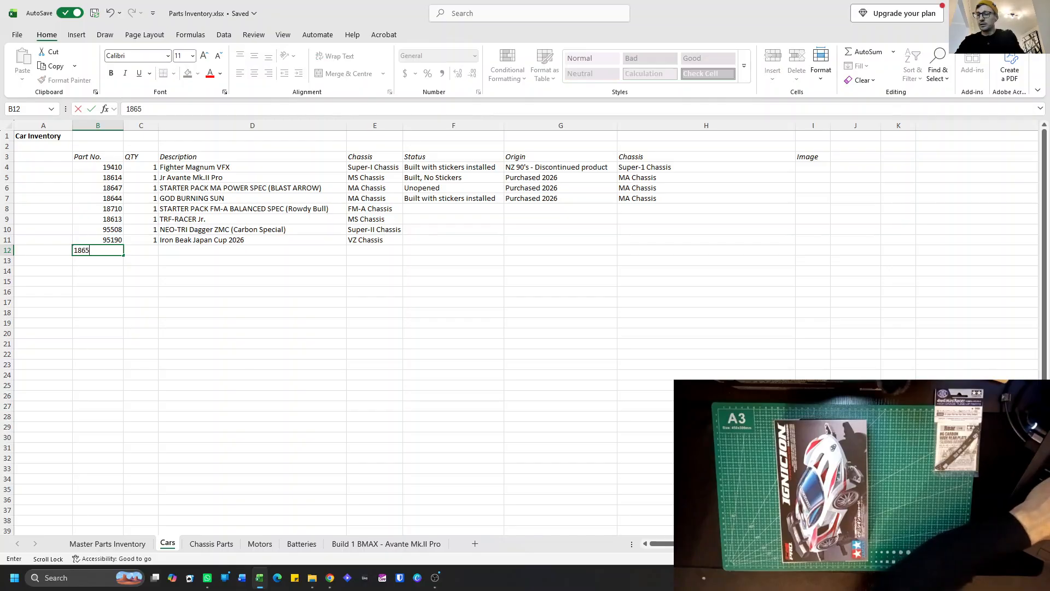
{"action": "left_click", "coordinate": [143, 250]}
{"action": "type", "text": "1"}
{"action": "left_click", "coordinate": [163, 250]}
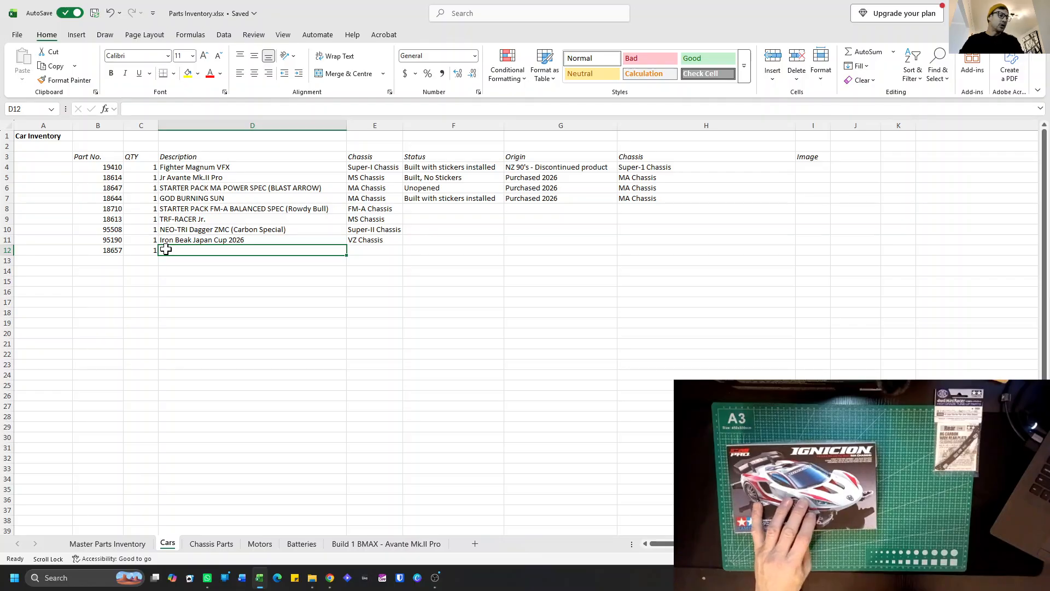
{"action": "type", "text": "Ignicion"}
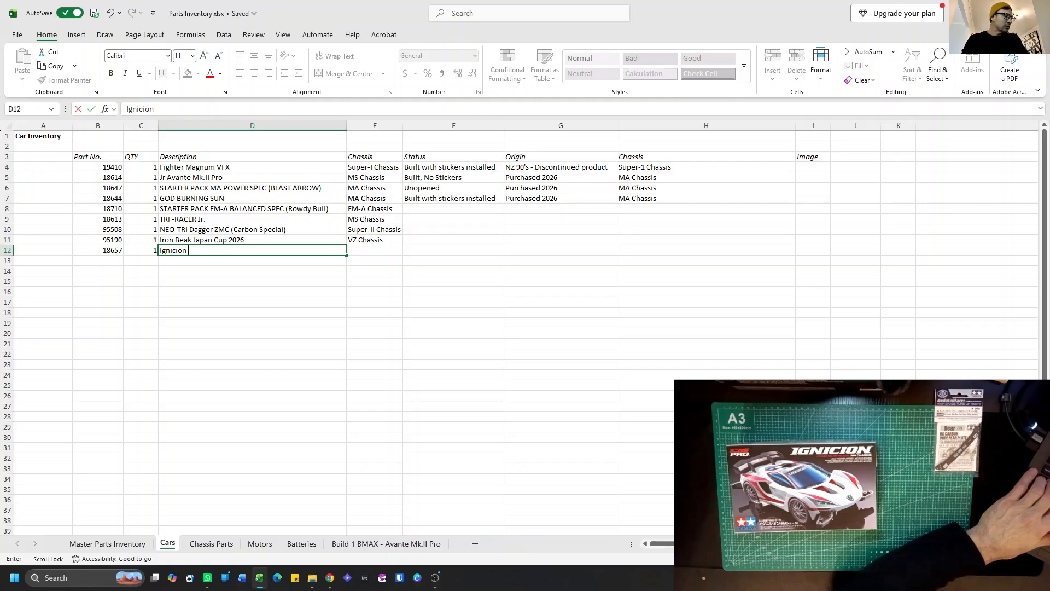
{"action": "type", "text": "Pro"}
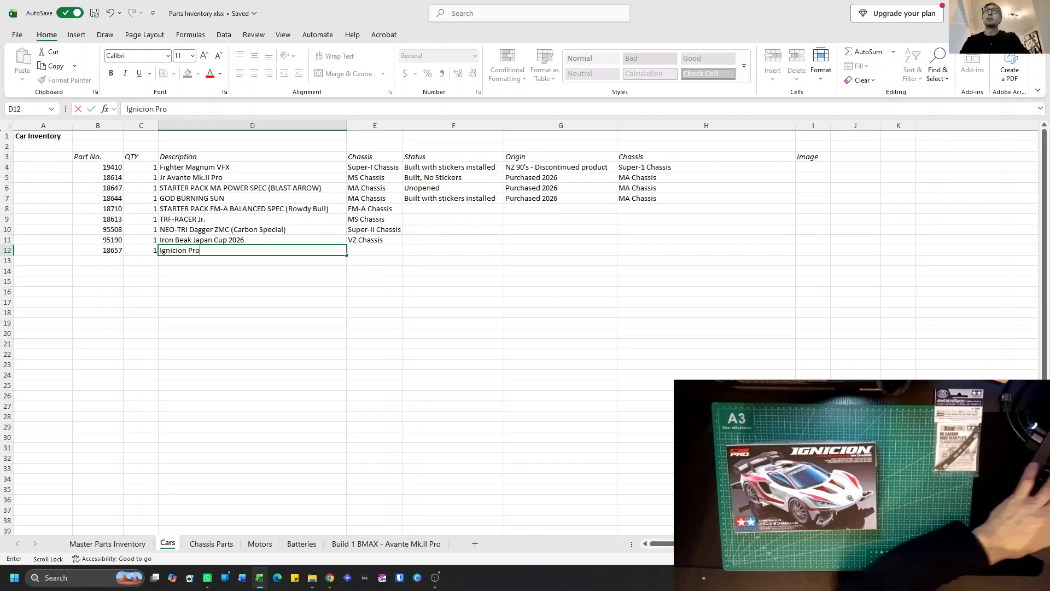
Enter "MA Chassis" as the chassis of the Ignicion Pro in cell E12.
{"action": "left_click", "coordinate": [361, 250]}
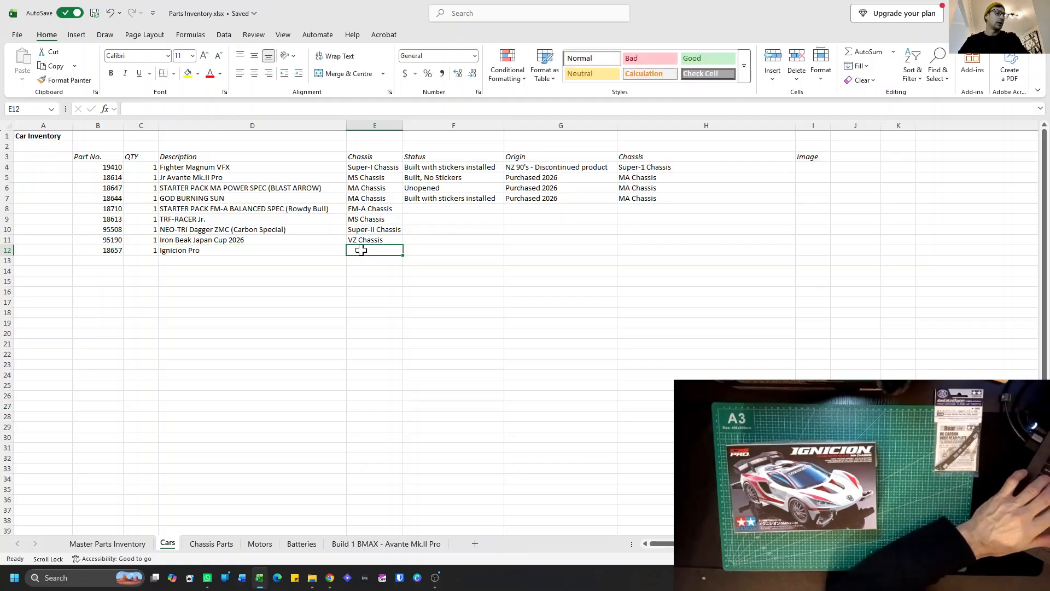
{"action": "type", "text": "MA Chassis"}
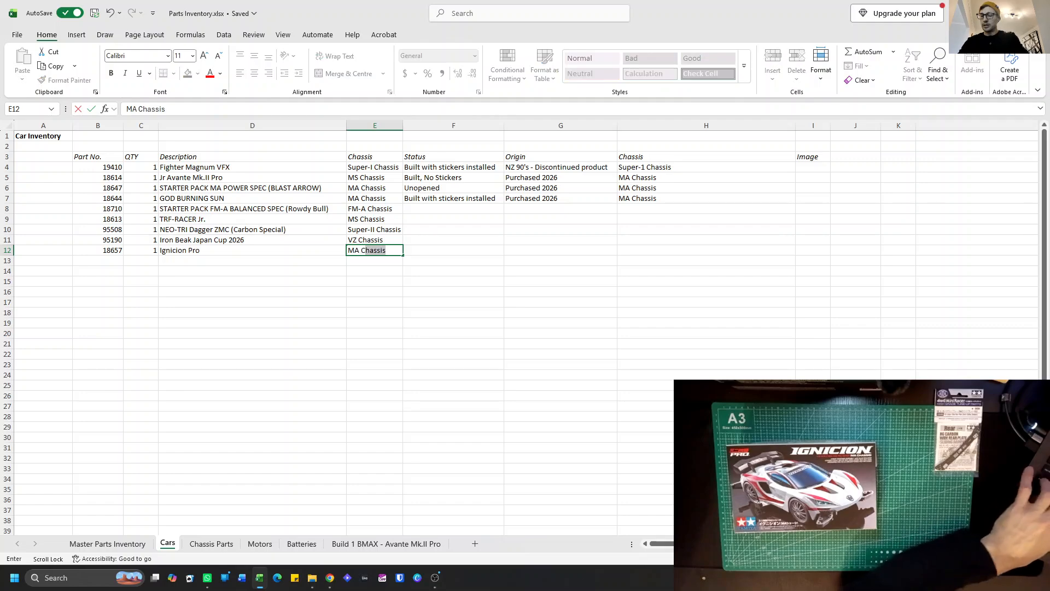
{"action": "key", "text": "Return"}
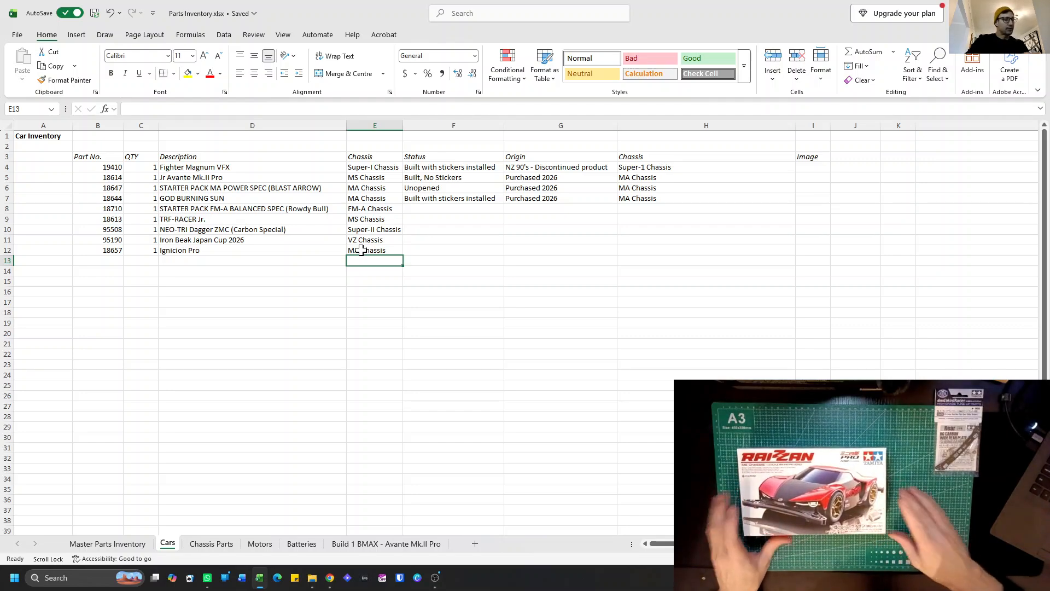
Add a car in row 13 with part number 18663, quantity 1 and the description "Raizzan Pro".
{"action": "left_click", "coordinate": [101, 260]}
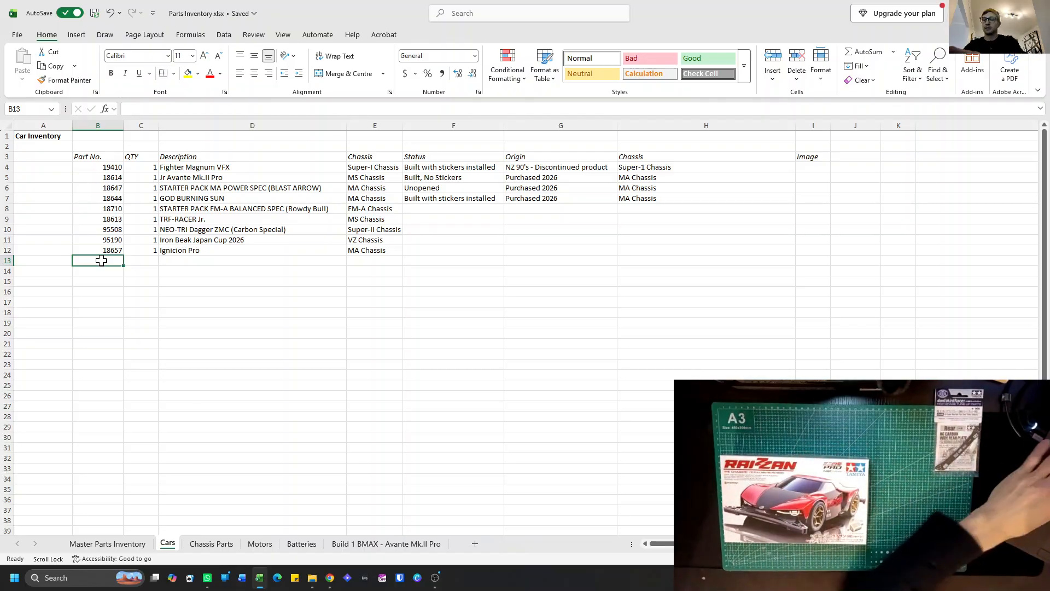
{"action": "type", "text": "18663"}
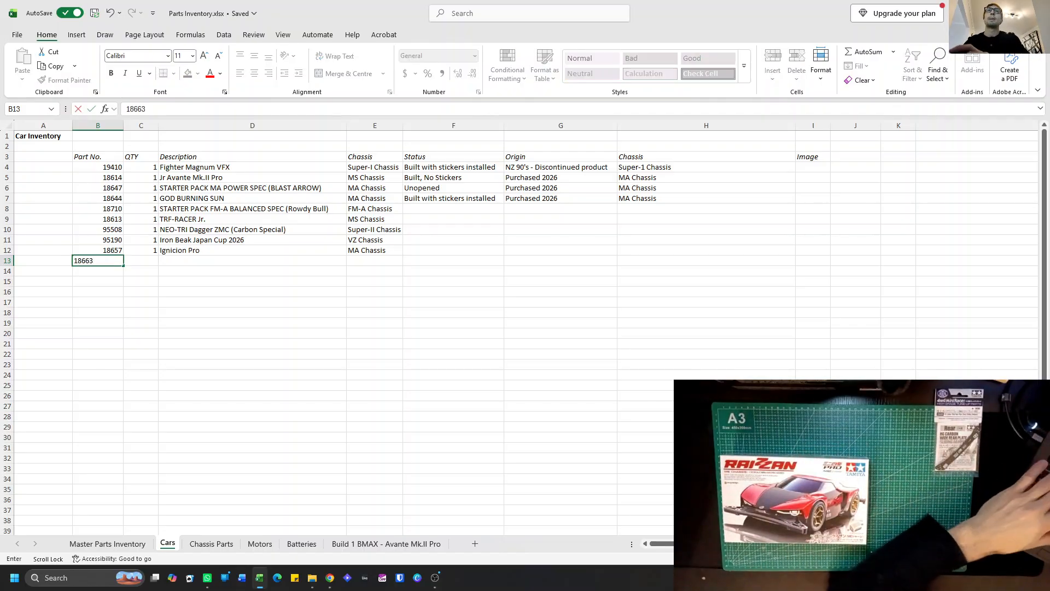
{"action": "left_click", "coordinate": [142, 263]}
{"action": "type", "text": "1"}
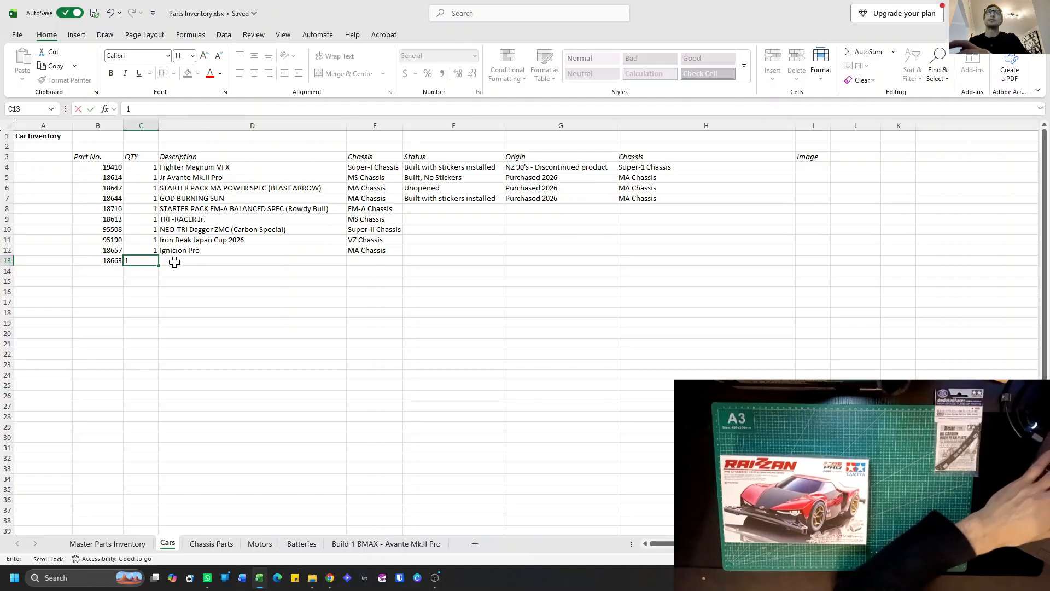
{"action": "left_click", "coordinate": [174, 263]}
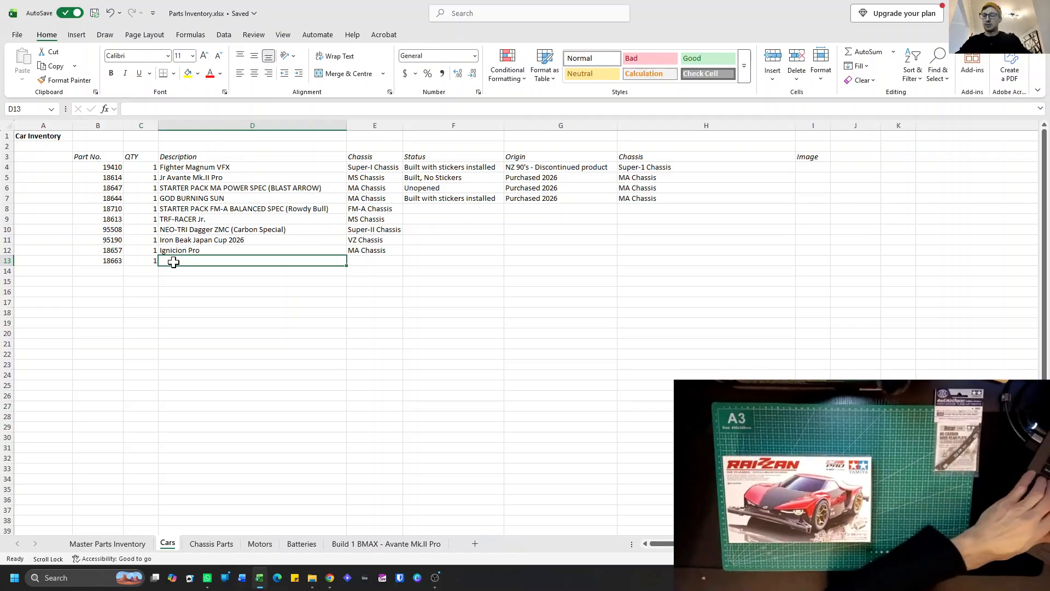
{"action": "type", "text": "Rai"}
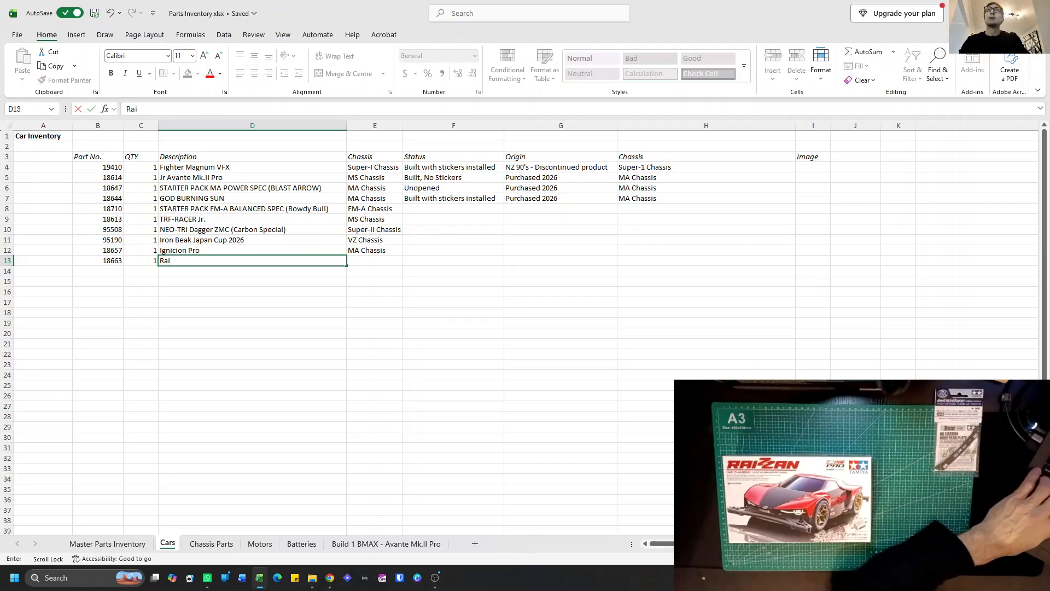
{"action": "type", "text": "zzan"}
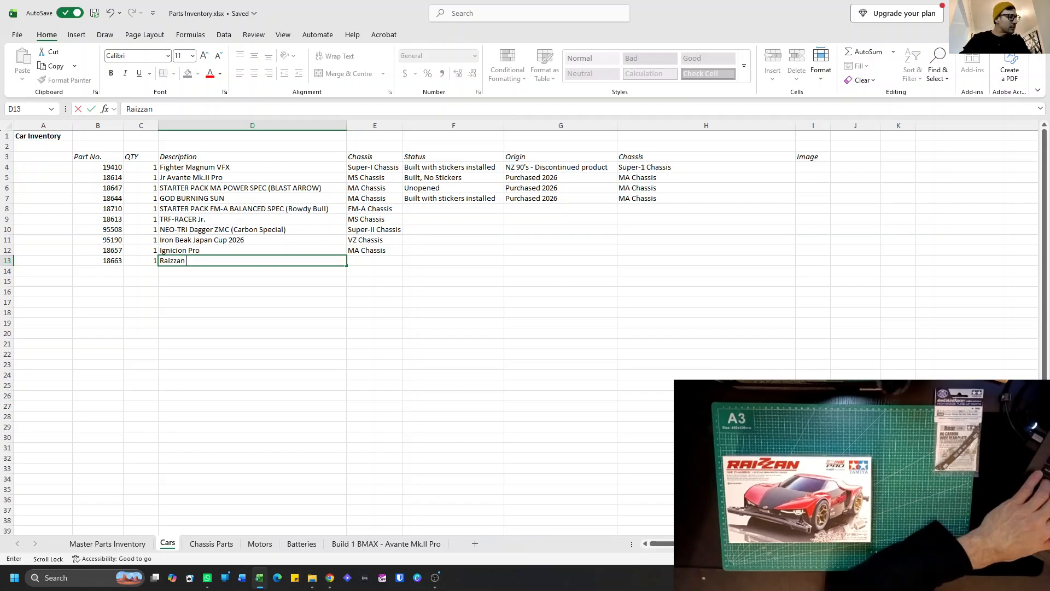
{"action": "type", "text": "Pro"}
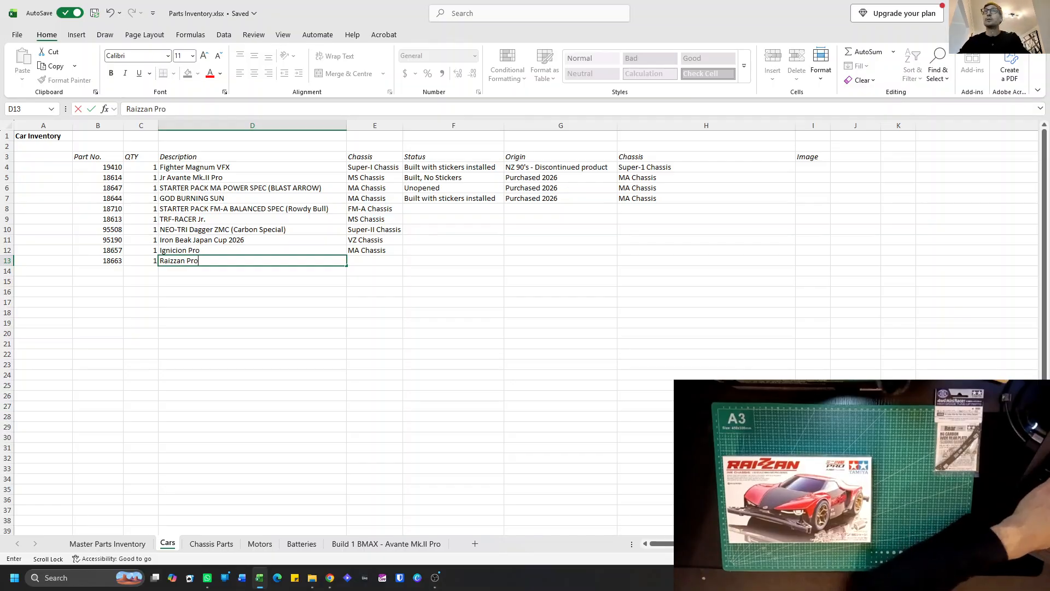
Enter "ME Chassis" as the chassis of the Raizzan Pro in cell E13.
{"action": "left_click", "coordinate": [369, 261]}
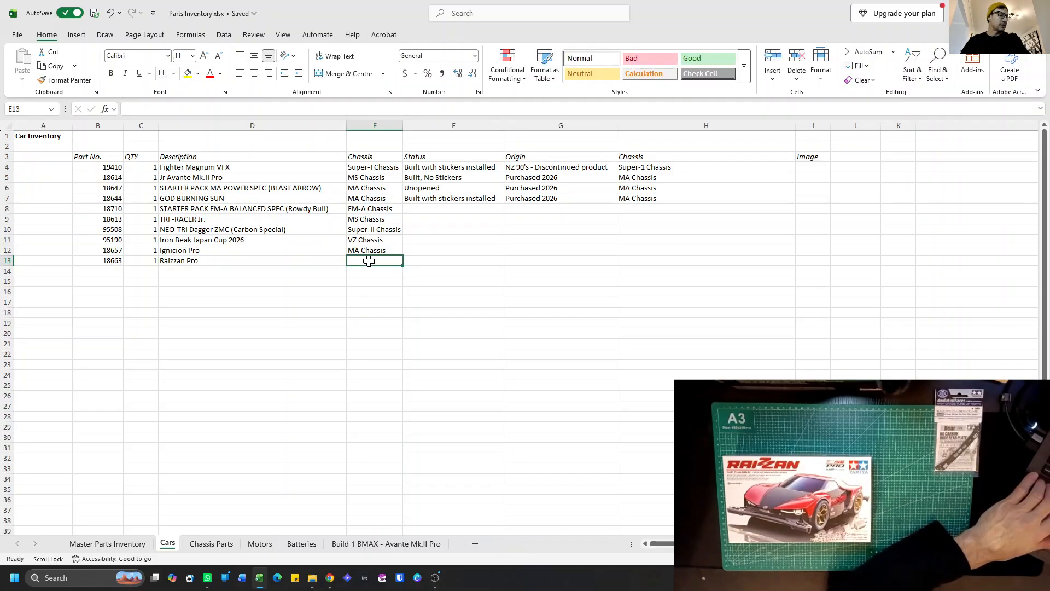
{"action": "type", "text": "ME Chassis"}
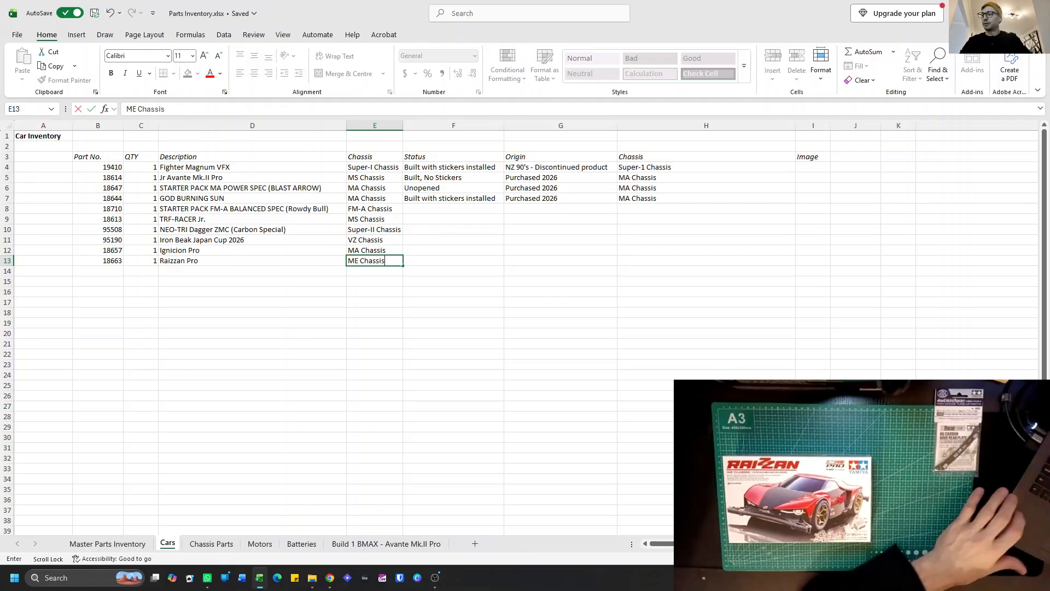
{"action": "key", "text": "Return"}
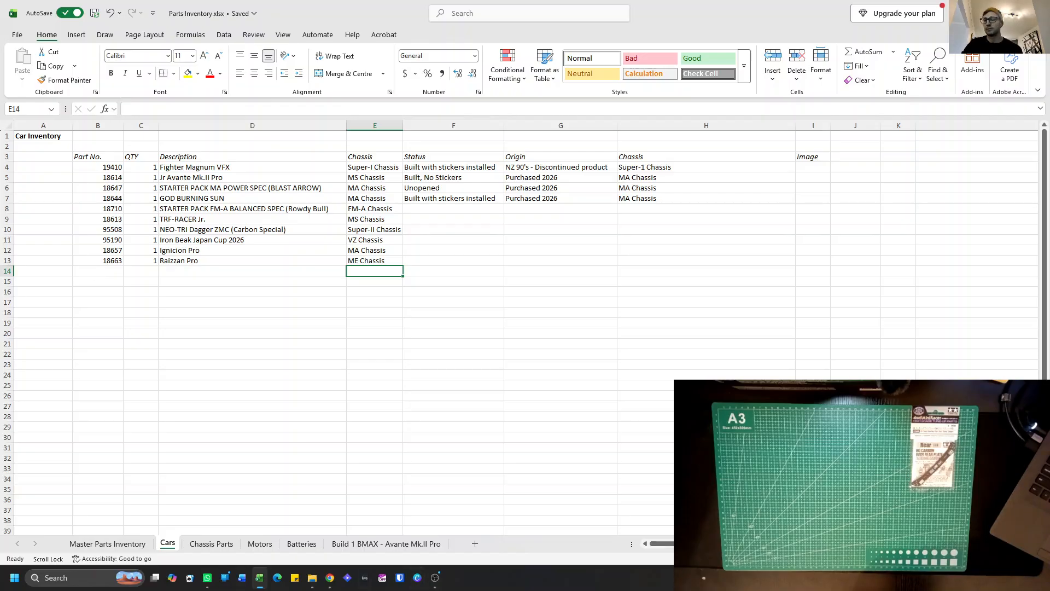
{"action": "key", "text": "super+d"}
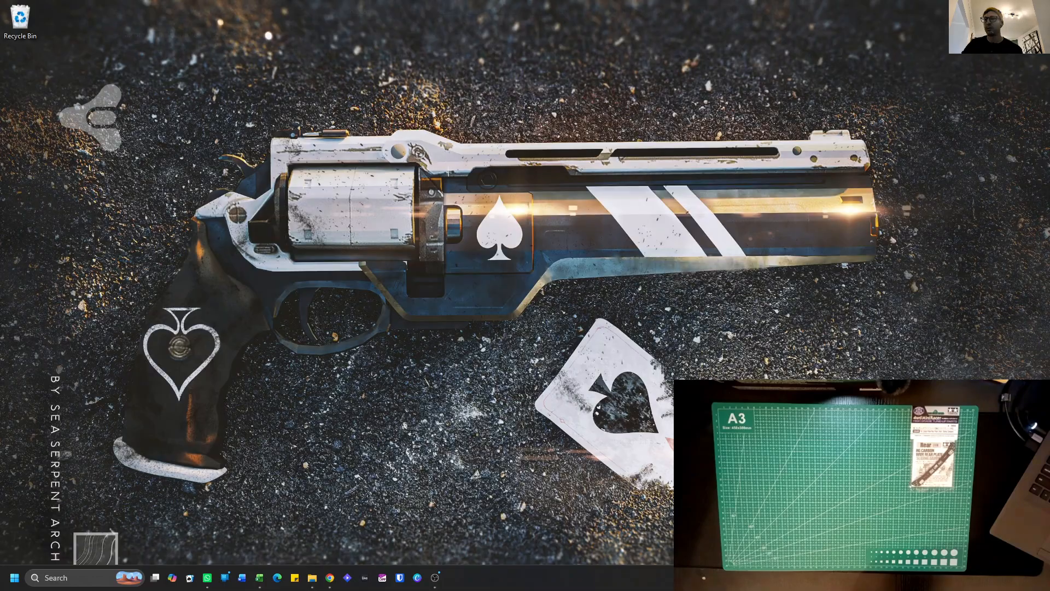
{"action": "key", "text": "super+d"}
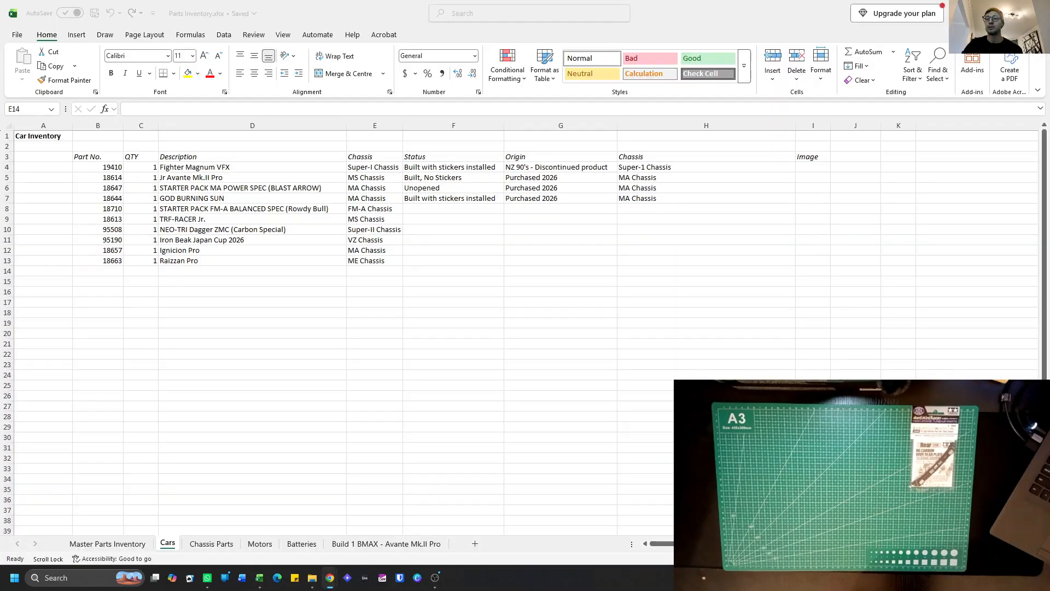